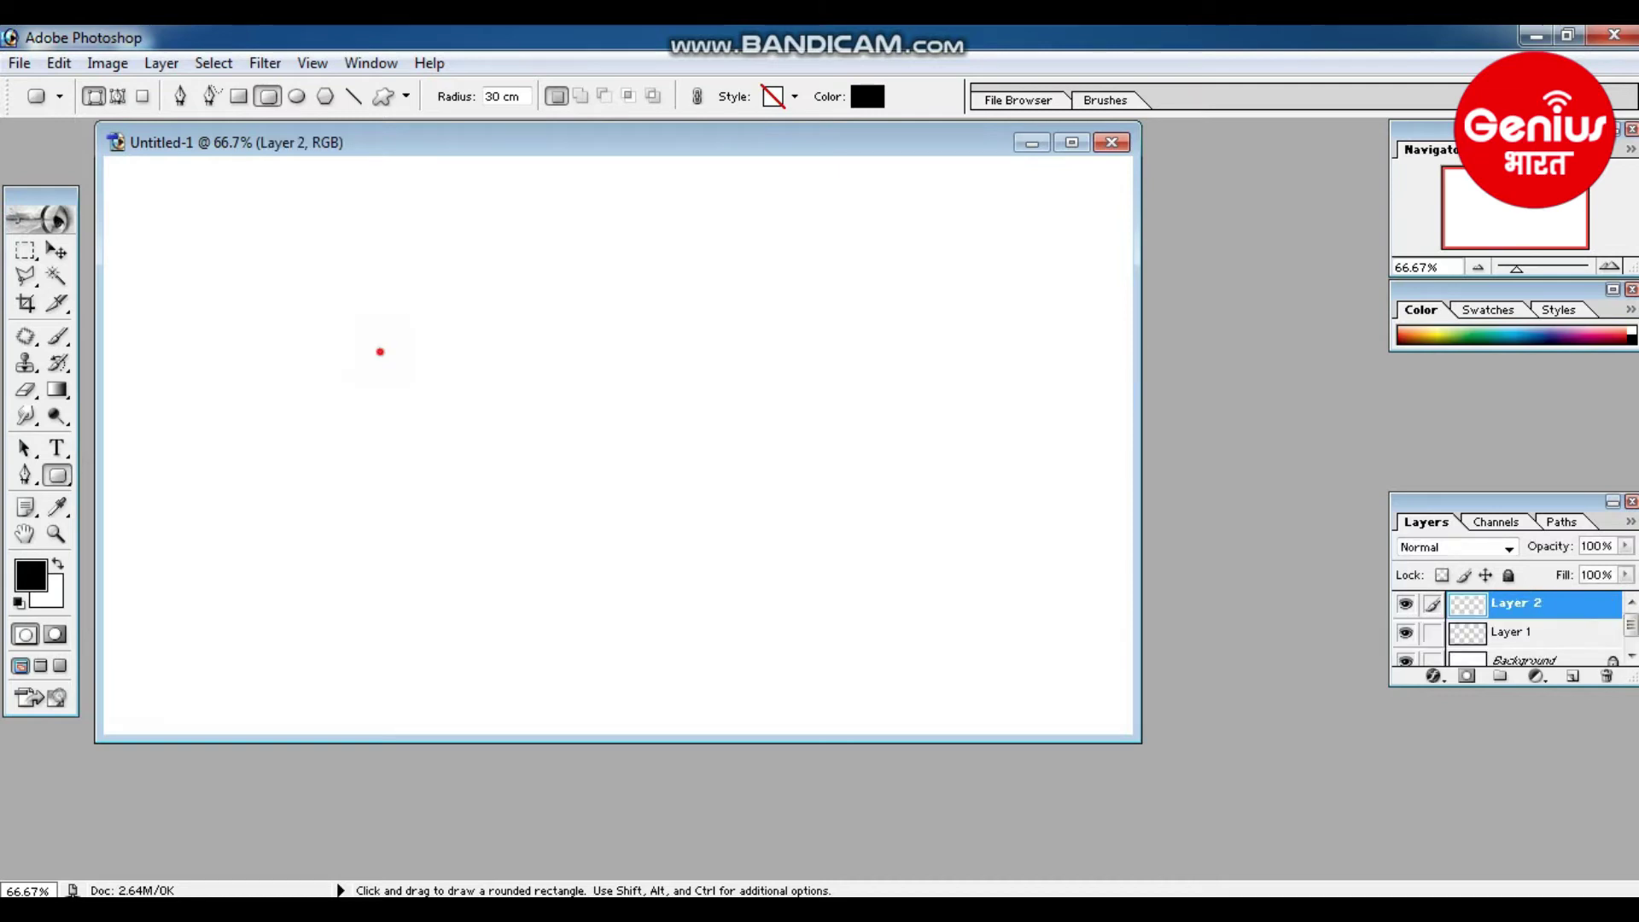
- Drag a wide black rounded bar with a 30 cm radius across the upper middle of the canvas
{"action": "left_click_drag", "start_coordinate": [381, 352], "coordinate": [747, 389]}
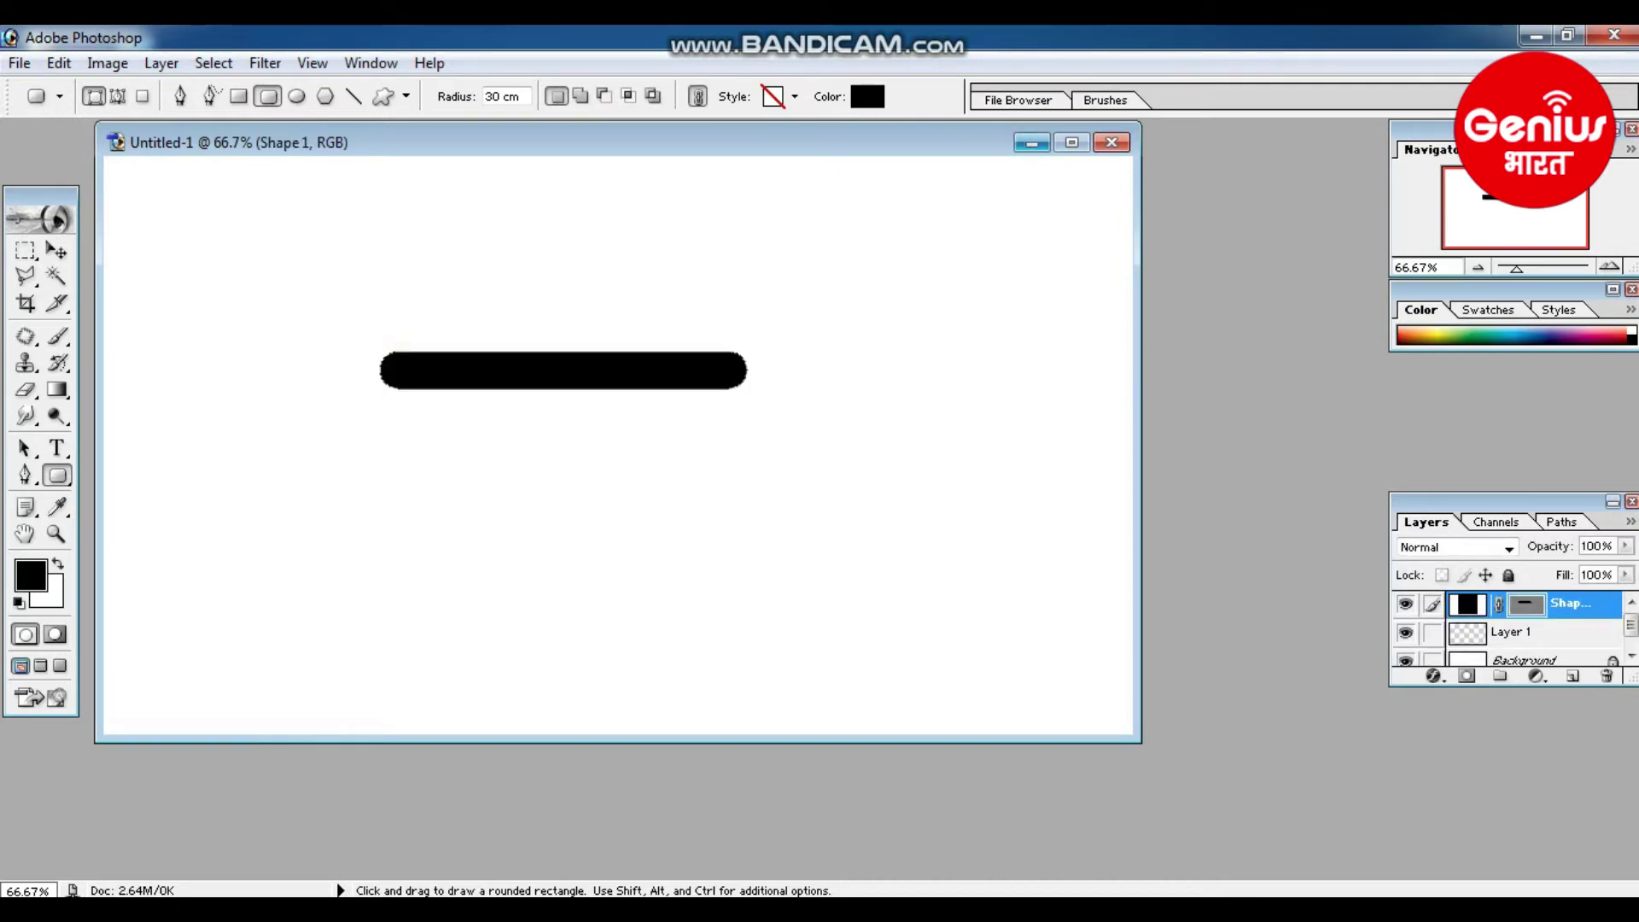
- Maximize the document, rotate the bar diagonally and move it to the bottom-left corner
{"action": "left_click", "coordinate": [1071, 141]}
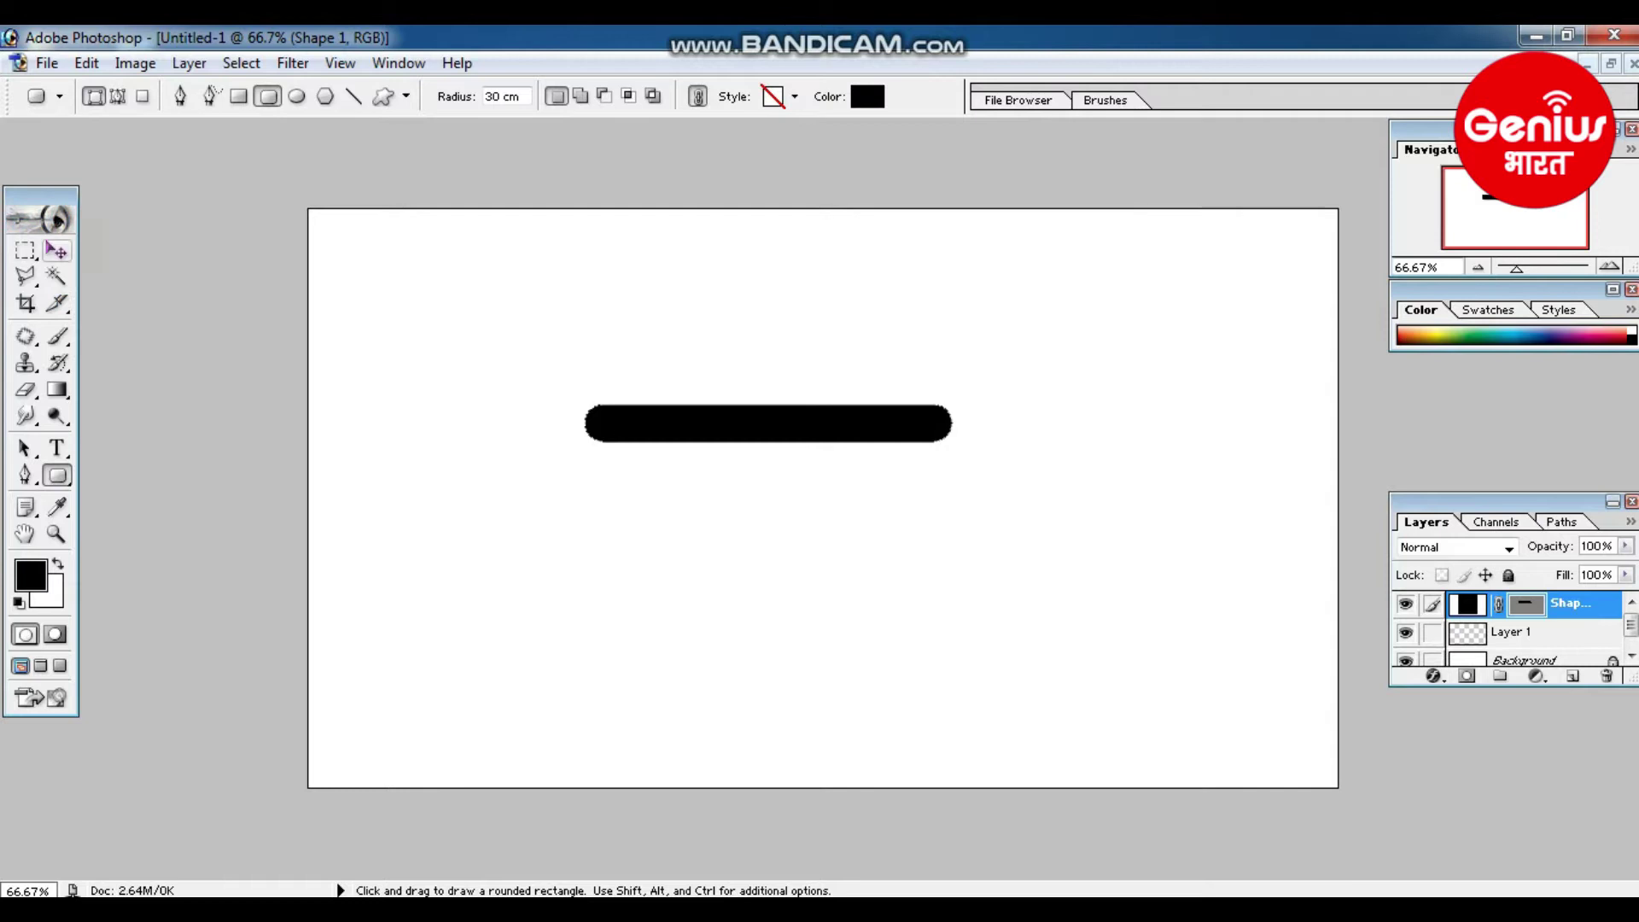
{"action": "left_click", "coordinate": [56, 250]}
{"action": "left_click", "coordinate": [571, 398]}
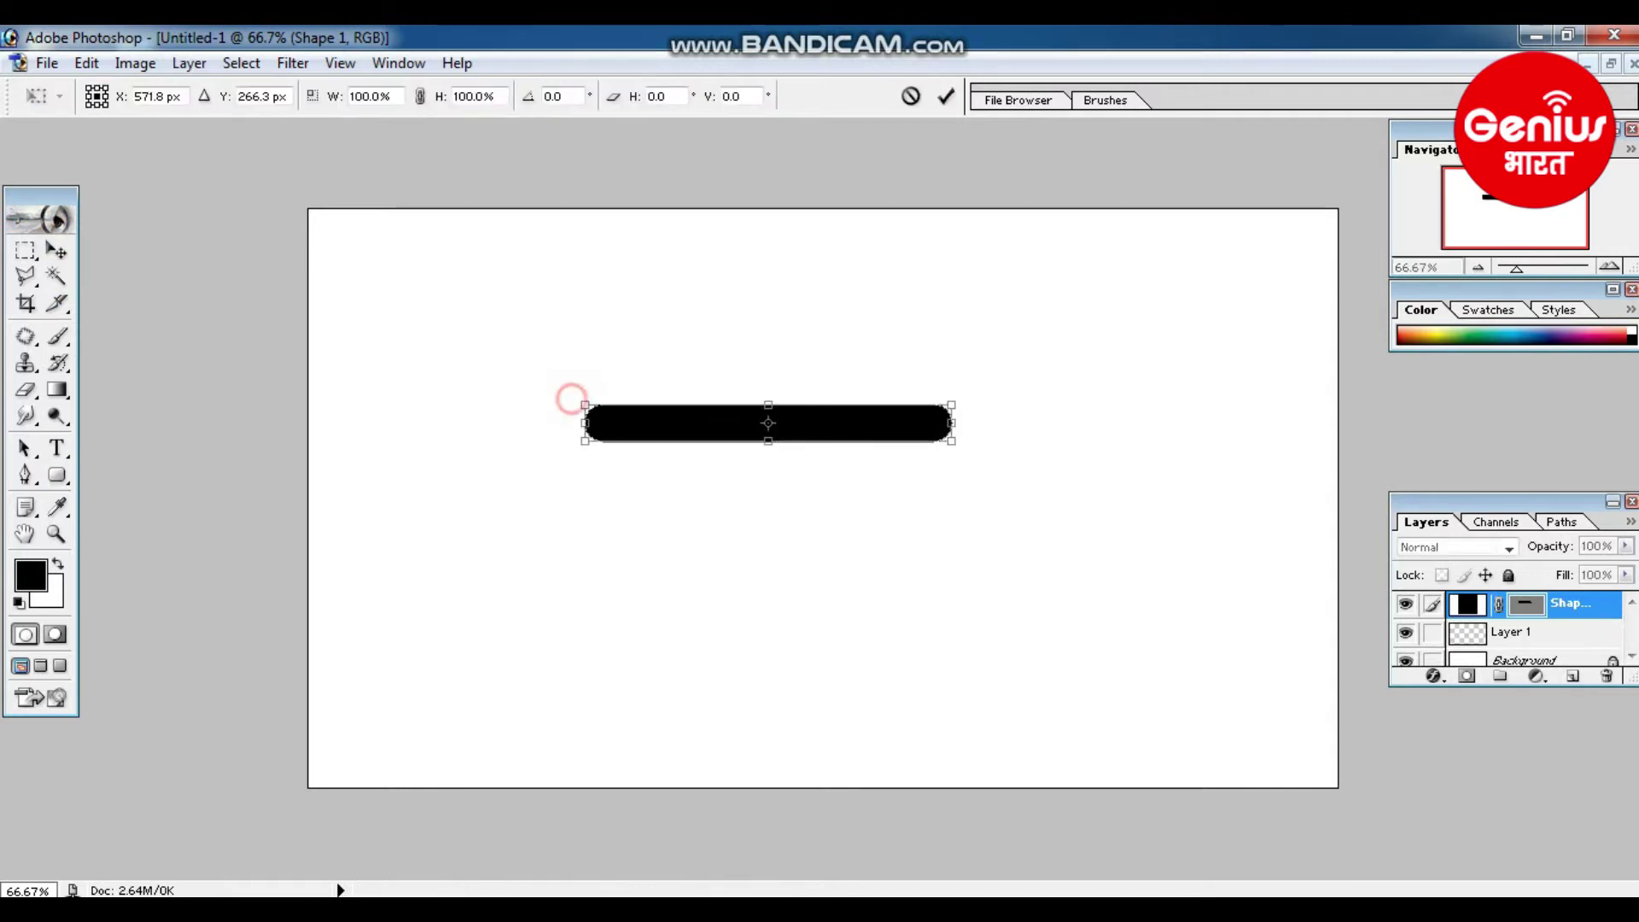
{"action": "left_click_drag", "start_coordinate": [567, 373], "coordinate": [568, 480]}
{"action": "mouse_move", "coordinate": [768, 422]}
{"action": "left_mouse_down"}
{"action": "mouse_move", "coordinate": [453, 549]}
{"action": "mouse_move", "coordinate": [415, 603]}
{"action": "left_mouse_up"}
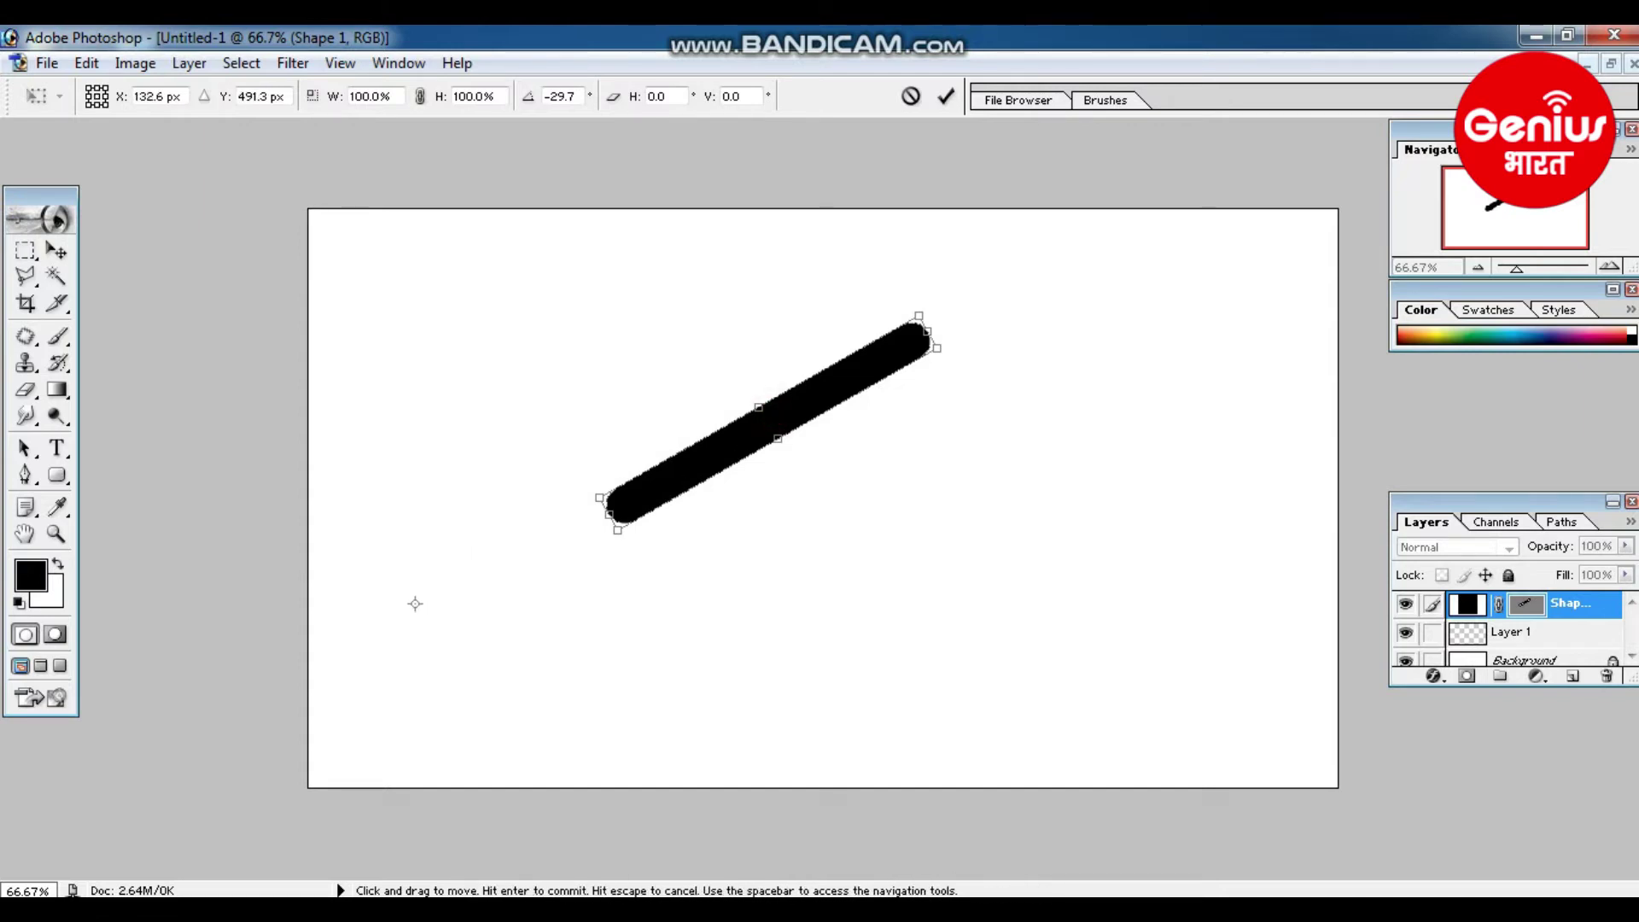
{"action": "key", "text": "v"}
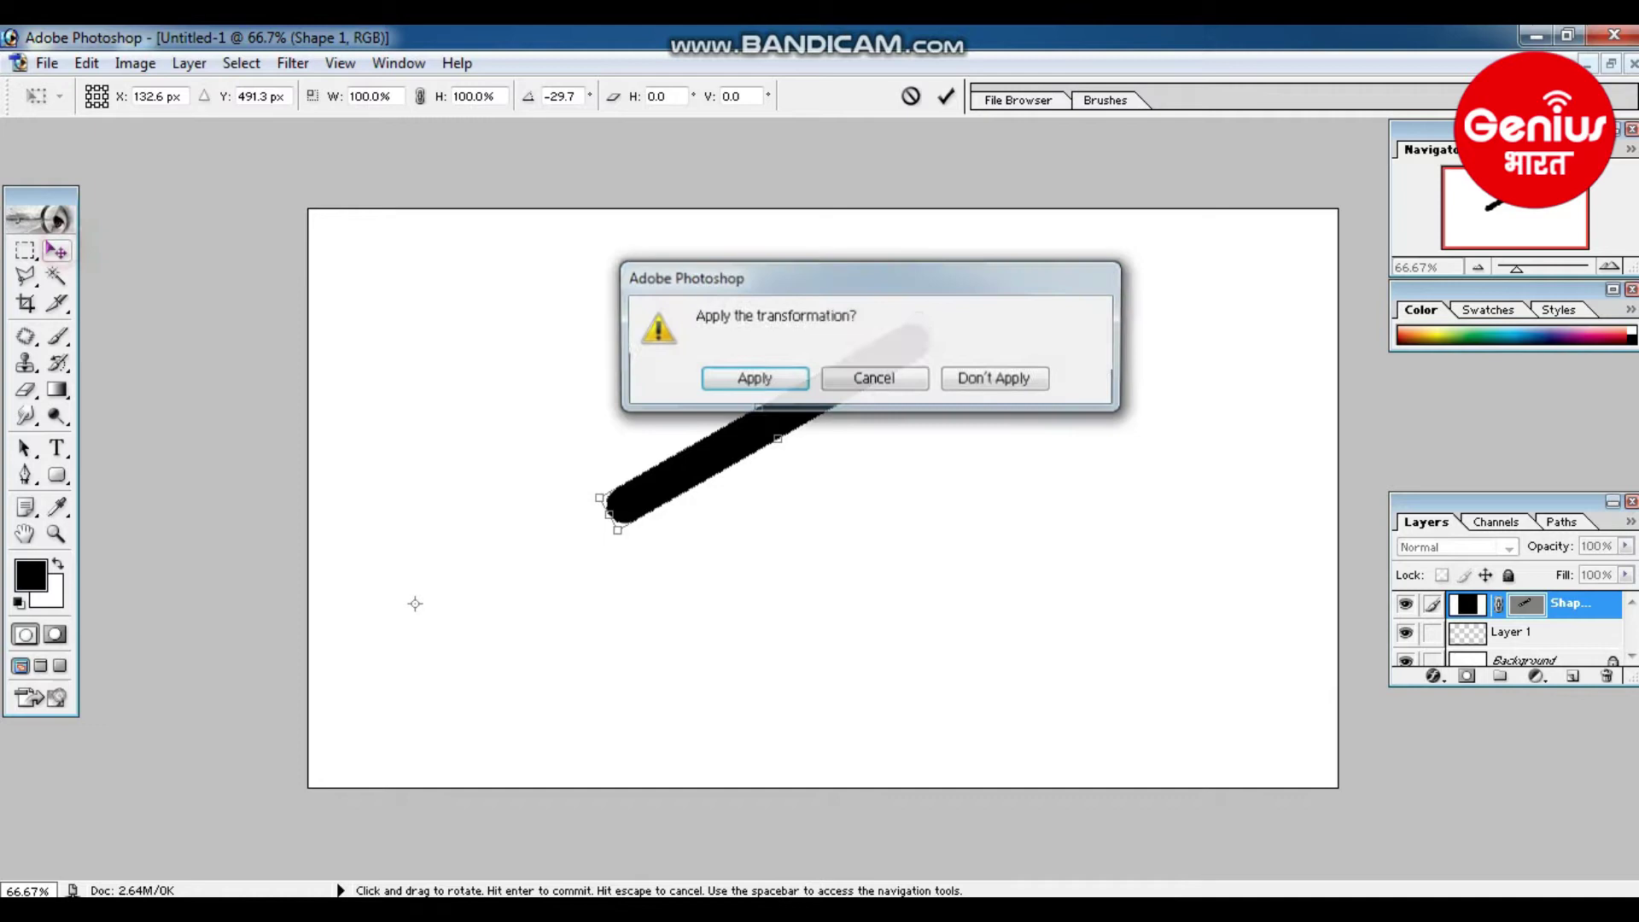
{"action": "left_click", "coordinate": [769, 380]}
{"action": "mouse_move", "coordinate": [783, 404]}
{"action": "left_mouse_down"}
{"action": "mouse_move", "coordinate": [463, 618]}
{"action": "mouse_move", "coordinate": [373, 725]}
{"action": "mouse_move", "coordinate": [343, 703]}
{"action": "mouse_move", "coordinate": [284, 735]}
{"action": "mouse_move", "coordinate": [361, 688]}
{"action": "mouse_move", "coordinate": [367, 713]}
{"action": "mouse_move", "coordinate": [344, 725]}
{"action": "left_mouse_up"}
- Alt-drag a copy of the diagonal bar just below the original and rotate it slightly
{"action": "key", "text": "alt"}
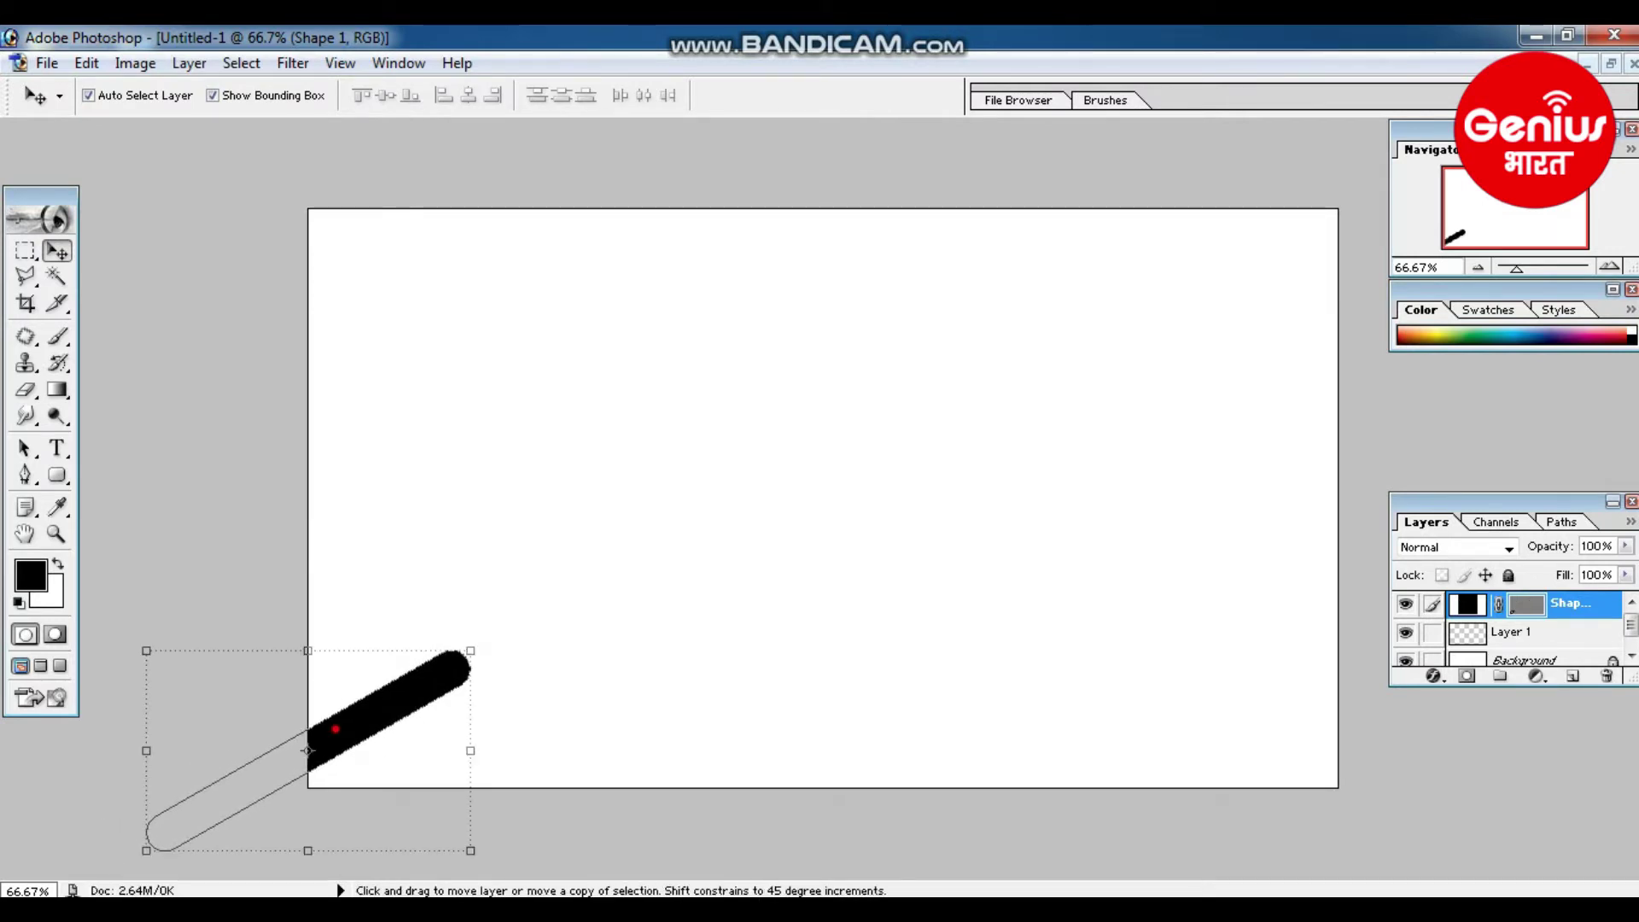
{"action": "mouse_move", "coordinate": [336, 728]}
{"action": "left_mouse_down"}
{"action": "mouse_move", "coordinate": [362, 783]}
{"action": "mouse_move", "coordinate": [333, 795]}
{"action": "left_mouse_up"}
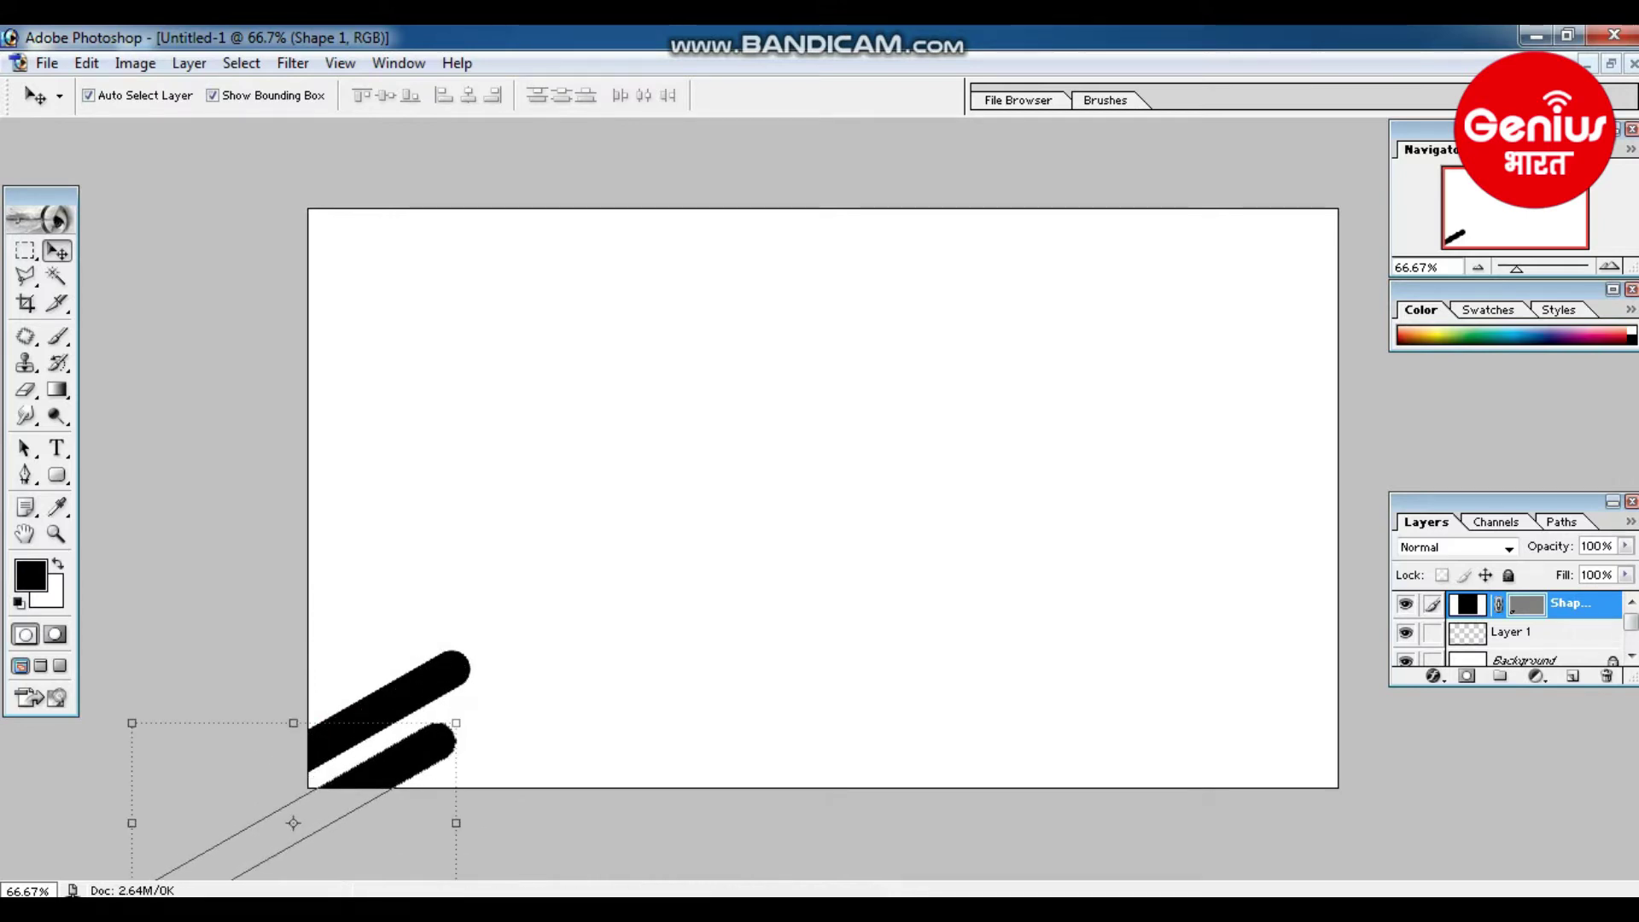
{"action": "left_click_drag", "start_coordinate": [471, 720], "coordinate": [461, 665]}
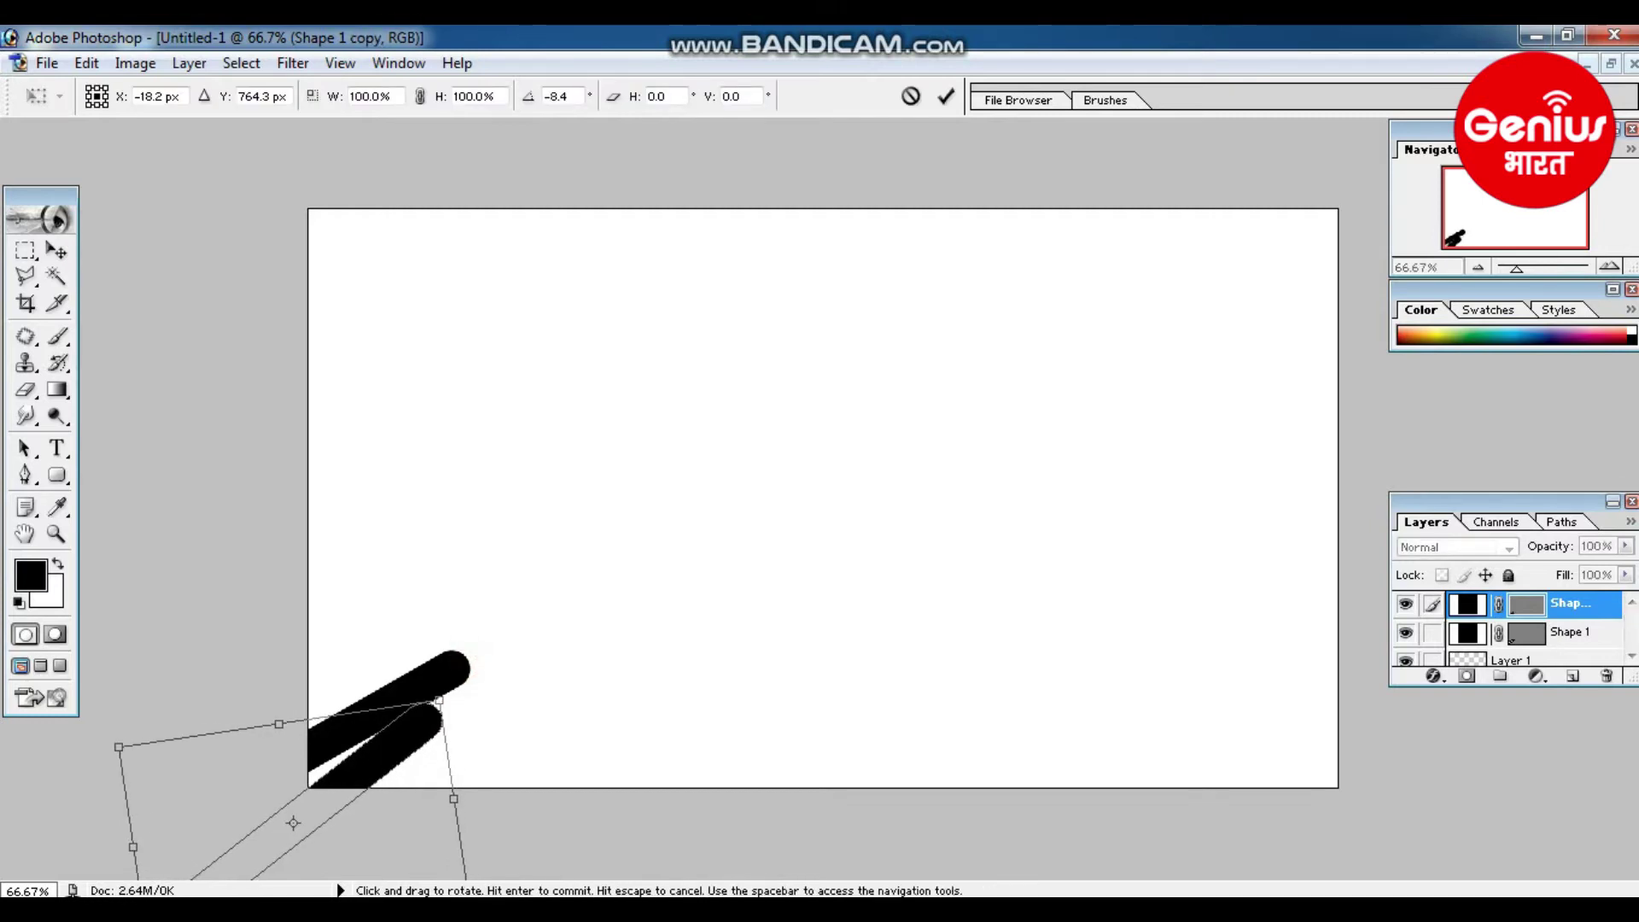
{"action": "key", "text": "v"}
{"action": "left_click", "coordinate": [754, 377]}
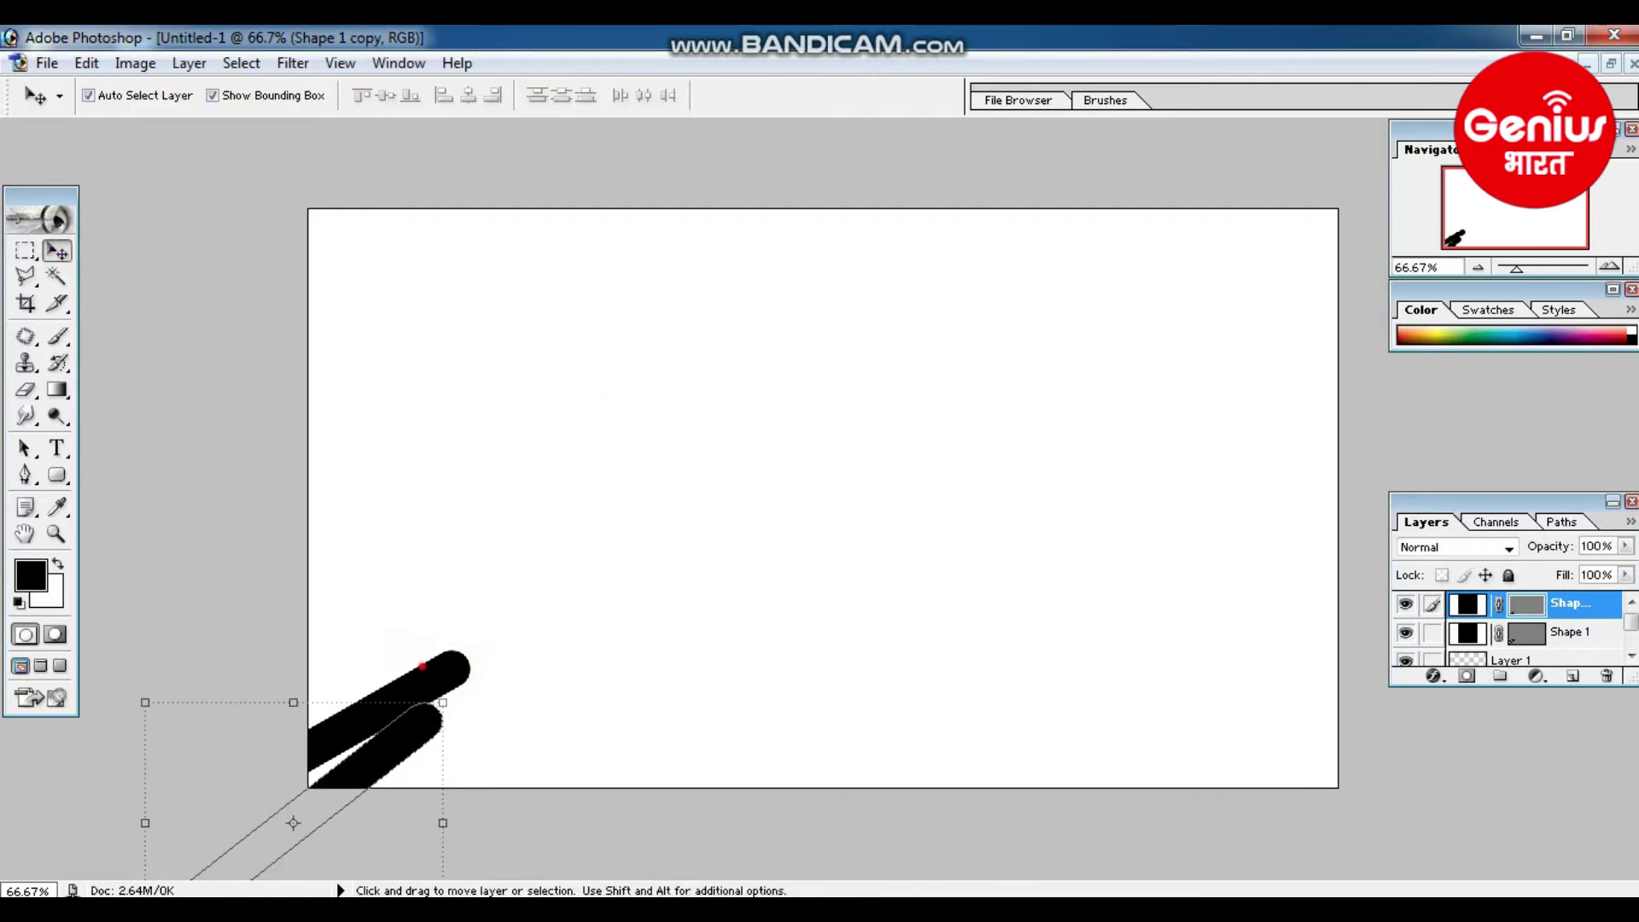
- Rotate the upper bar with Ctrl+T so it runs parallel to the lower copy
{"action": "left_click", "coordinate": [420, 670]}
{"action": "key", "text": "ctrl+t"}
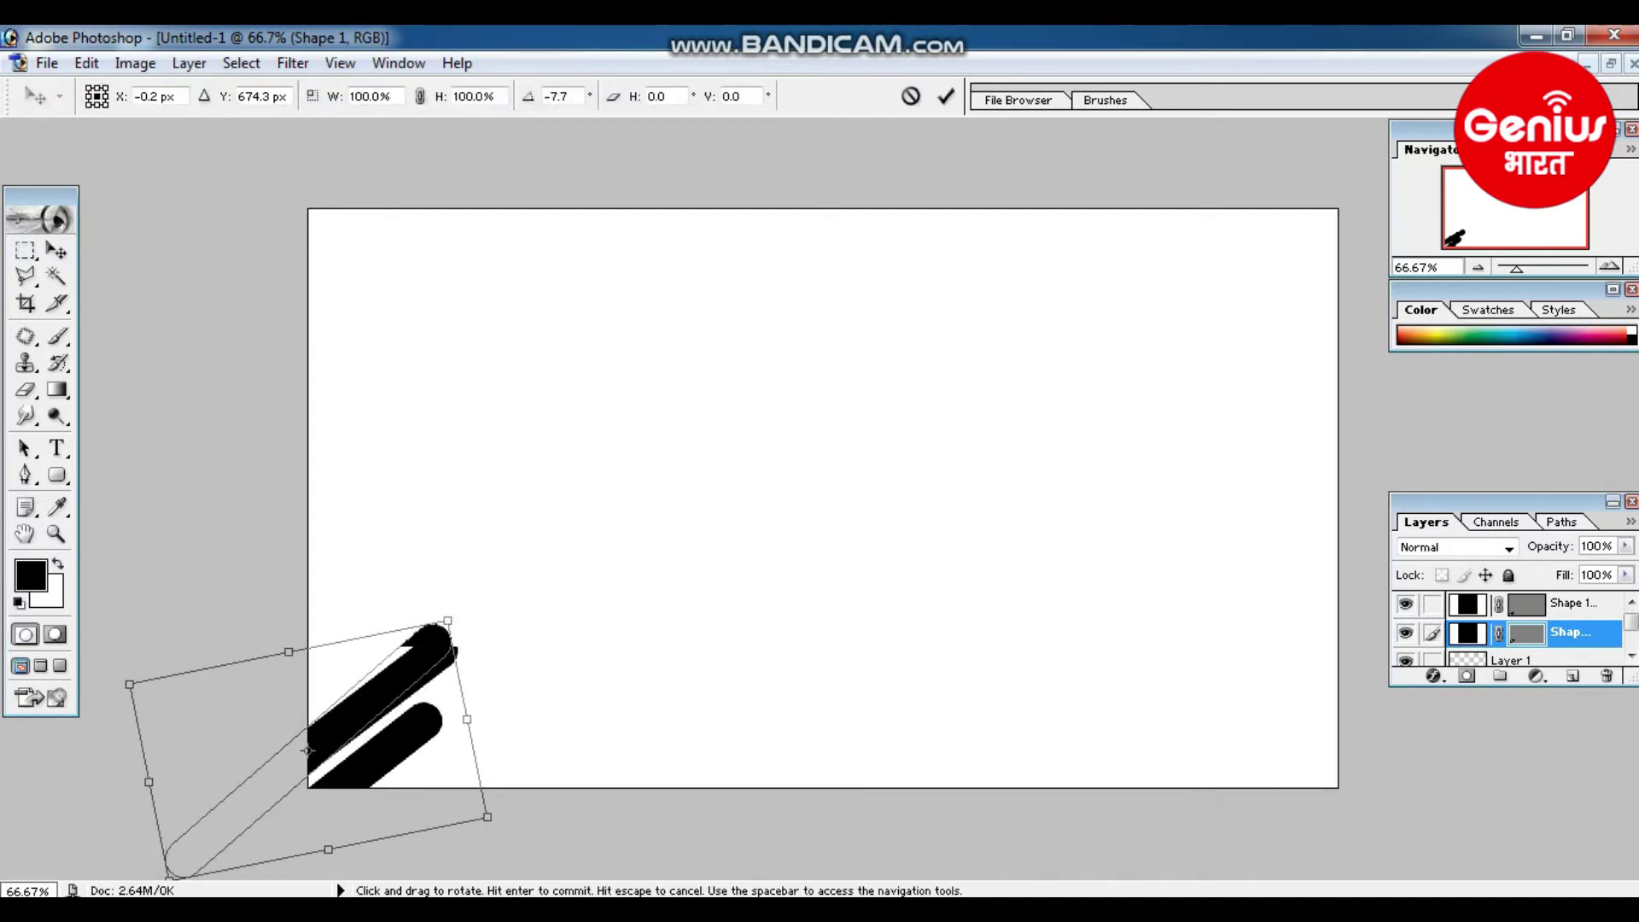
{"action": "left_click_drag", "start_coordinate": [494, 630], "coordinate": [449, 623]}
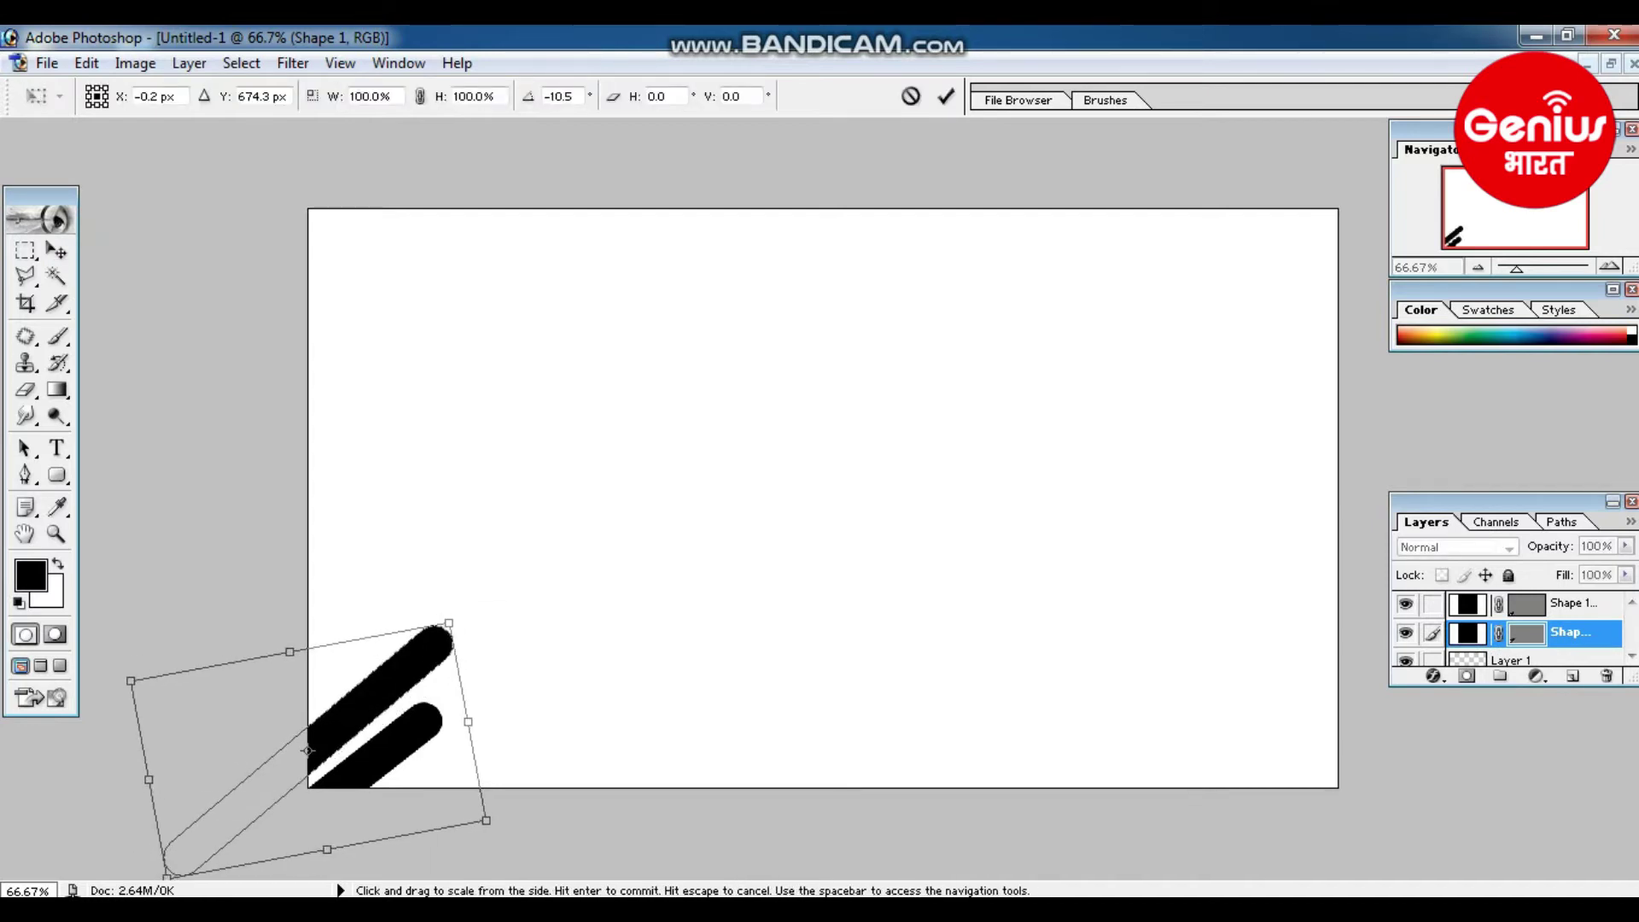
{"action": "left_click", "coordinate": [55, 250]}
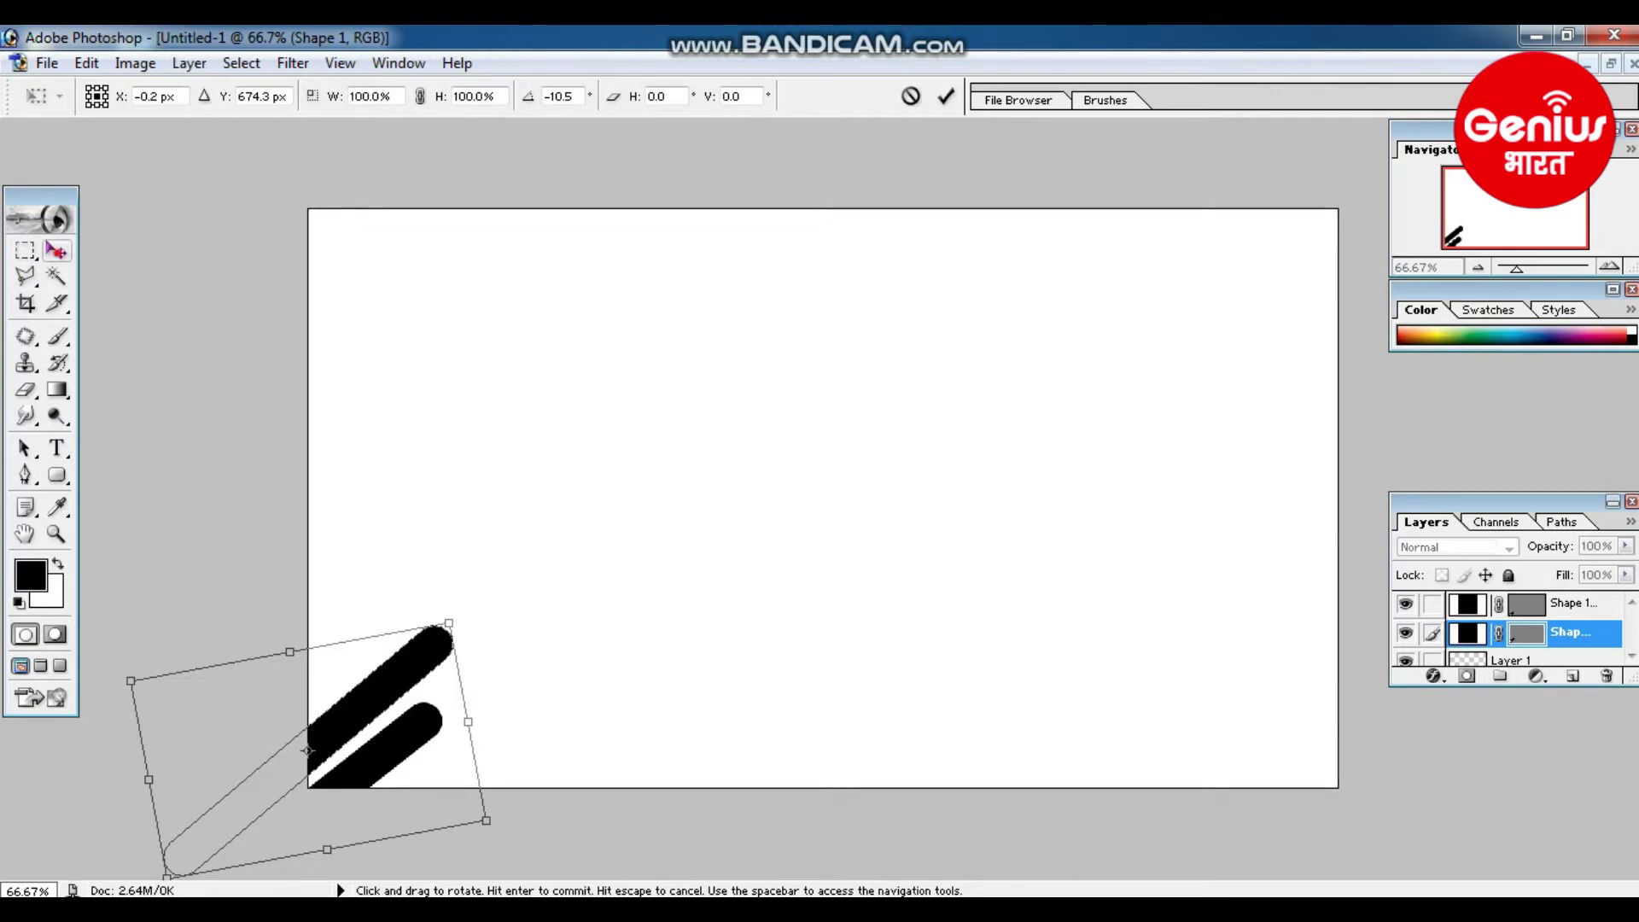
{"action": "left_click", "coordinate": [730, 395]}
- Nudge the lower bar right and Alt-drag a copy of the bar into the top-right corner
{"action": "left_click", "coordinate": [535, 771]}
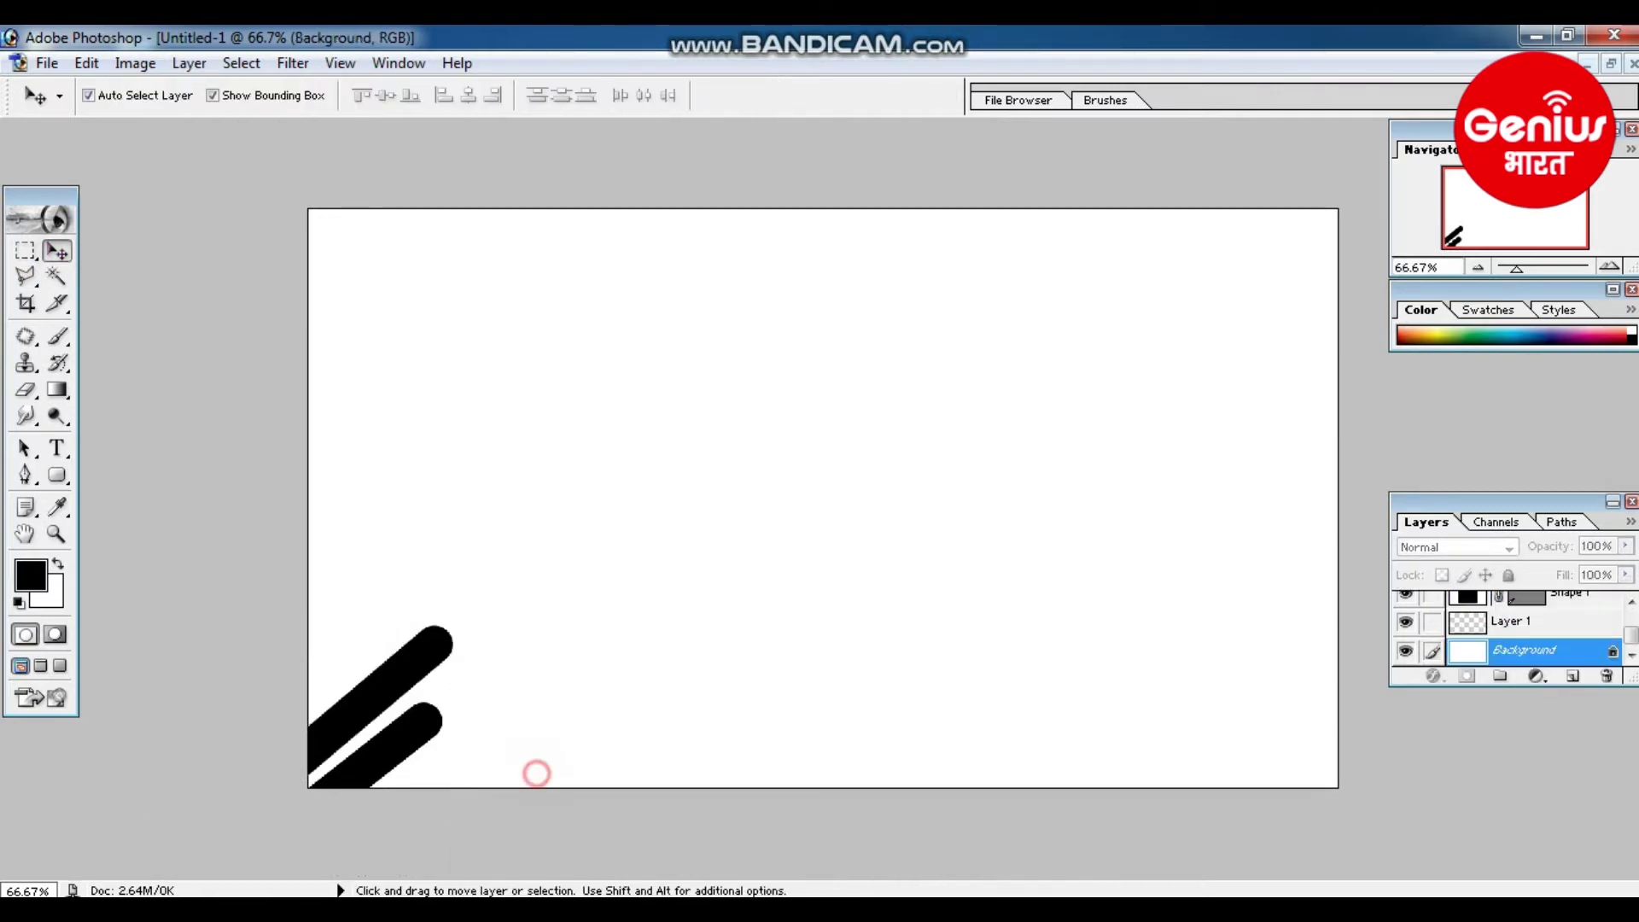
{"action": "left_click_drag", "start_coordinate": [393, 742], "coordinate": [399, 745]}
{"action": "left_click", "coordinate": [431, 596]}
{"action": "left_click", "coordinate": [402, 640]}
{"action": "key", "text": "alt"}
{"action": "mouse_move", "coordinate": [358, 704]}
{"action": "left_mouse_down"}
{"action": "mouse_move", "coordinate": [1117, 329]}
{"action": "mouse_move", "coordinate": [1147, 283]}
{"action": "left_mouse_up"}
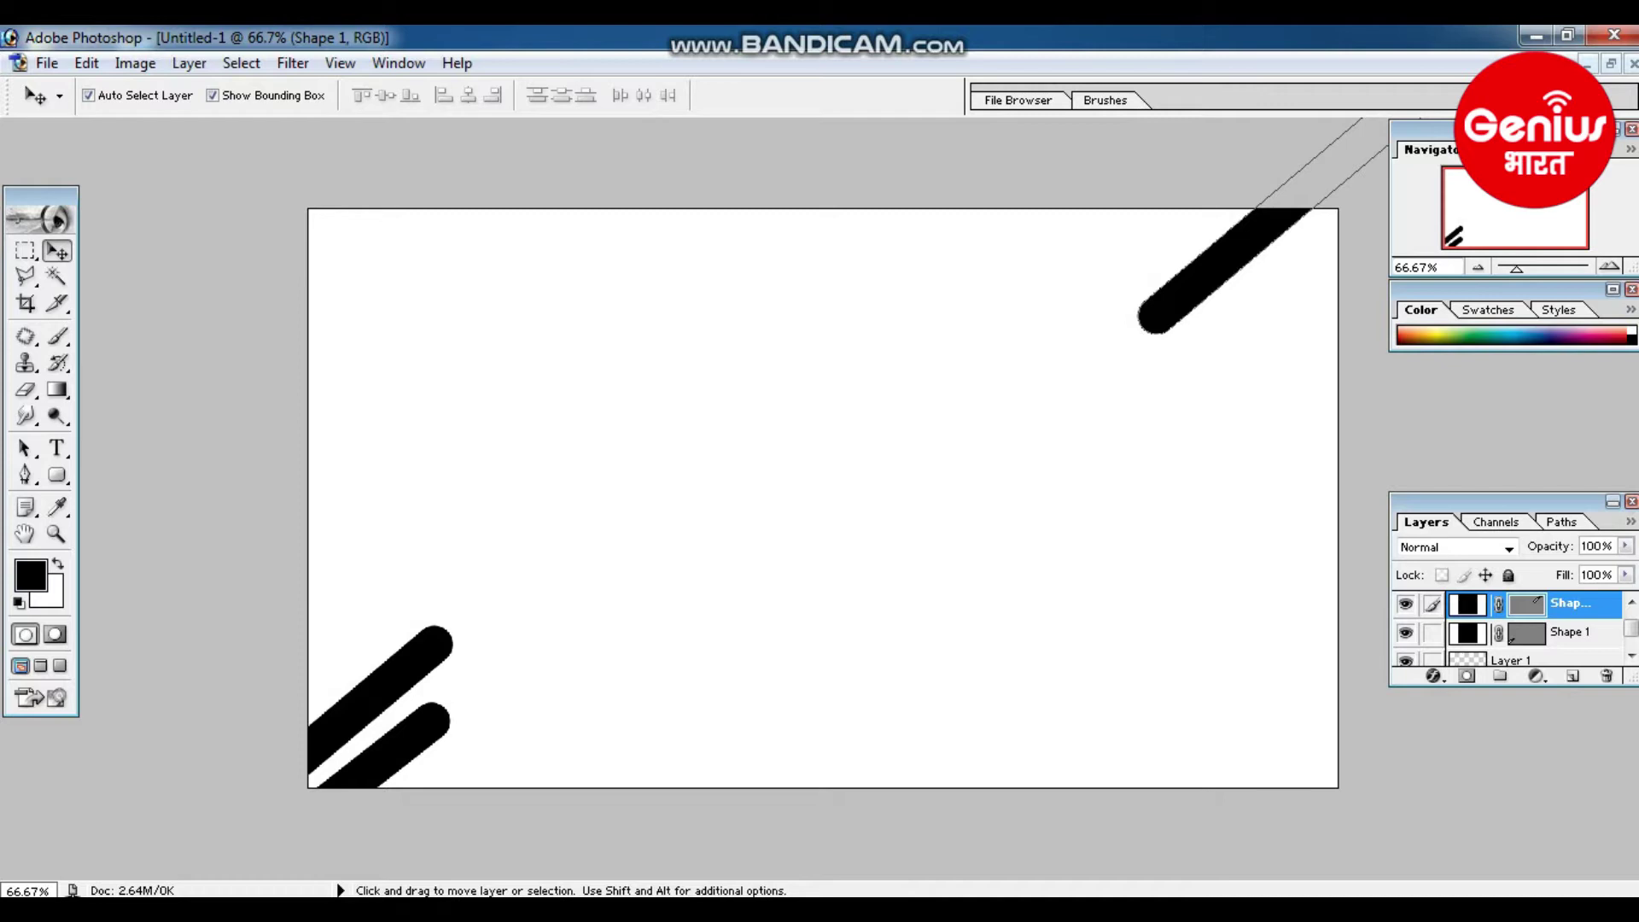
{"action": "mouse_move", "coordinate": [1241, 240]}
{"action": "left_mouse_down"}
{"action": "mouse_move", "coordinate": [1292, 193]}
{"action": "mouse_move", "coordinate": [1237, 259]}
{"action": "left_mouse_up"}
{"action": "left_click", "coordinate": [936, 421]}
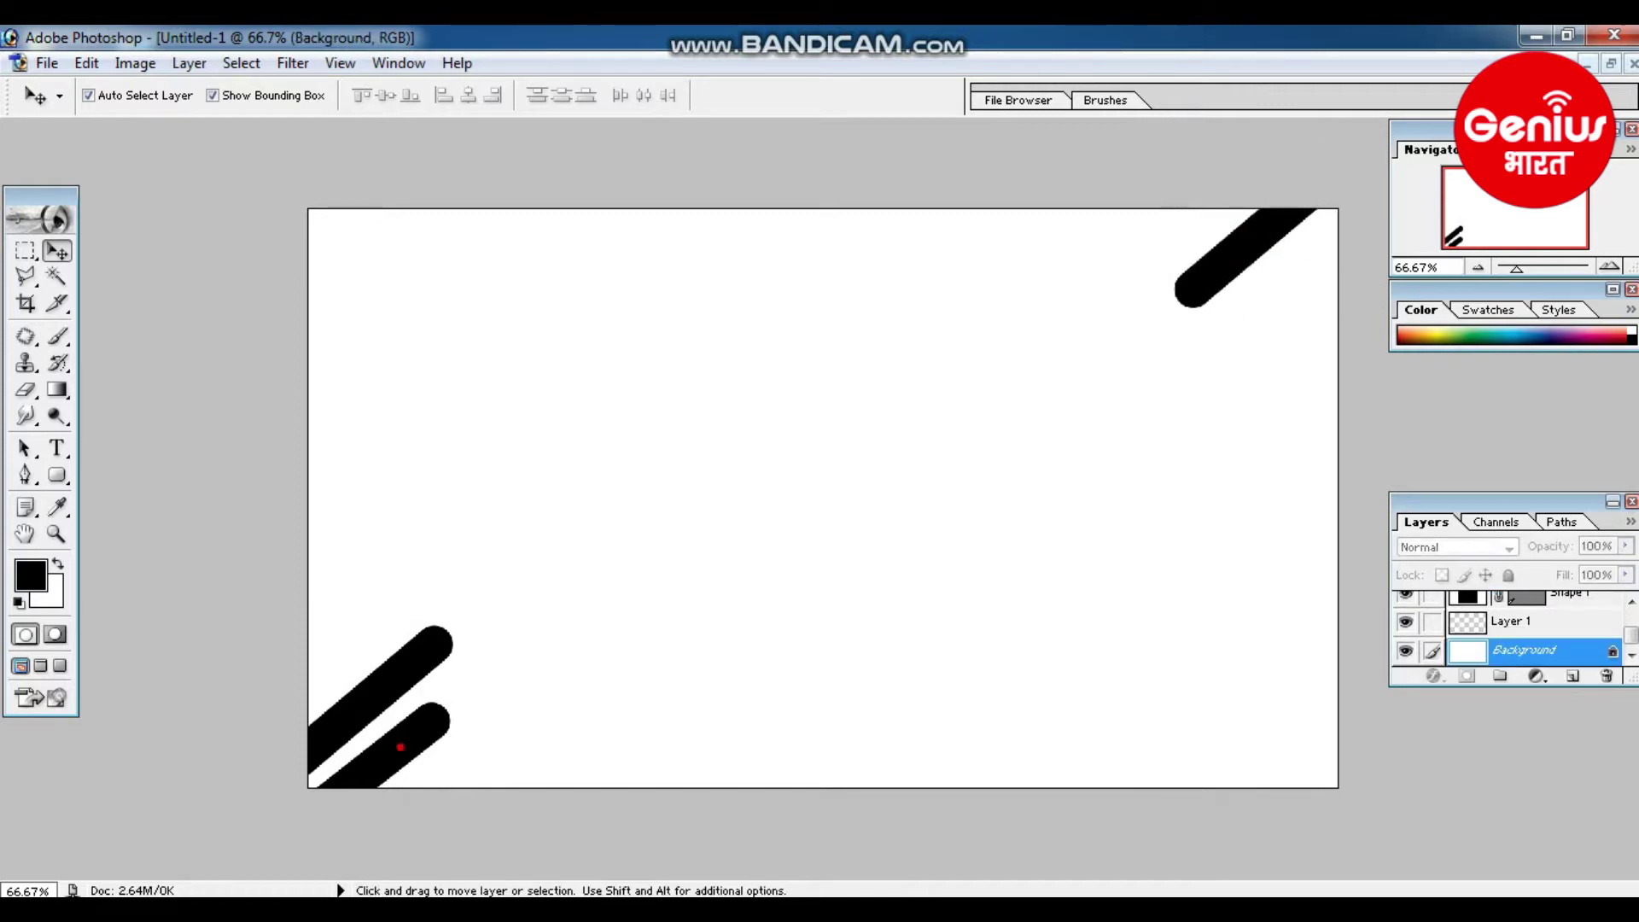
- Add a second bar beside the top-right one and tilt it slightly to line up
{"action": "mouse_move", "coordinate": [400, 746]}
{"action": "left_mouse_down"}
{"action": "mouse_move", "coordinate": [692, 640]}
{"action": "mouse_move", "coordinate": [1349, 239]}
{"action": "mouse_move", "coordinate": [1325, 273]}
{"action": "left_mouse_up"}
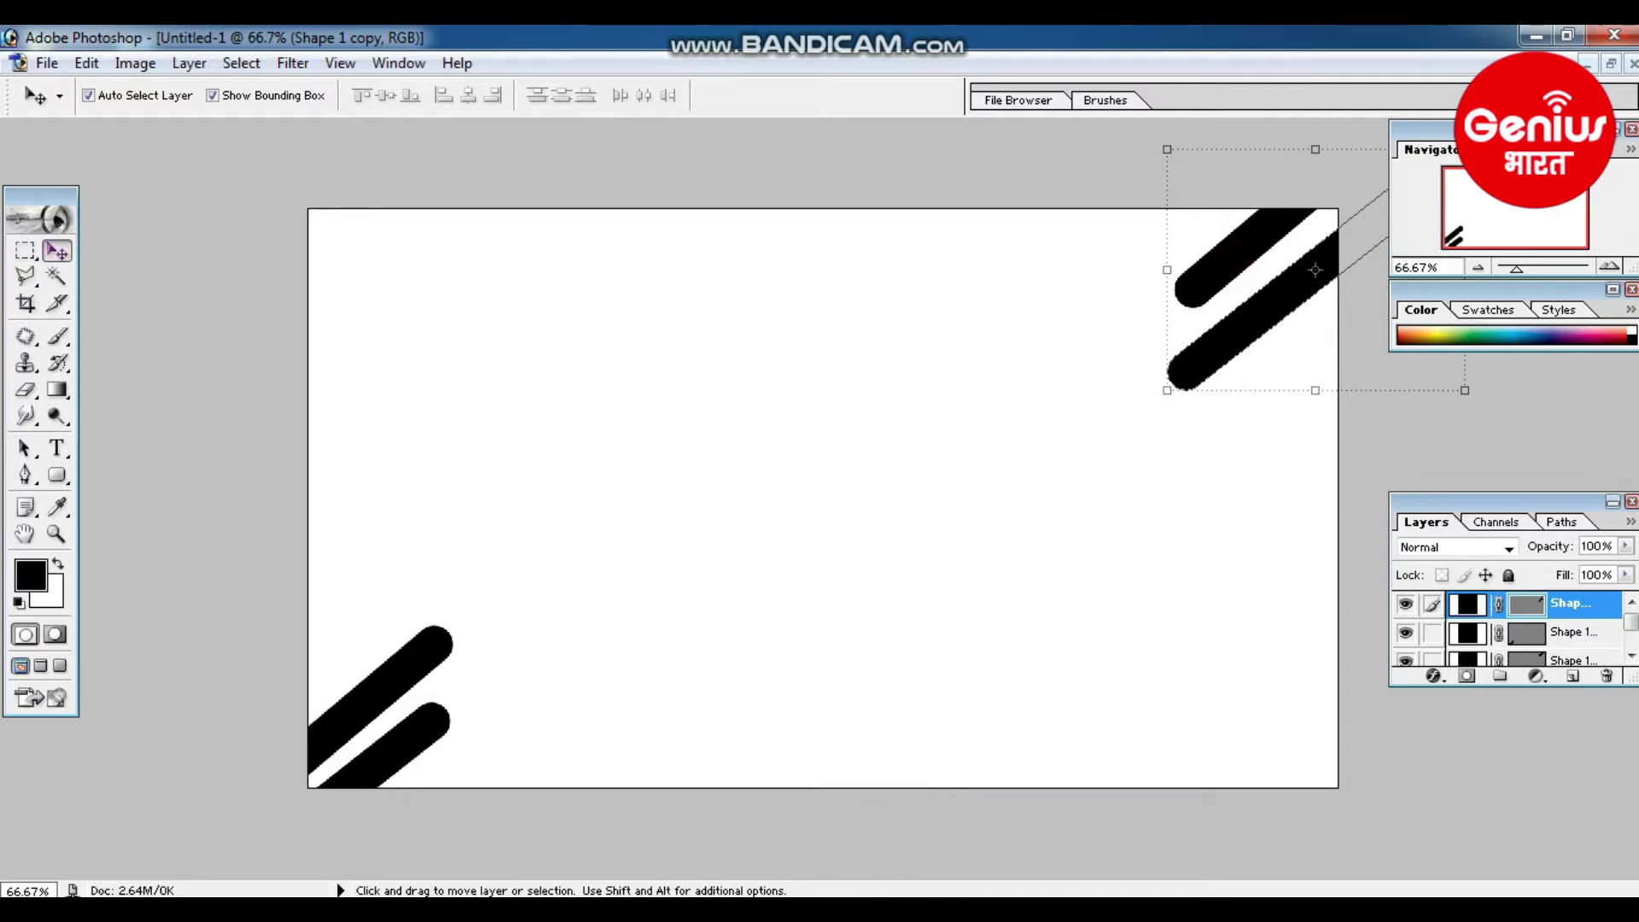
{"action": "left_click", "coordinate": [769, 386]}
{"action": "left_click", "coordinate": [1210, 220]}
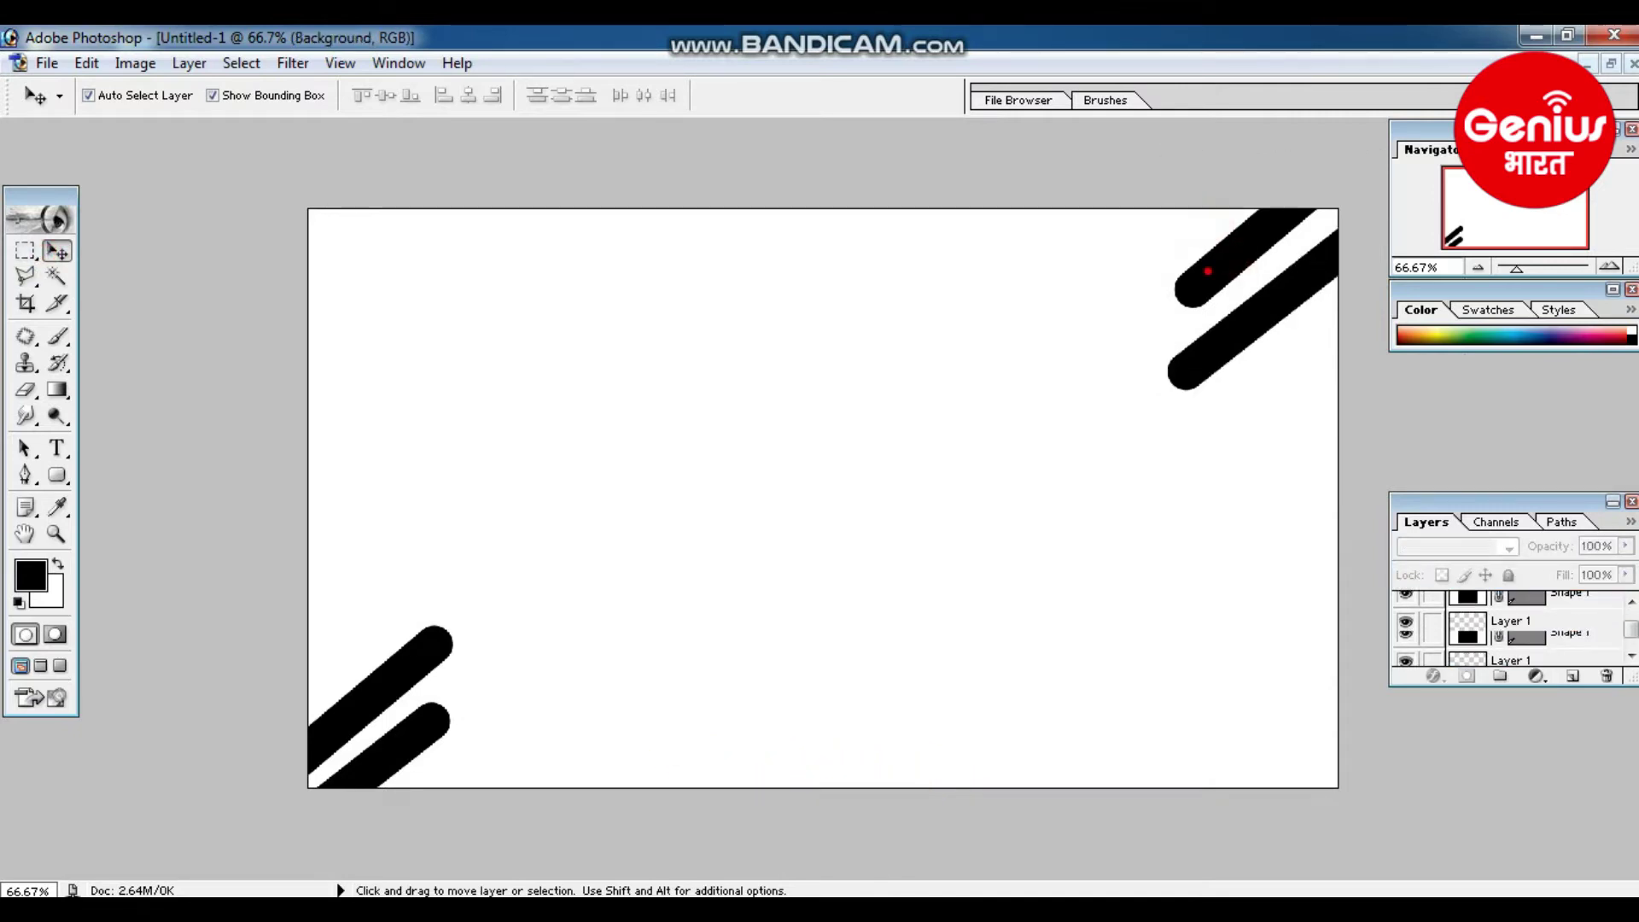
{"action": "left_click", "coordinate": [1161, 324]}
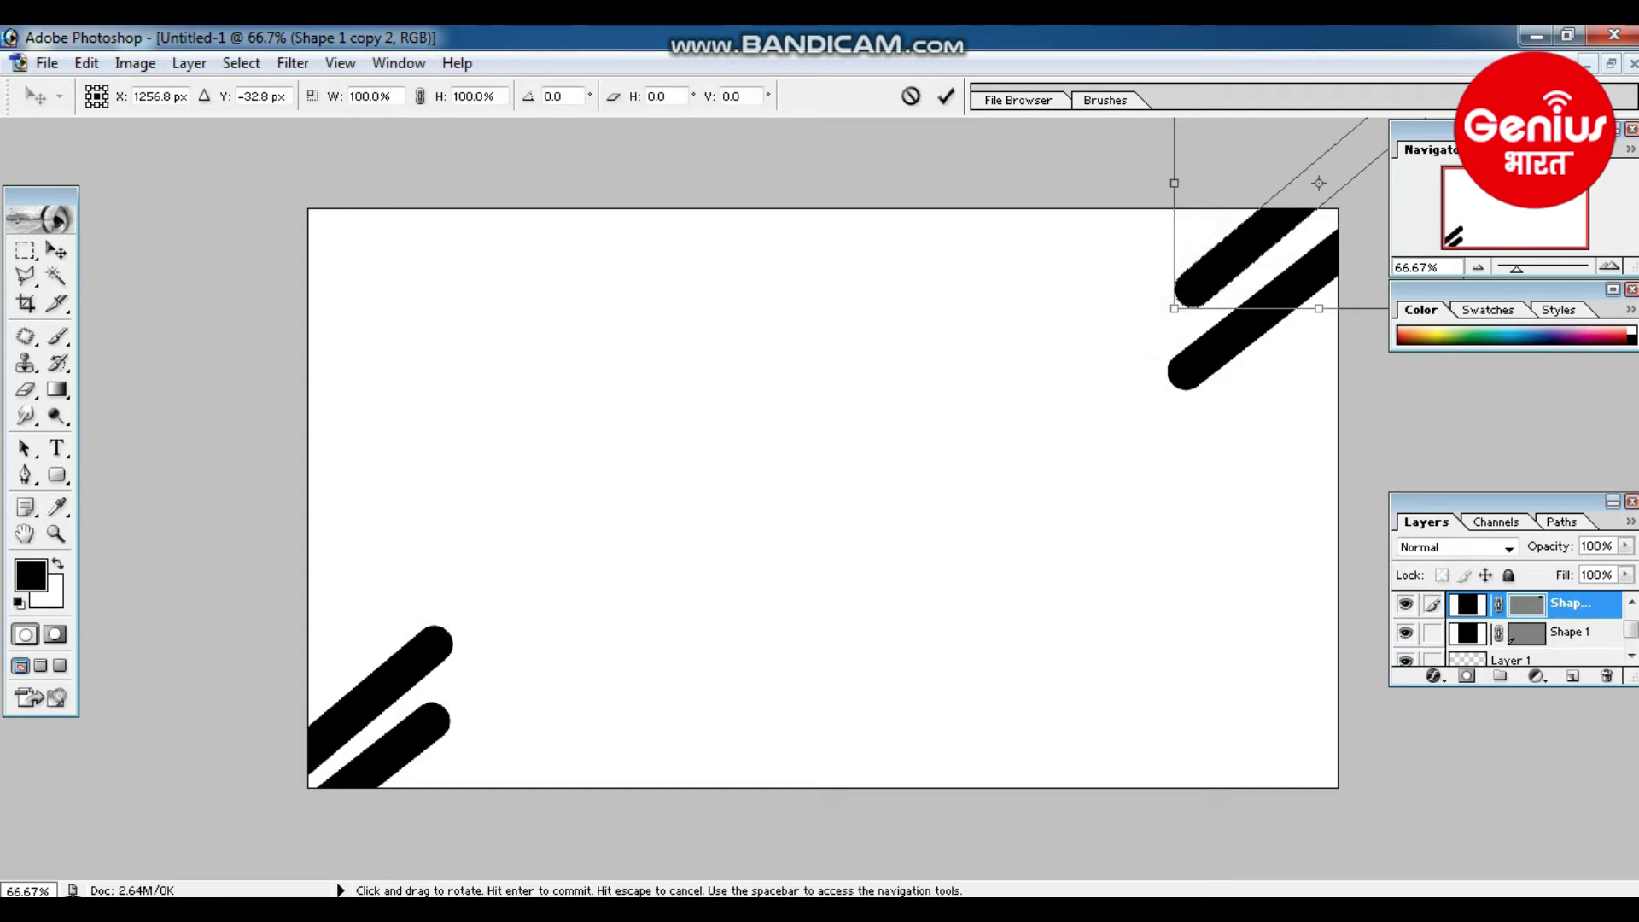
{"action": "left_click", "coordinate": [914, 396]}
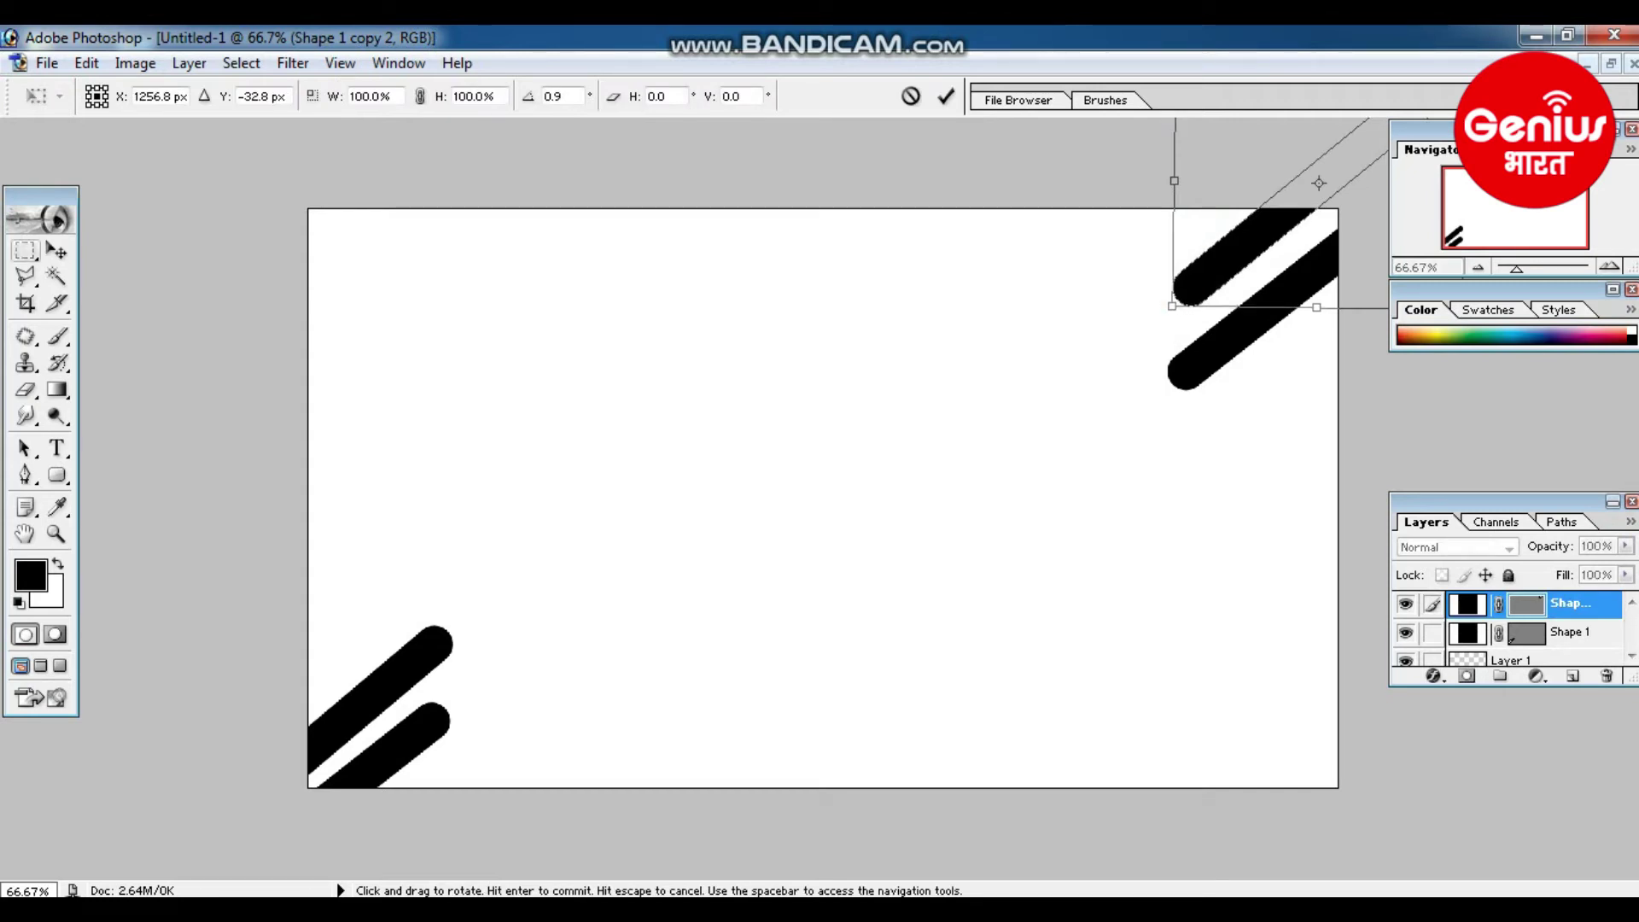
{"action": "left_click", "coordinate": [55, 250]}
{"action": "left_click", "coordinate": [753, 378]}
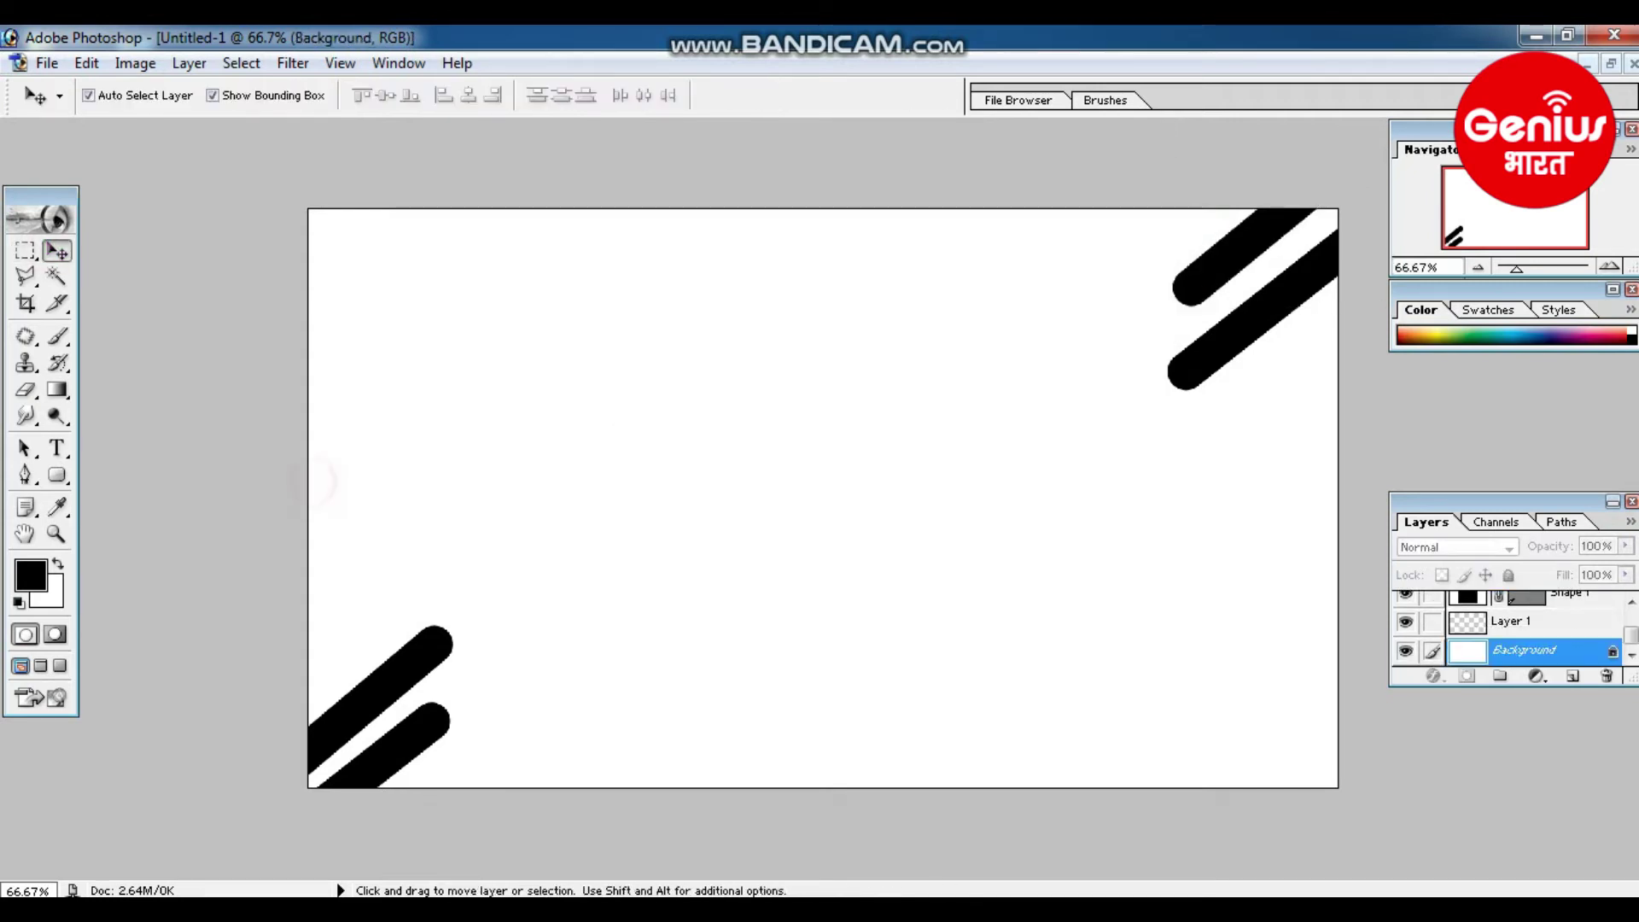
{"action": "left_click", "coordinate": [56, 475]}
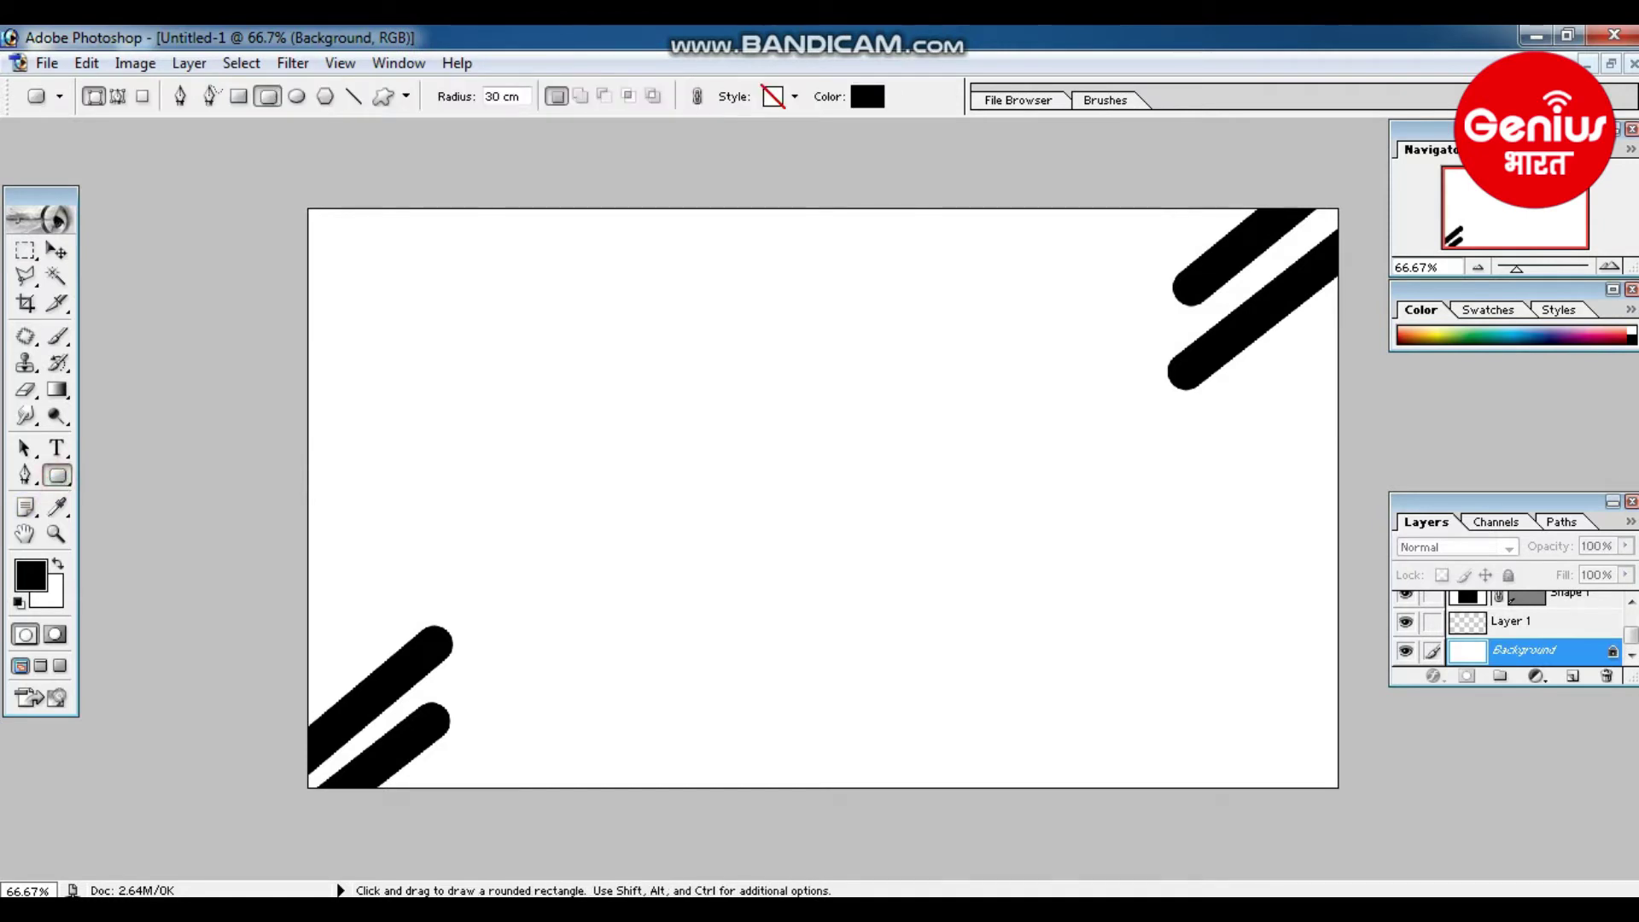
- Draw a black circle over the top-left corner with the Ellipse tool
{"action": "right_click", "coordinate": [60, 475]}
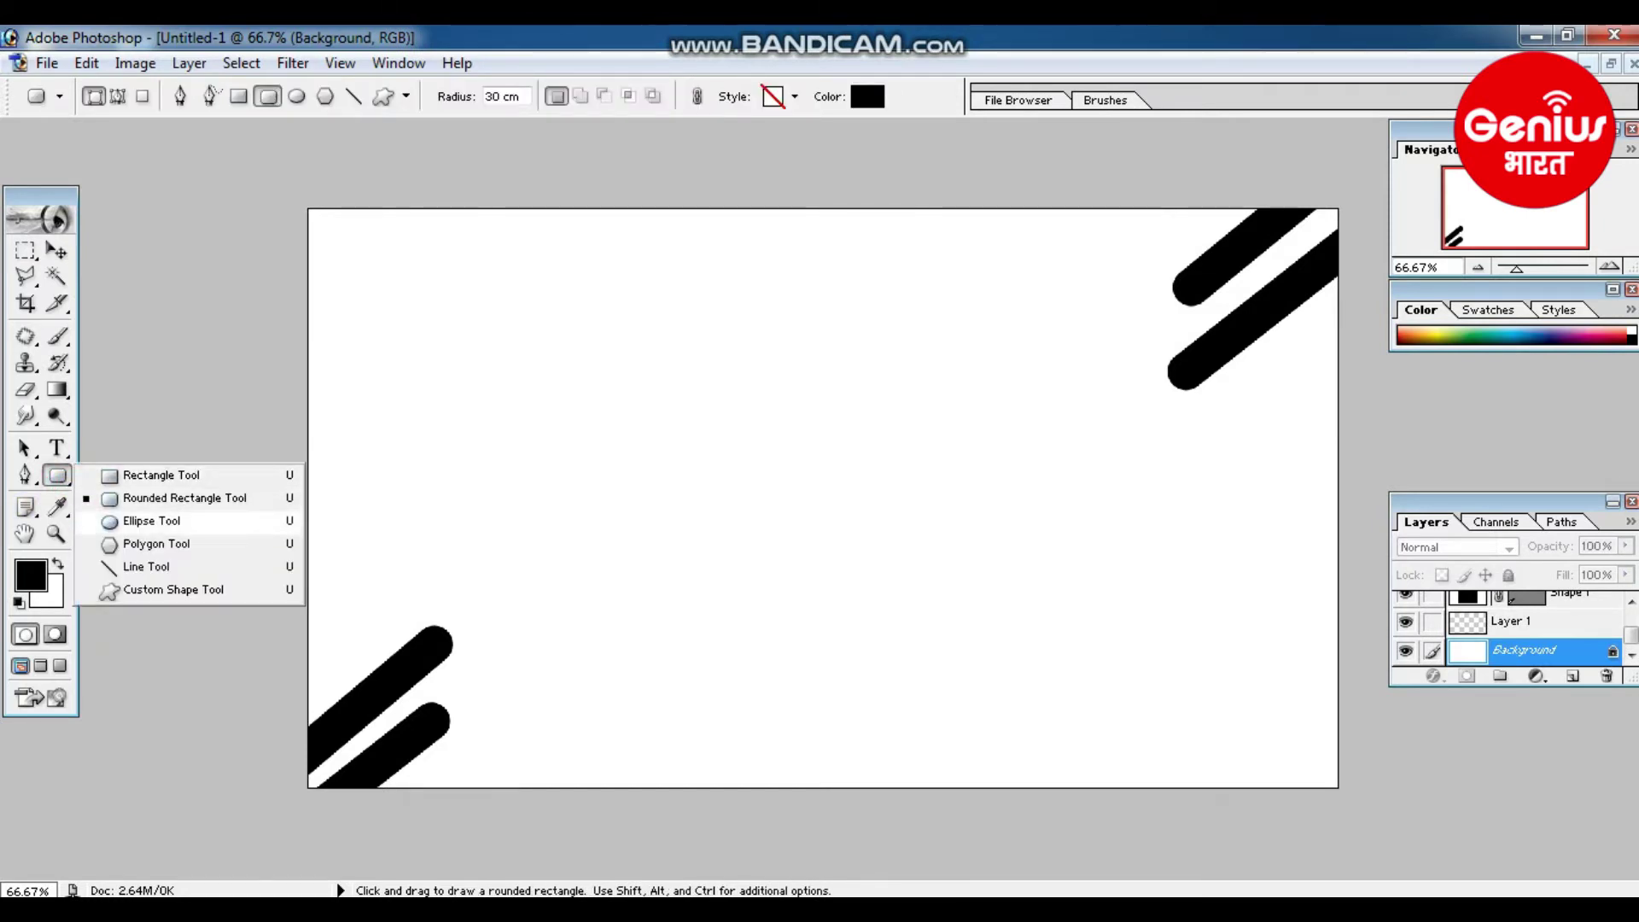
{"action": "left_click", "coordinate": [170, 512]}
{"action": "left_click", "coordinate": [1527, 621]}
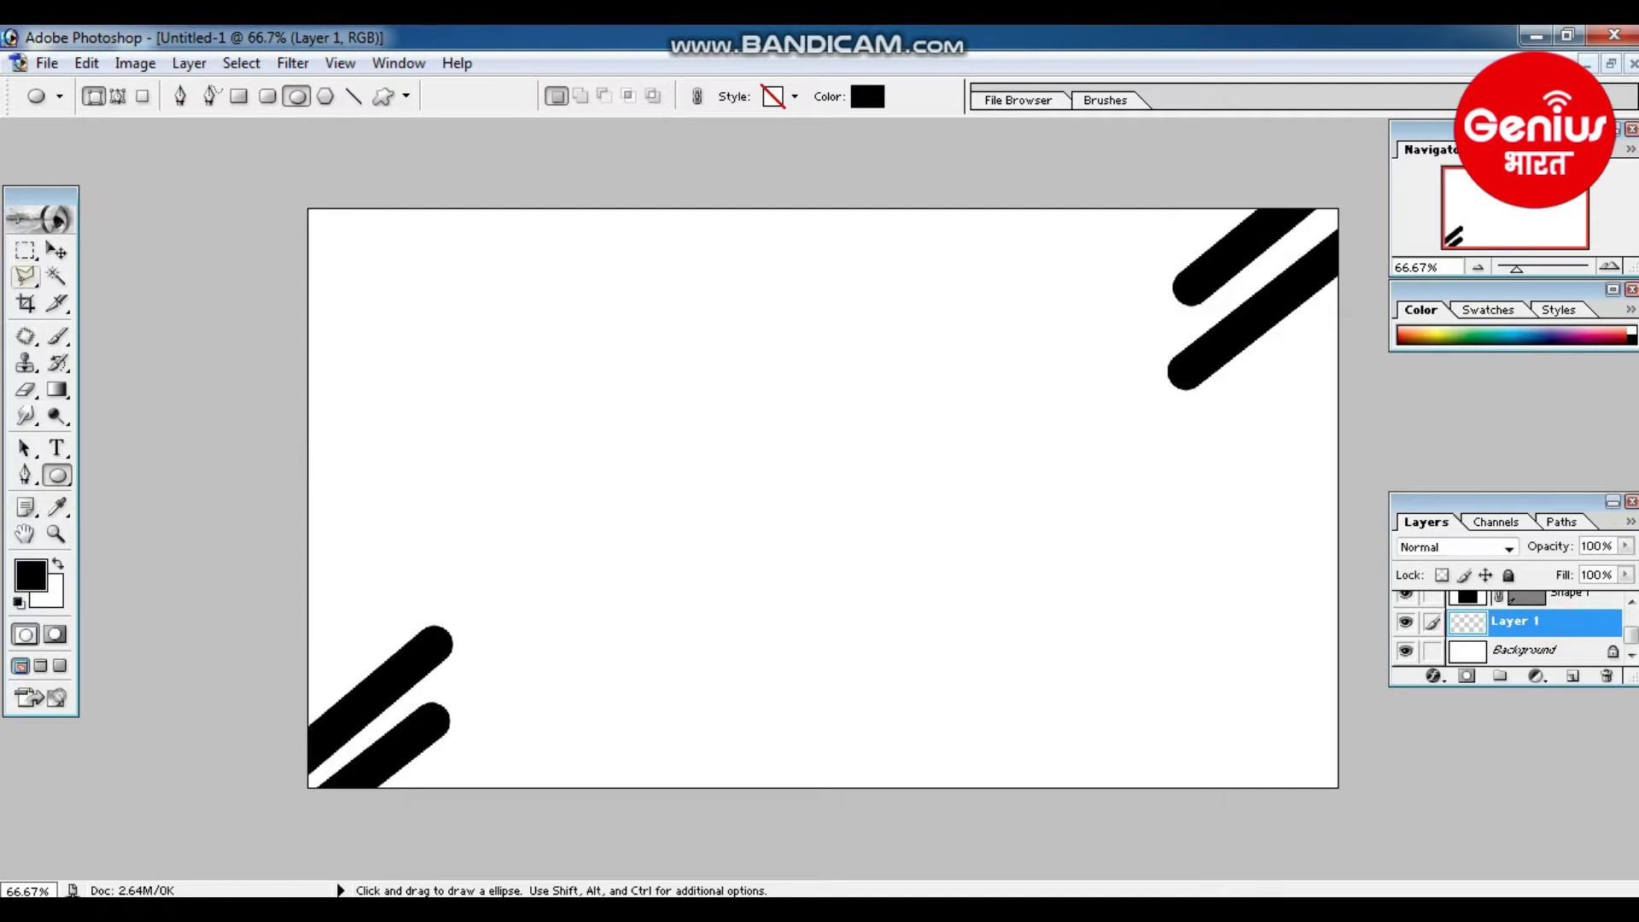
{"action": "mouse_move", "coordinate": [307, 201]}
{"action": "left_mouse_down"}
{"action": "mouse_move", "coordinate": [382, 312]}
{"action": "mouse_move", "coordinate": [408, 318]}
{"action": "left_mouse_up"}
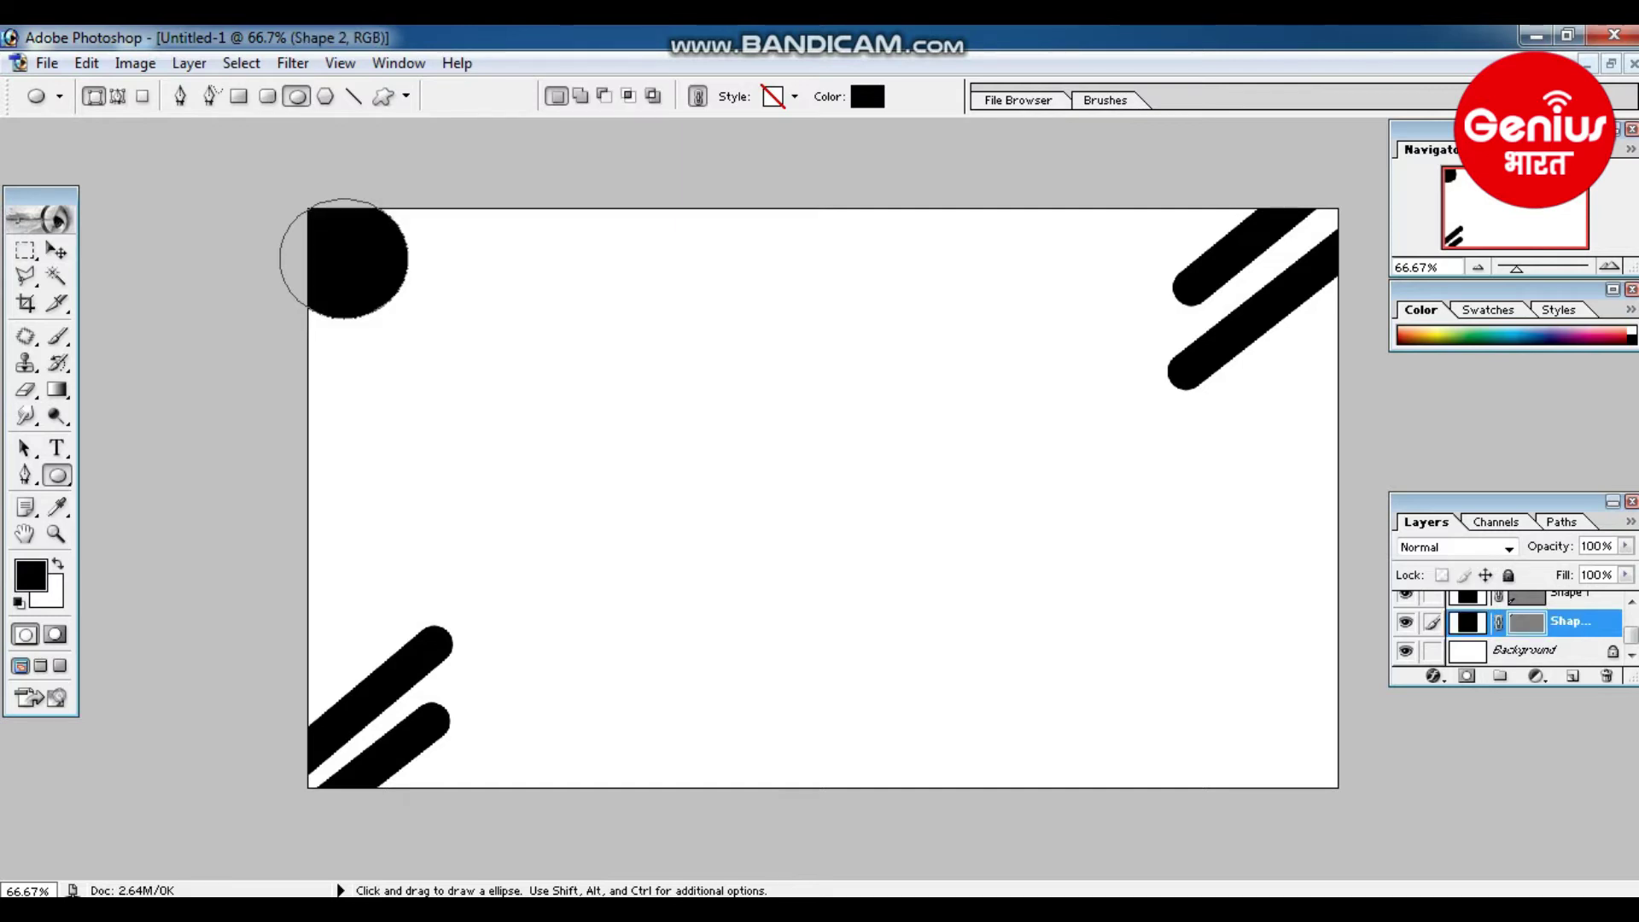
{"action": "key", "text": "v"}
{"action": "key", "text": "m"}
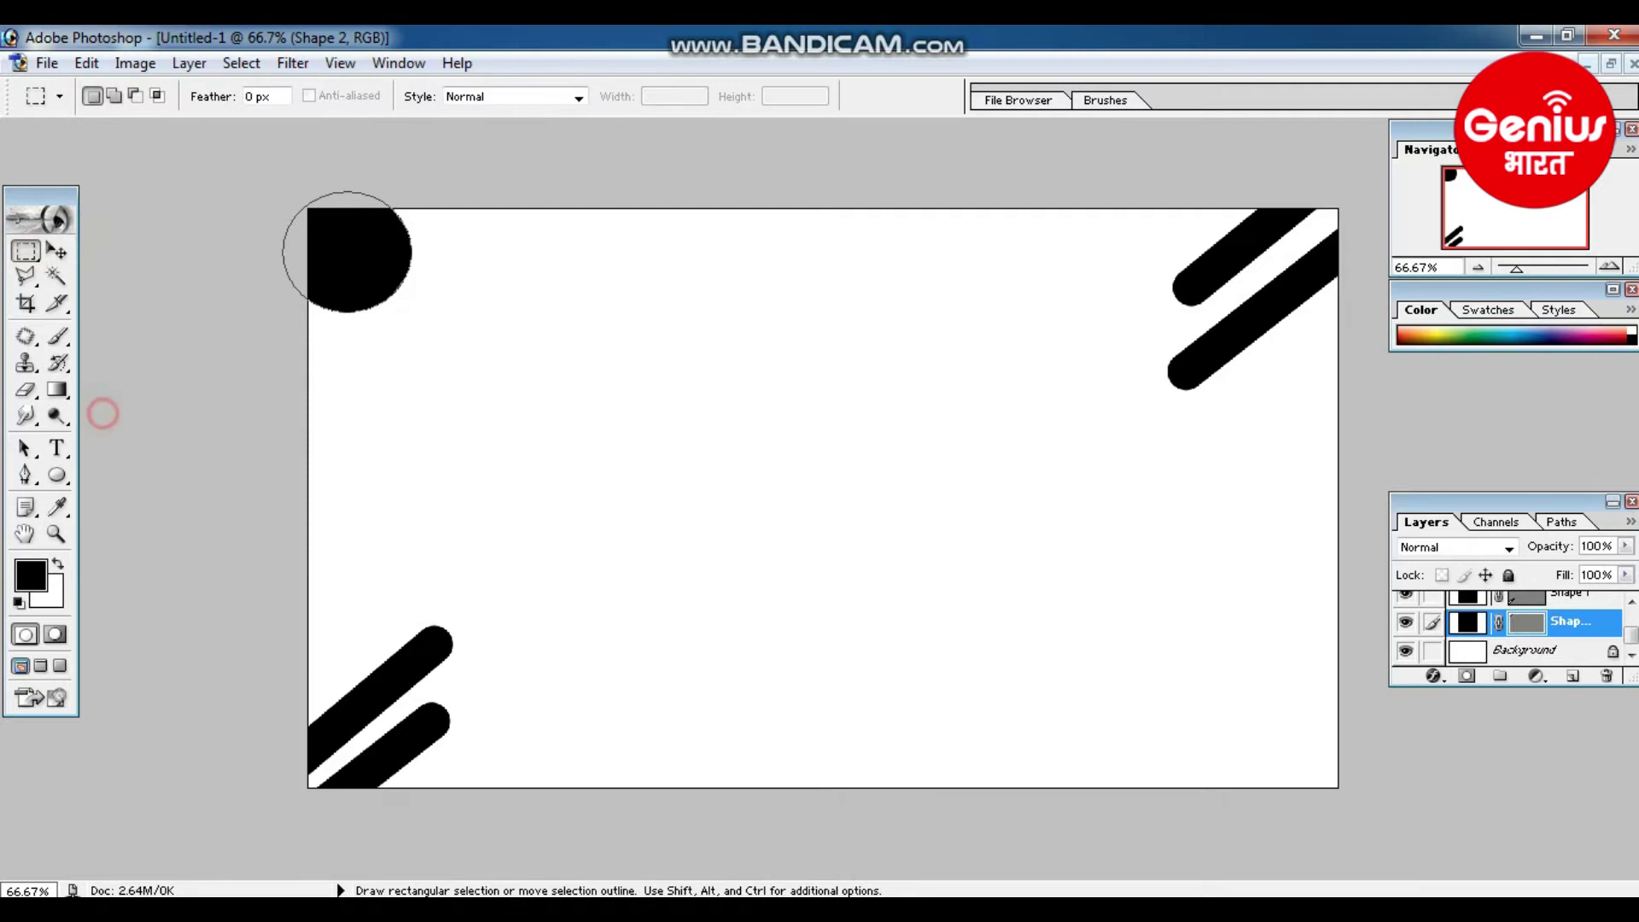
{"action": "left_click", "coordinate": [57, 448]}
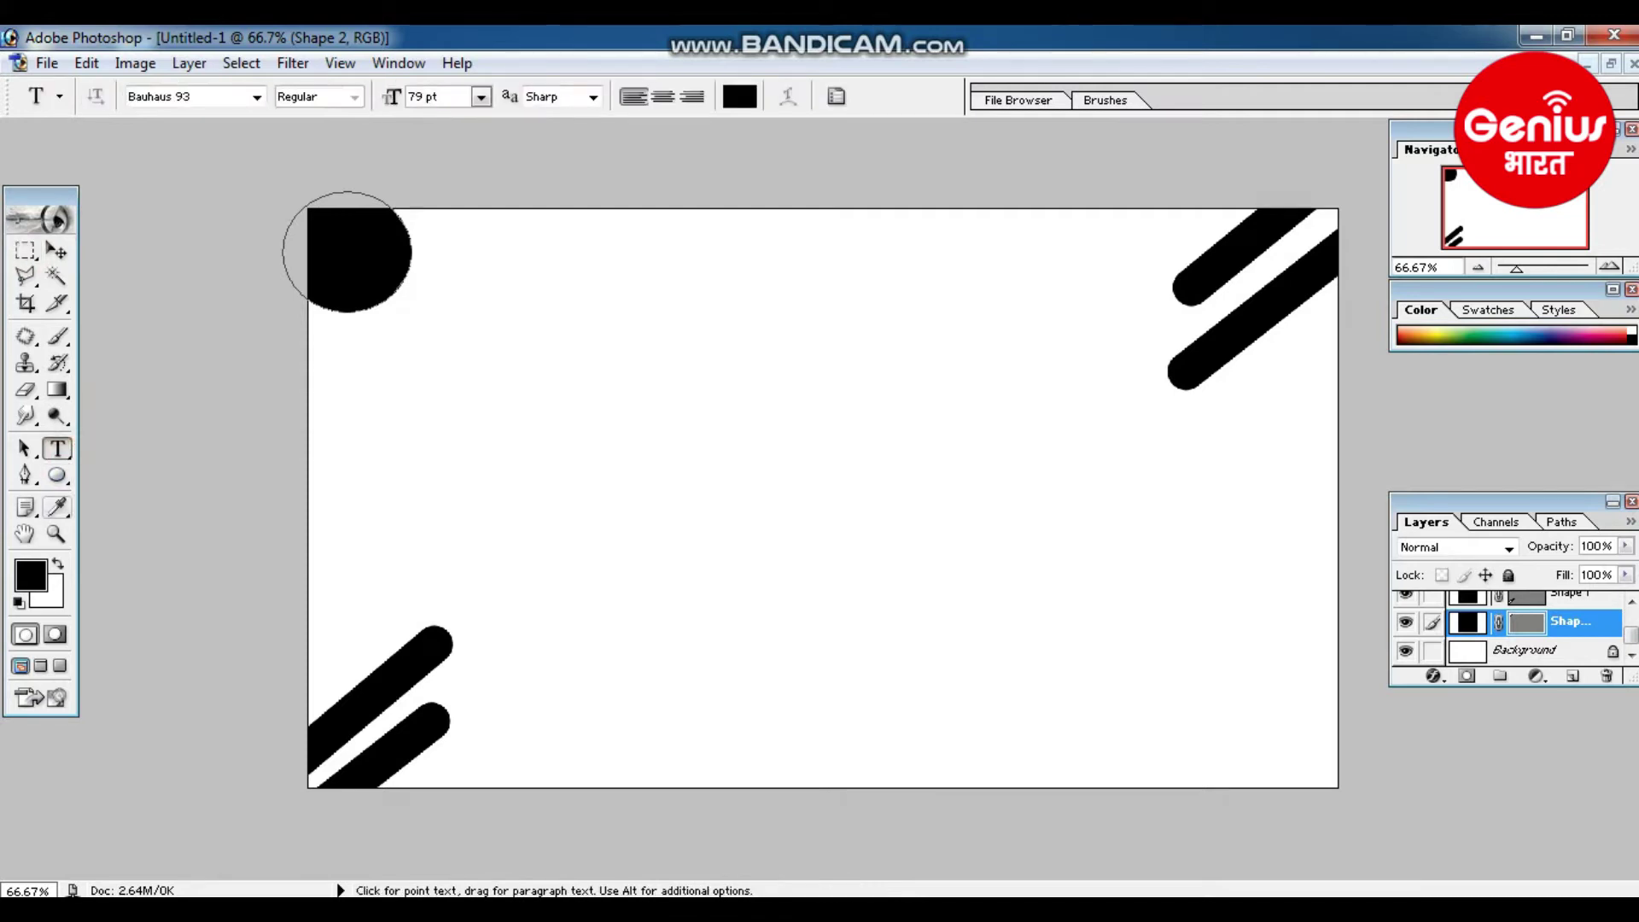
- Draw a larger black circle at the bottom-right corner and shift it up and left
{"action": "left_click", "coordinate": [55, 534]}
{"action": "left_click", "coordinate": [57, 475]}
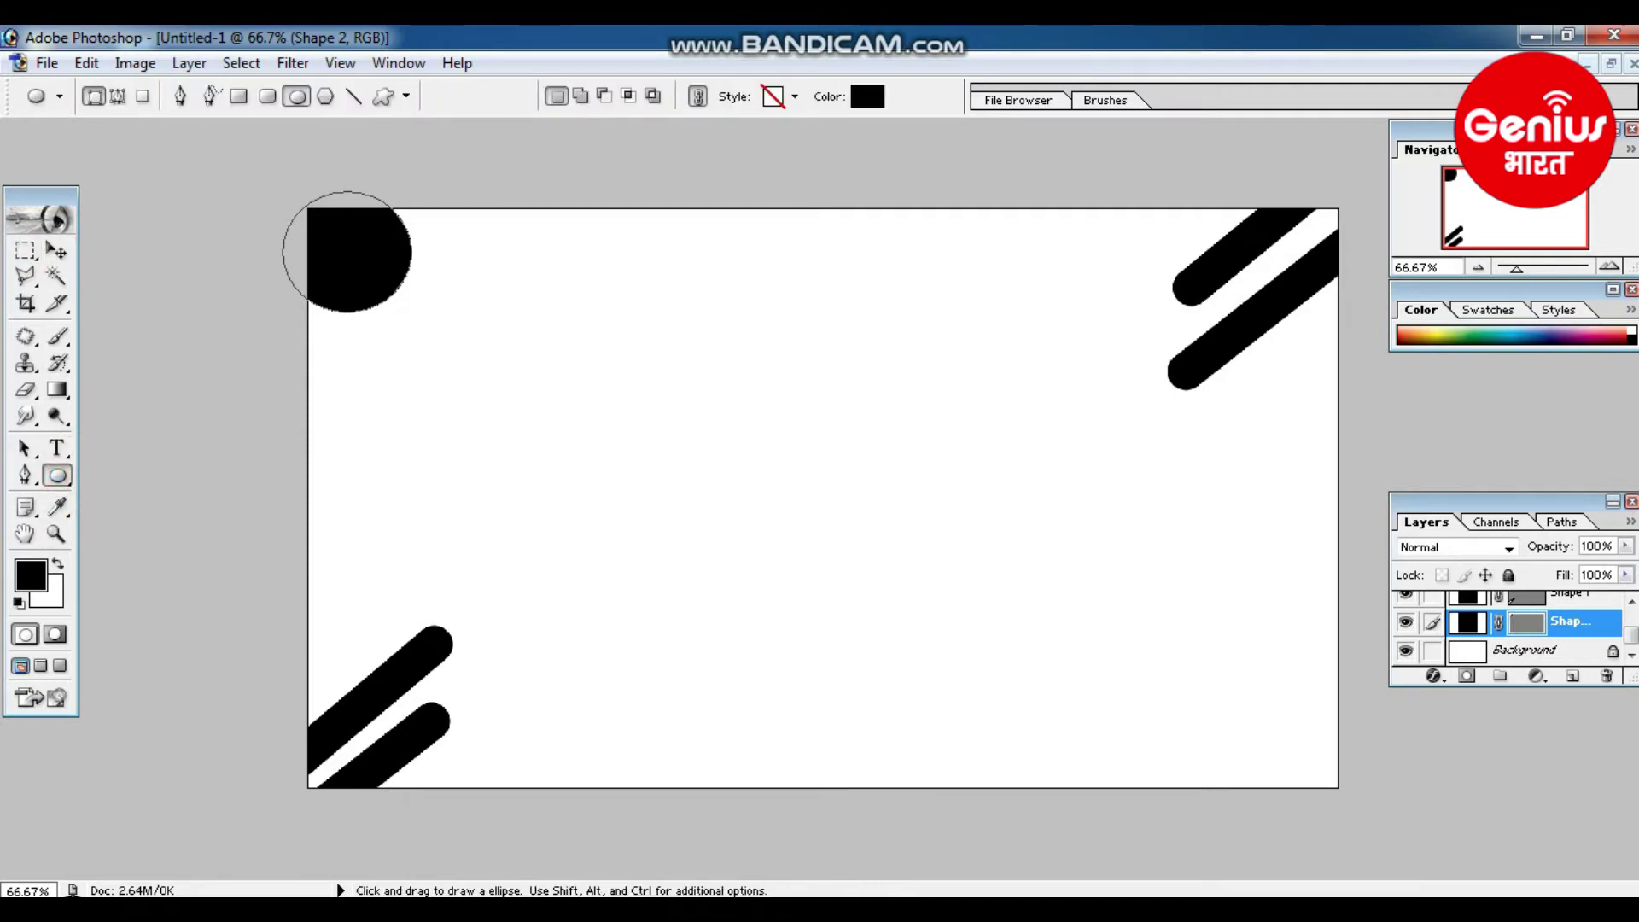
{"action": "left_click_drag", "start_coordinate": [1232, 695], "coordinate": [1468, 879]}
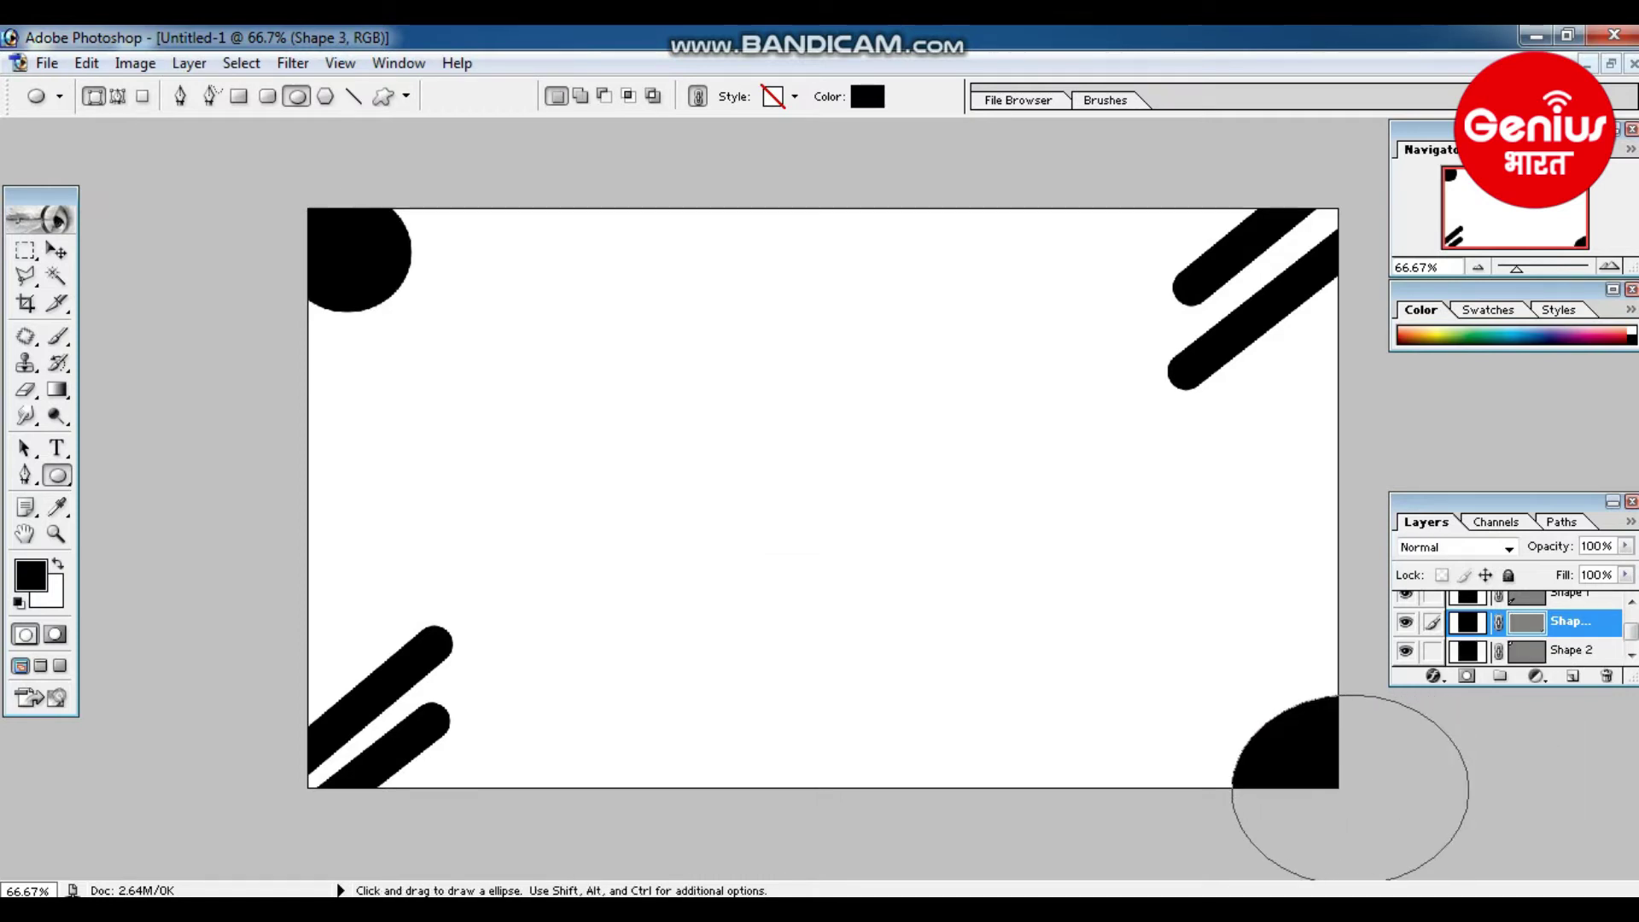
{"action": "key", "text": "v"}
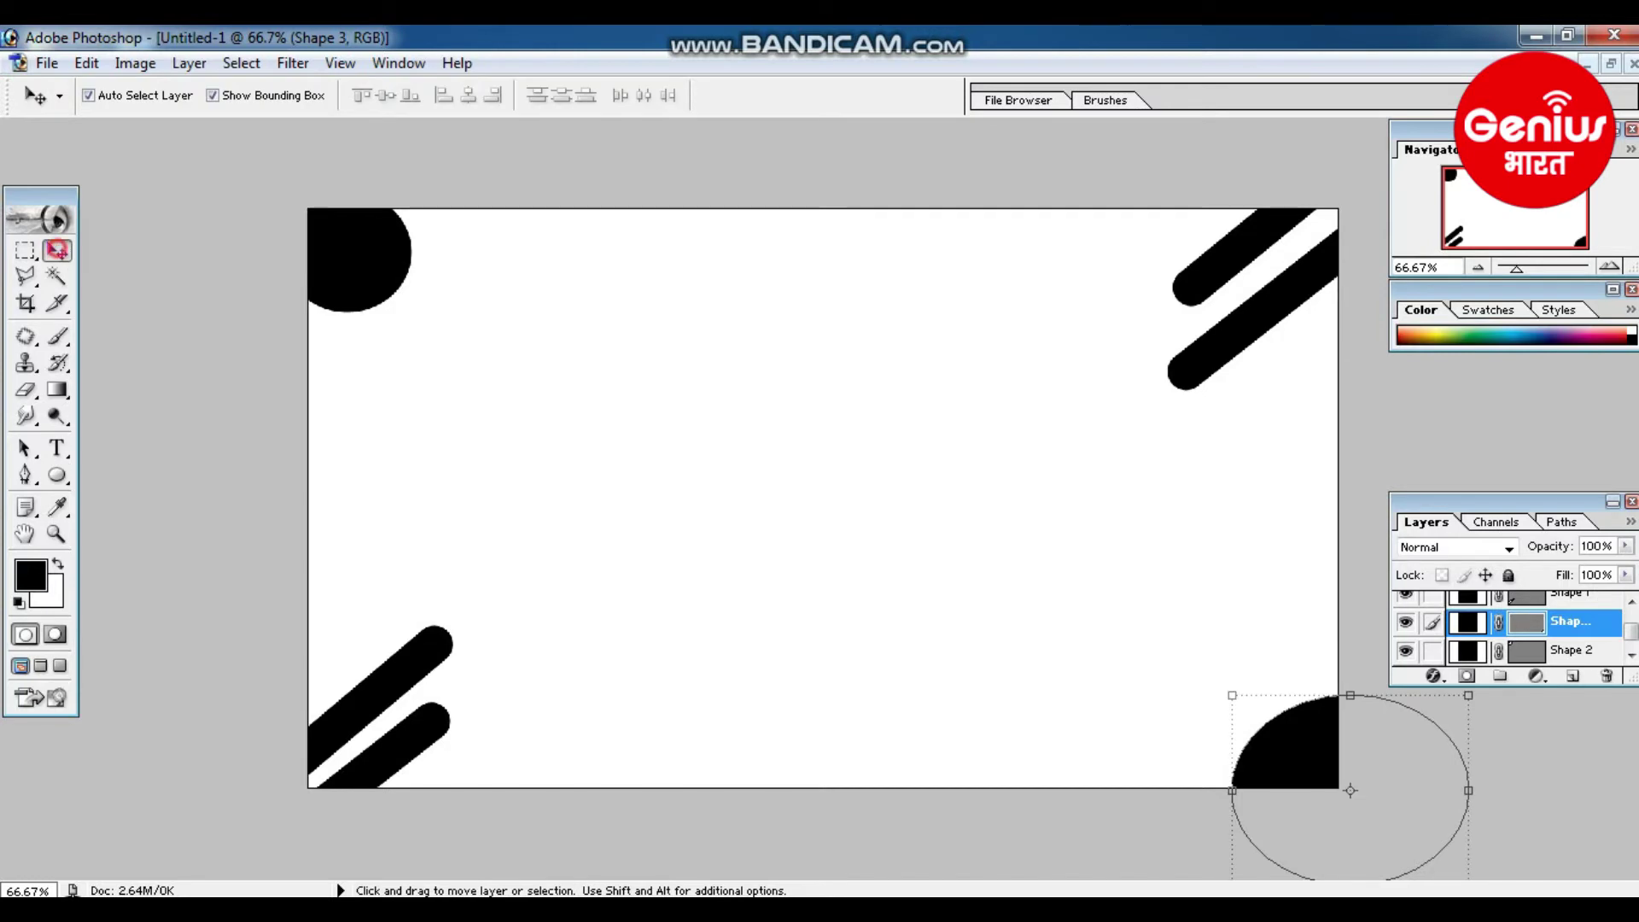
{"action": "left_click_drag", "start_coordinate": [1349, 790], "coordinate": [1263, 727]}
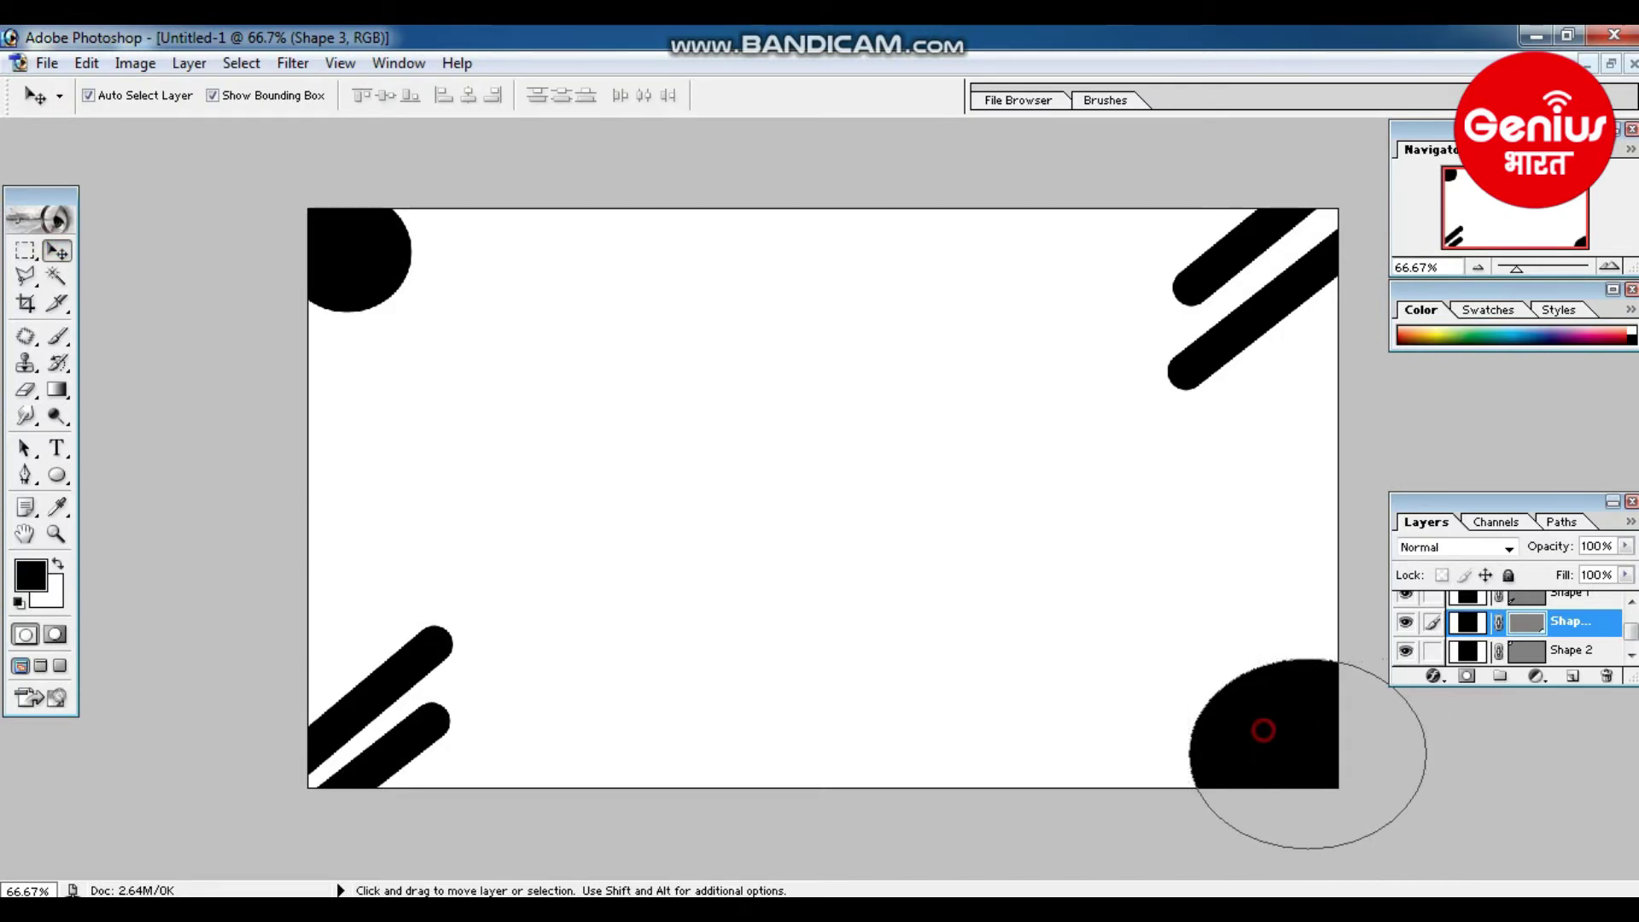
{"action": "left_click", "coordinate": [327, 258]}
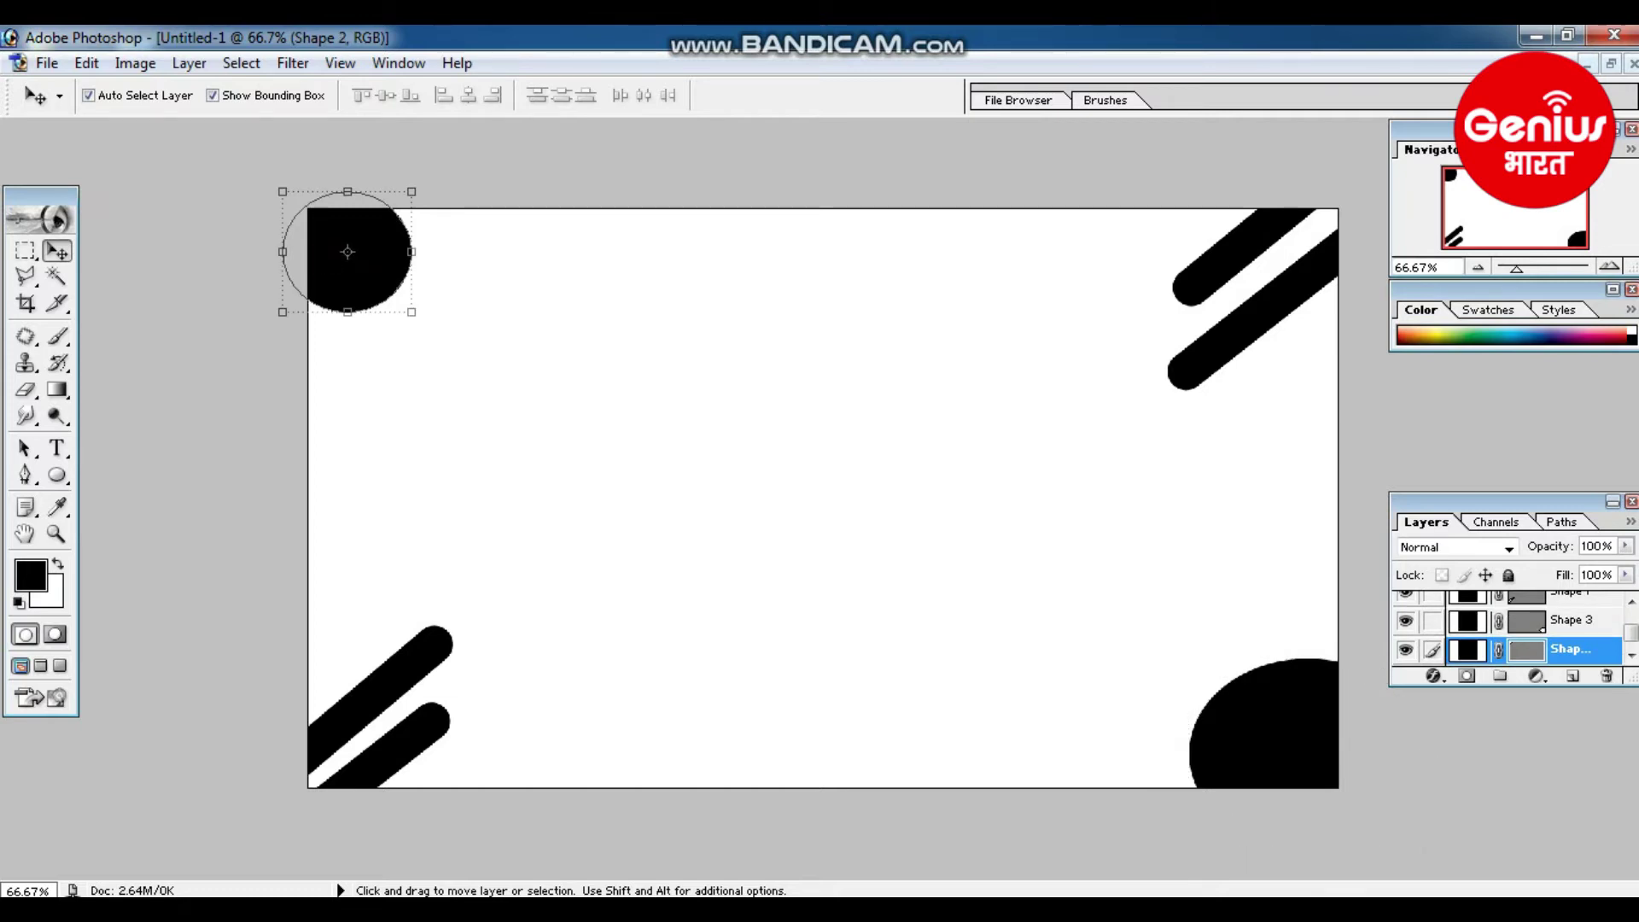
- Remove the circle's vector mask and delete the black Shape 2 layer covering the canvas
{"action": "key", "text": "Delete"}
{"action": "key", "text": "Return"}
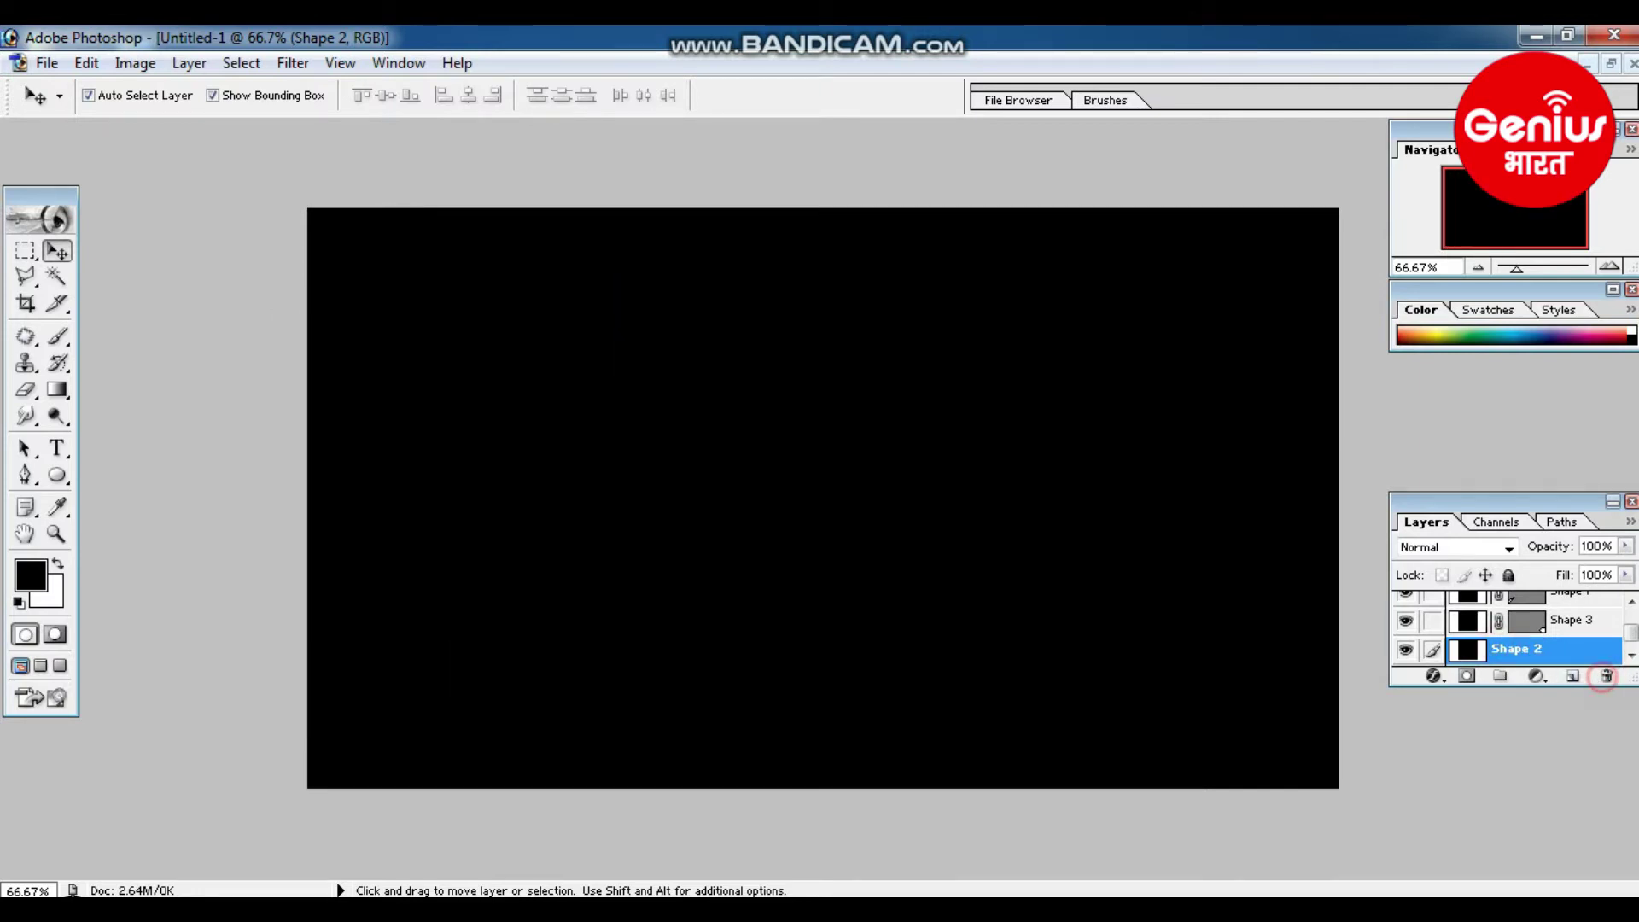
{"action": "left_click", "coordinate": [1604, 677]}
{"action": "left_click", "coordinate": [745, 377]}
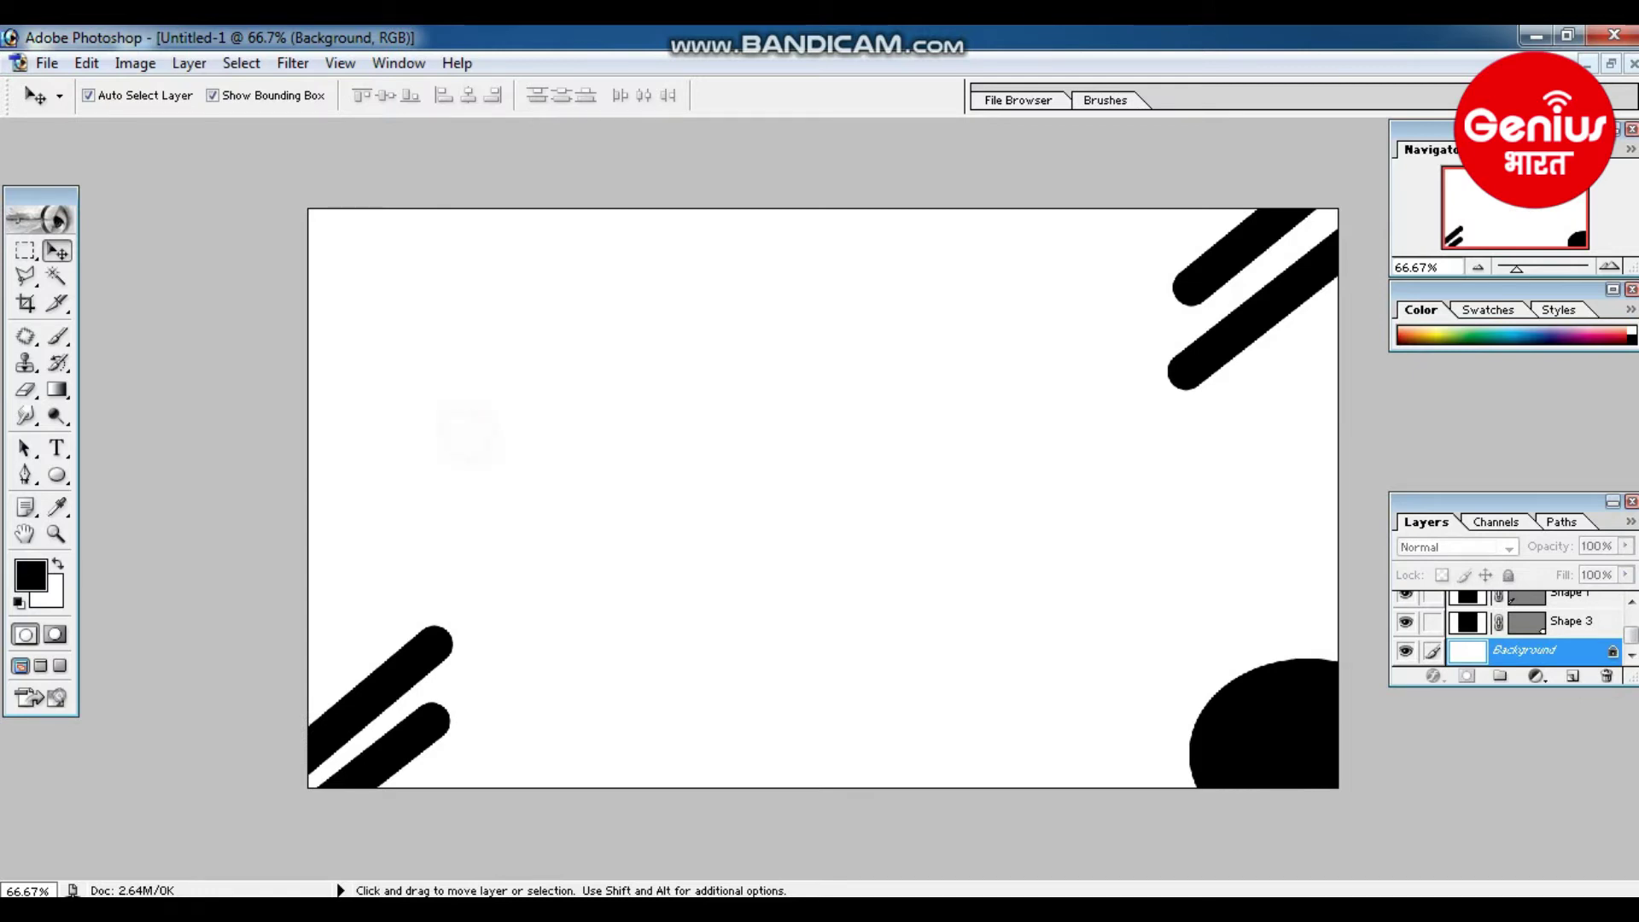
- Draw a new black oval at the top-left and nudge it up-left partly off the canvas
{"action": "left_click", "coordinate": [57, 474]}
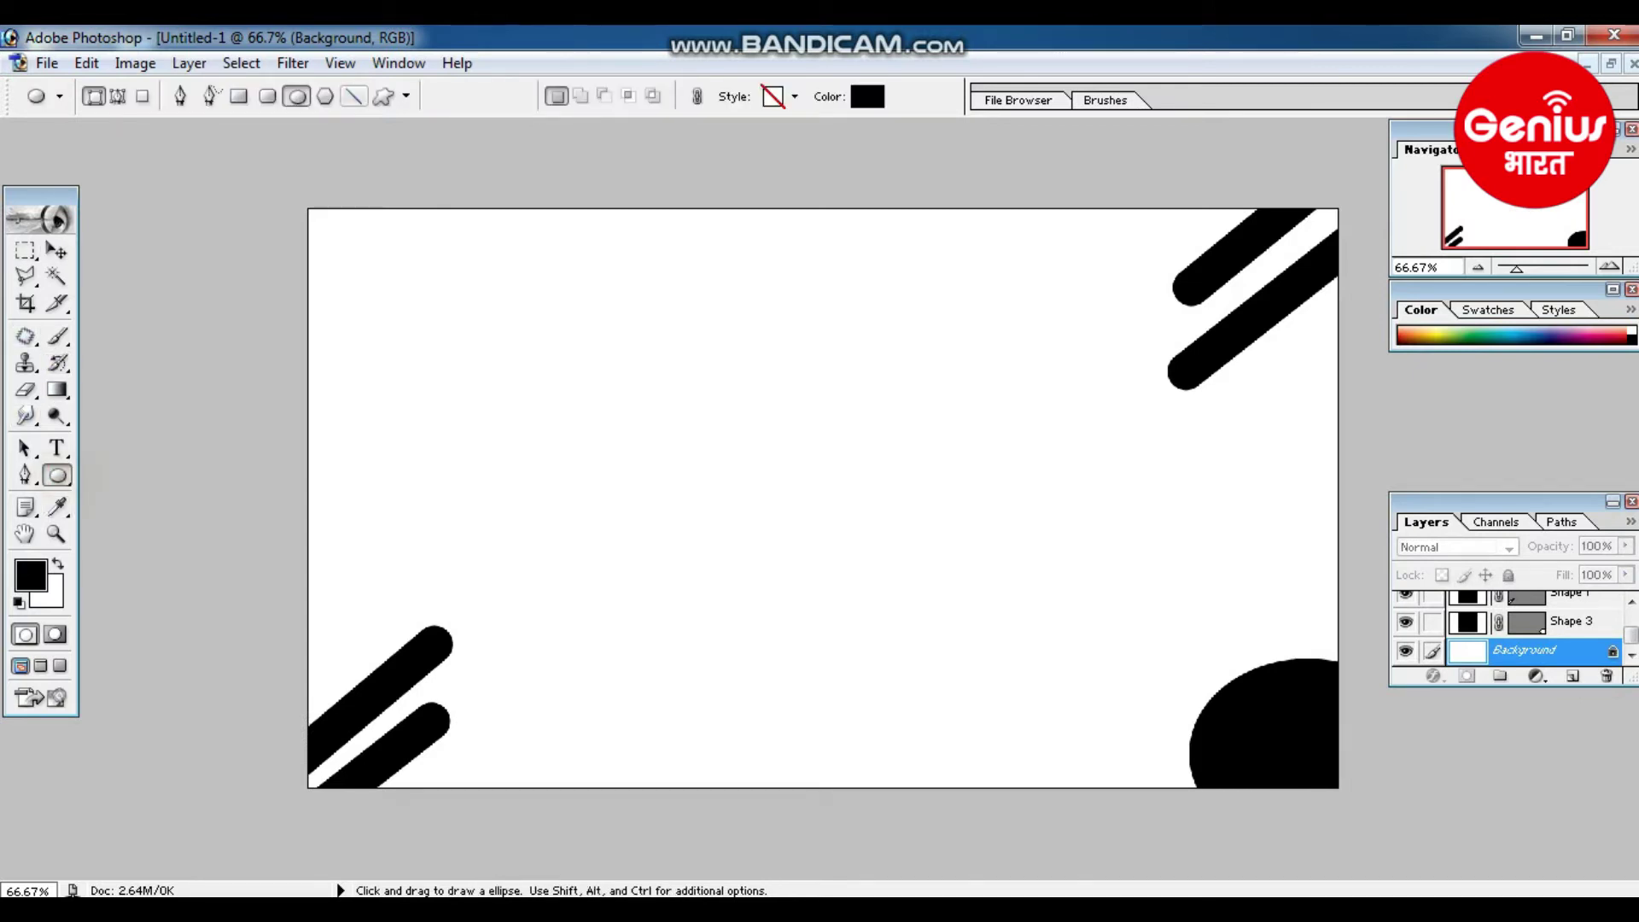
{"action": "left_click_drag", "start_coordinate": [292, 205], "coordinate": [476, 355]}
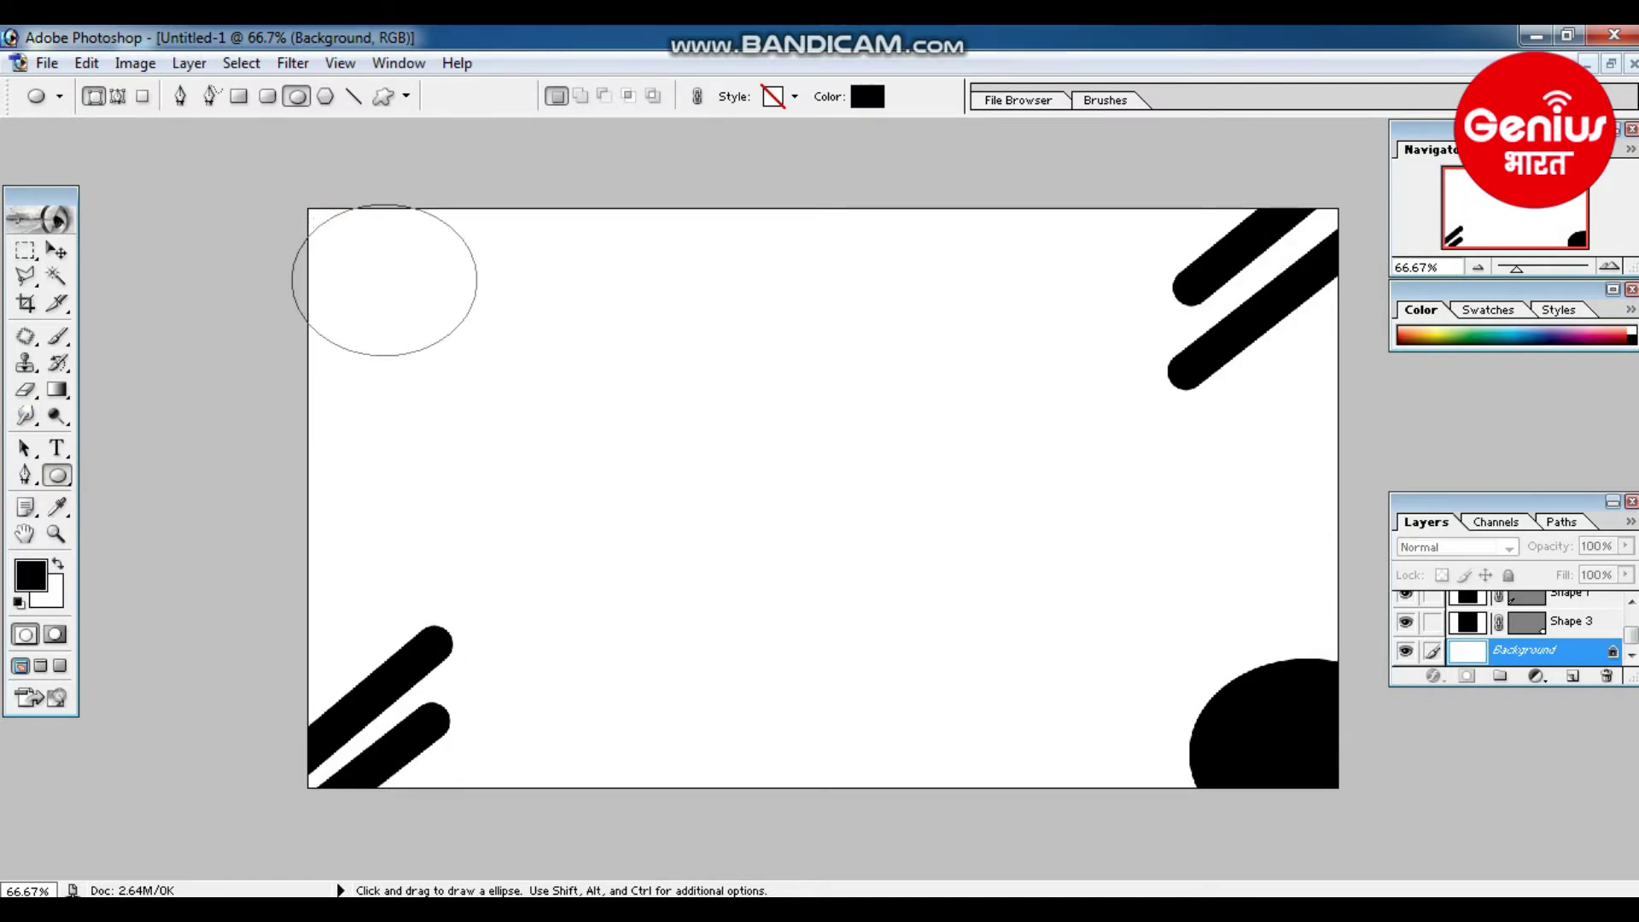
{"action": "key", "text": "v"}
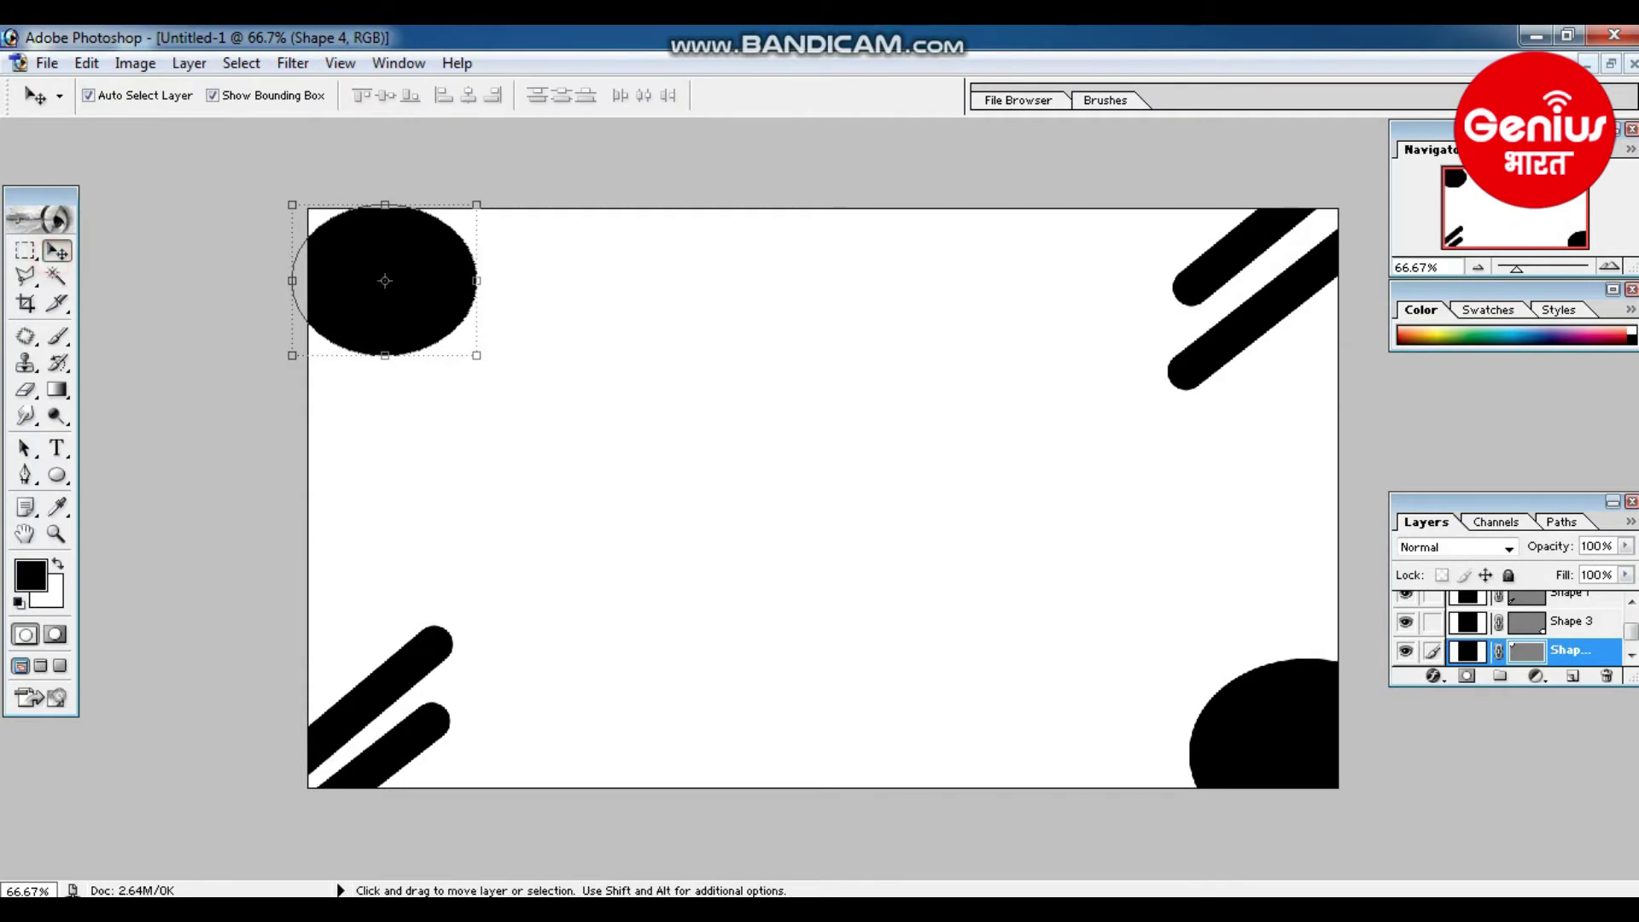
{"action": "key", "text": "shift+Left"}
{"action": "key", "text": "shift+Left"}
{"action": "key", "text": "shift+Left"}
{"action": "key", "text": "shift+Up"}
{"action": "key", "text": "shift+Up"}
{"action": "key", "text": "shift+Up"}
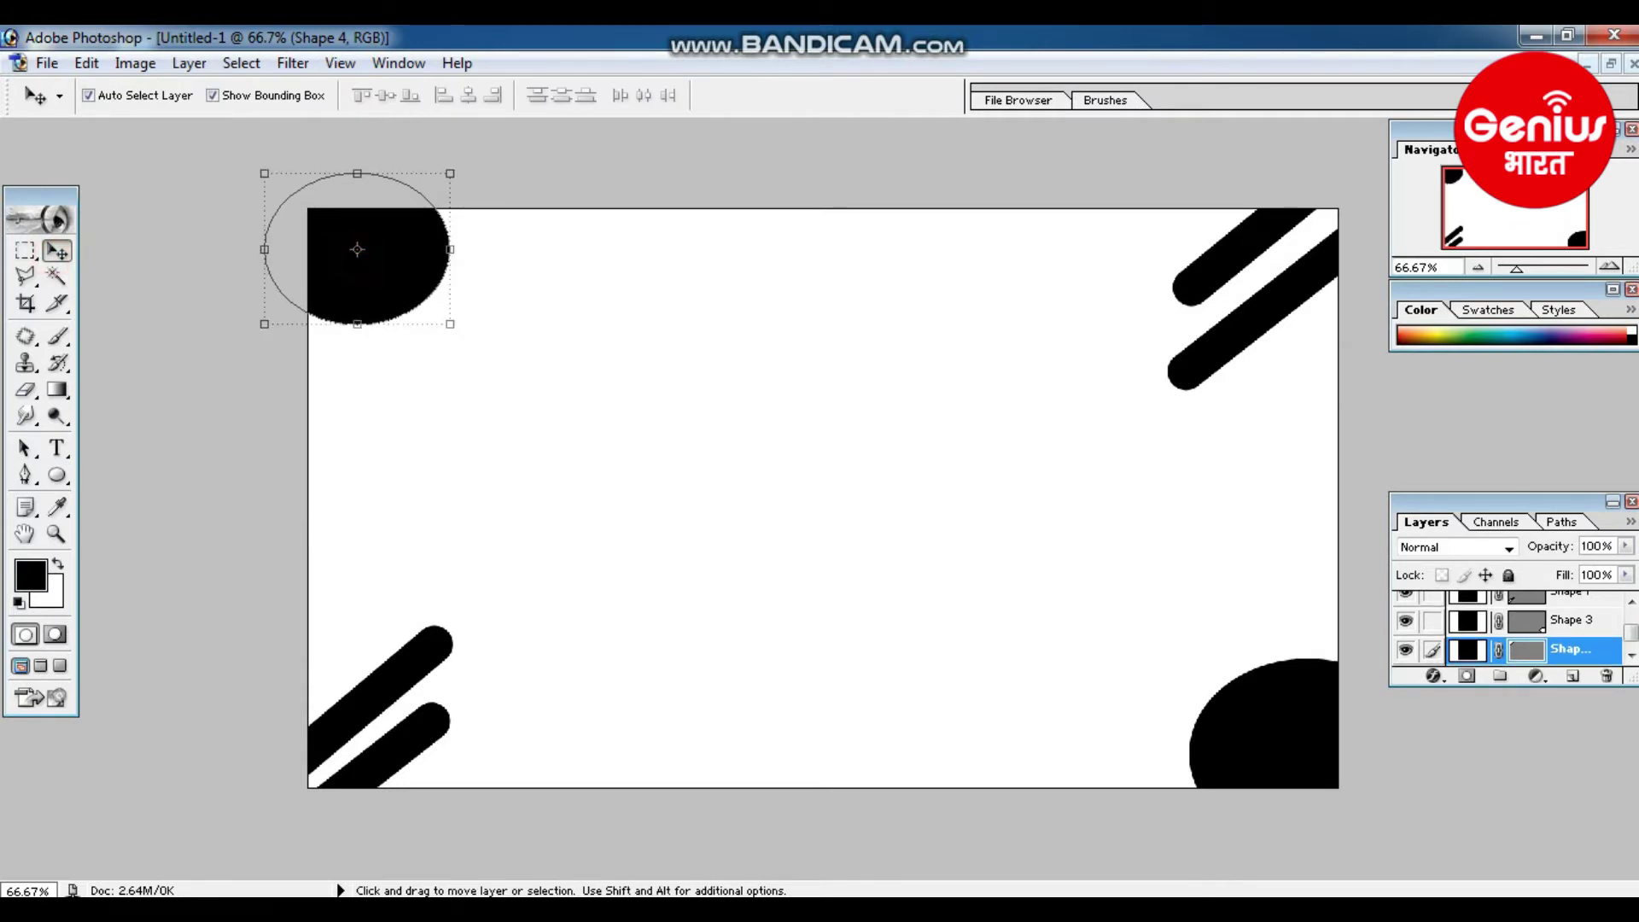
{"action": "left_click", "coordinate": [56, 475]}
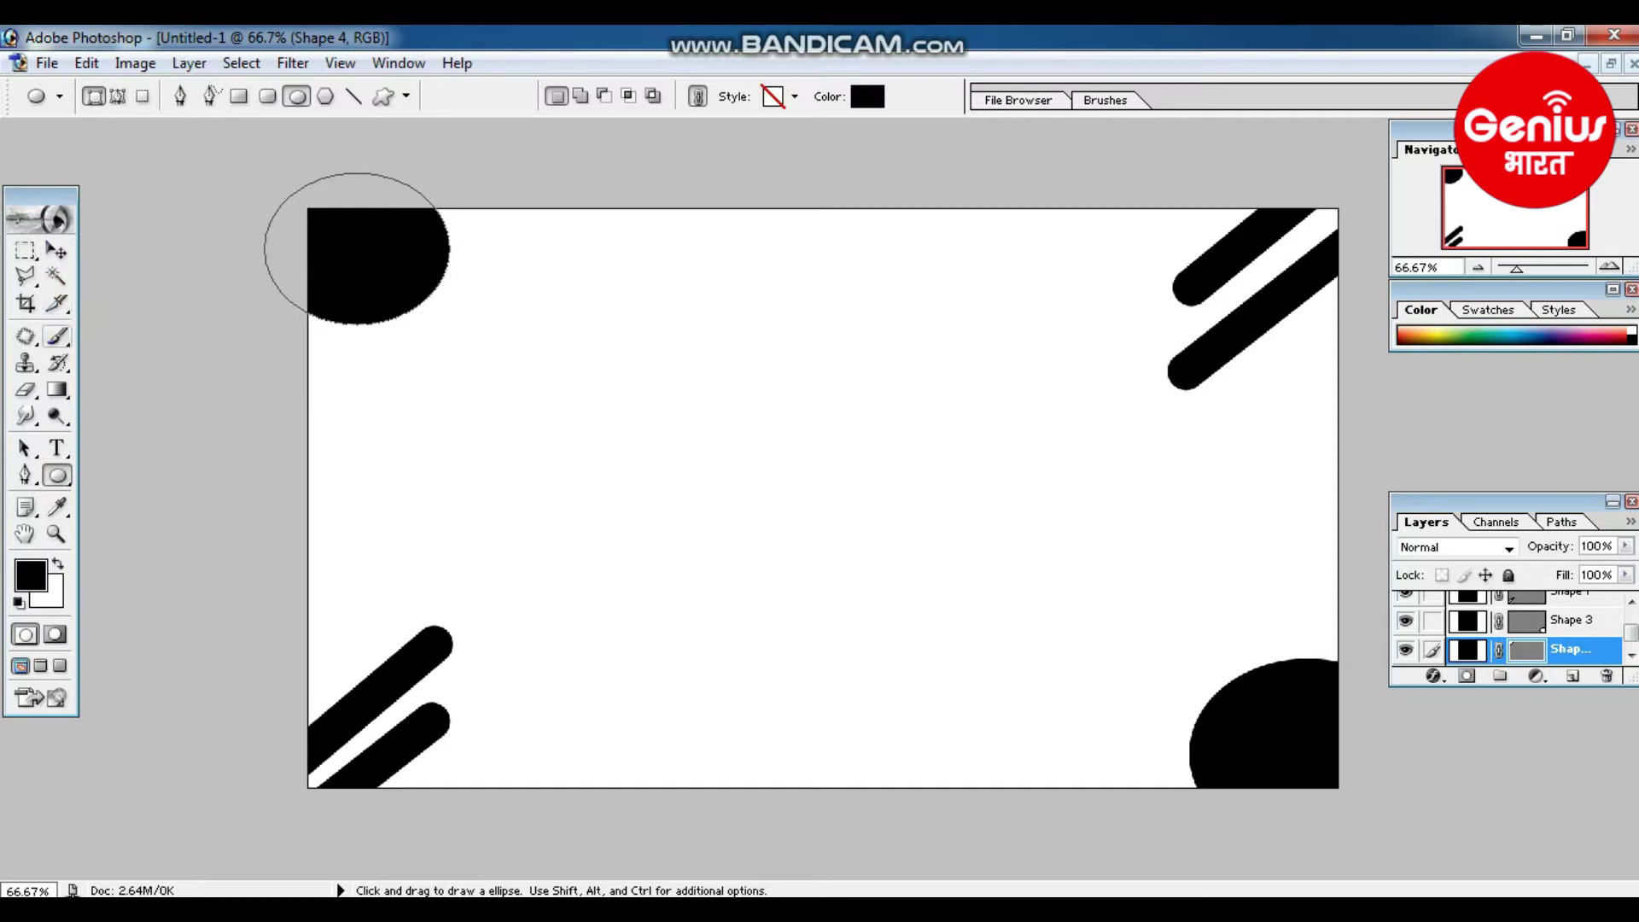
- Add the word 'HOW' as a text layer and move it to the upper middle
{"action": "left_click", "coordinate": [56, 447]}
{"action": "left_click", "coordinate": [649, 495]}
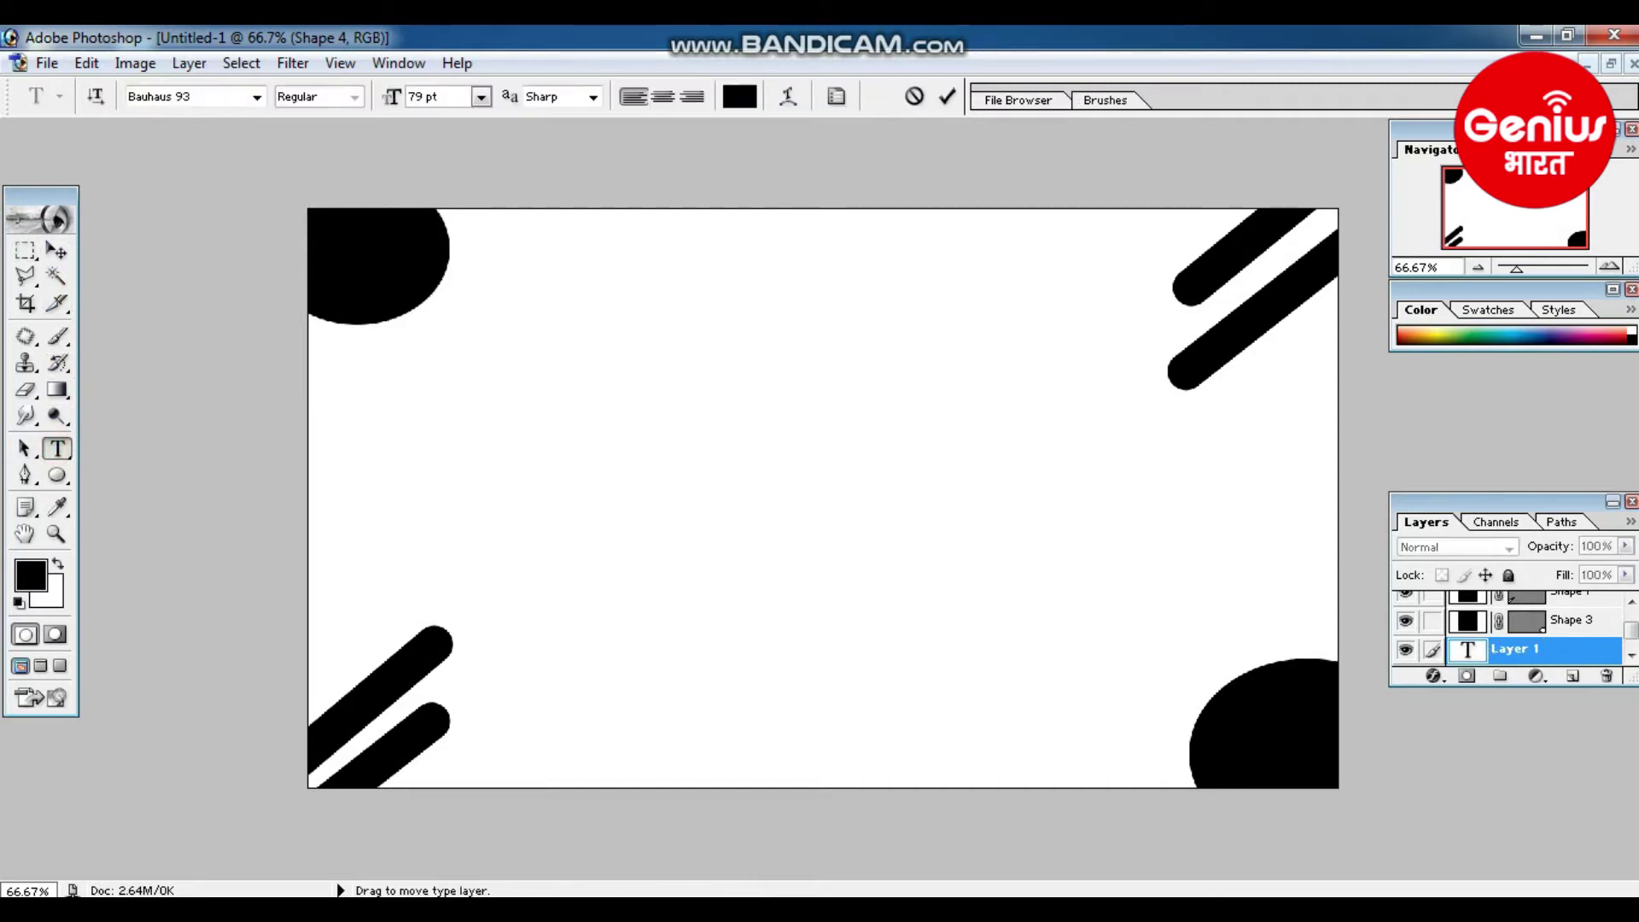
{"action": "type", "text": "HOE"}
{"action": "key", "text": "BackSpace"}
{"action": "type", "text": "W"}
{"action": "key", "text": "ctrl+Return"}
{"action": "key", "text": "v"}
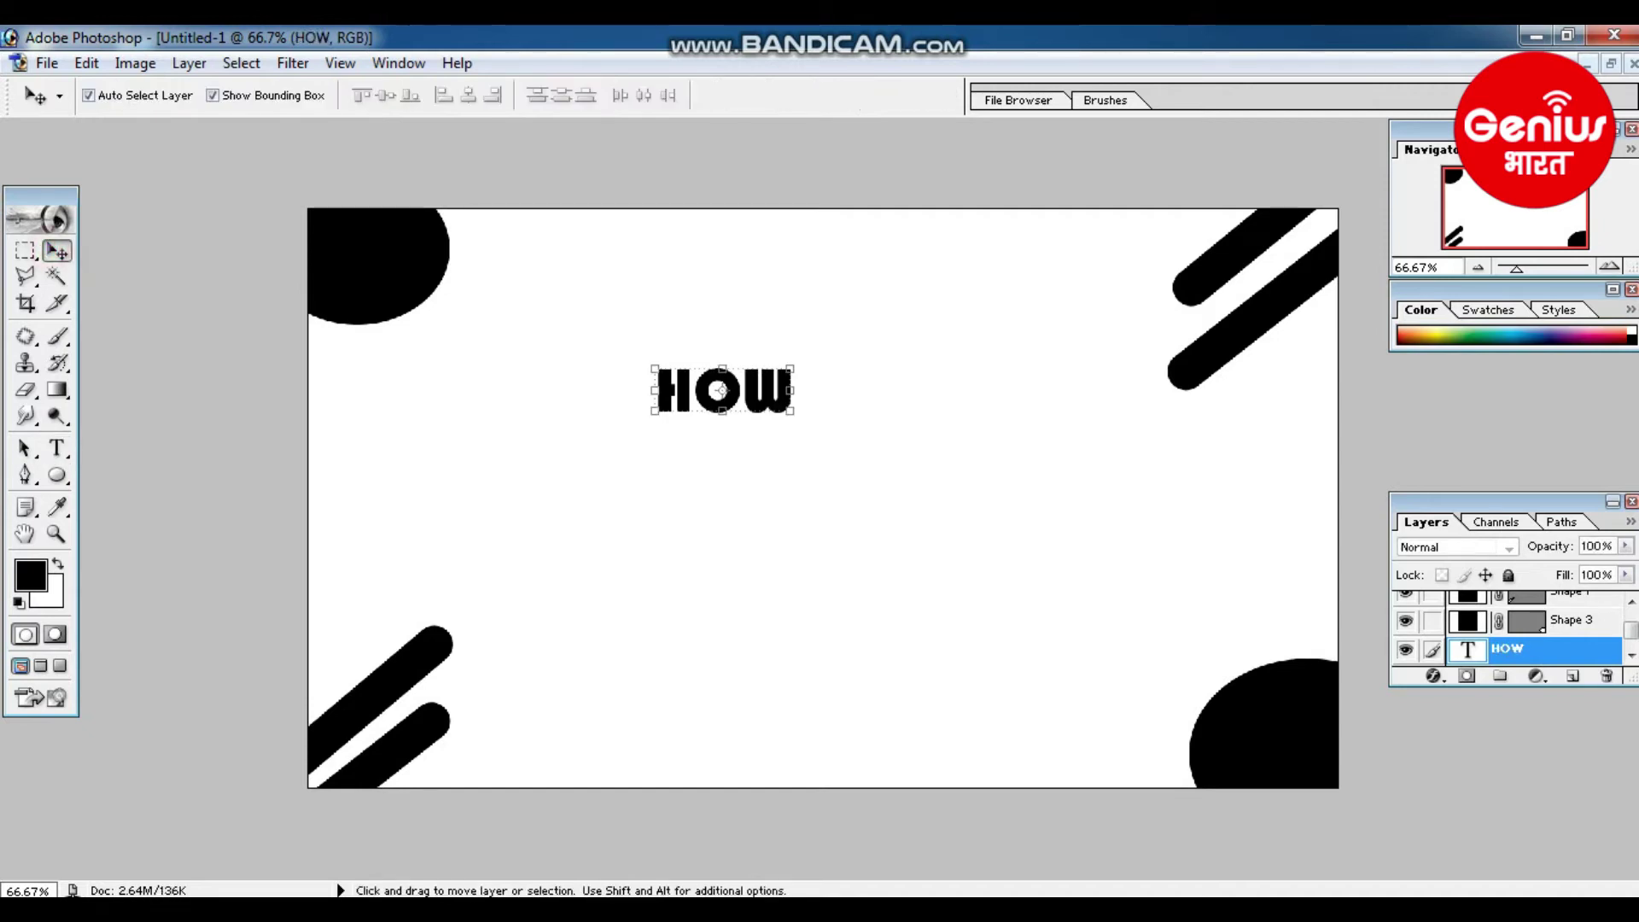
{"action": "left_click_drag", "start_coordinate": [721, 390], "coordinate": [715, 316]}
{"action": "left_click", "coordinate": [903, 472]}
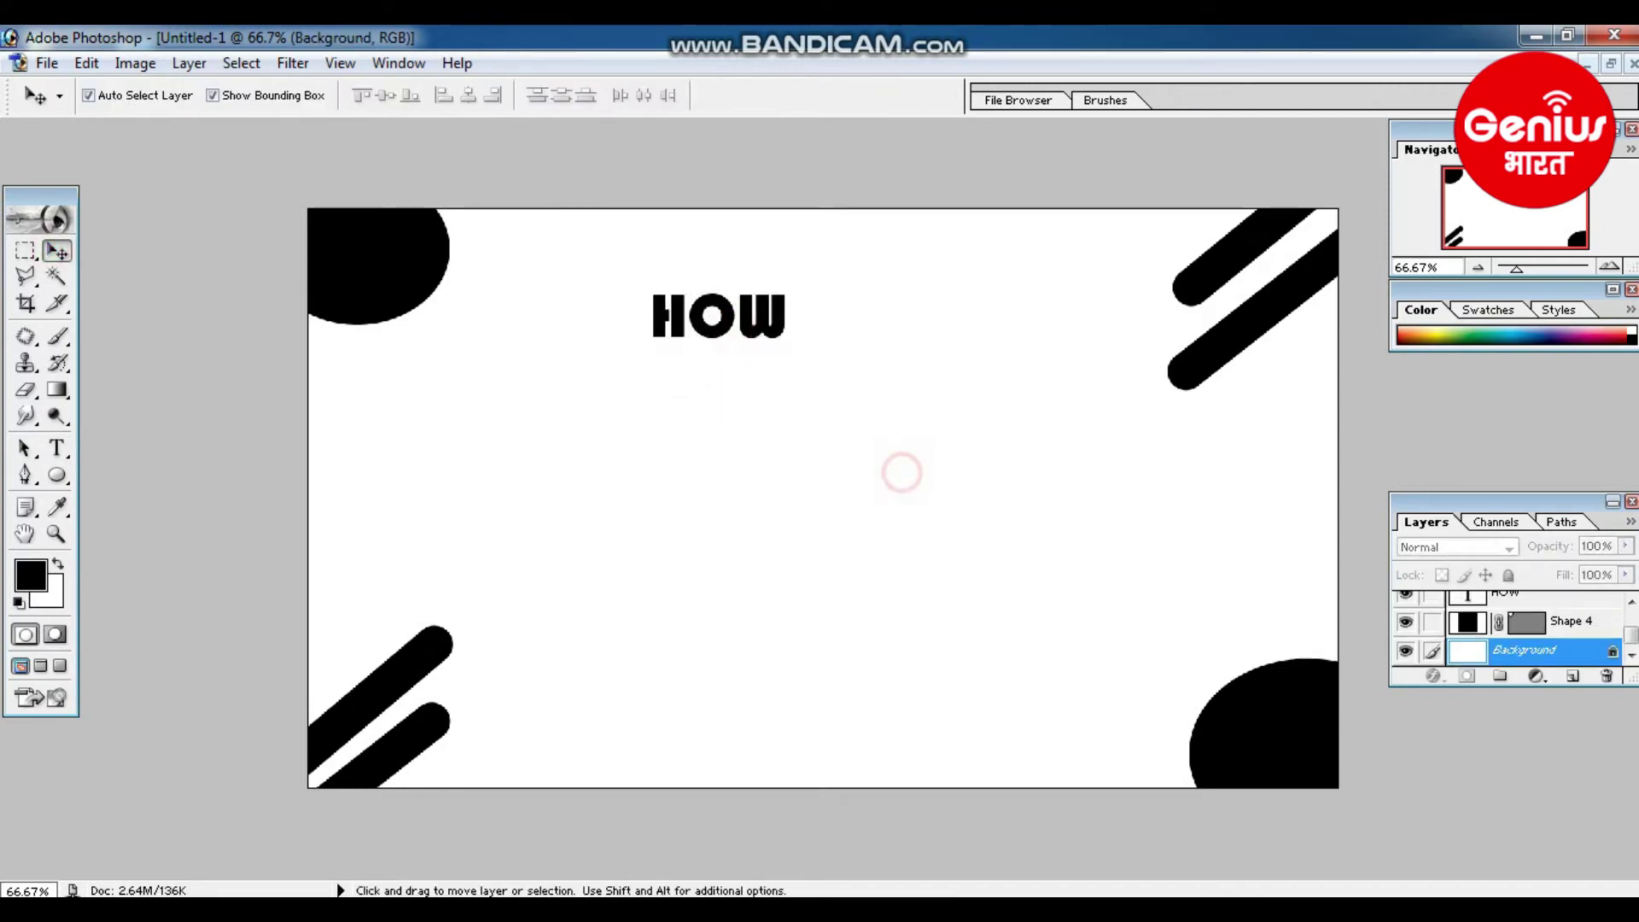
- Add the word 'TO' and place it just below HOW
{"action": "key", "text": "t"}
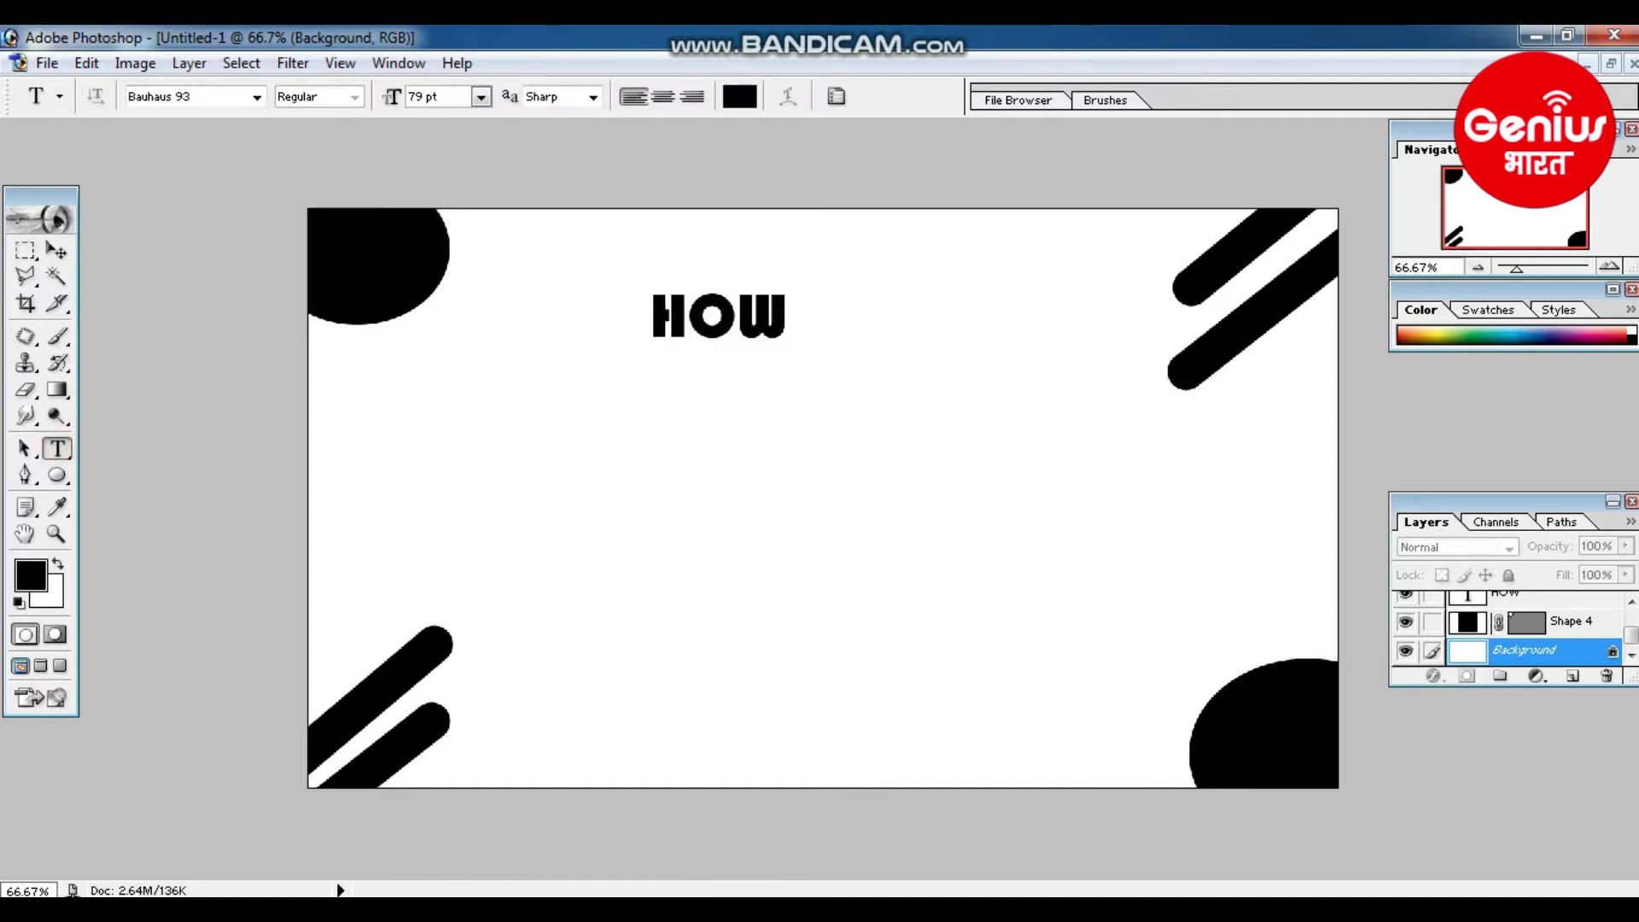
{"action": "key", "text": "o"}
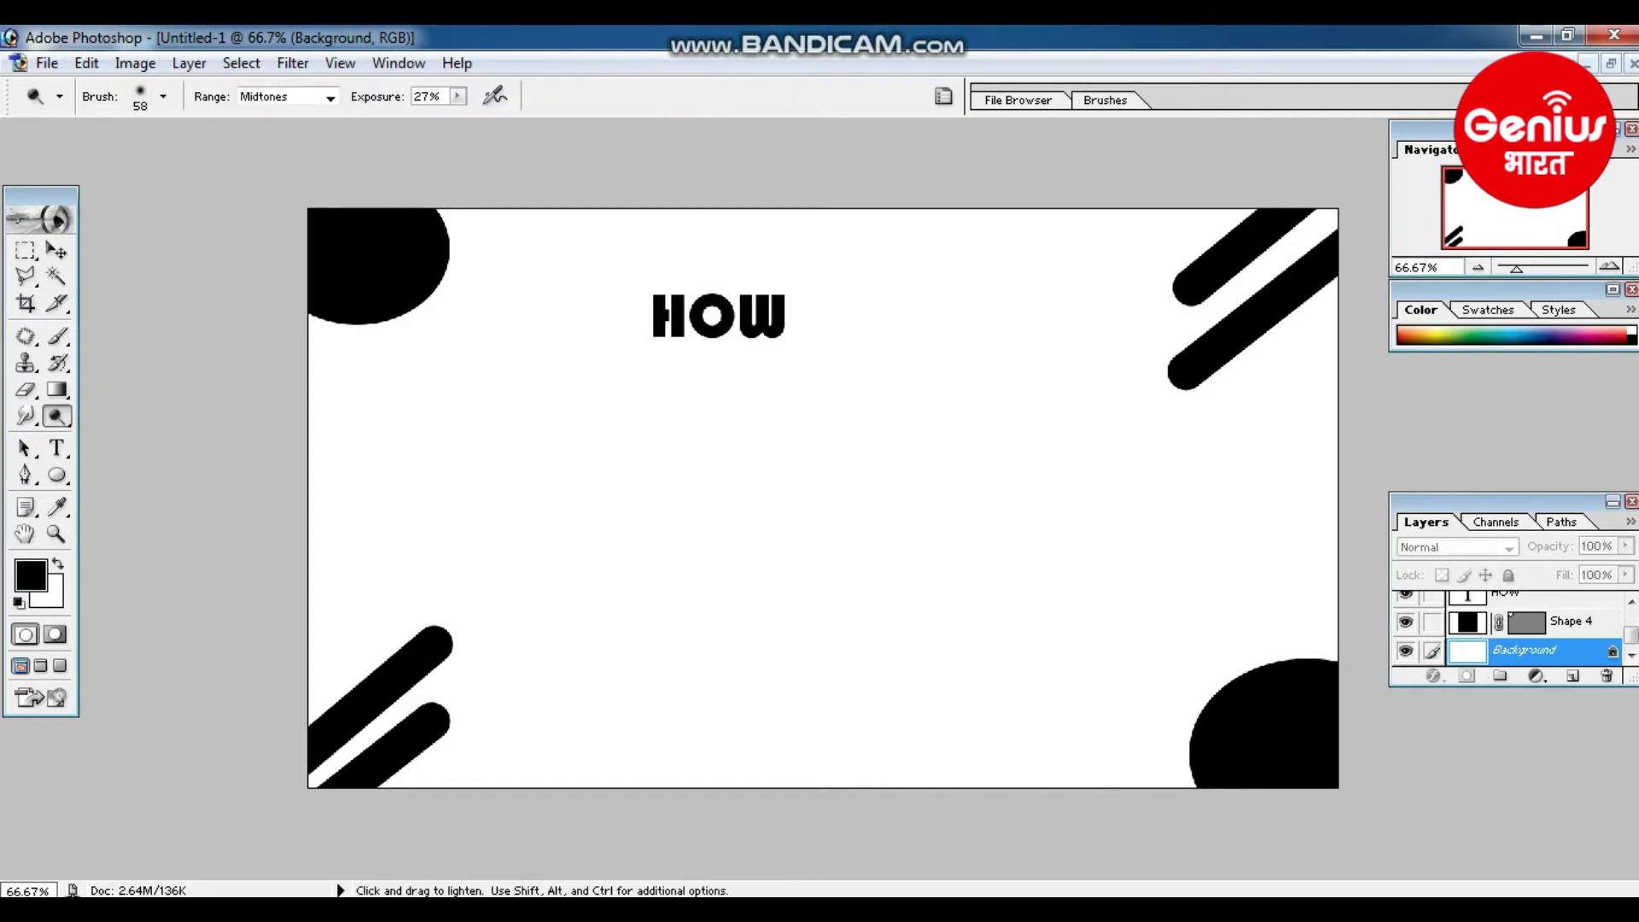
{"action": "key", "text": "t"}
{"action": "left_click", "coordinate": [695, 431]}
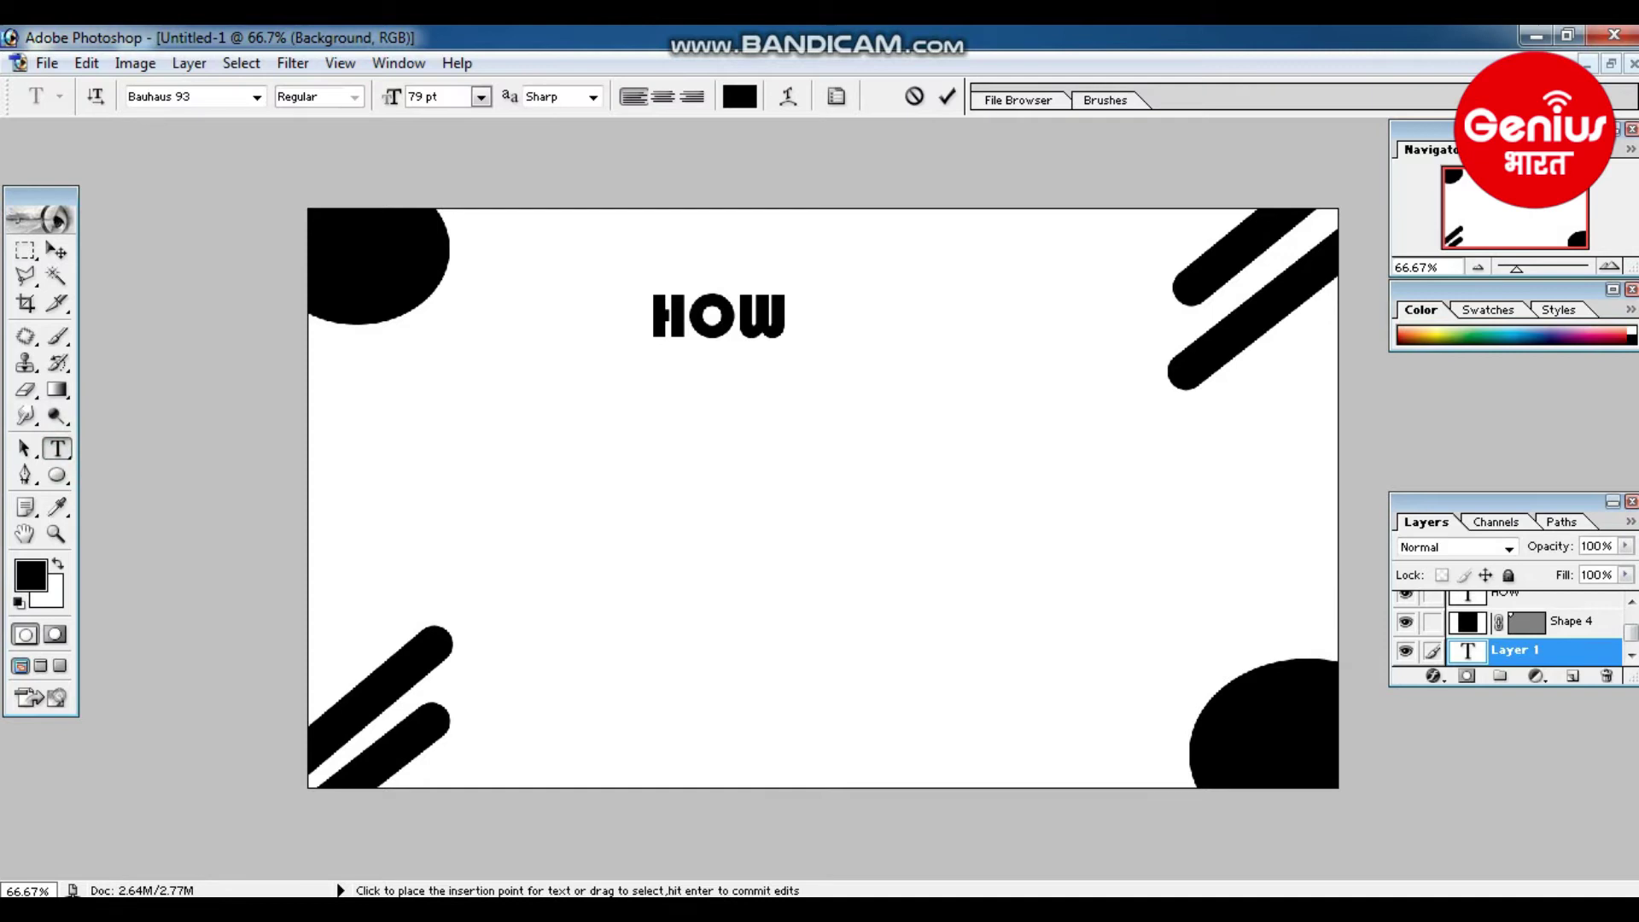
{"action": "type", "text": "TO"}
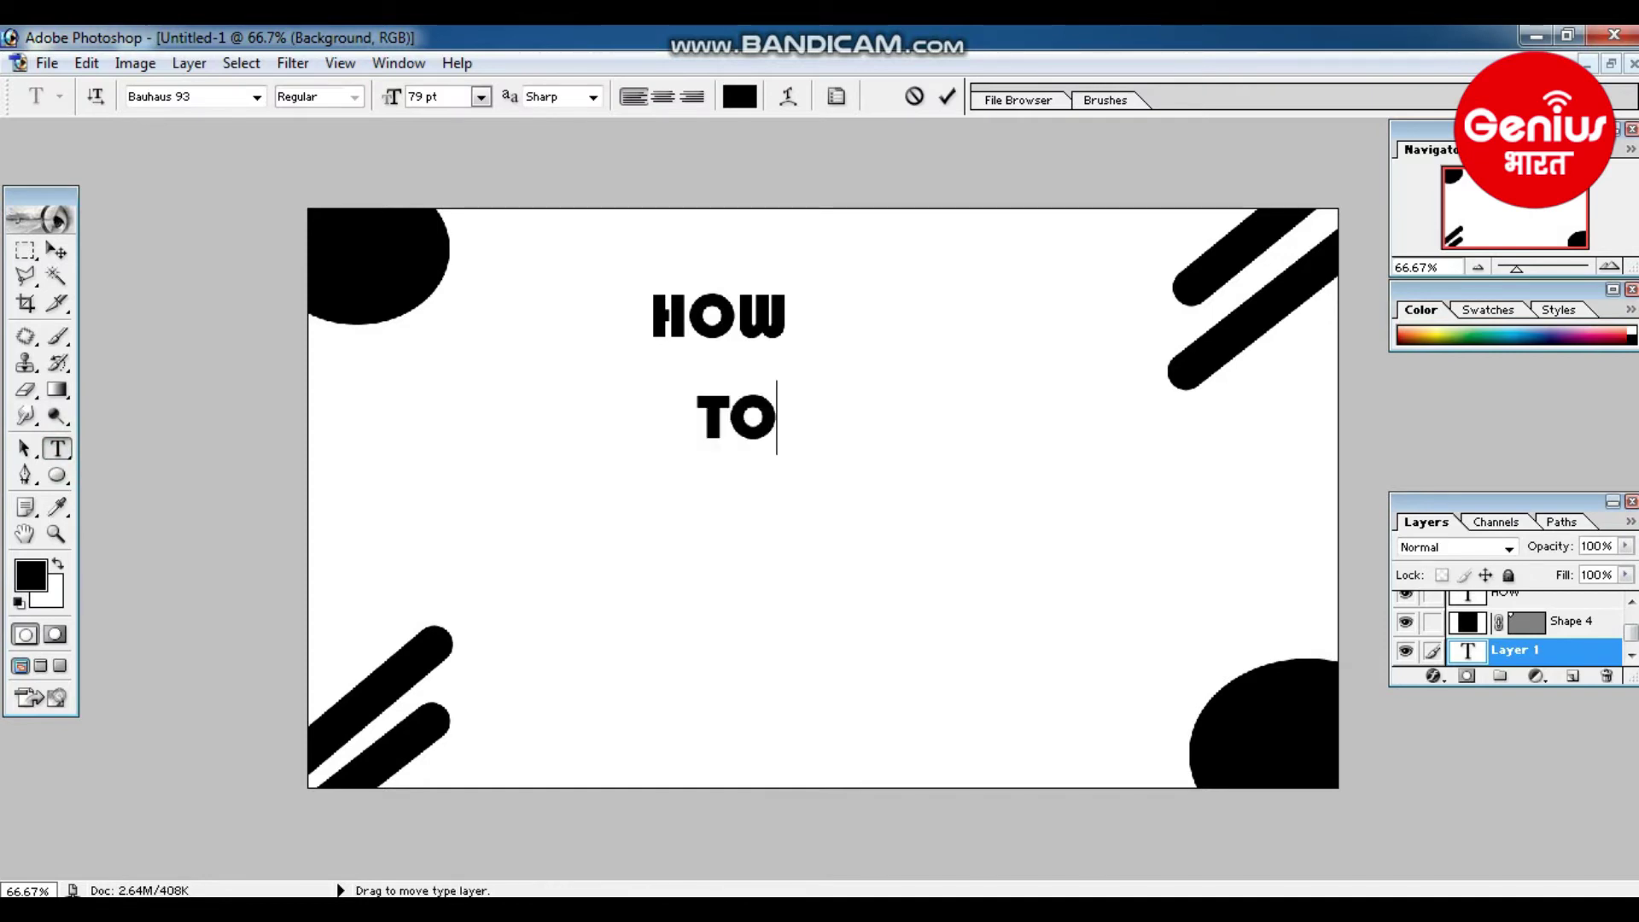
{"action": "key", "text": "ctrl+Return"}
{"action": "key", "text": "v"}
{"action": "left_click_drag", "start_coordinate": [736, 416], "coordinate": [760, 389]}
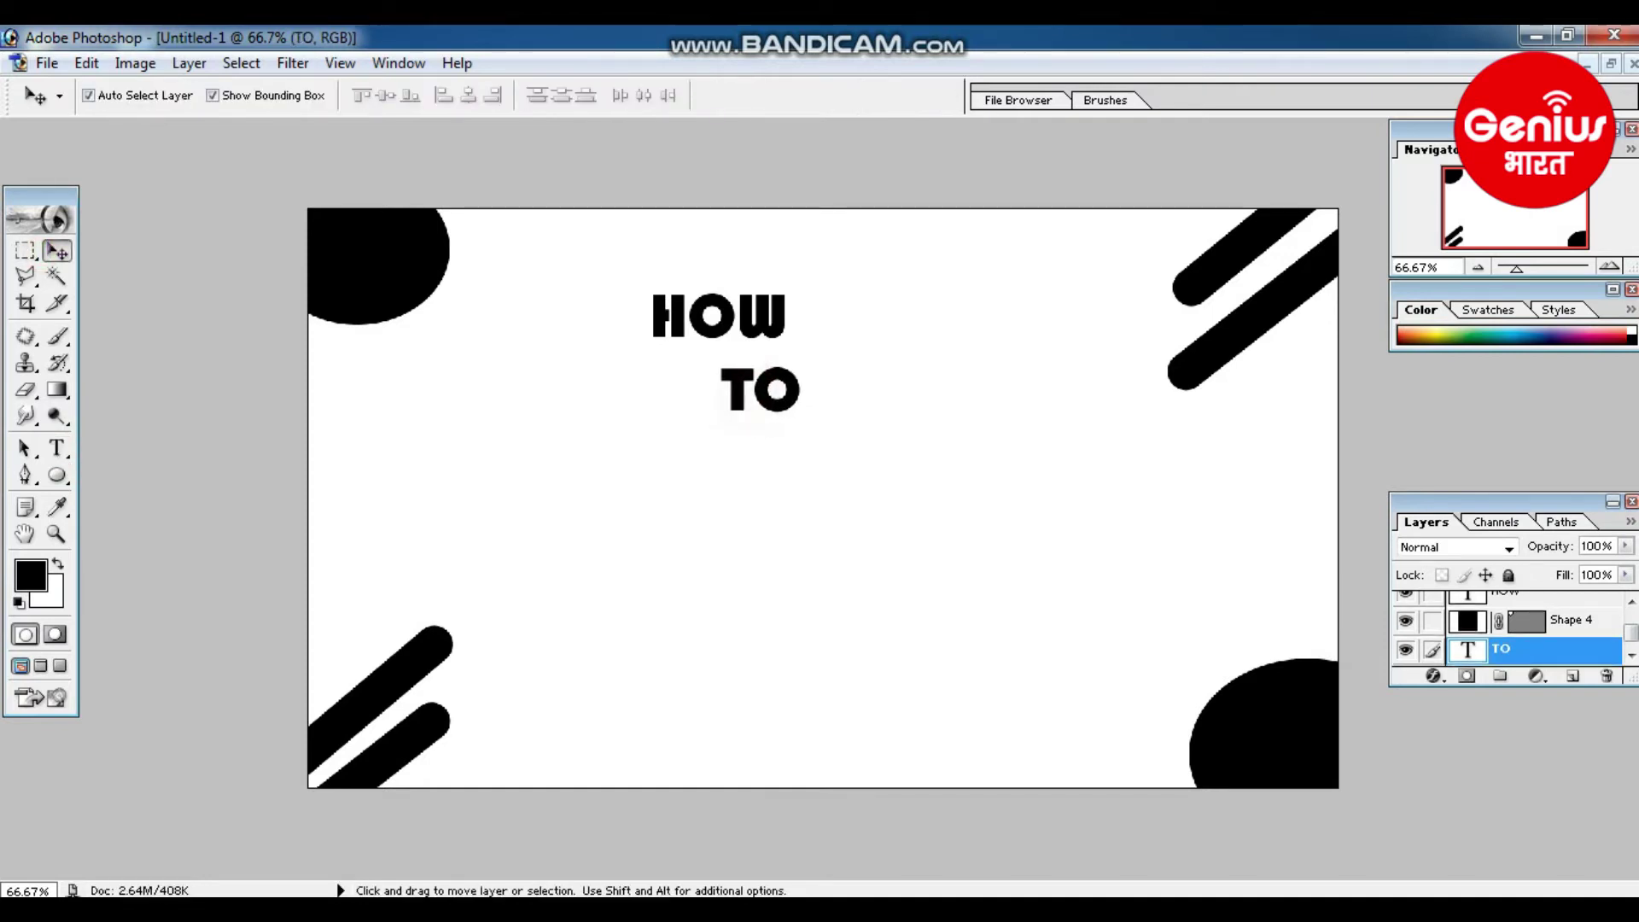
{"action": "left_click", "coordinate": [597, 444]}
- Add the word 'MAKE' and move it up beneath TO
{"action": "key", "text": "t"}
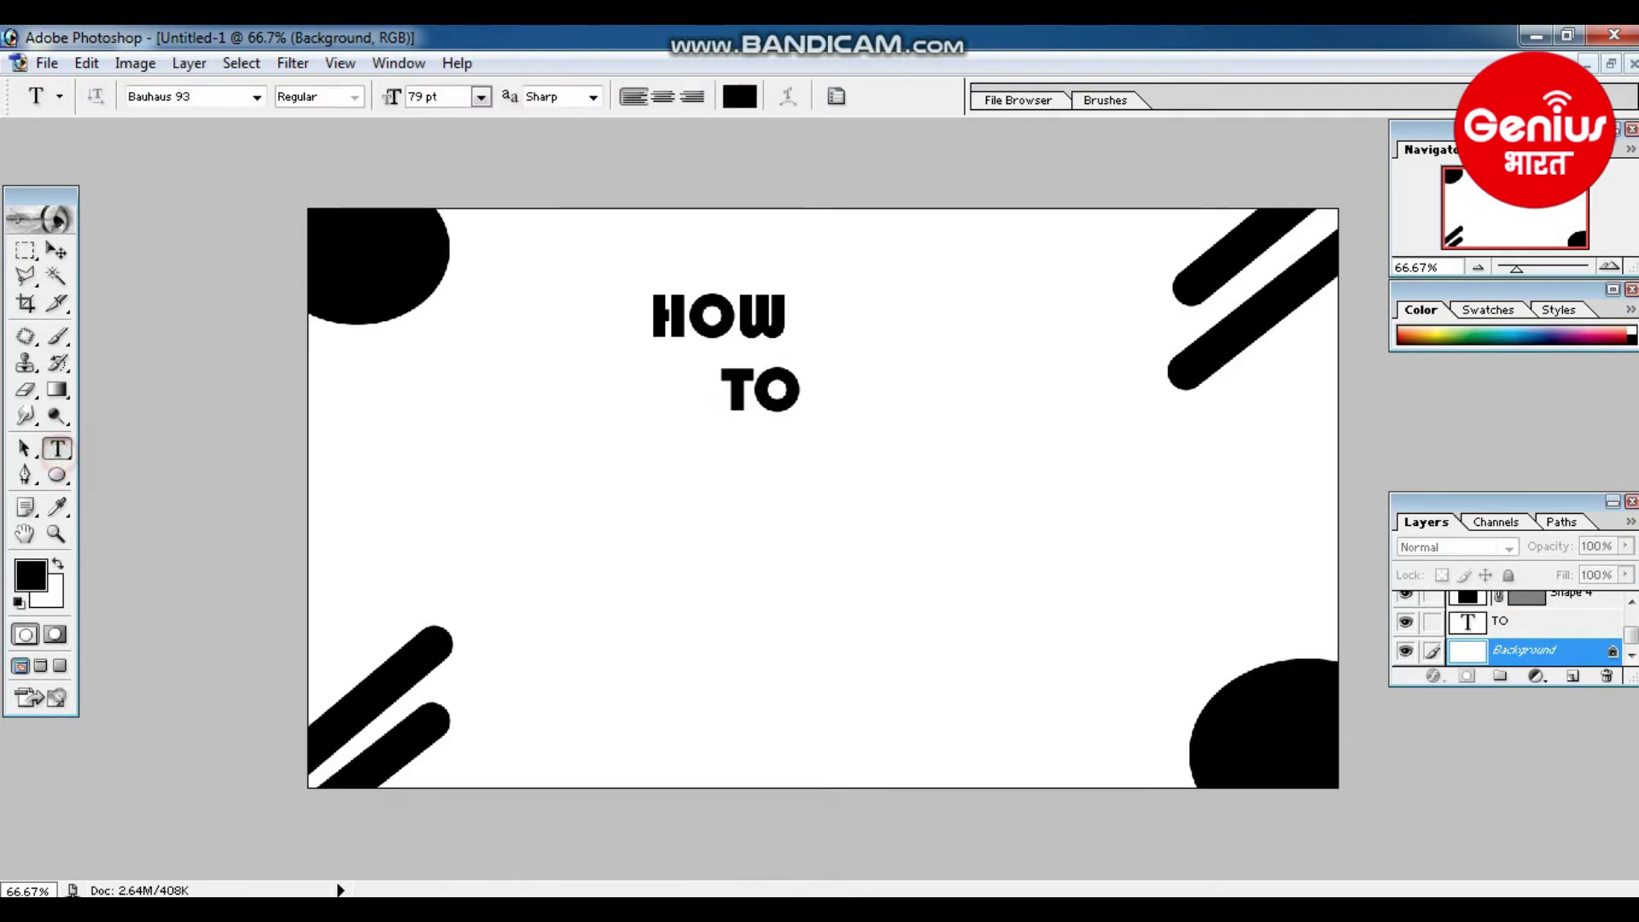
{"action": "type", "text": "MA"}
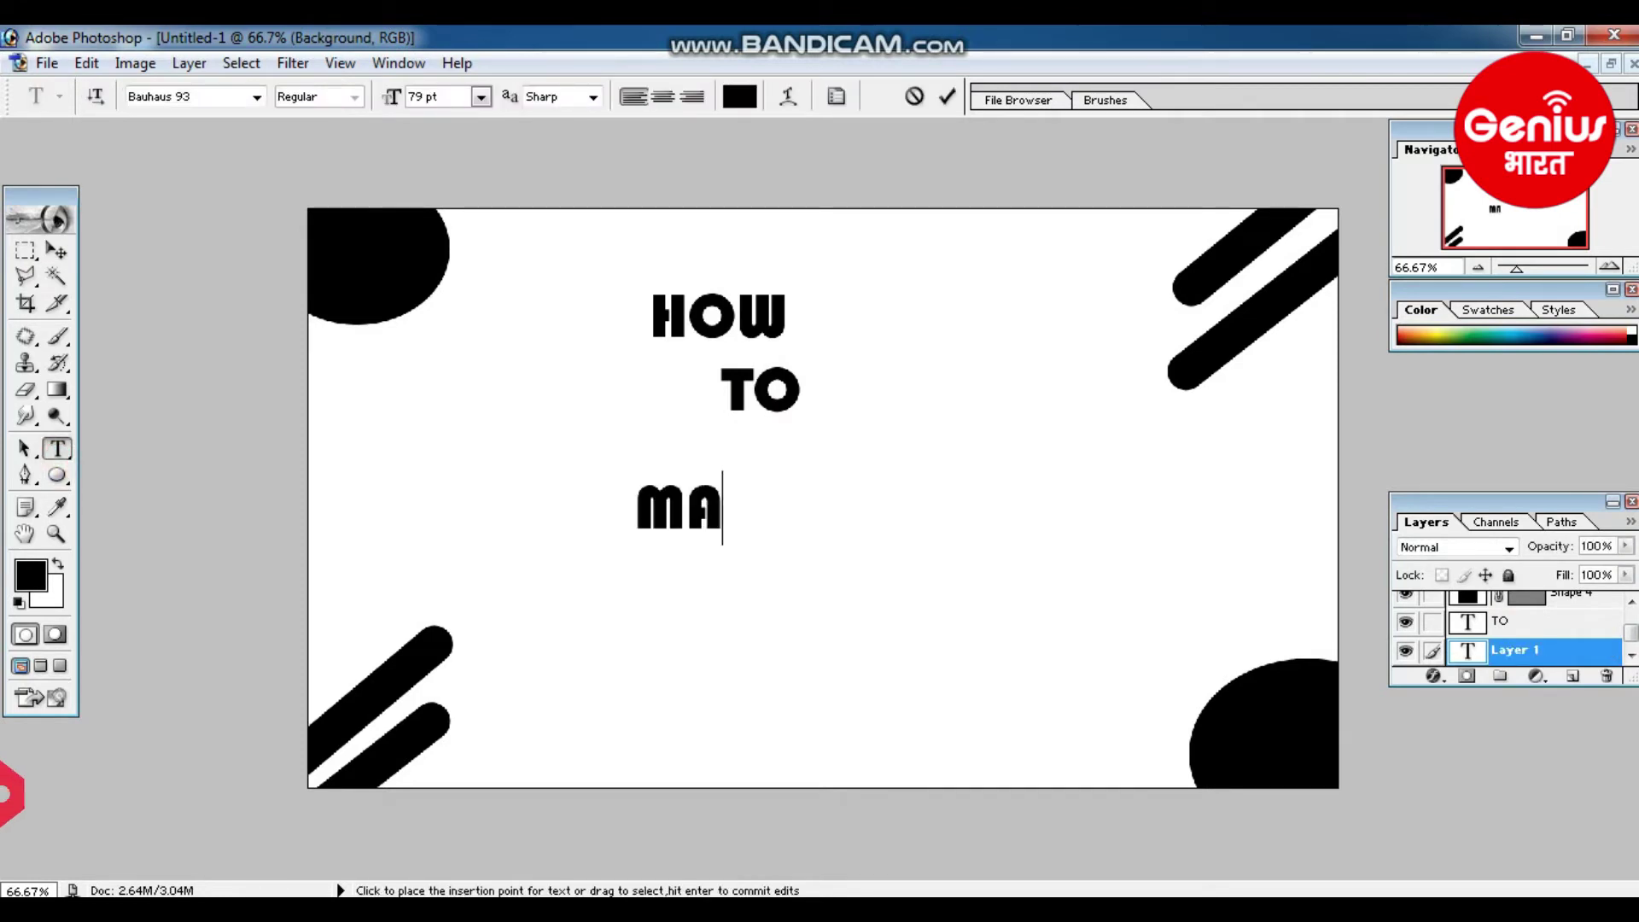
{"action": "type", "text": "KE"}
{"action": "key", "text": "ctrl+Return"}
{"action": "key", "text": "v"}
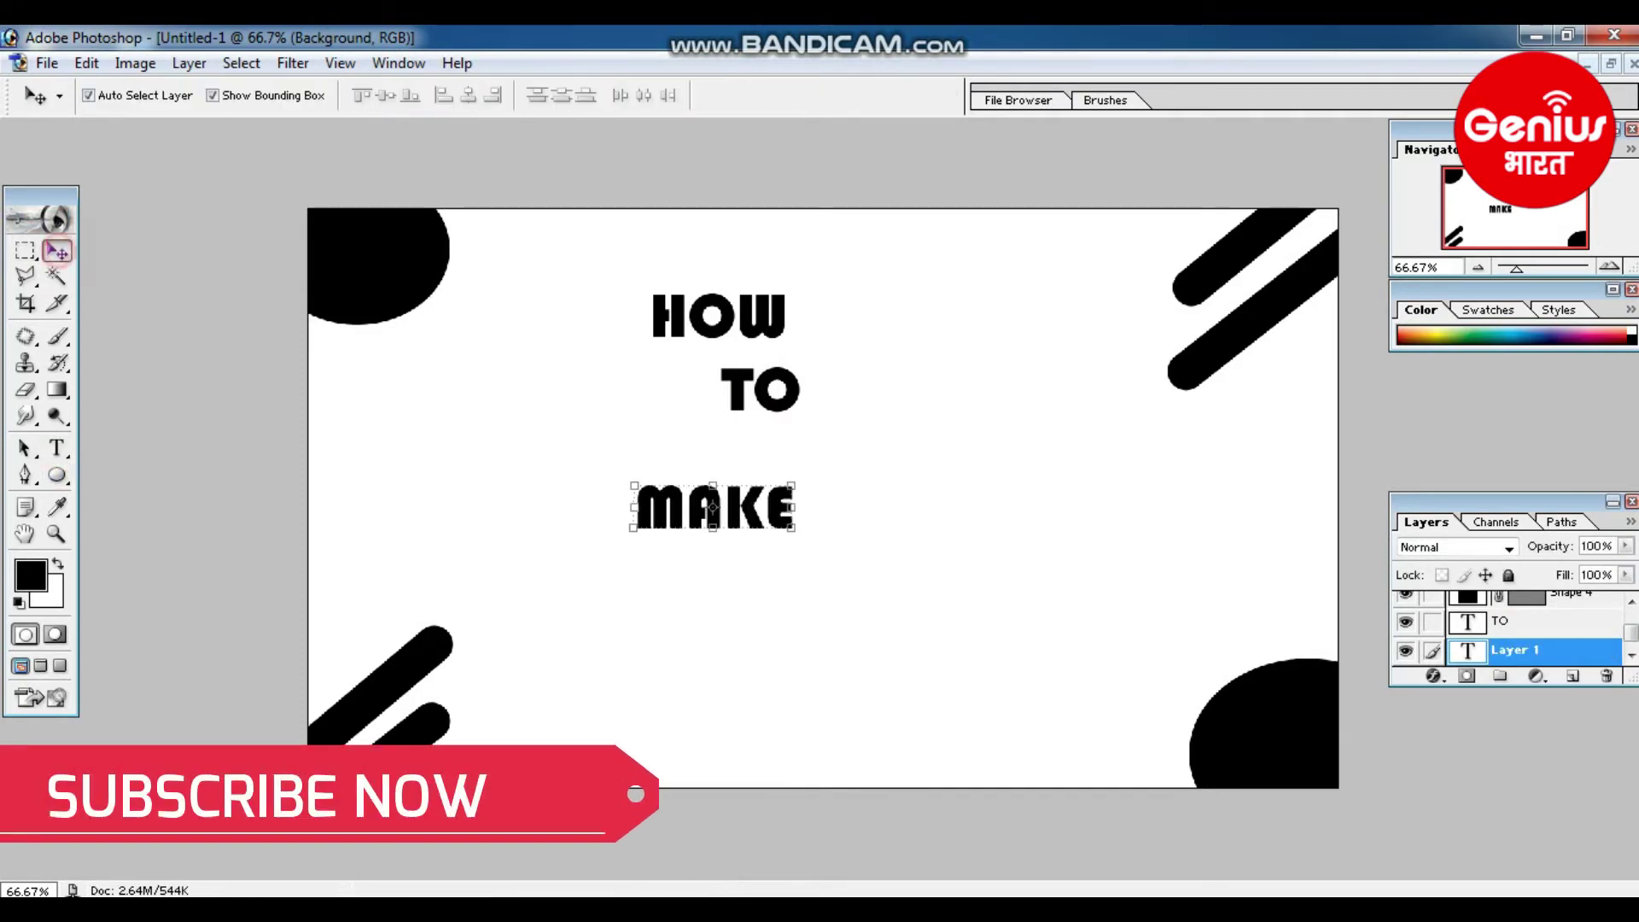
{"action": "left_click_drag", "start_coordinate": [716, 508], "coordinate": [789, 469]}
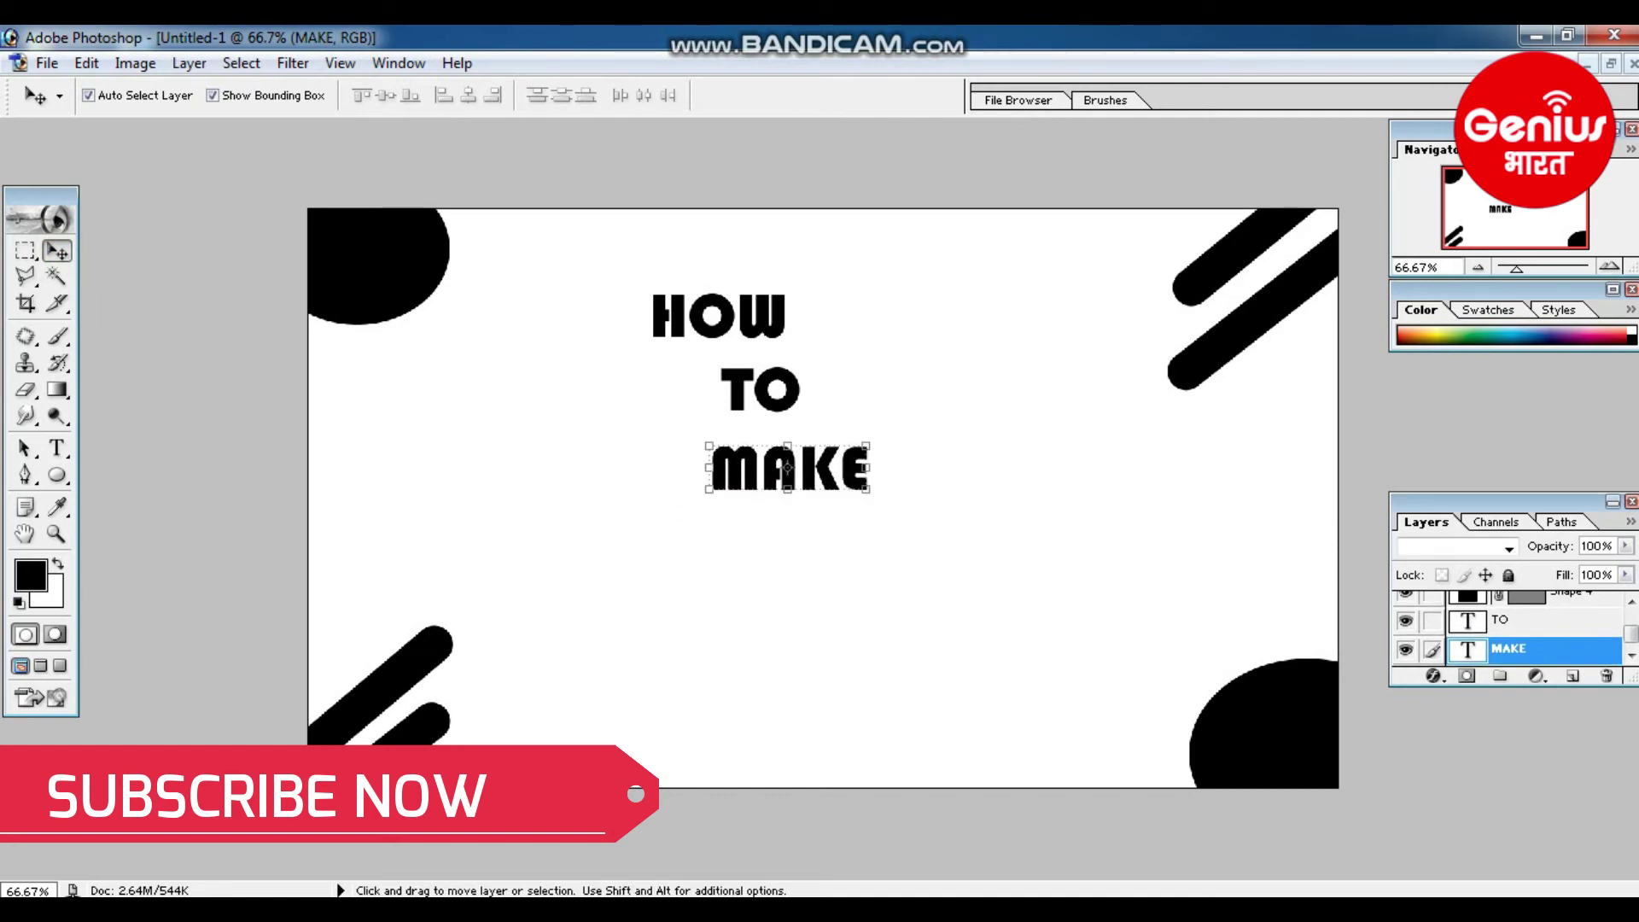
{"action": "left_click", "coordinate": [473, 482]}
- Add the words 'PROFESSIONAL' and 'THUMBNAIL' as separate text layers
{"action": "key", "text": "t"}
{"action": "left_click", "coordinate": [670, 585]}
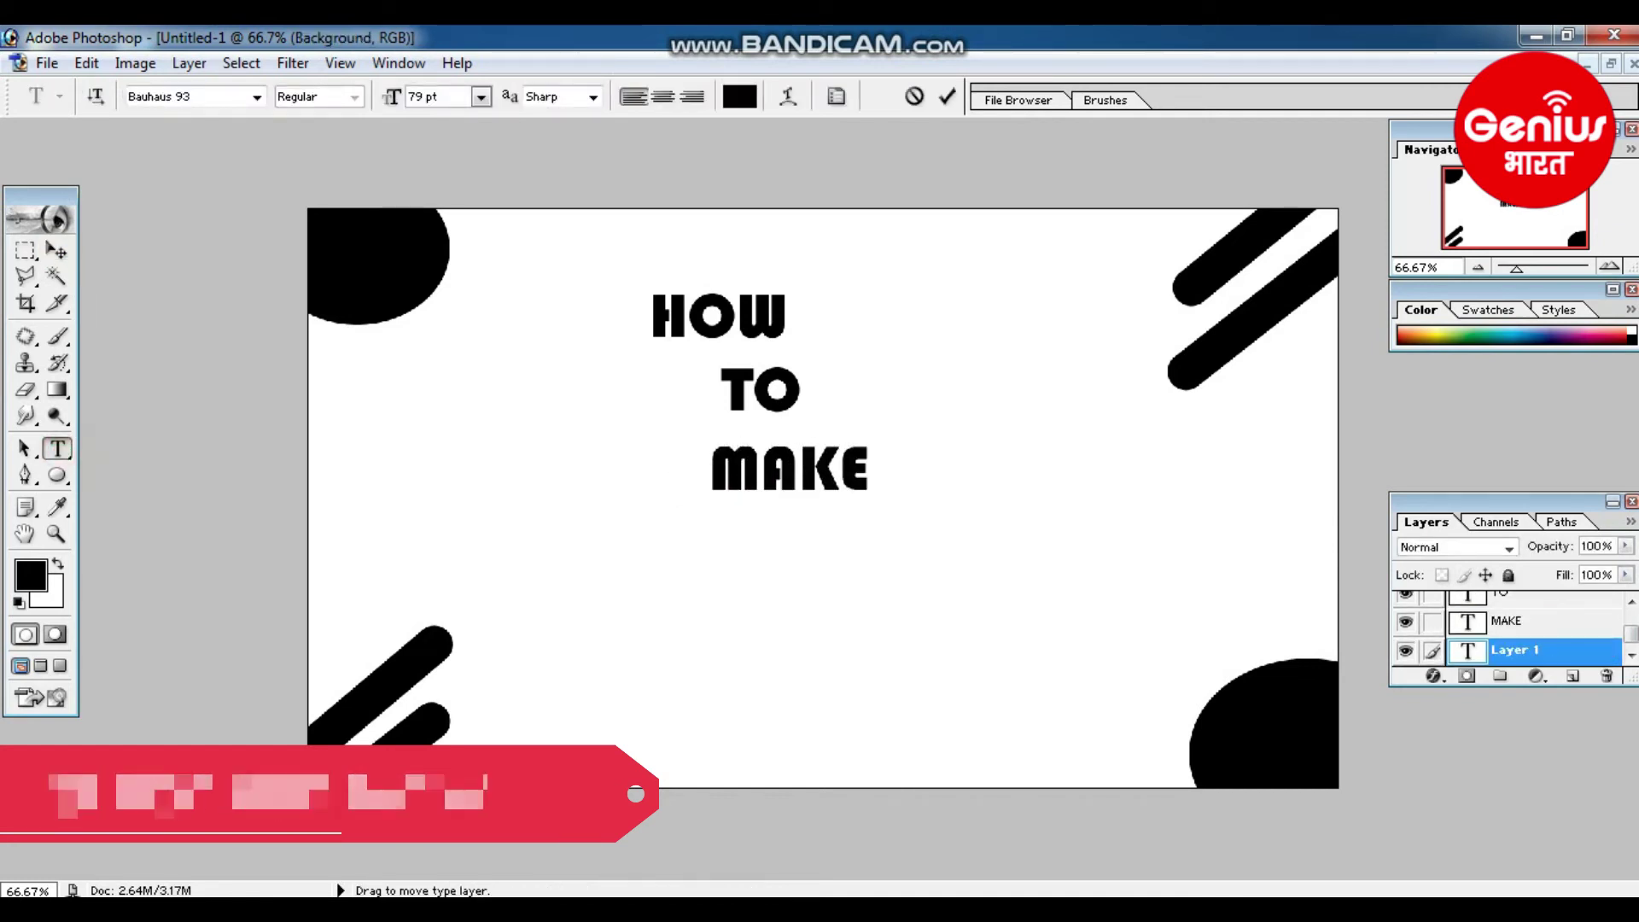
{"action": "type", "text": "PROFESSIONAL"}
{"action": "left_click", "coordinate": [25, 250]}
{"action": "key", "text": "t"}
{"action": "left_click", "coordinate": [656, 509]}
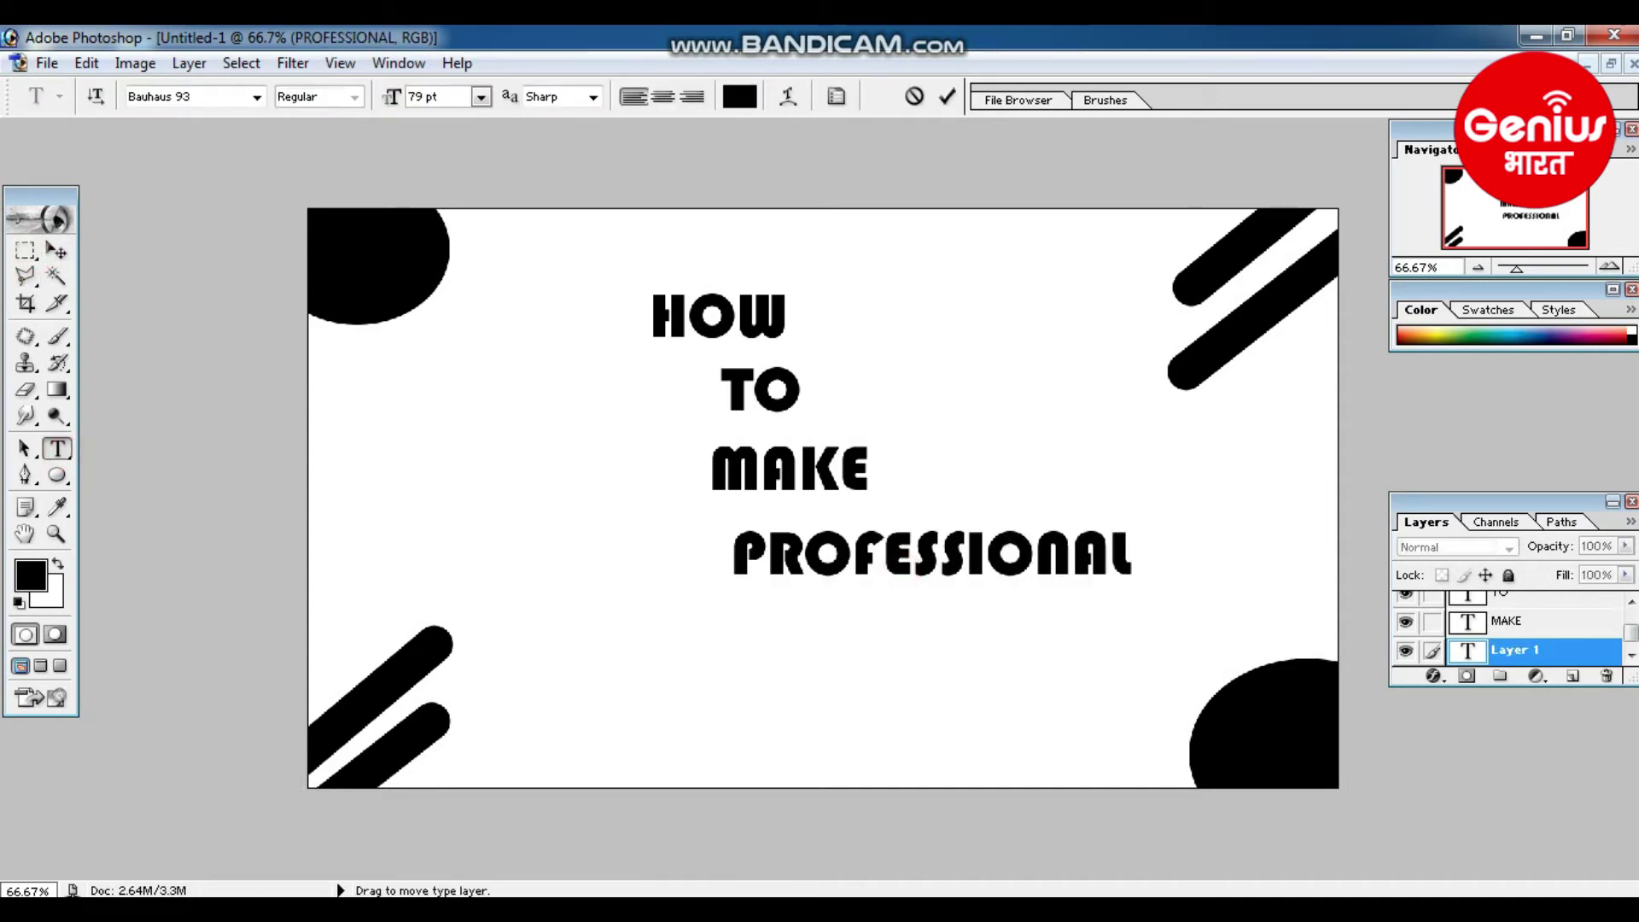
{"action": "type", "text": "THUMB"}
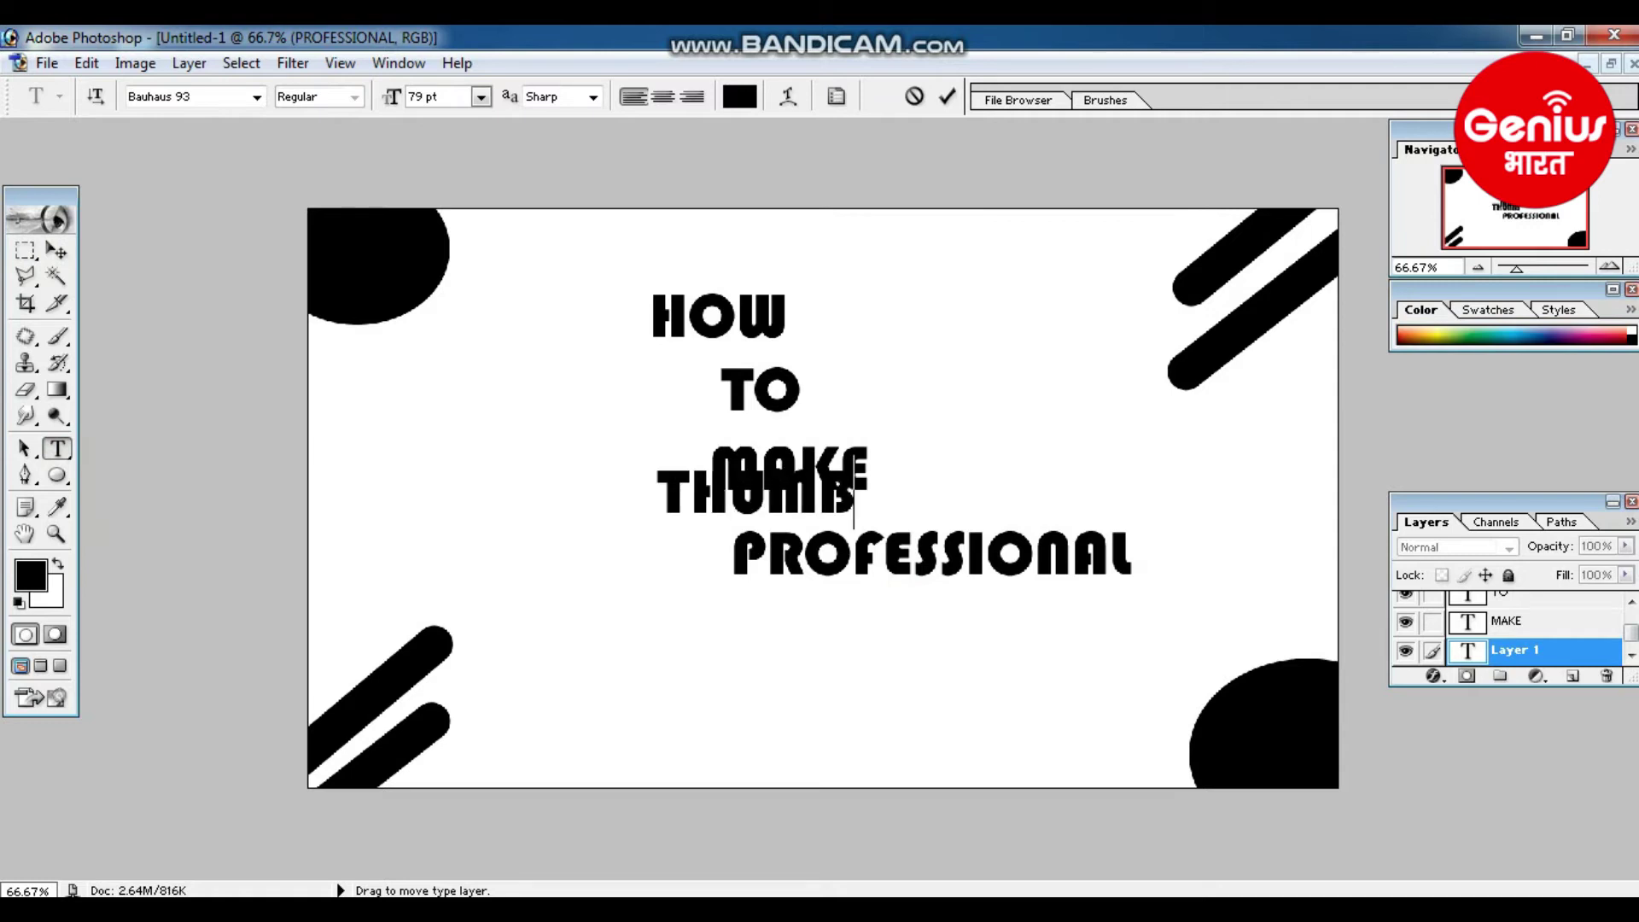
{"action": "type", "text": "NAIL"}
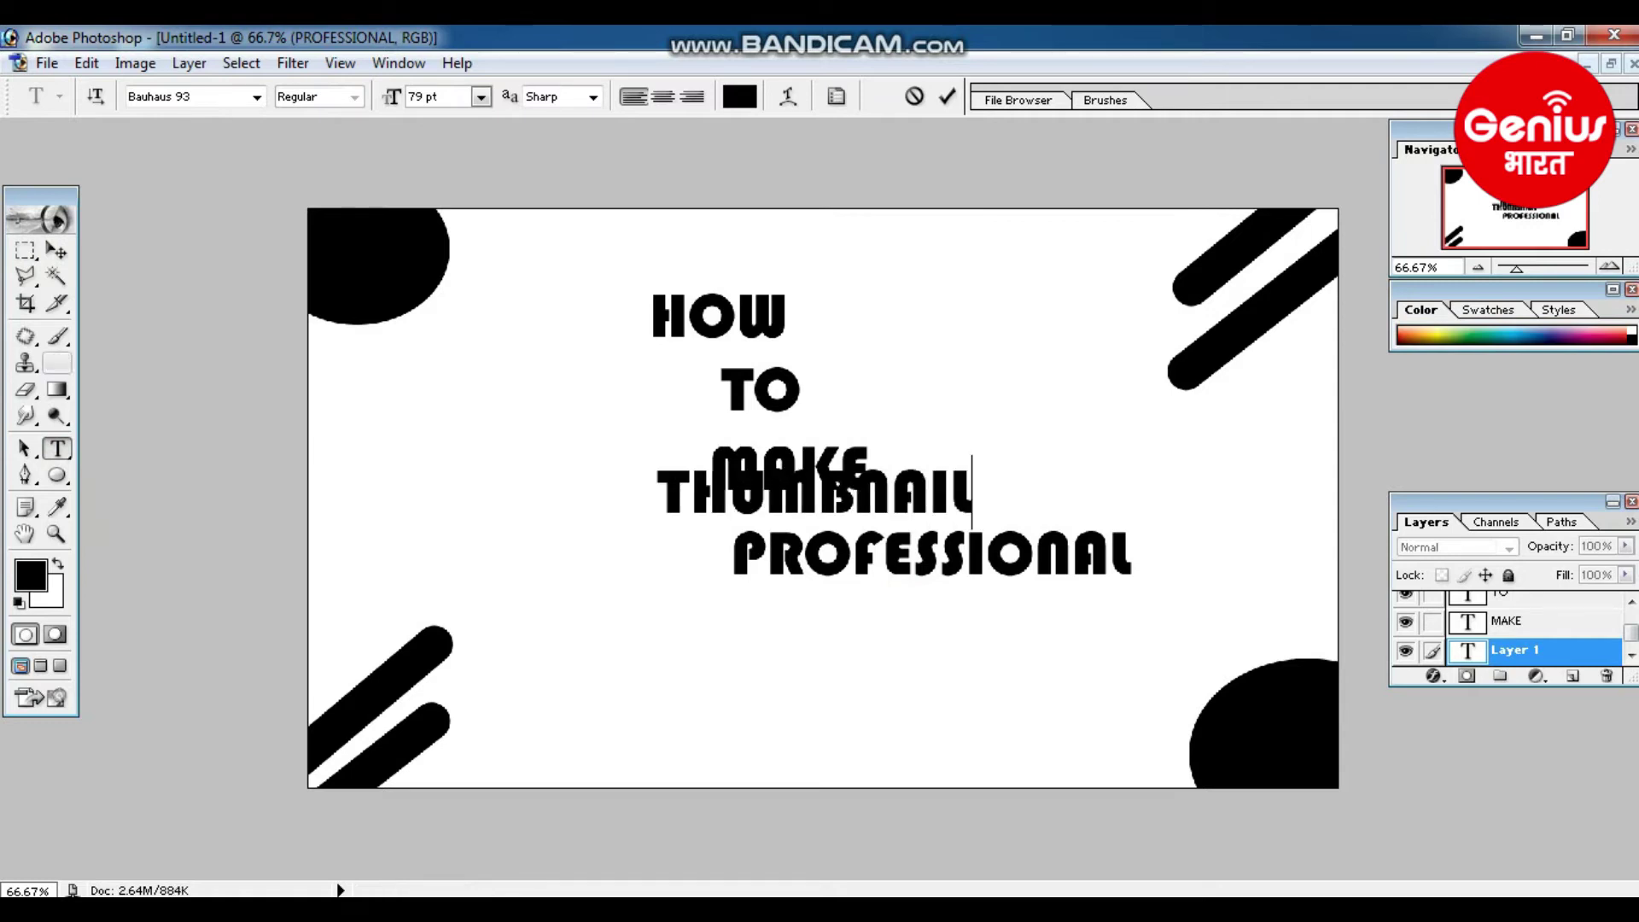
{"action": "left_click", "coordinate": [56, 250]}
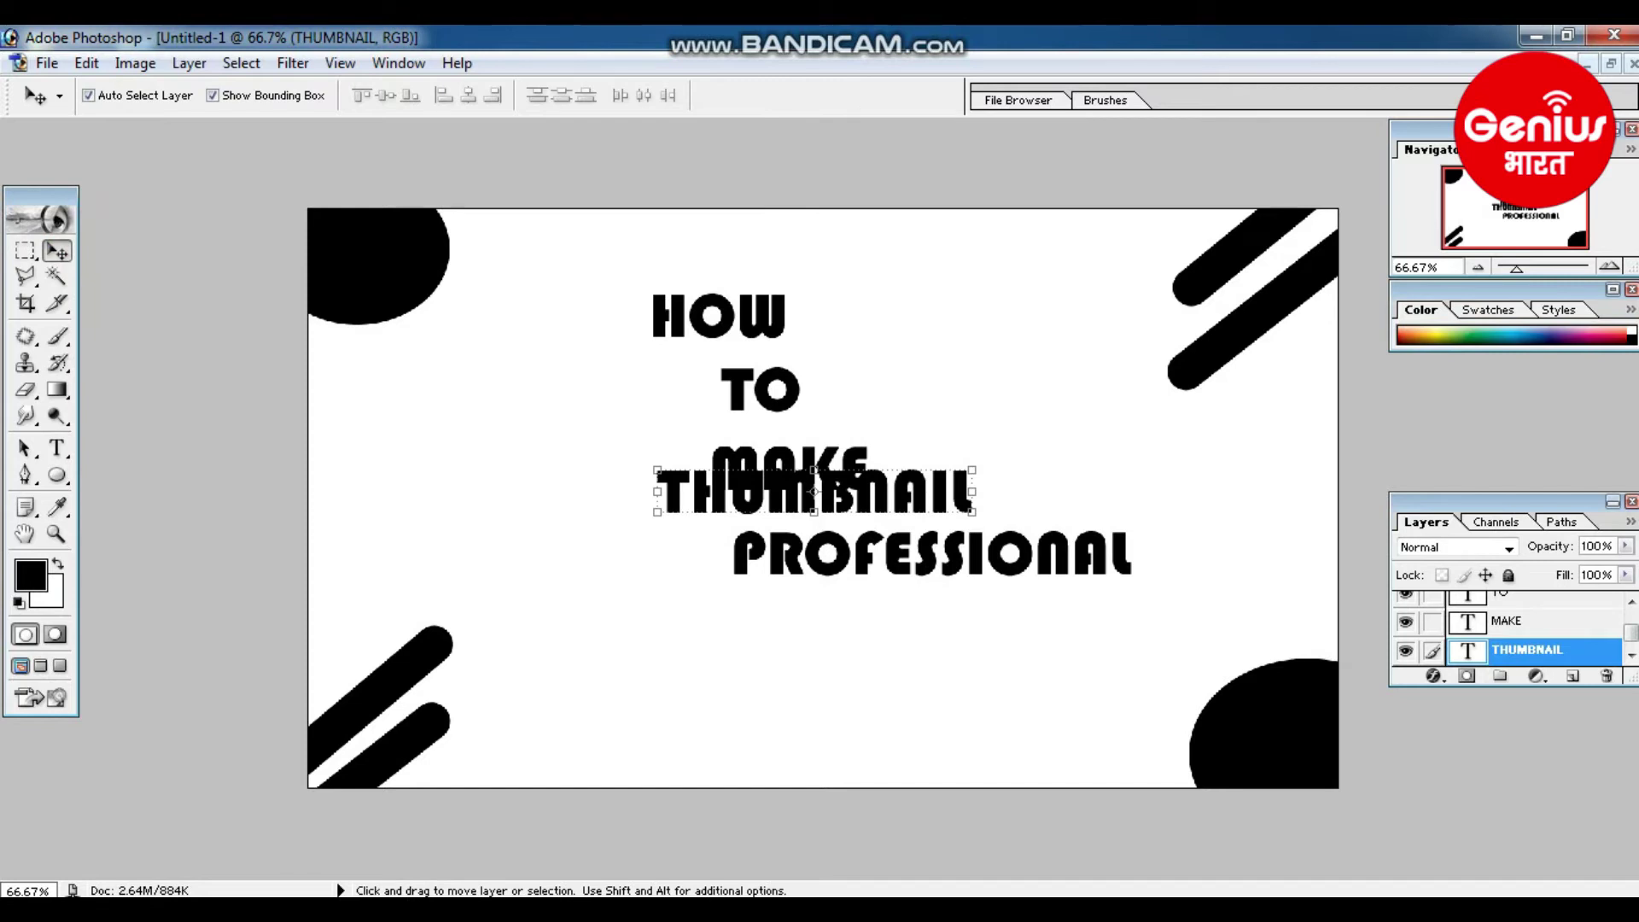
- Rearrange the words into a stack: HOW, TO, MAKE, PROFESSIONAL, THUMBNAIL
{"action": "left_click_drag", "start_coordinate": [789, 460], "coordinate": [817, 639]}
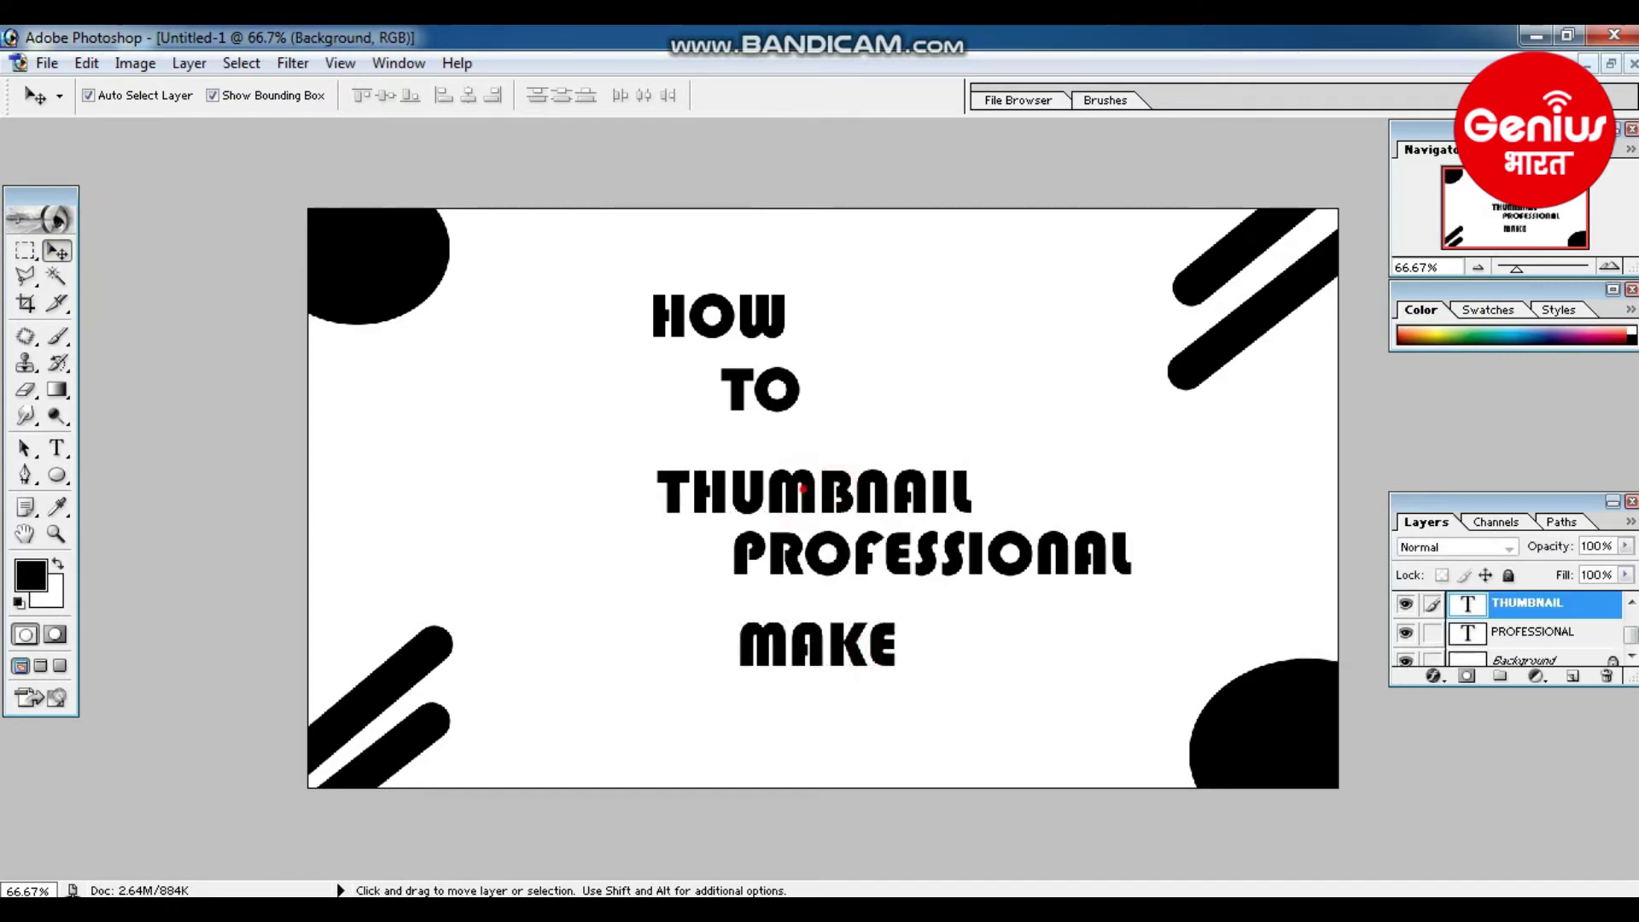
{"action": "left_click_drag", "start_coordinate": [799, 503], "coordinate": [945, 738]}
{"action": "left_click_drag", "start_coordinate": [816, 645], "coordinate": [795, 475]}
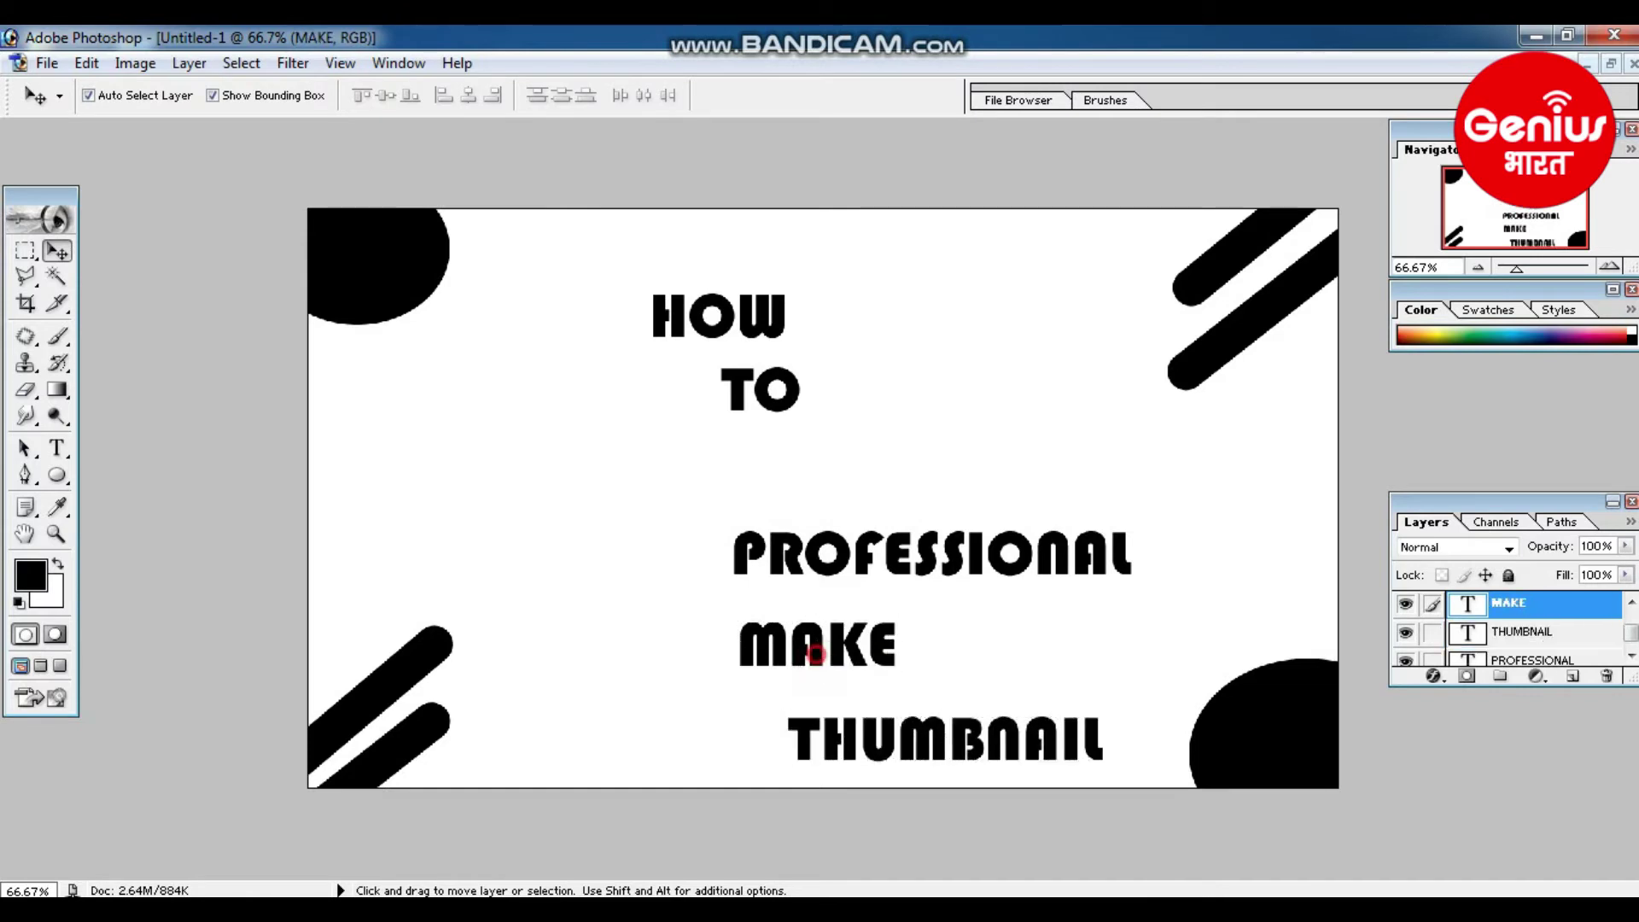
{"action": "left_click", "coordinate": [888, 726]}
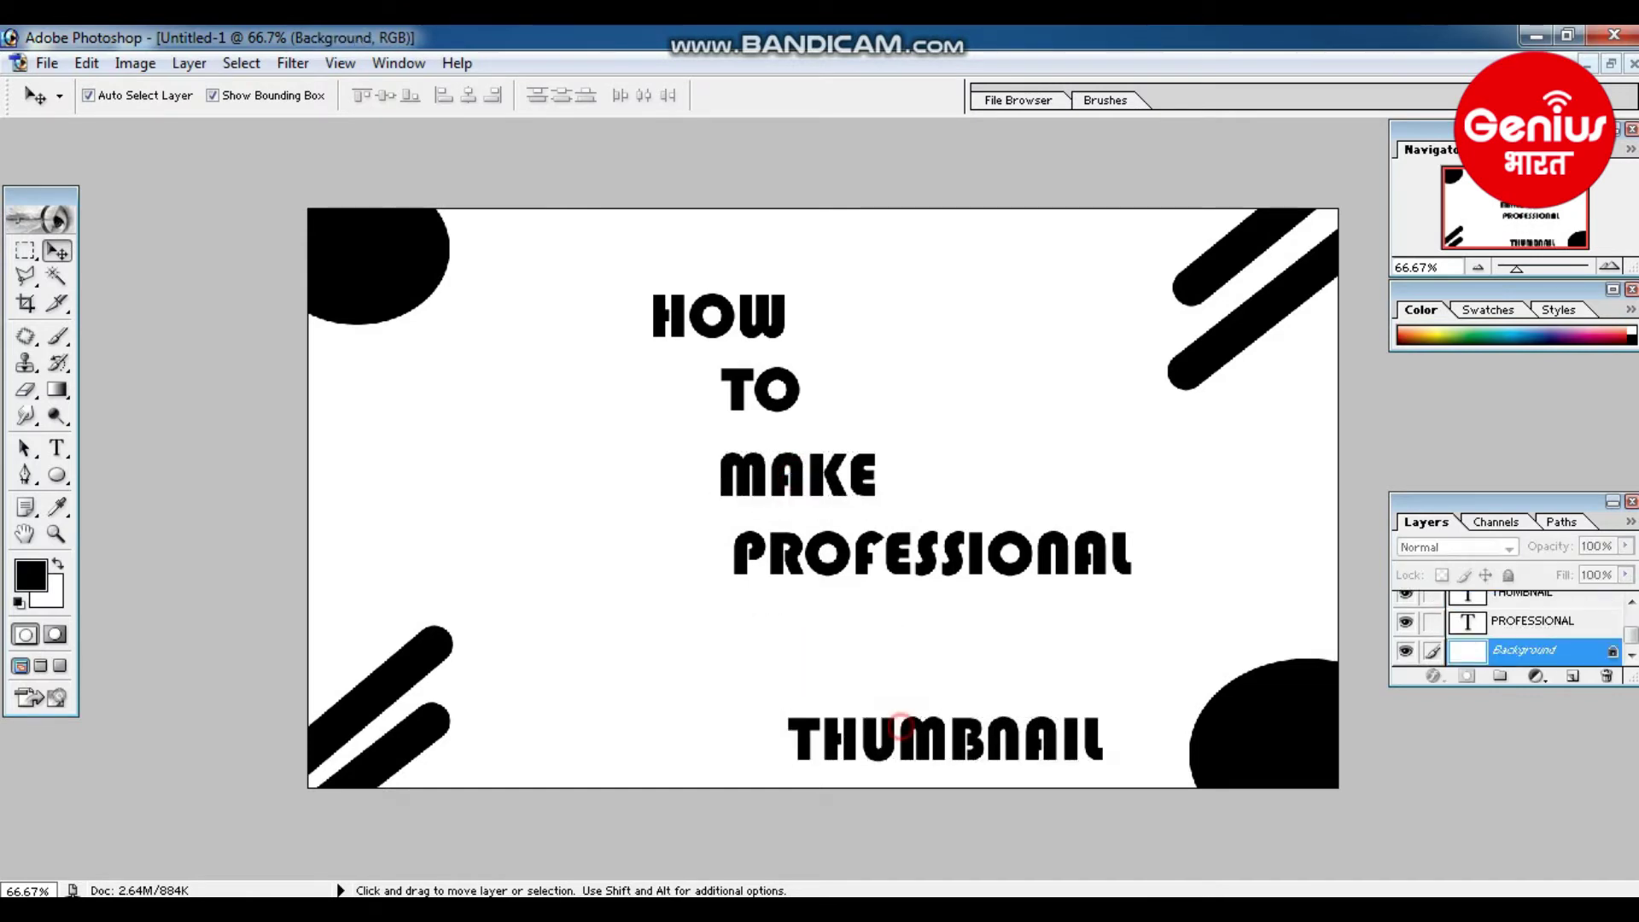
{"action": "right_click", "coordinate": [887, 727]}
{"action": "key", "text": "Escape"}
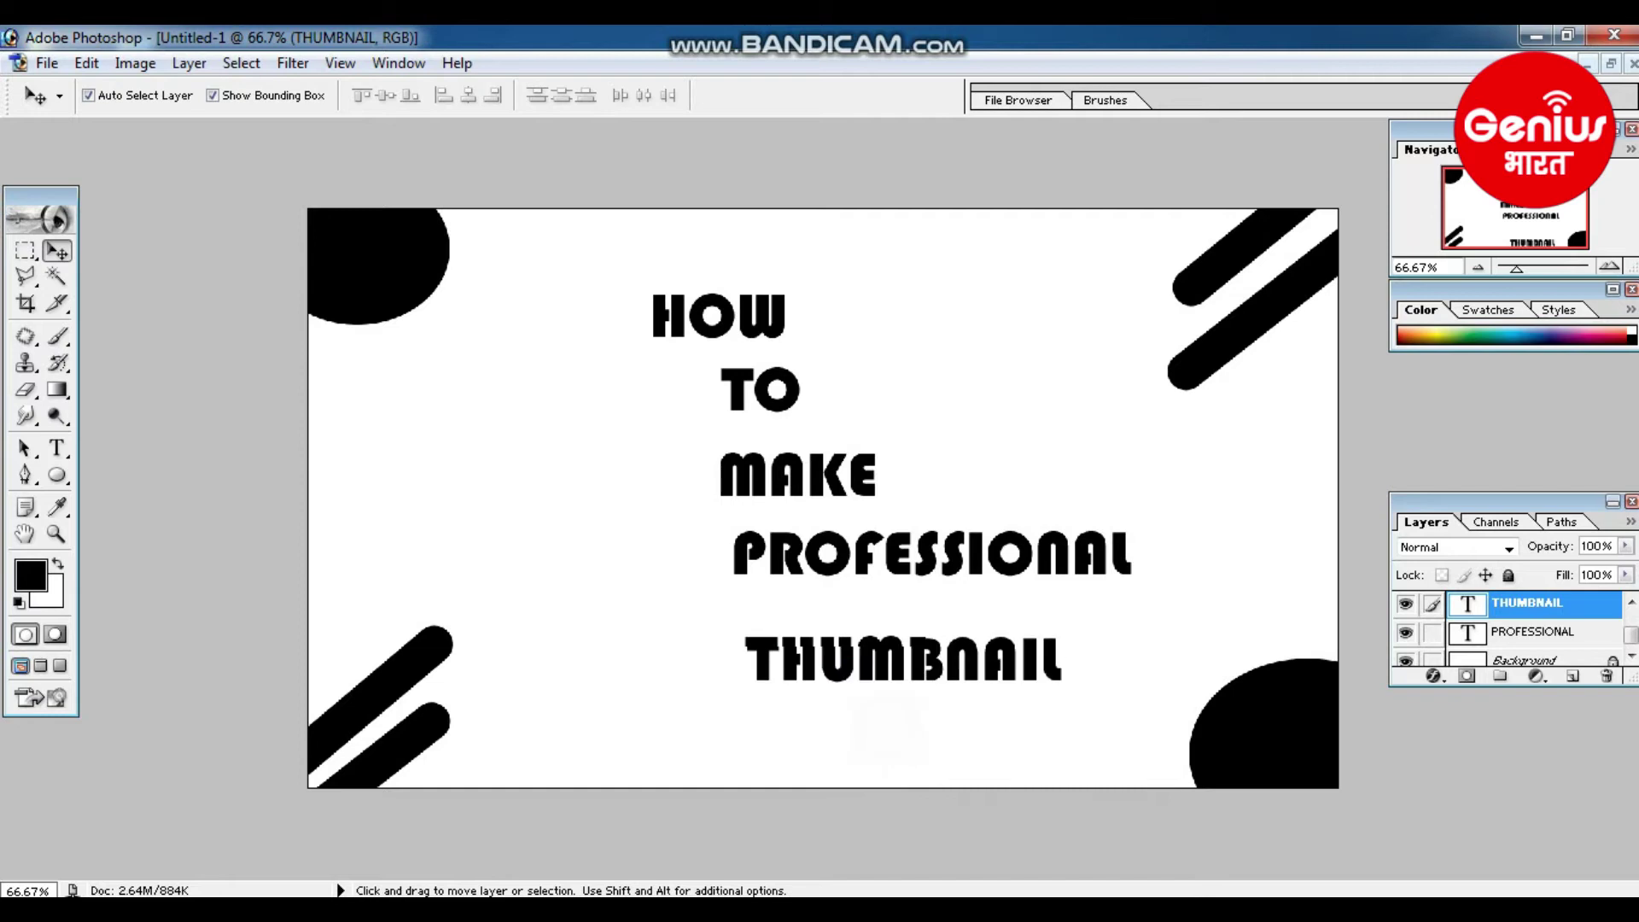
{"action": "left_click_drag", "start_coordinate": [887, 727], "coordinate": [834, 620]}
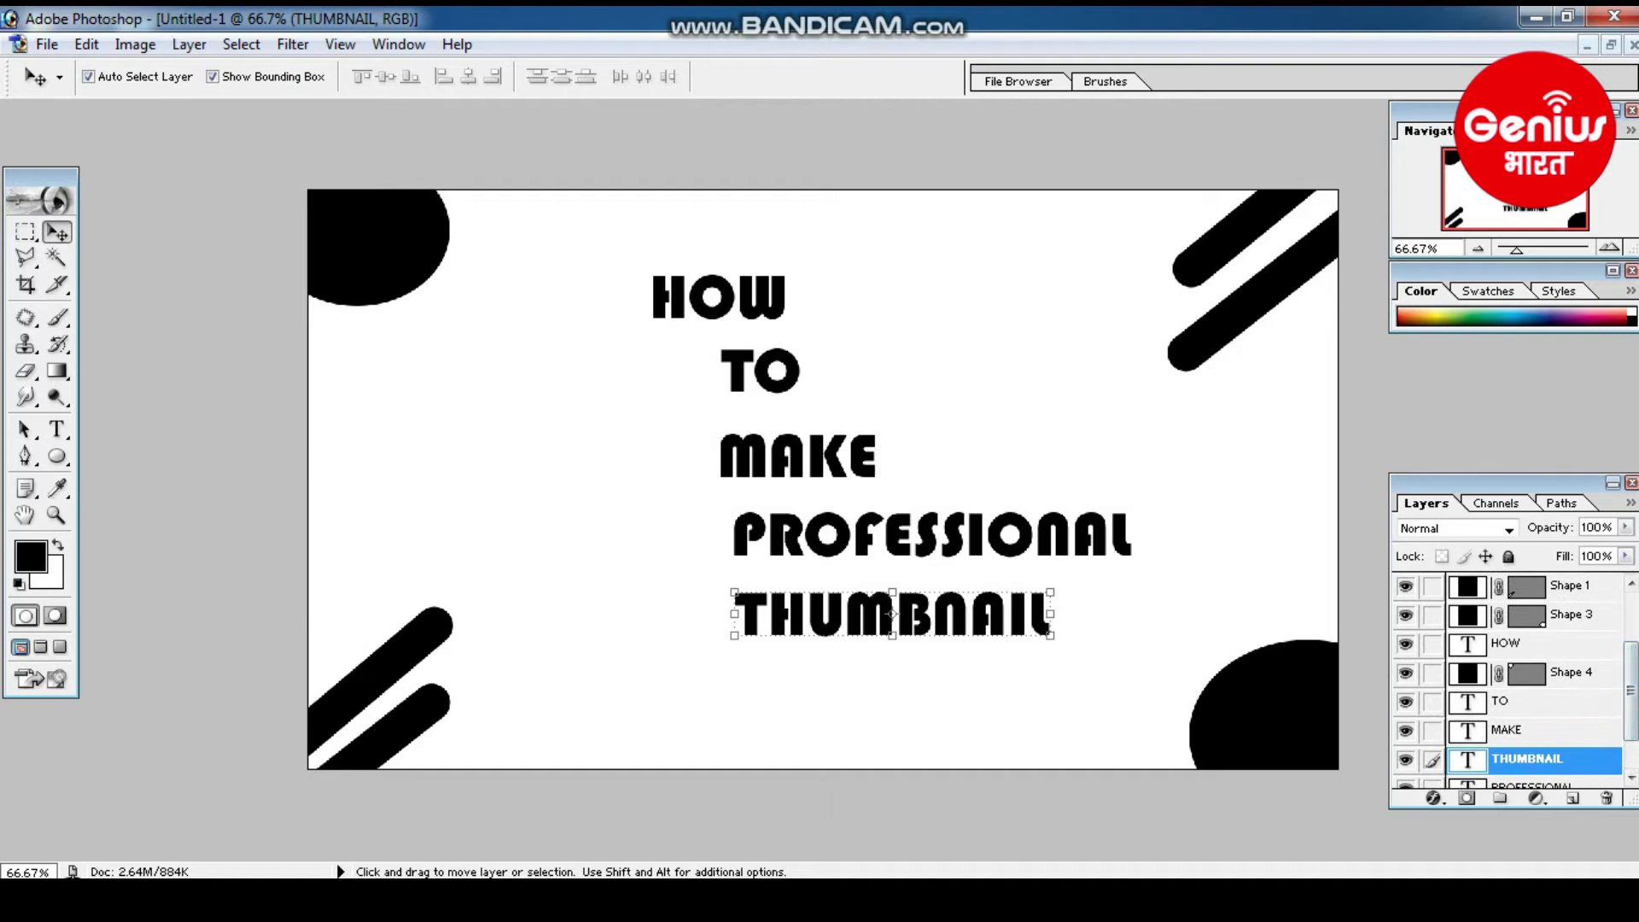
- Fill the top-left circle with bright red
{"action": "left_click", "coordinate": [1562, 672]}
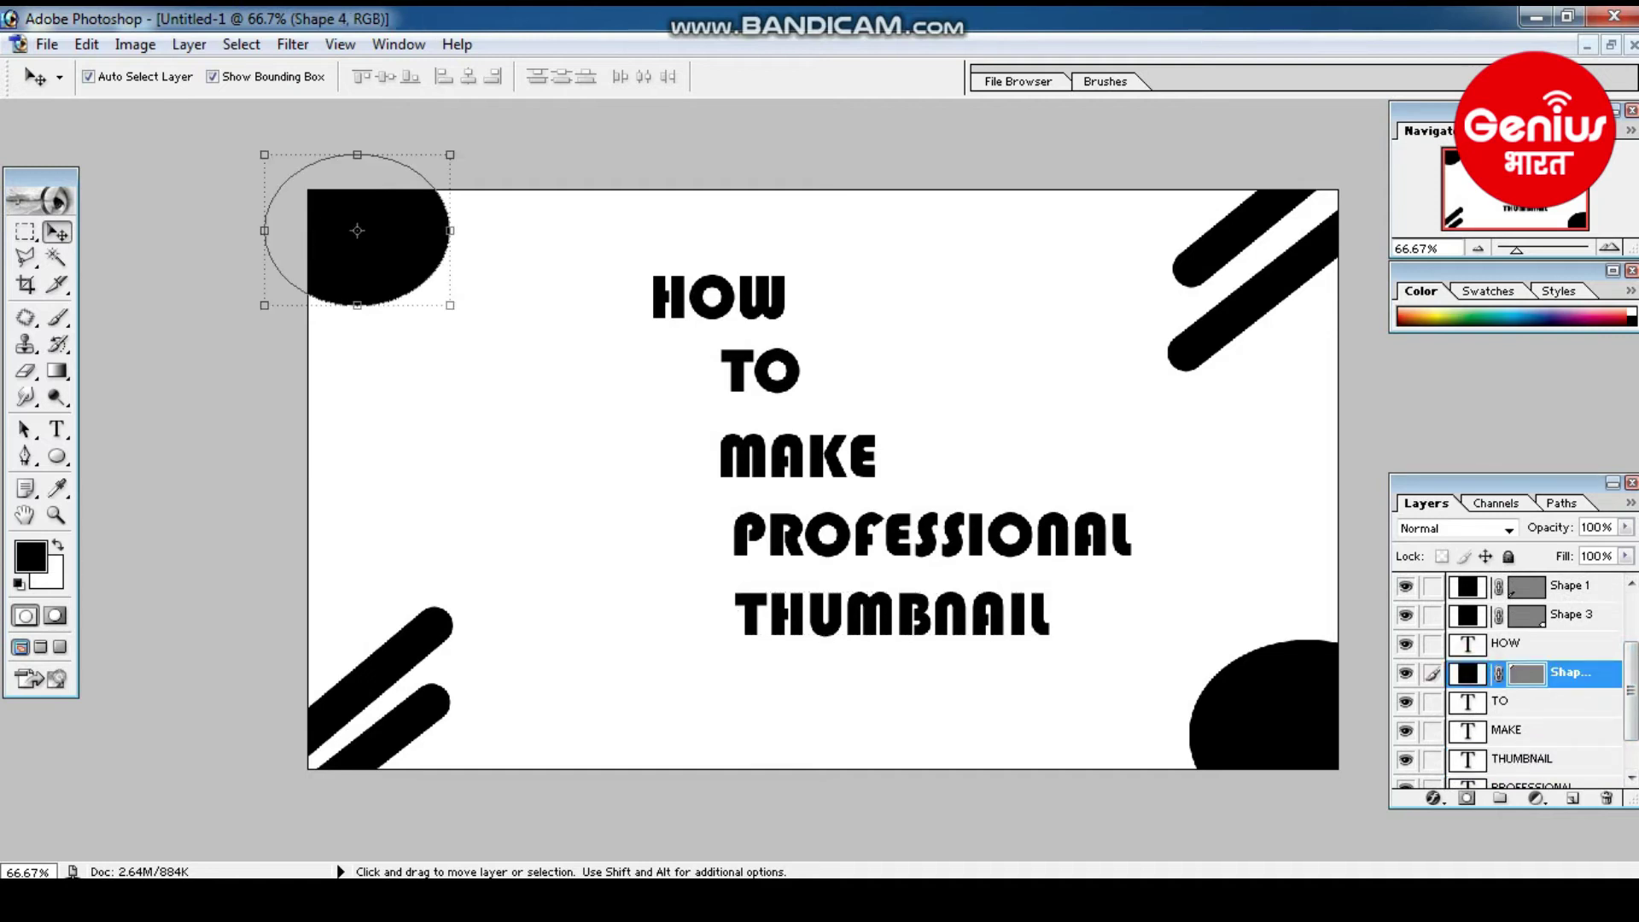
{"action": "double_click", "coordinate": [1468, 673]}
{"action": "left_click", "coordinate": [971, 517]}
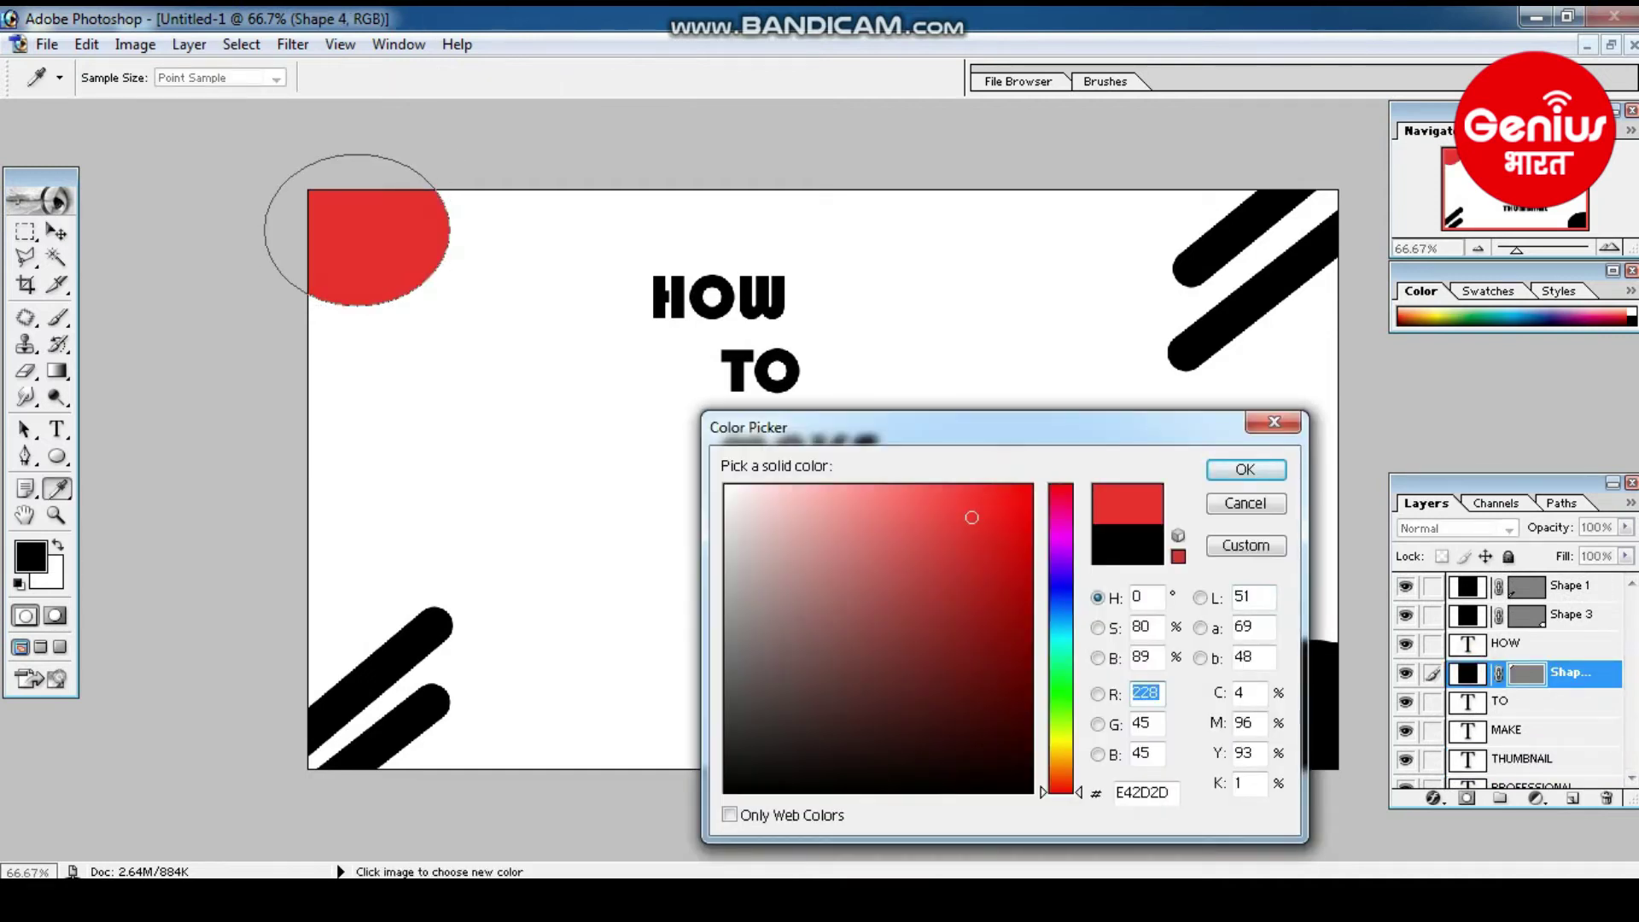
{"action": "left_click_drag", "start_coordinate": [971, 518], "coordinate": [1030, 486]}
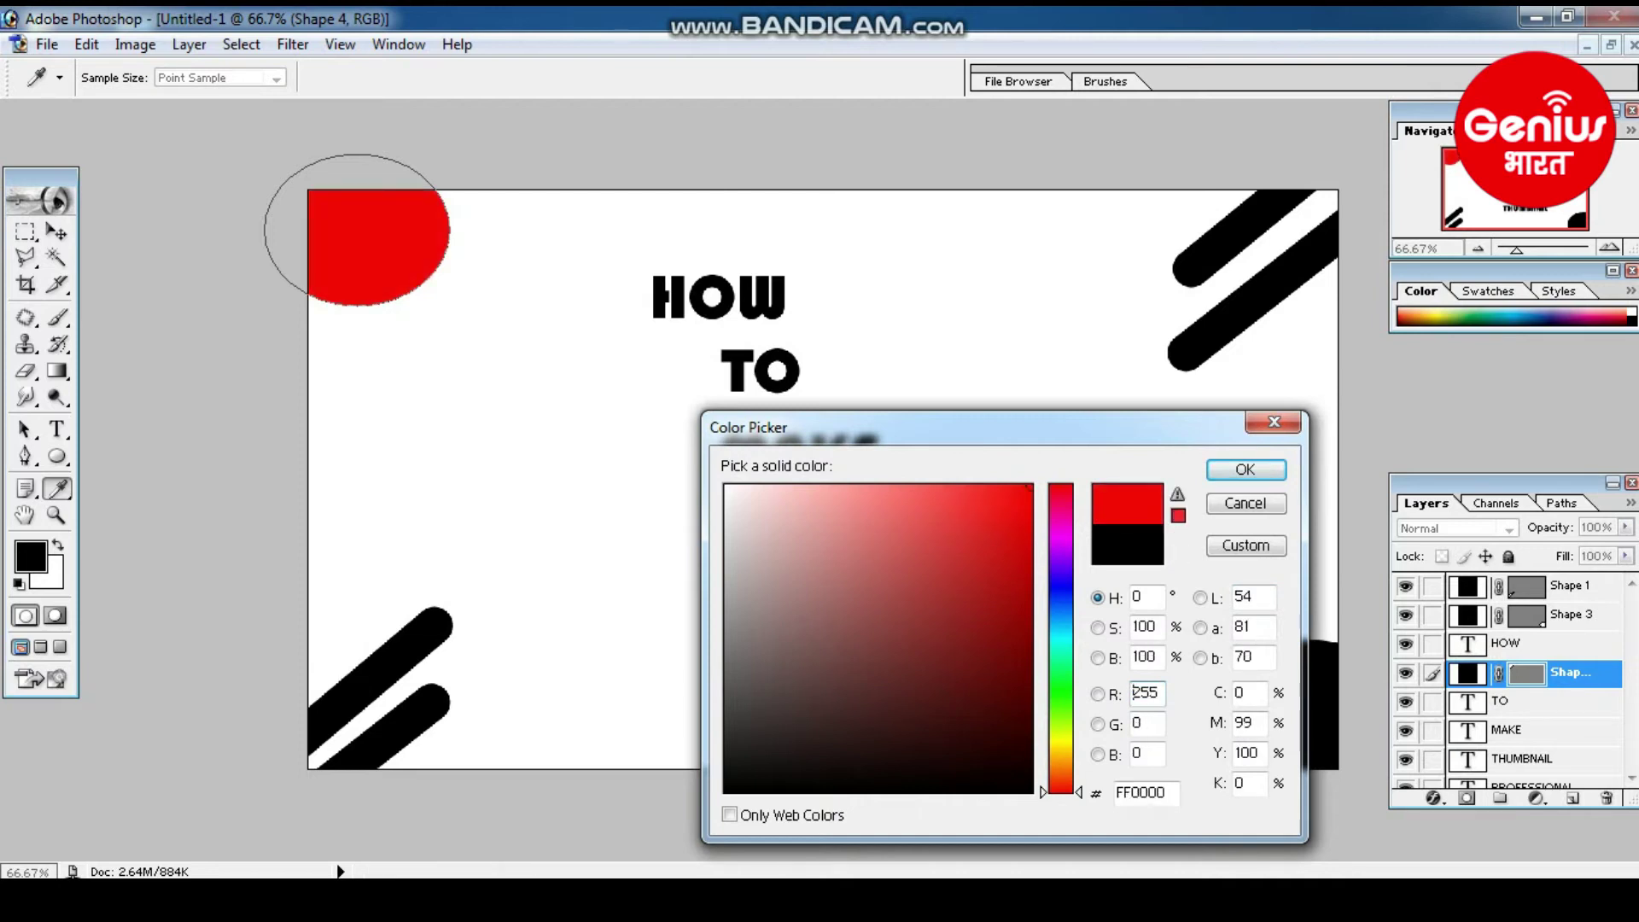
{"action": "left_click", "coordinate": [1245, 469]}
{"action": "key", "text": "v"}
- Colour the upper bottom-left stripe bright magenta
{"action": "left_click", "coordinate": [367, 682]}
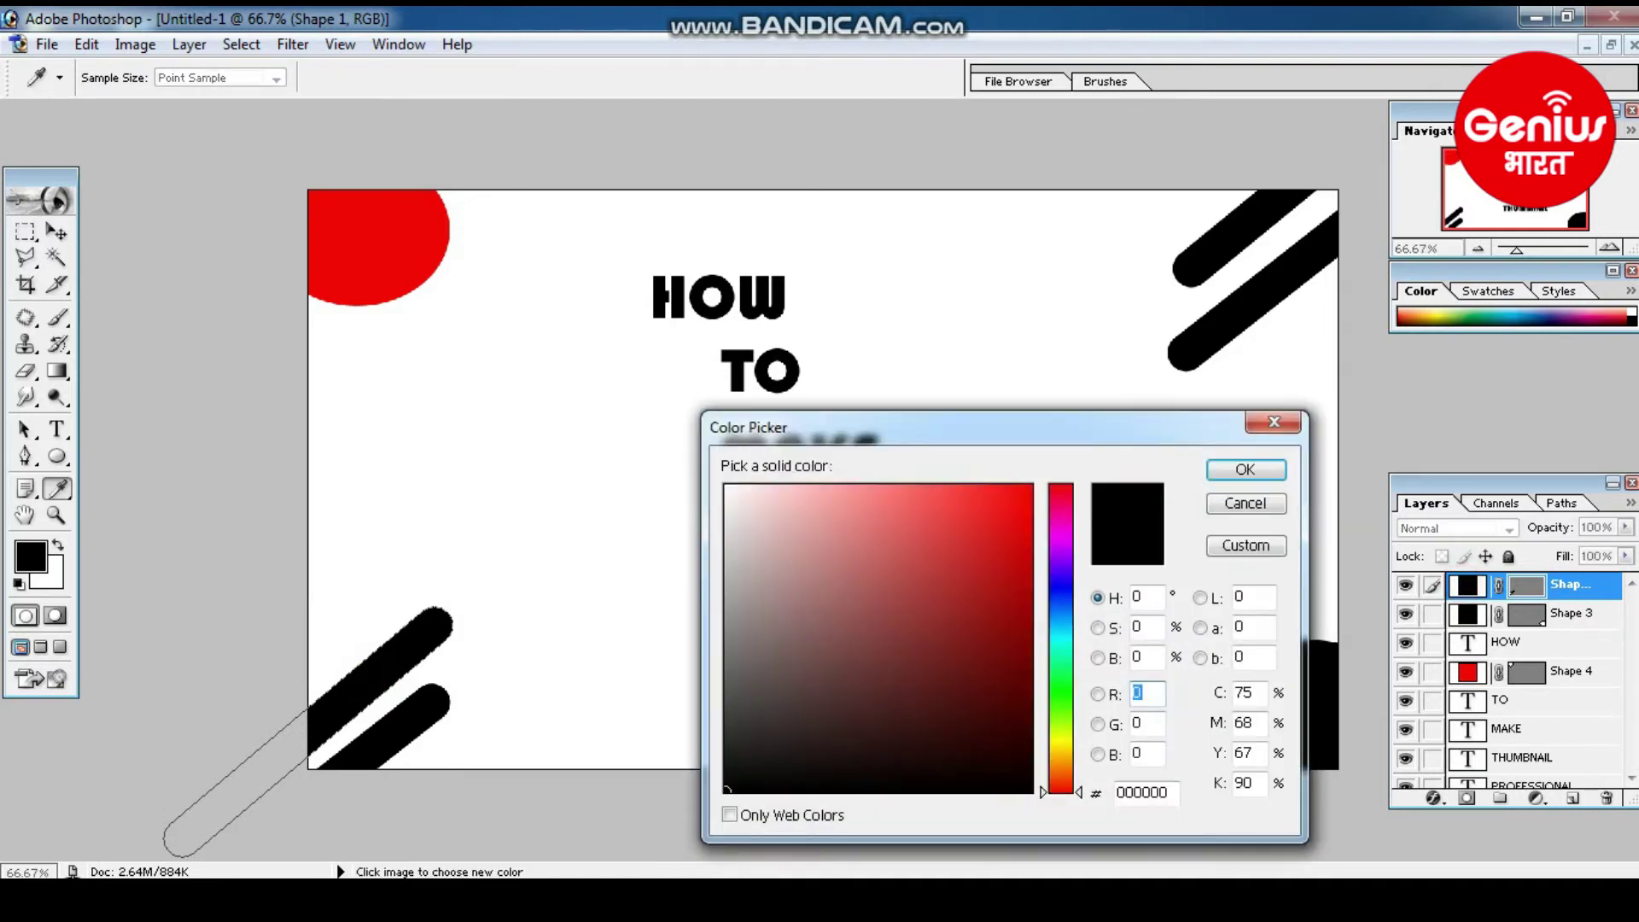
{"action": "left_click", "coordinate": [1061, 518]}
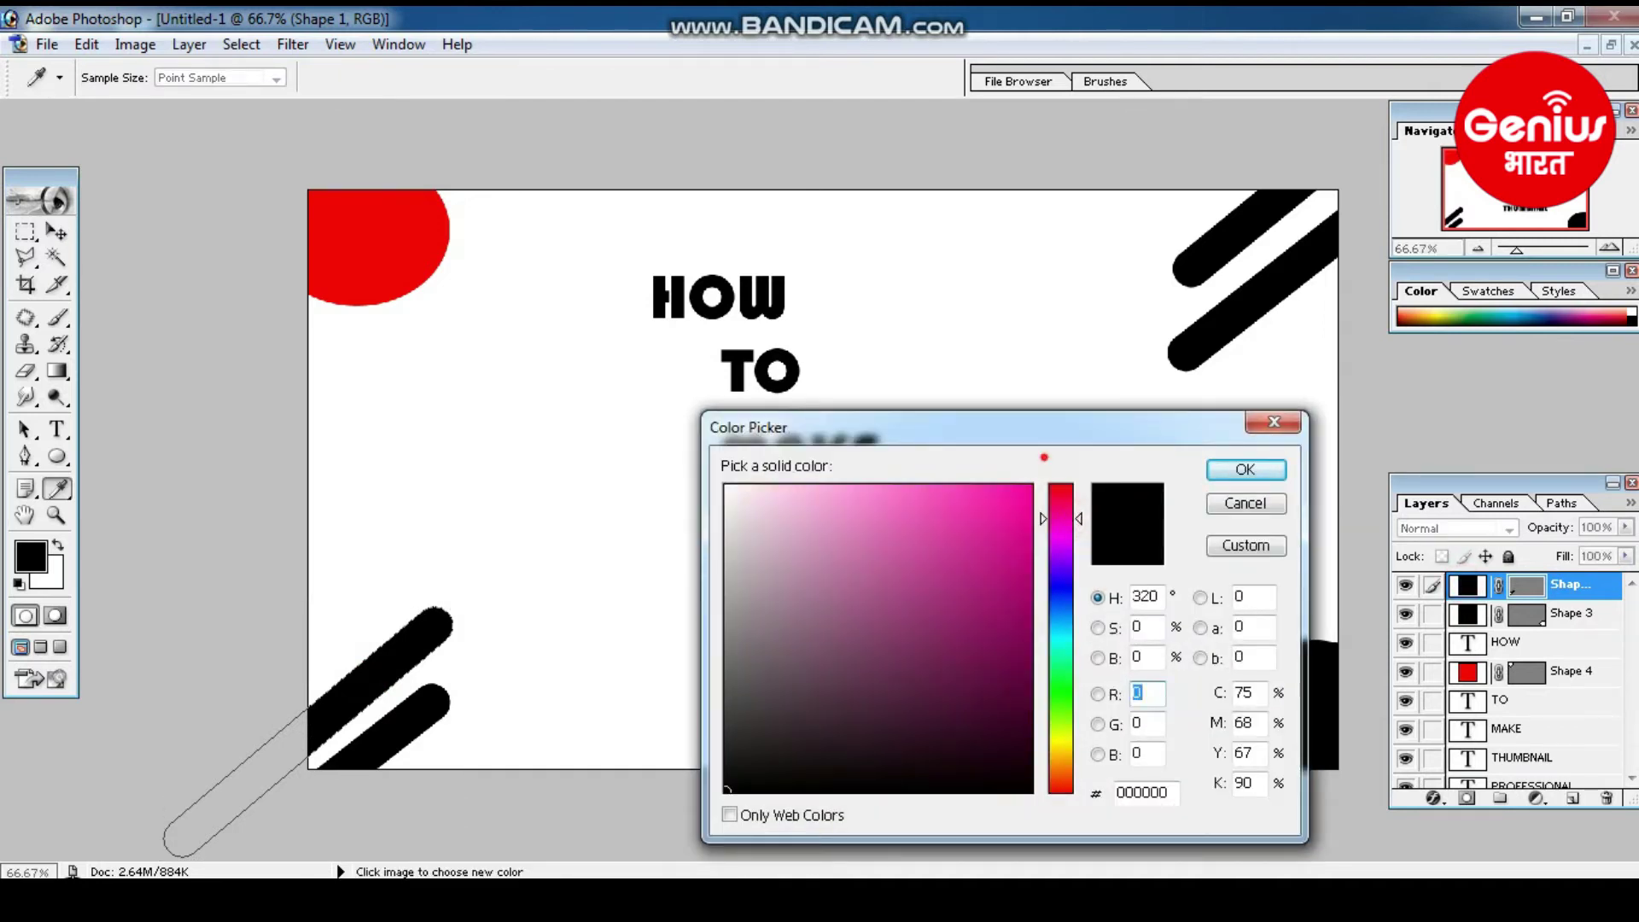
{"action": "left_click", "coordinate": [1029, 487]}
{"action": "left_click", "coordinate": [1245, 469]}
{"action": "left_click", "coordinate": [983, 662]}
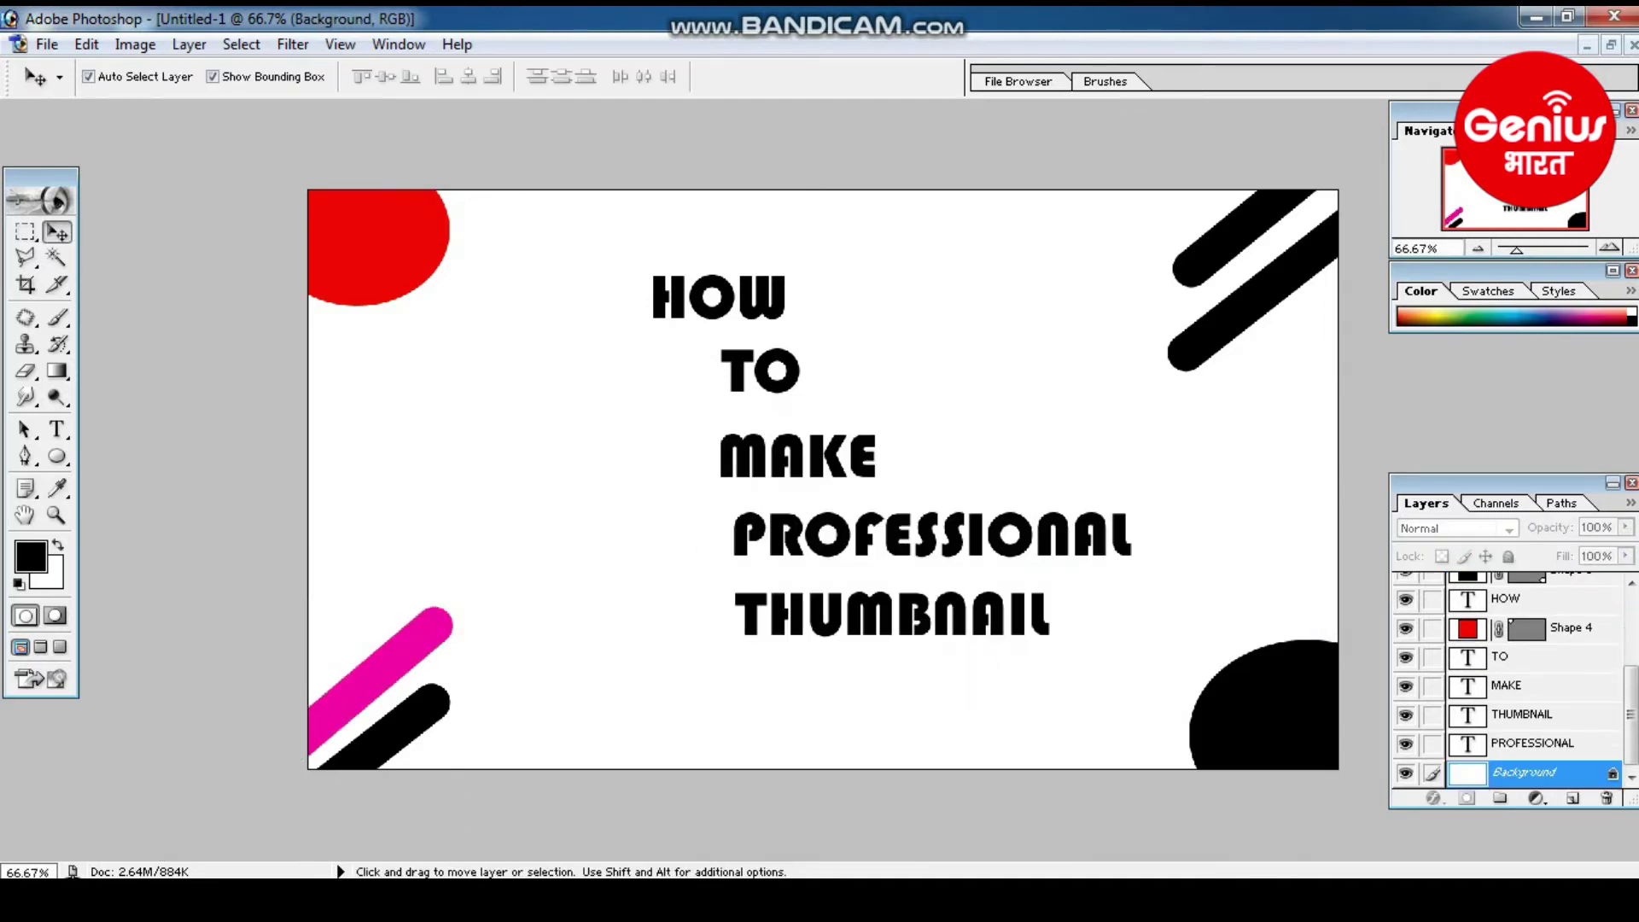
- Colour the lower bottom-left stripe blue
{"action": "left_click", "coordinate": [390, 705], "text": "alt"}
{"action": "double_click", "coordinate": [1467, 585]}
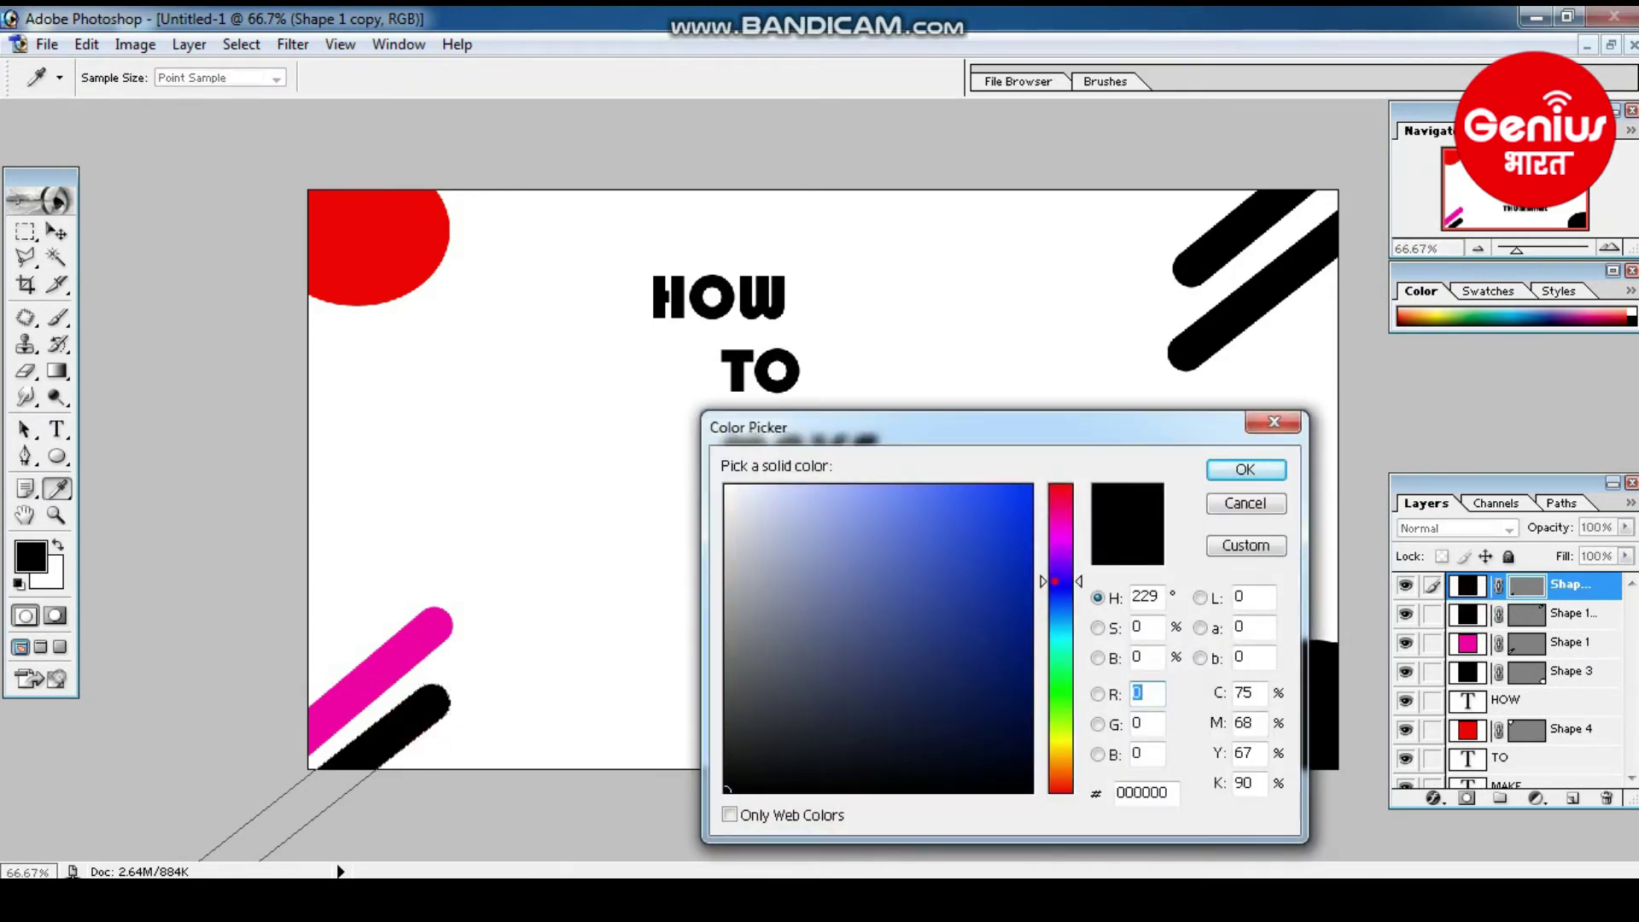
{"action": "left_click_drag", "start_coordinate": [1002, 549], "coordinate": [999, 524]}
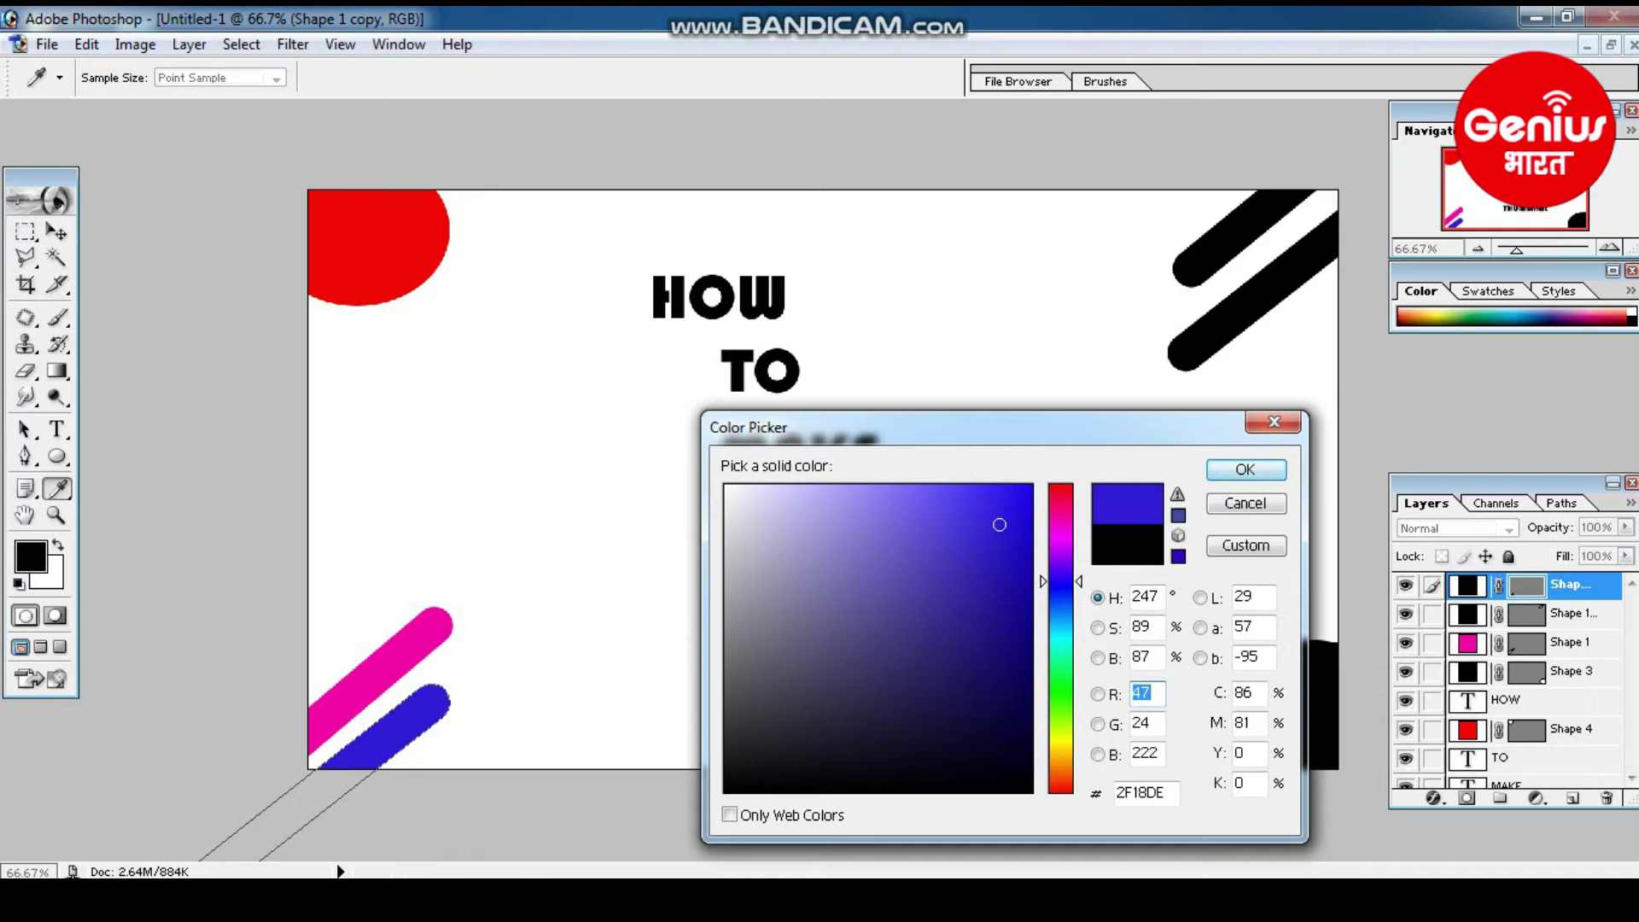
{"action": "left_click", "coordinate": [1246, 469]}
{"action": "key", "text": "v"}
- Colour the outer top-right stripe yellow-green
{"action": "left_click", "coordinate": [384, 662]}
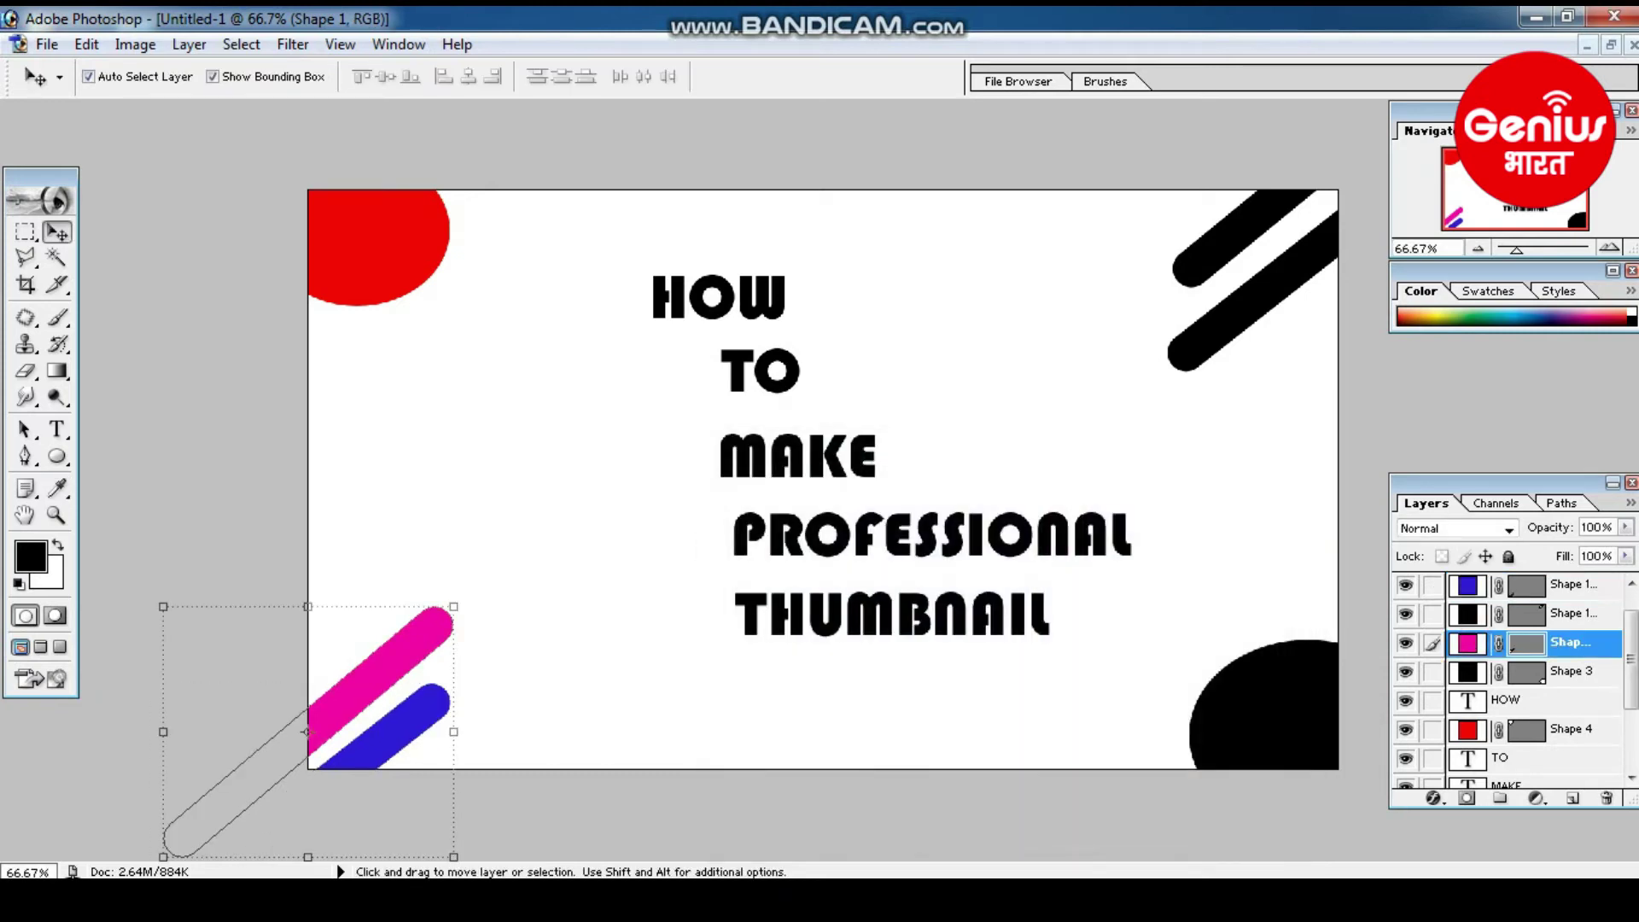
{"action": "left_click_drag", "start_coordinate": [1246, 247], "coordinate": [1319, 164]}
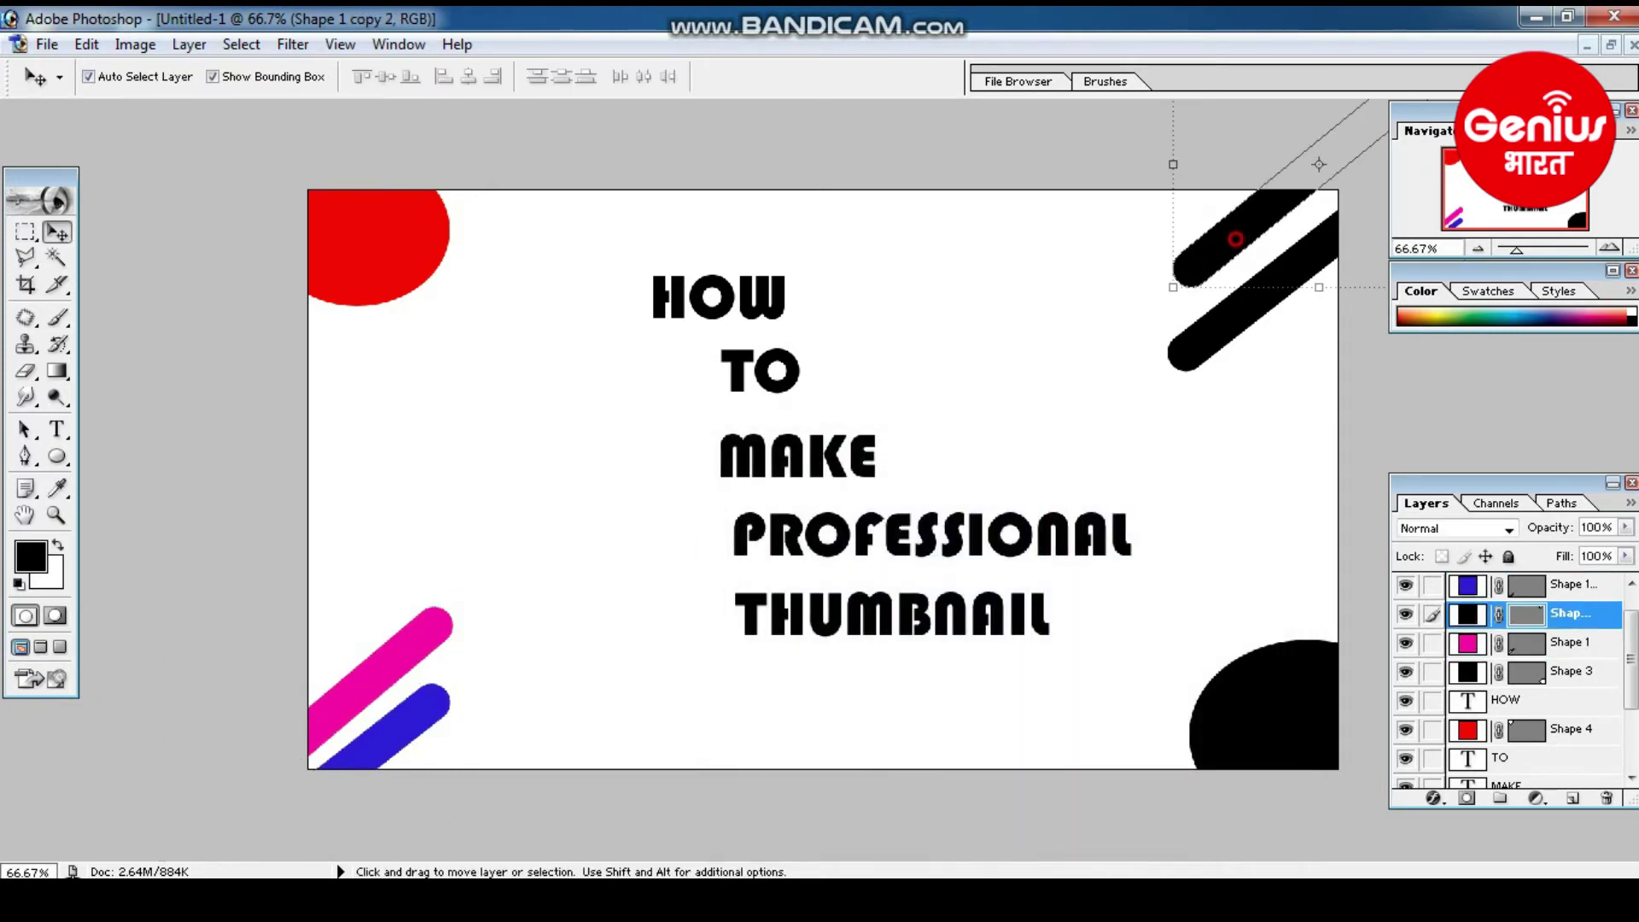
{"action": "double_click", "coordinate": [1465, 614]}
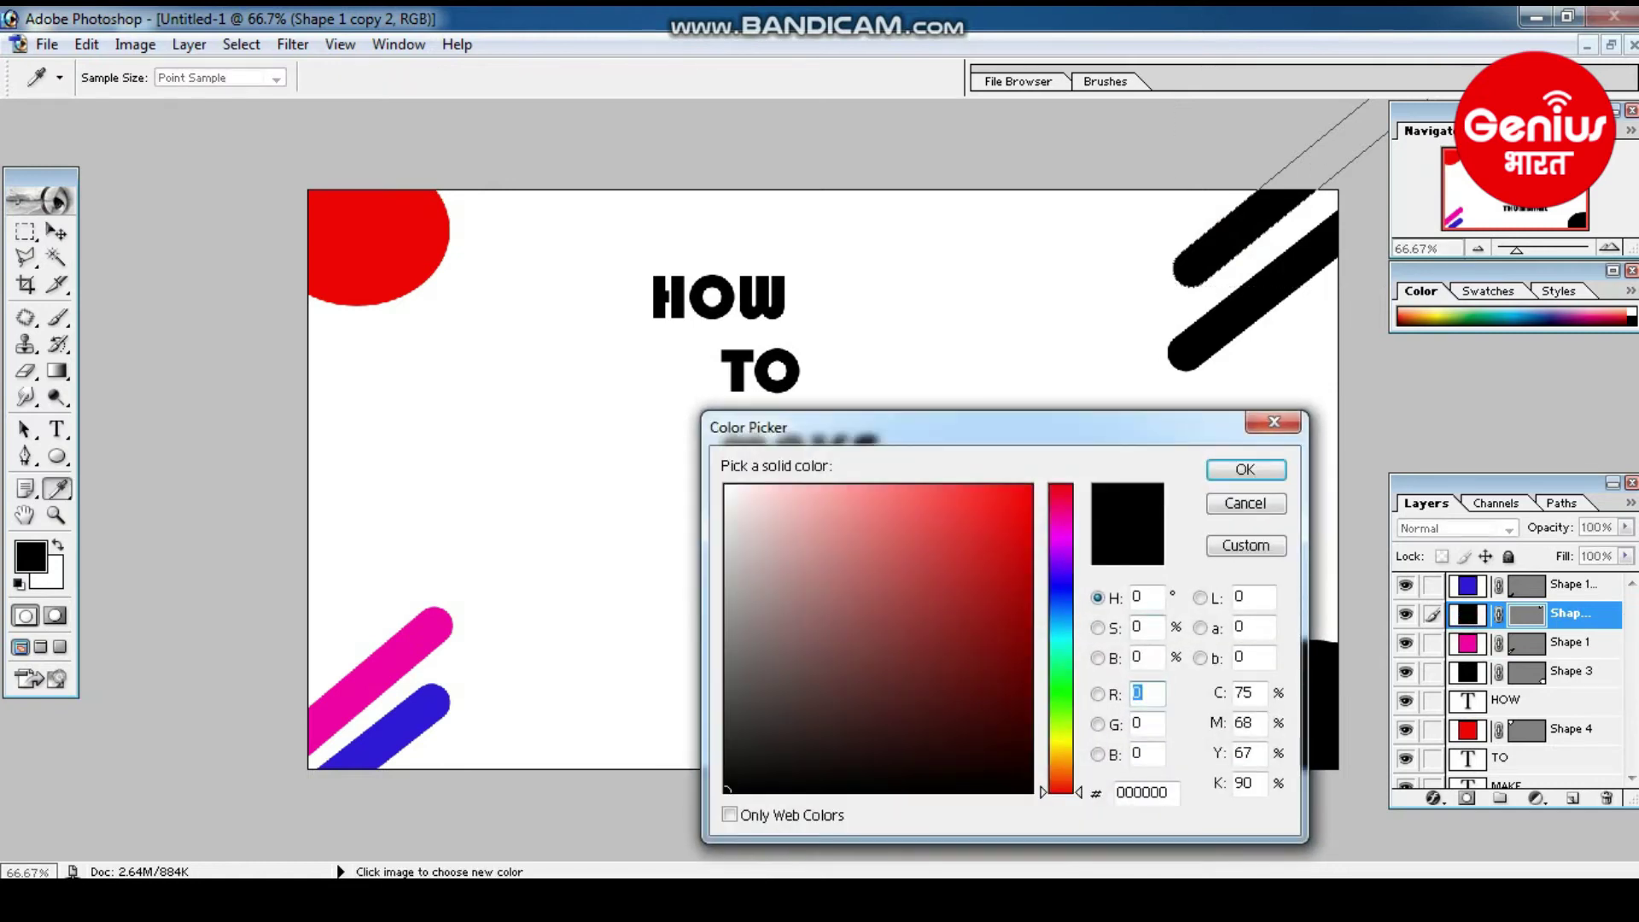
{"action": "left_click", "coordinate": [1061, 735]}
{"action": "left_click_drag", "start_coordinate": [962, 504], "coordinate": [940, 536]}
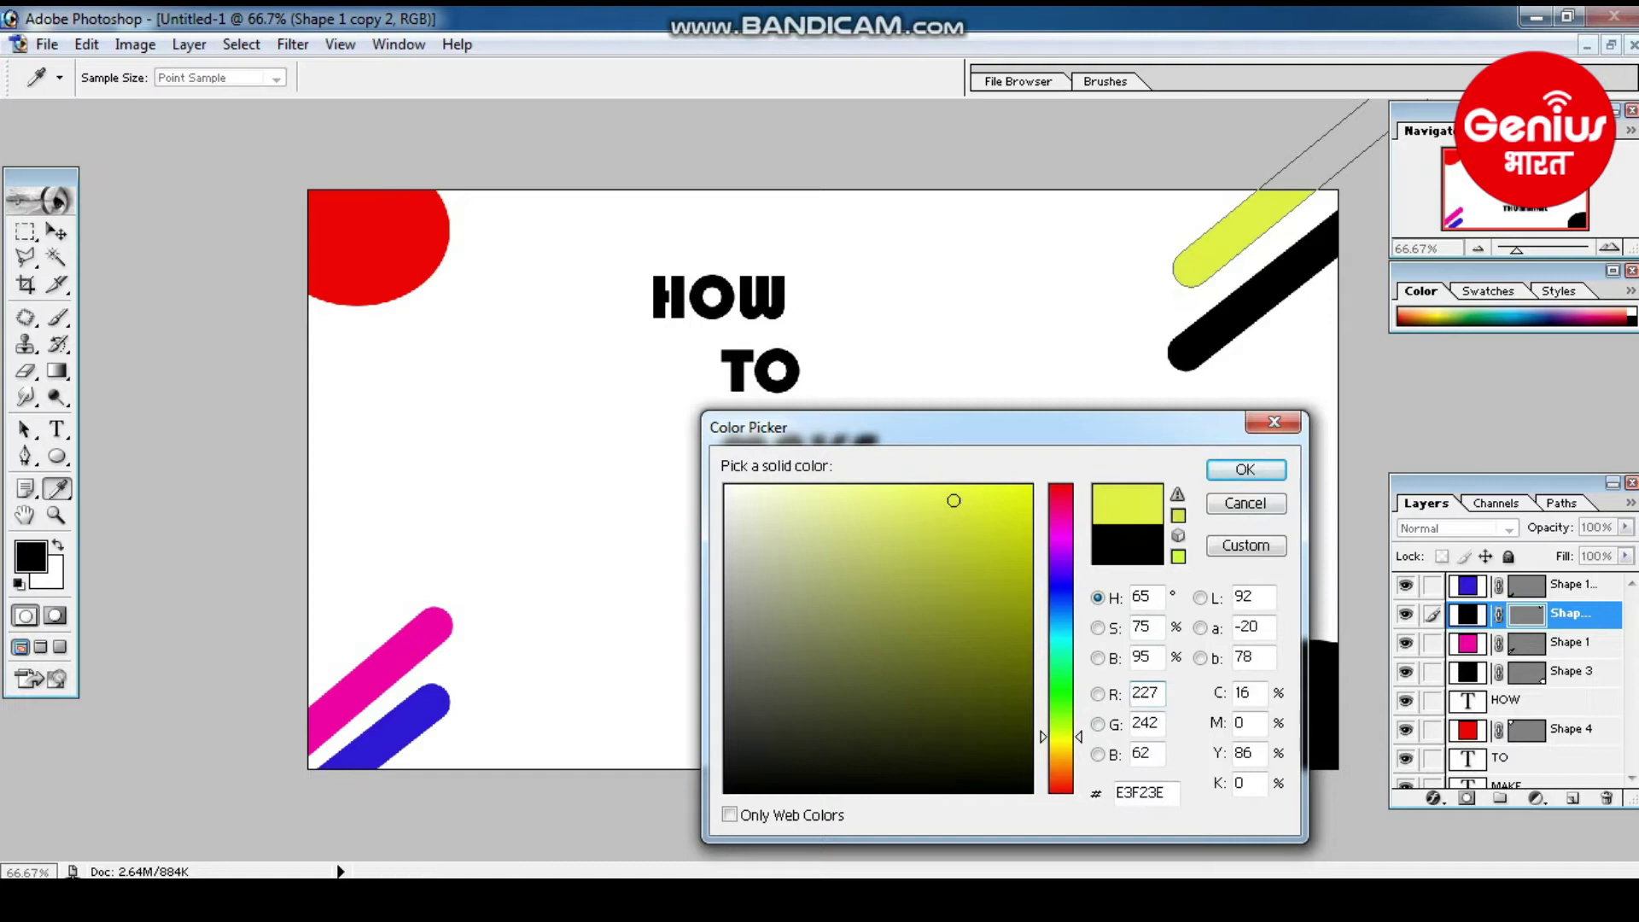
{"action": "left_click", "coordinate": [1245, 468]}
- Fill the bottom-right circle with a teal shade
{"action": "double_click", "coordinate": [1467, 672]}
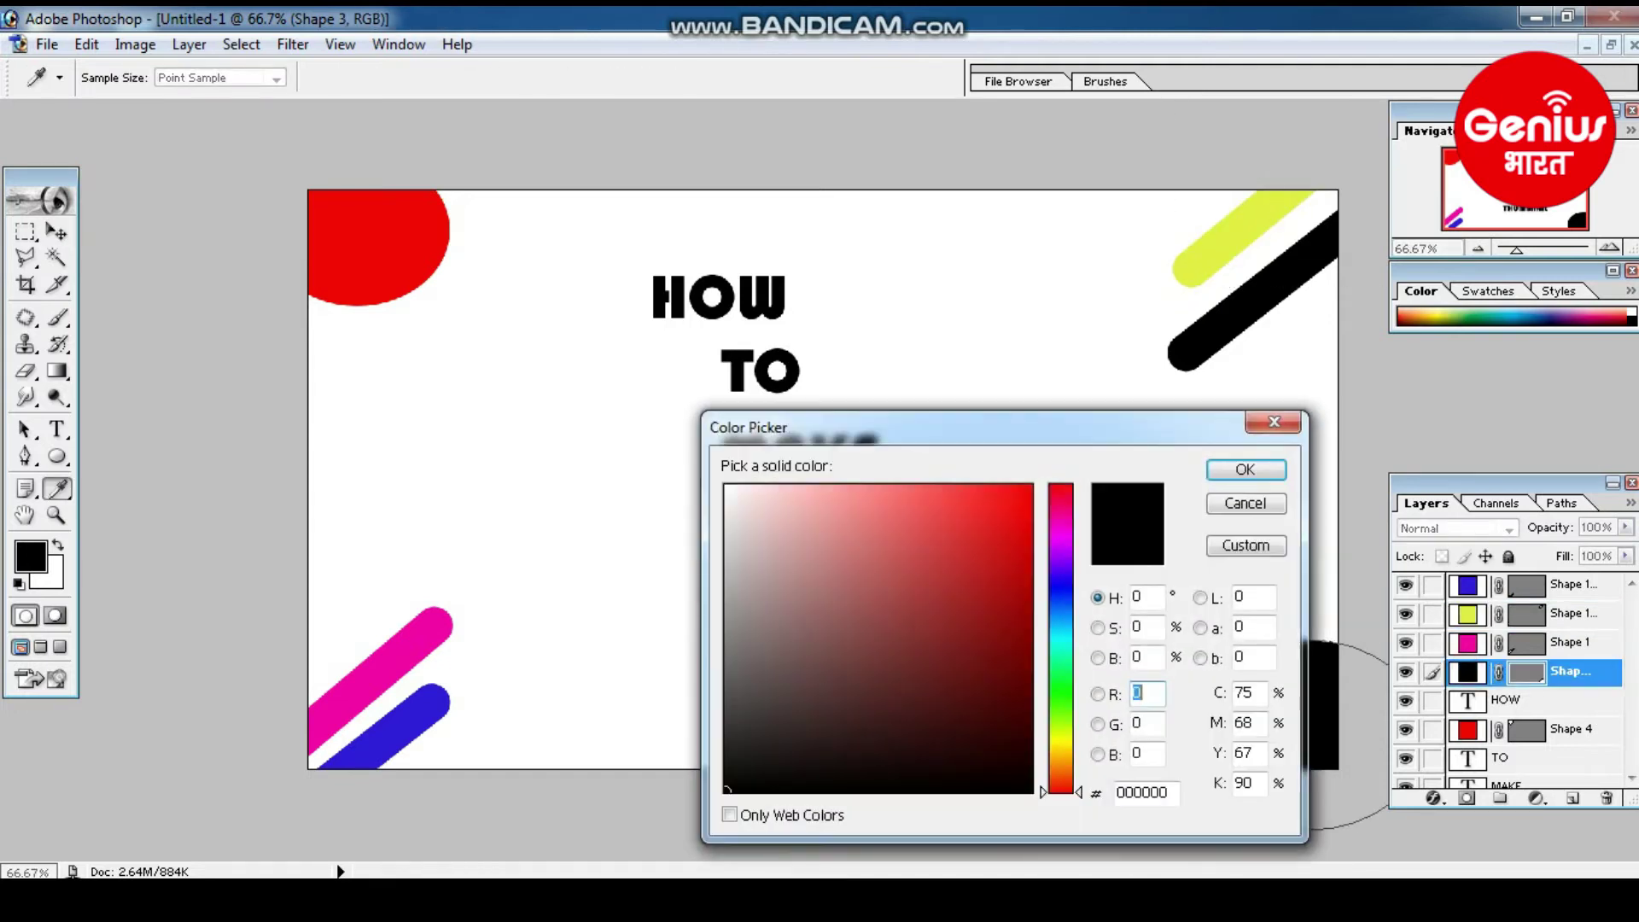
{"action": "left_click", "coordinate": [1061, 533]}
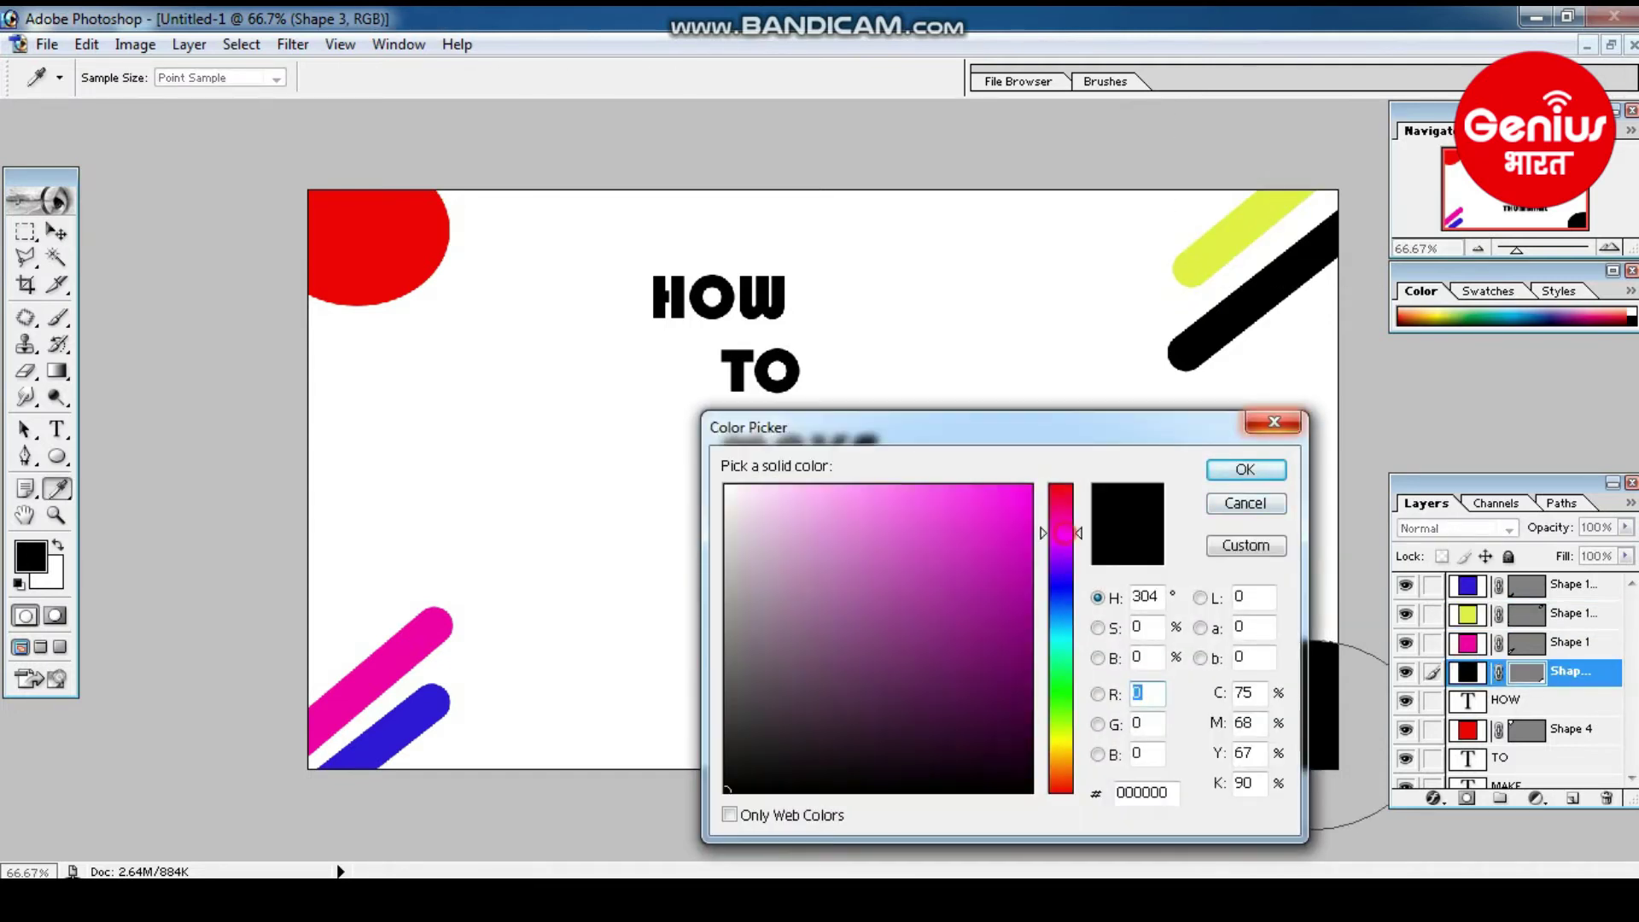
{"action": "left_click", "coordinate": [1060, 590]}
{"action": "left_click", "coordinate": [1012, 567]}
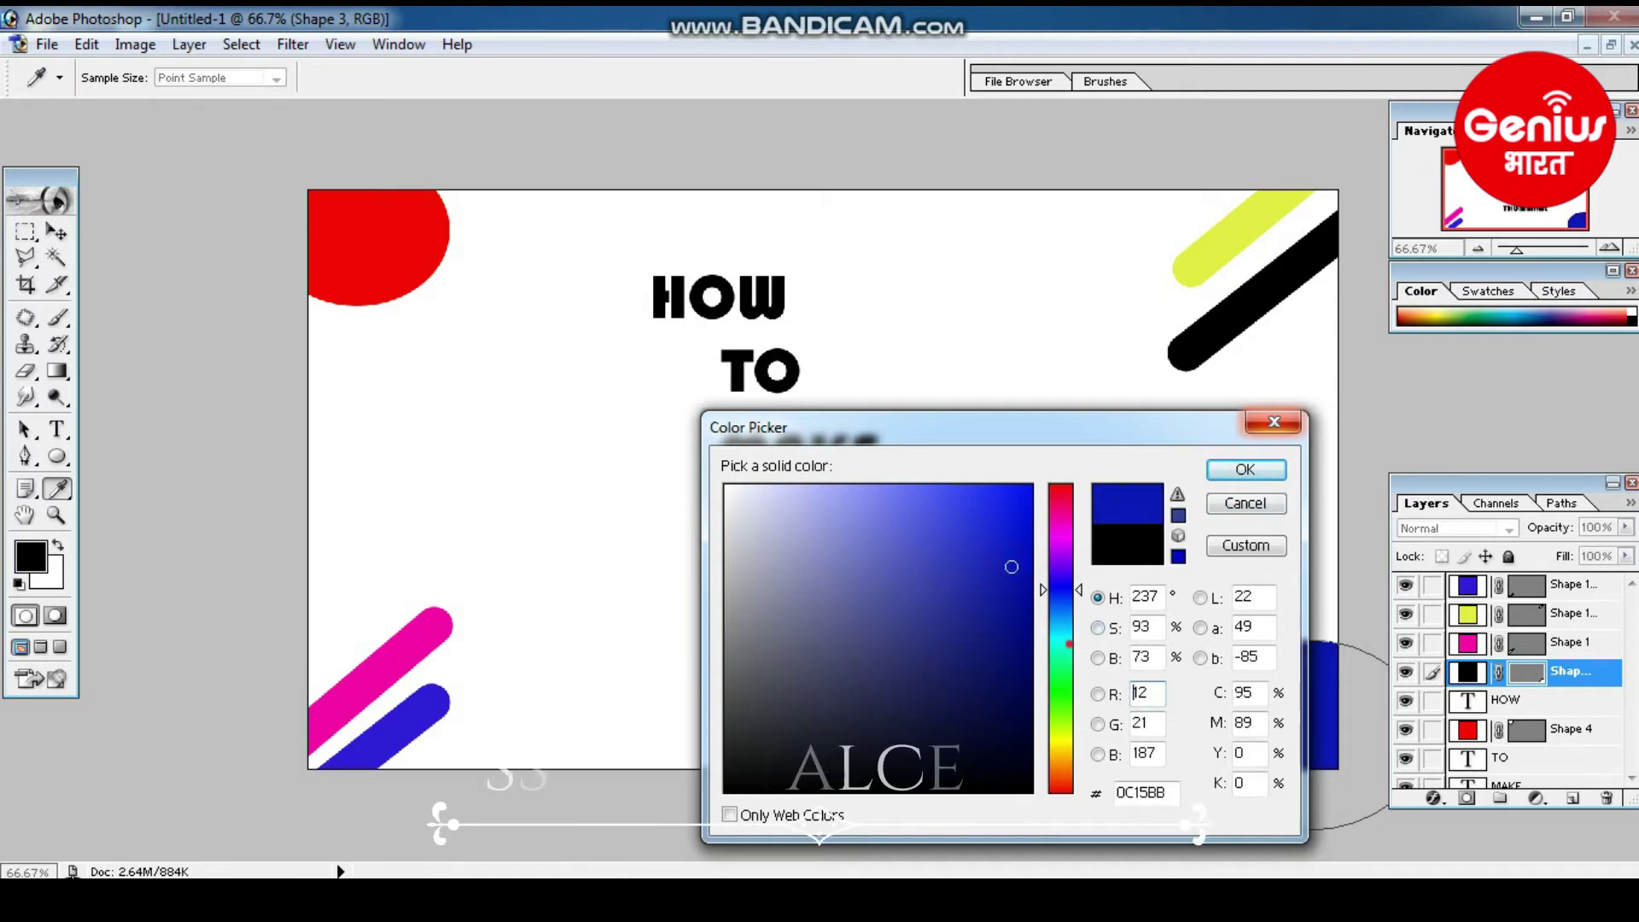
{"action": "left_click", "coordinate": [1061, 643]}
{"action": "left_click", "coordinate": [986, 590]}
{"action": "left_click", "coordinate": [915, 567]}
{"action": "left_click", "coordinate": [953, 522]}
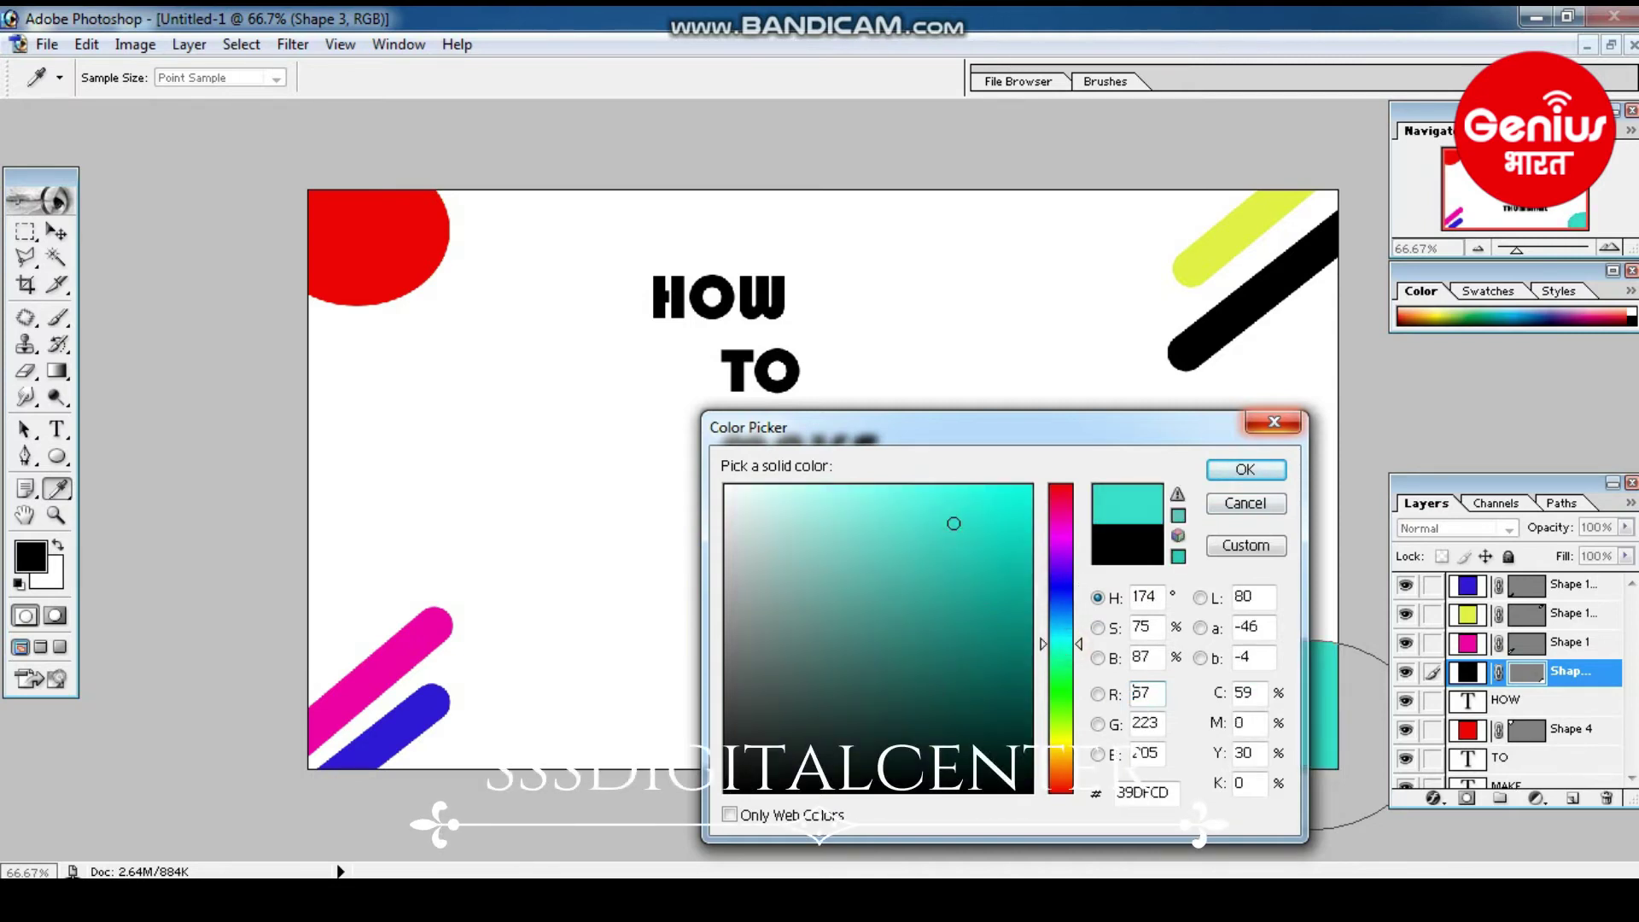
{"action": "left_click", "coordinate": [1244, 468]}
- Zoom out to view the whole canvas and leave the teal circle's transform unchanged
{"action": "key", "text": "ctrl+t"}
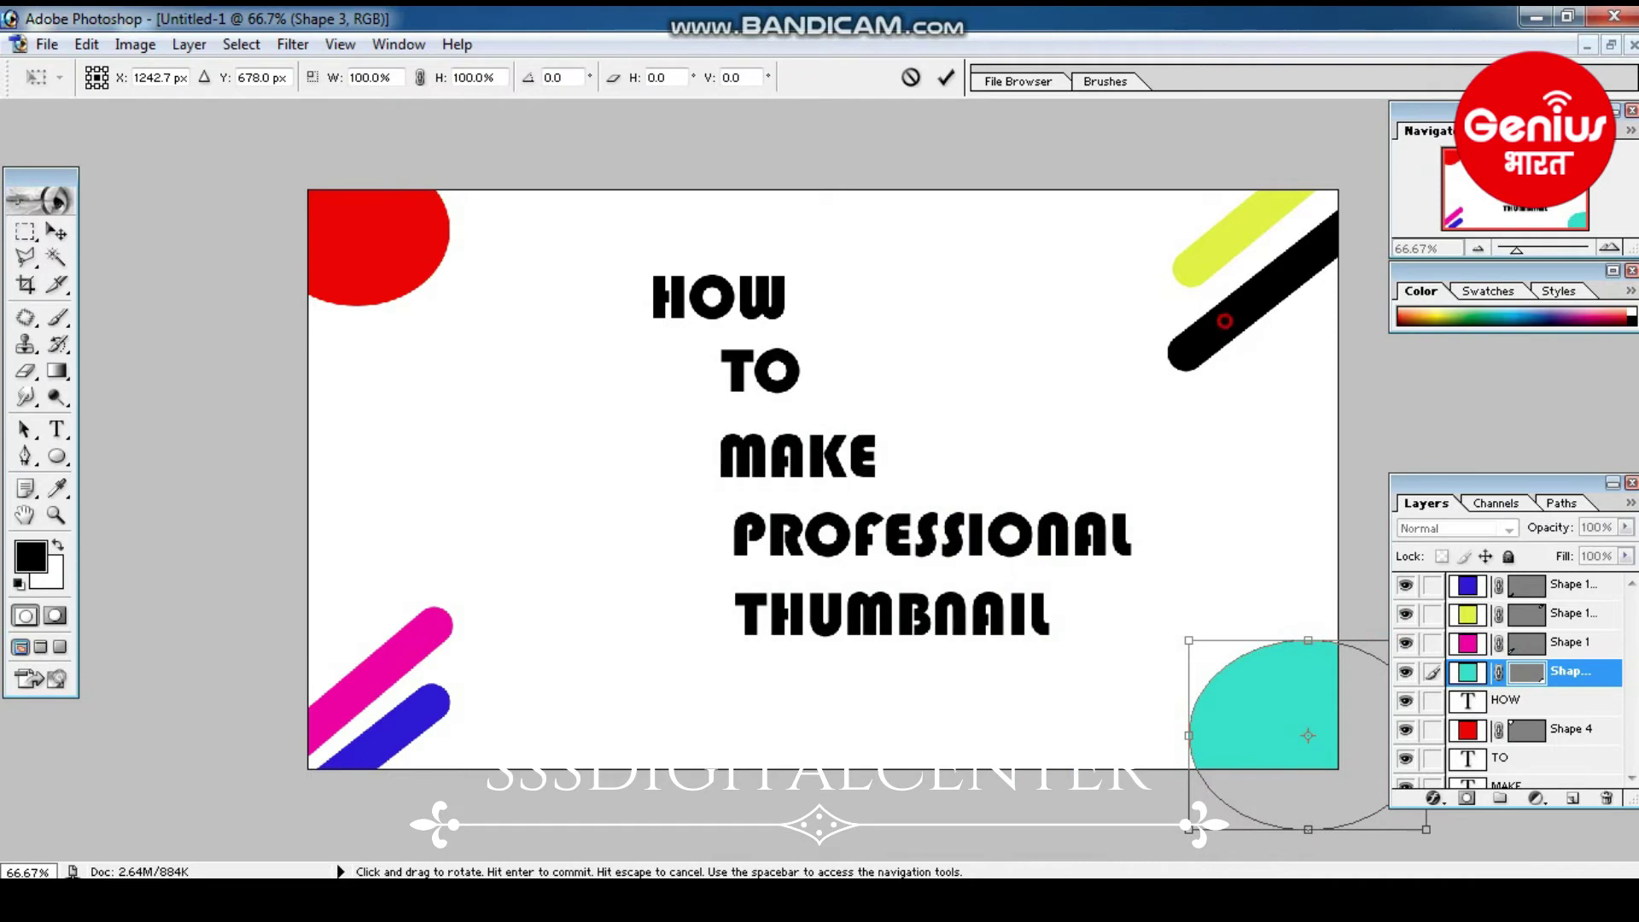
{"action": "key", "text": "ctrl+minus"}
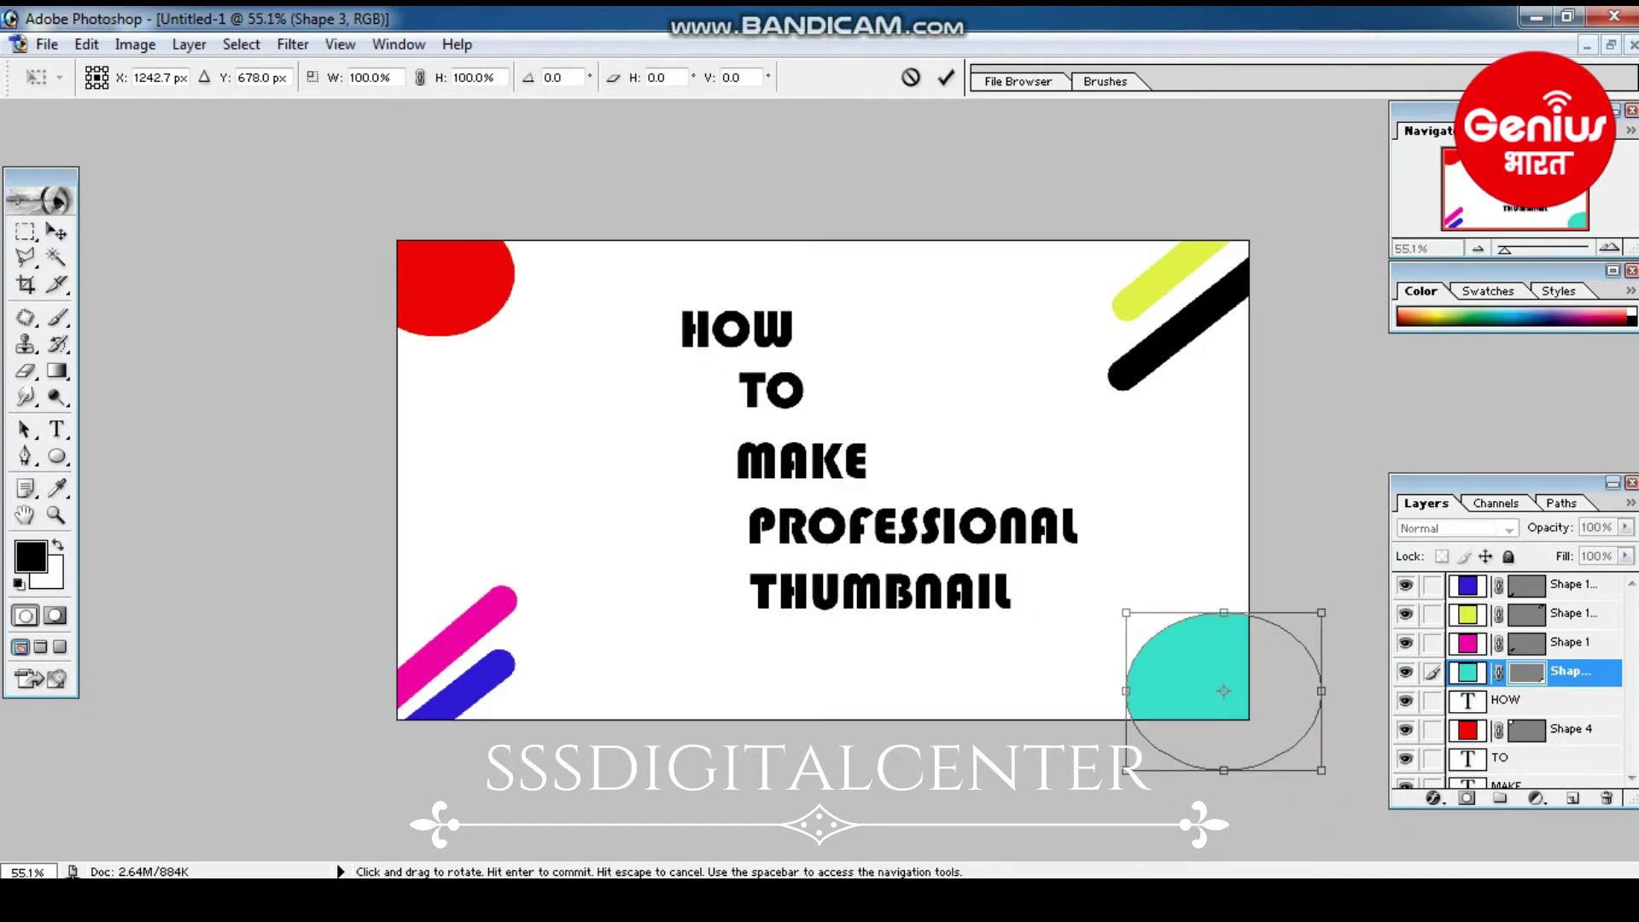
{"action": "key", "text": "ctrl+minus"}
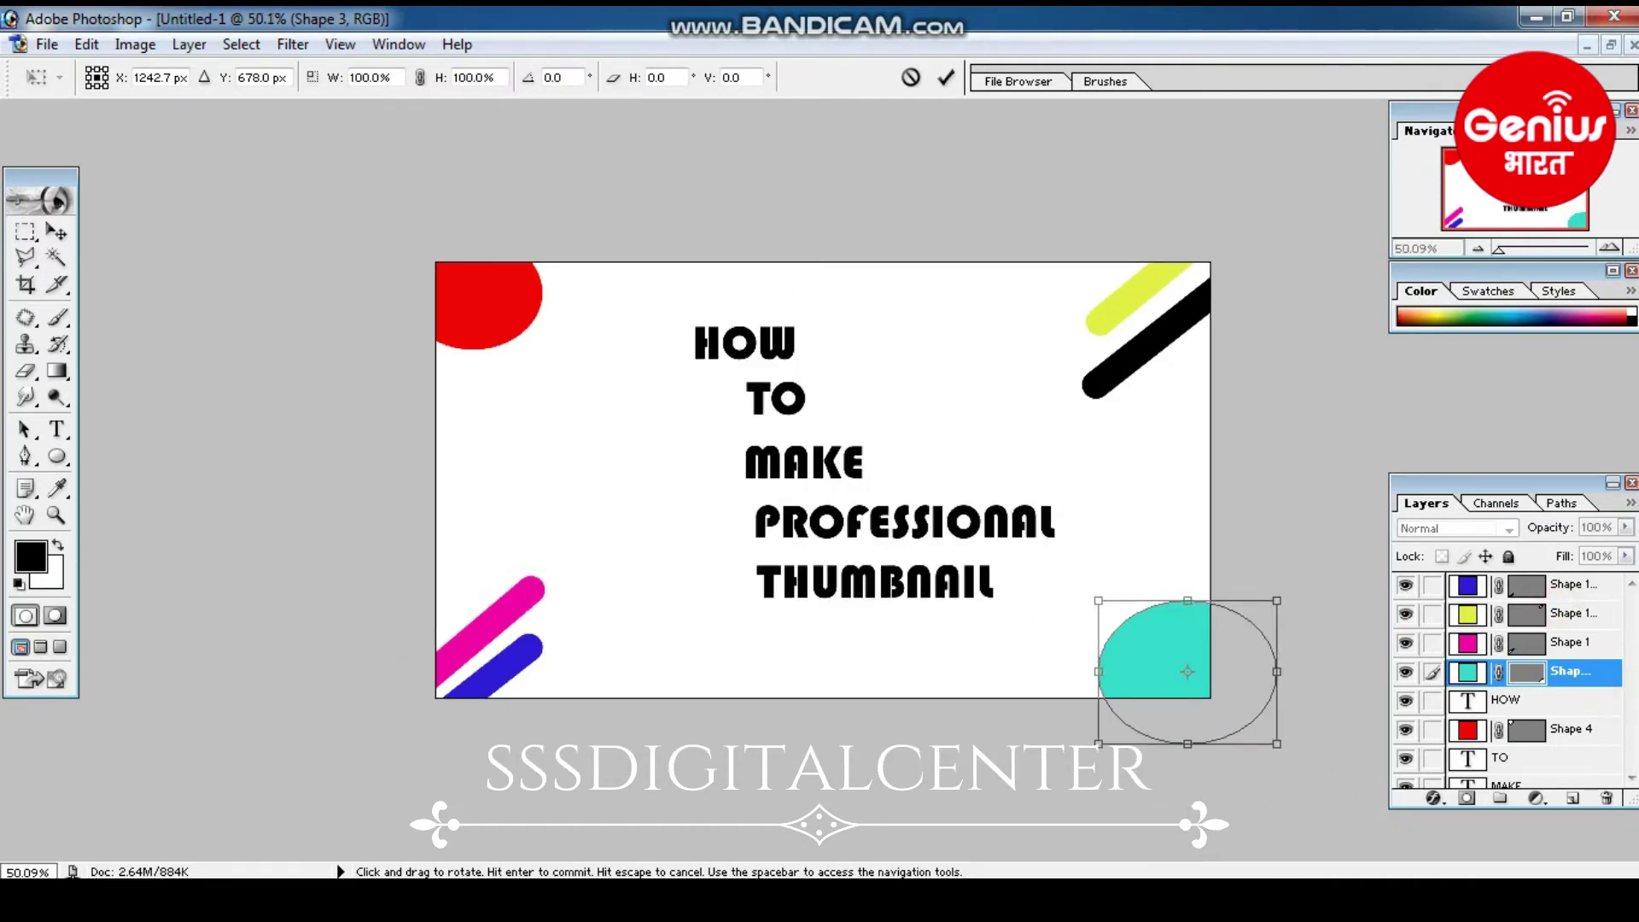
{"action": "key", "text": "Return"}
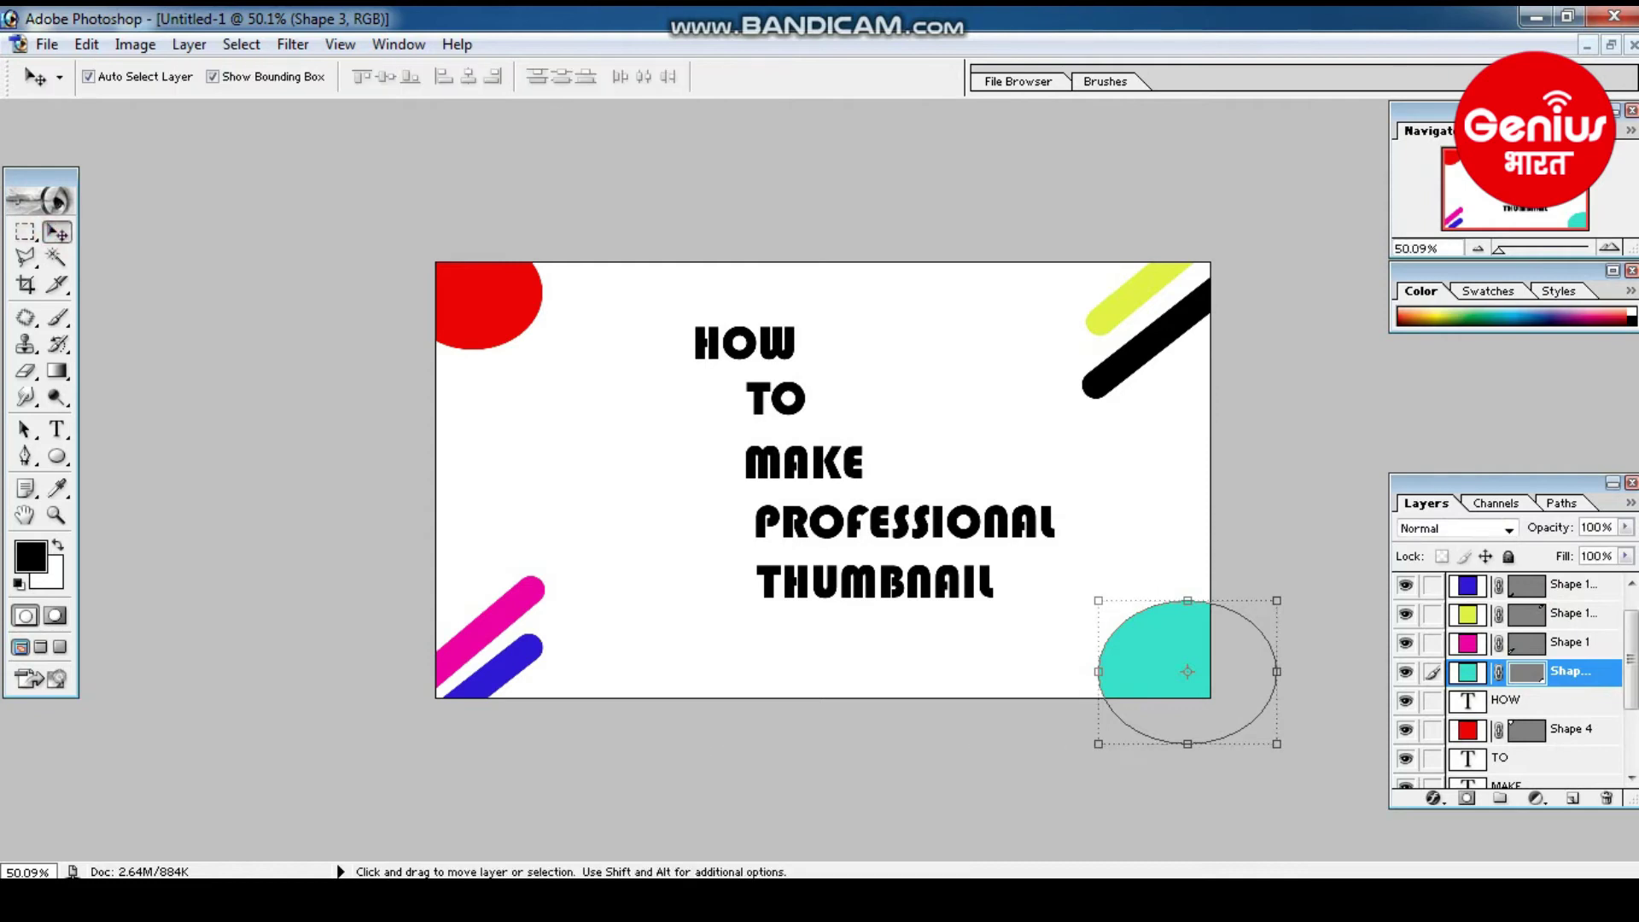
- Check the yellow-green stripe's style settings and close them without changes
{"action": "left_click", "coordinate": [1567, 613]}
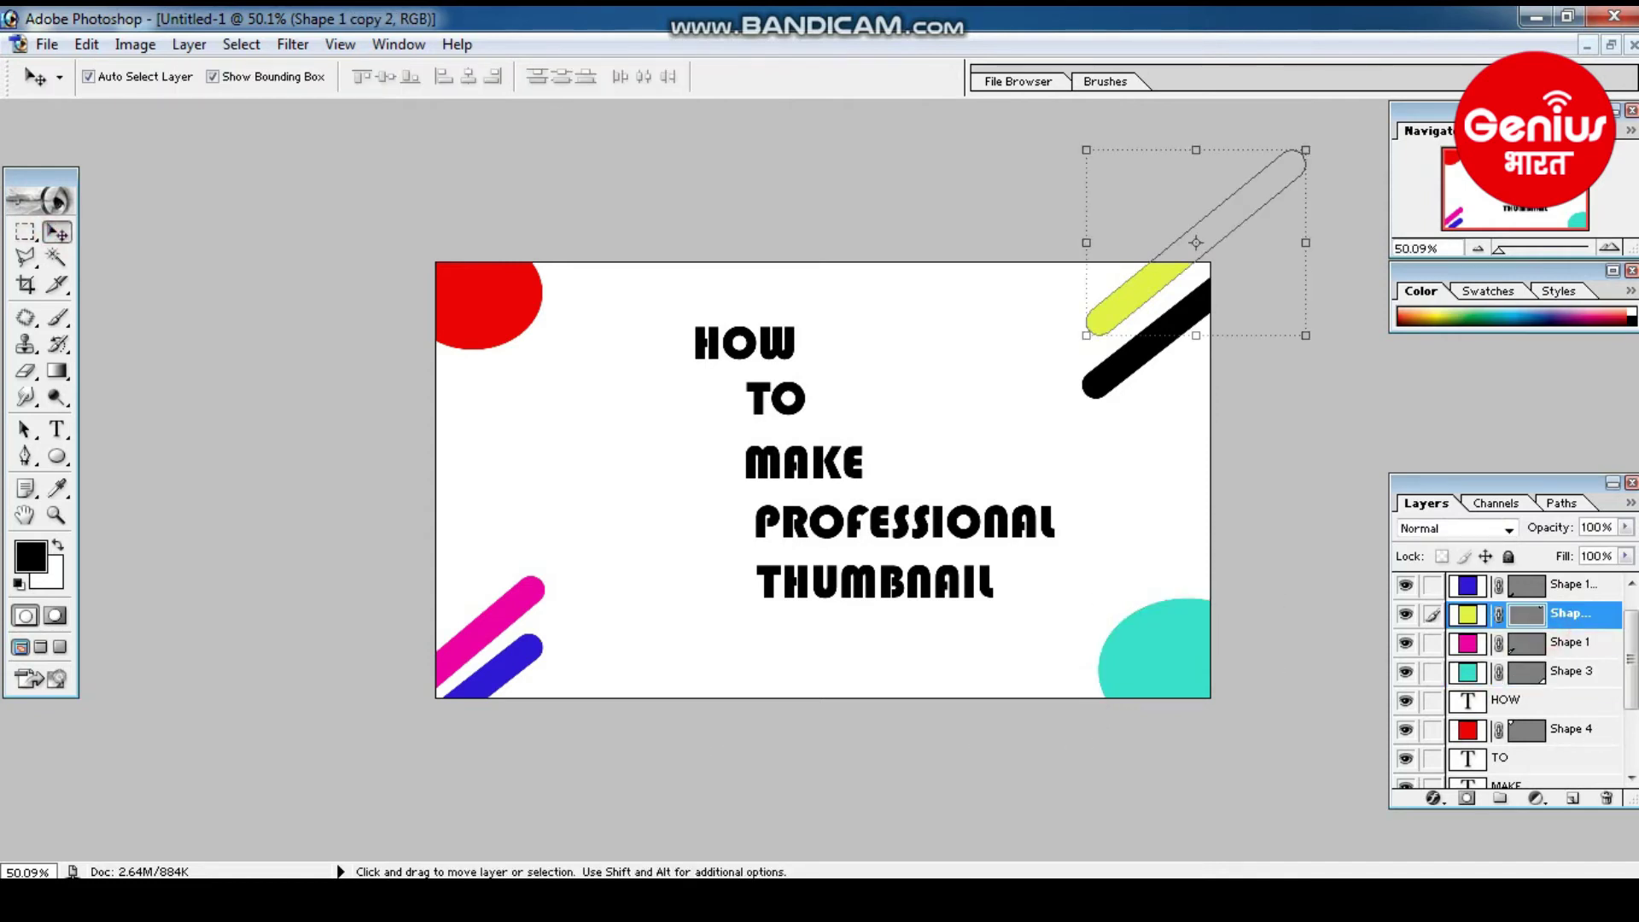
{"action": "double_click", "coordinate": [1566, 612]}
{"action": "key", "text": "Escape"}
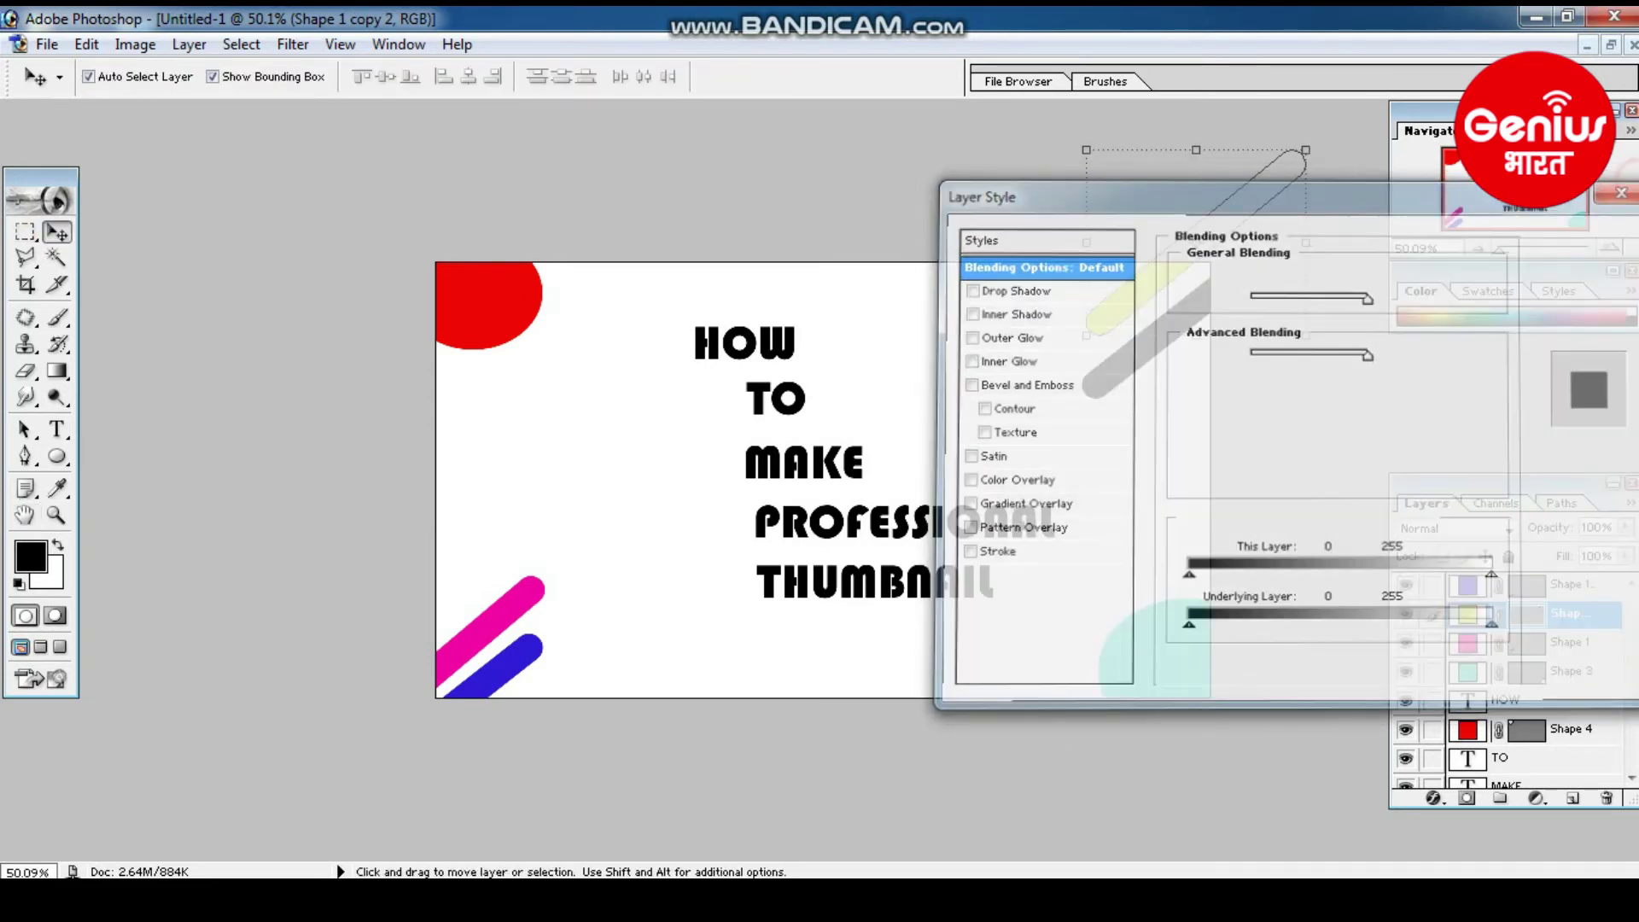
{"action": "left_click_drag", "start_coordinate": [1631, 659], "coordinate": [1630, 645]}
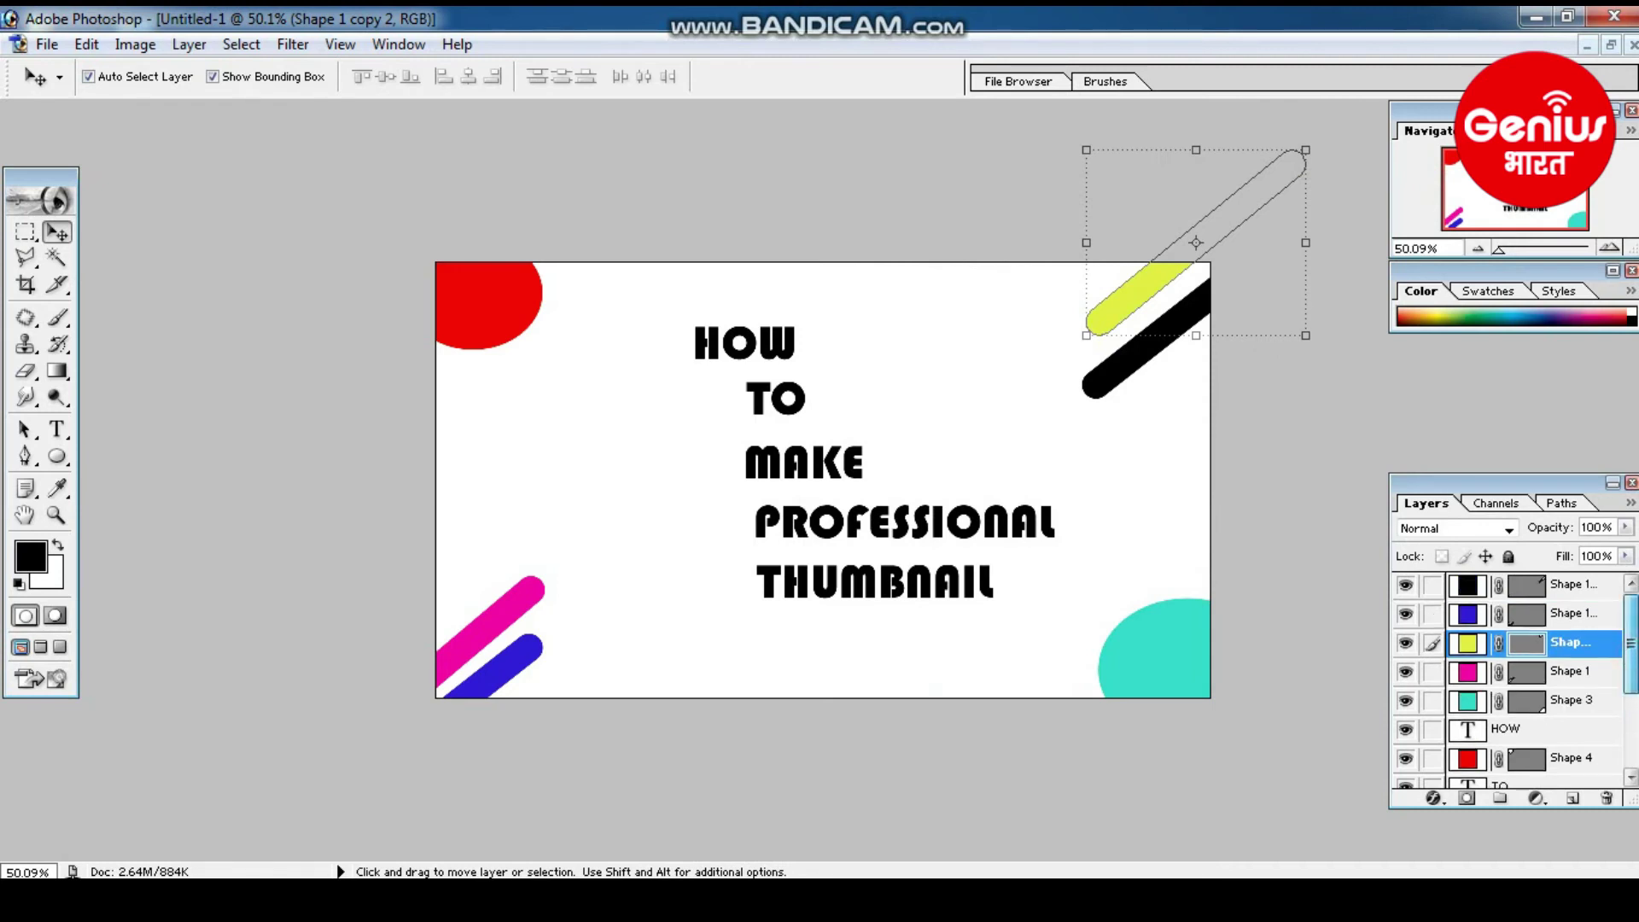
- Fill the top-right black stripe (Shape 1 copy 3) with bright green 40D530
{"action": "left_click", "coordinate": [1567, 584]}
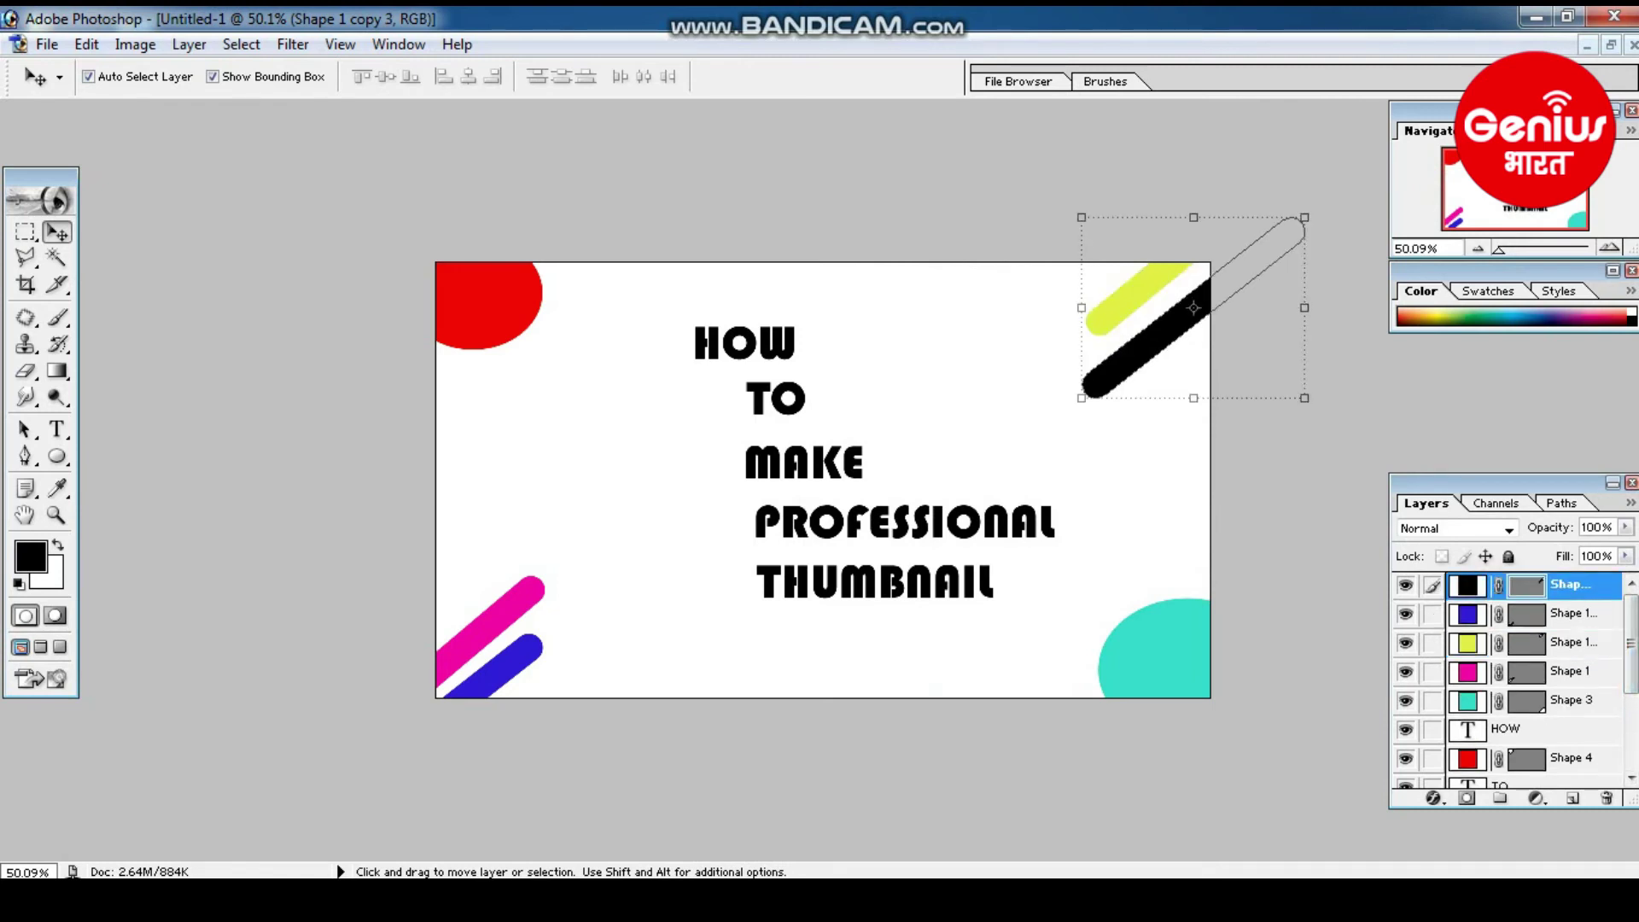
{"action": "double_click", "coordinate": [1468, 585]}
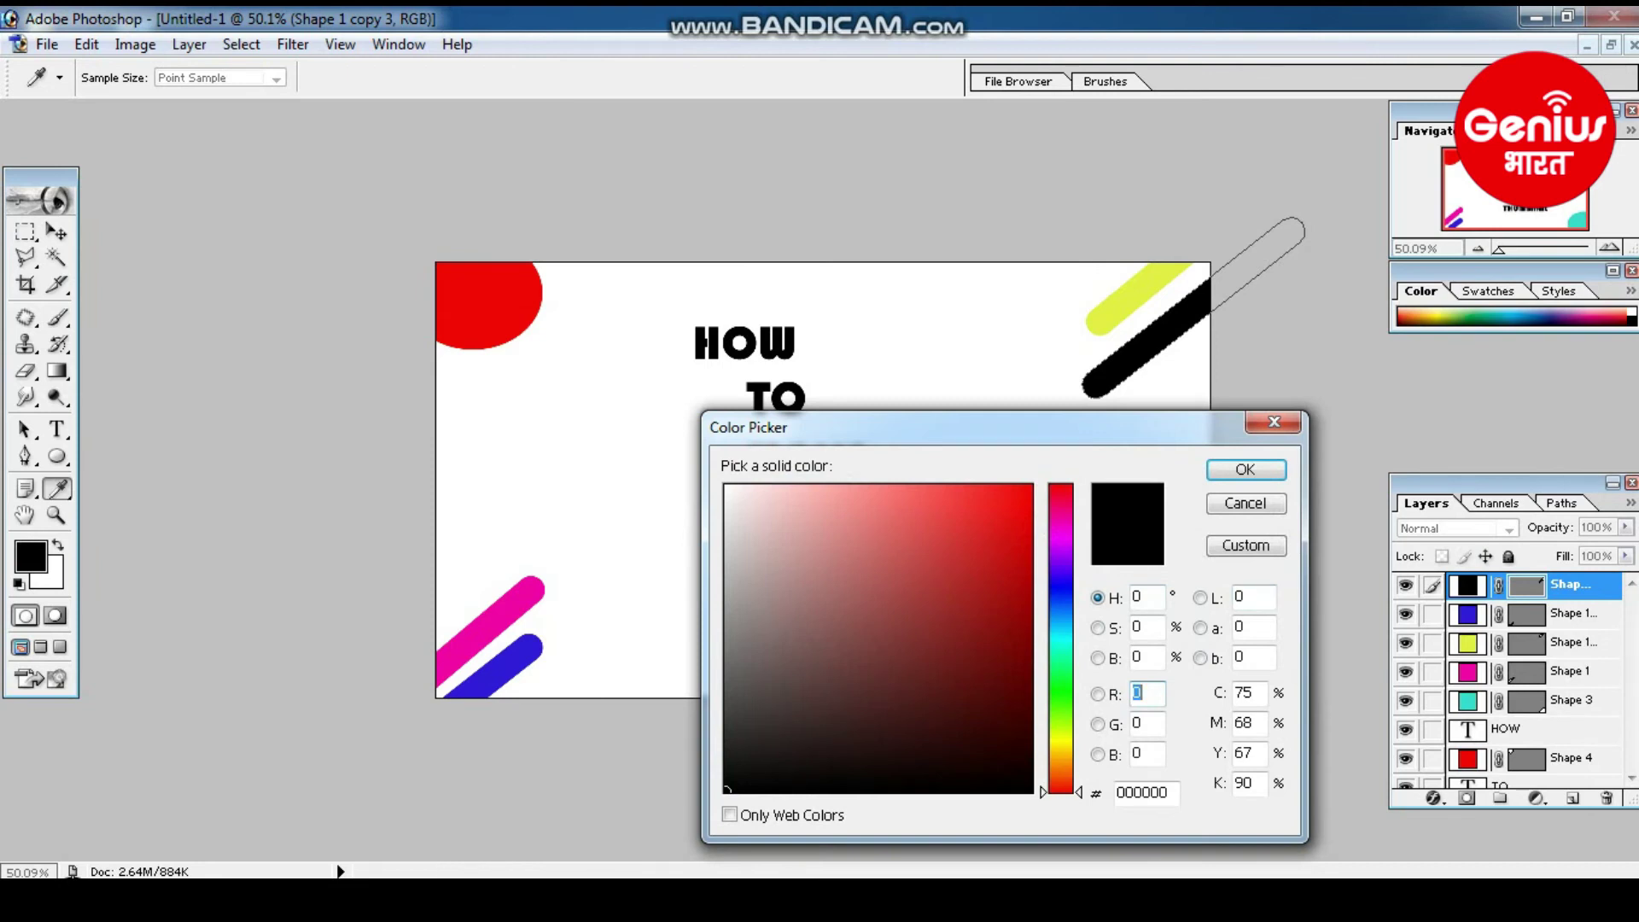
{"action": "left_click", "coordinate": [1061, 680]}
{"action": "left_click_drag", "start_coordinate": [973, 565], "coordinate": [1003, 497]}
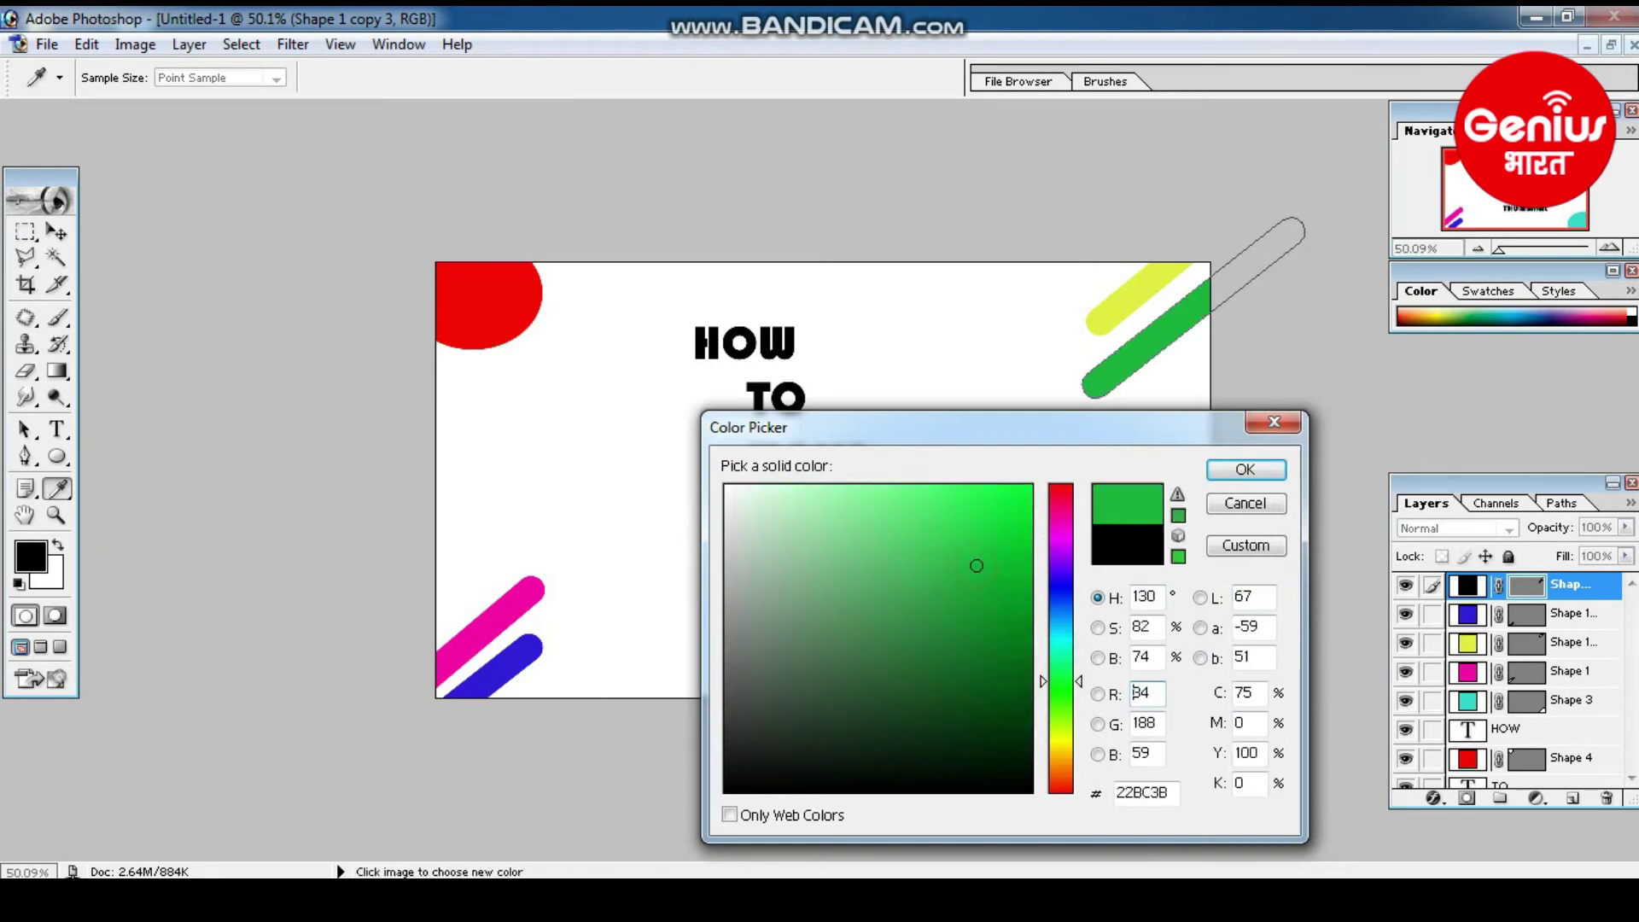
{"action": "left_click", "coordinate": [1263, 393]}
{"action": "mouse_move", "coordinate": [853, 427]}
{"action": "left_mouse_down"}
{"action": "mouse_move", "coordinate": [248, 435]}
{"action": "mouse_move", "coordinate": [435, 479]}
{"action": "left_mouse_up"}
{"action": "left_click", "coordinate": [1035, 681]}
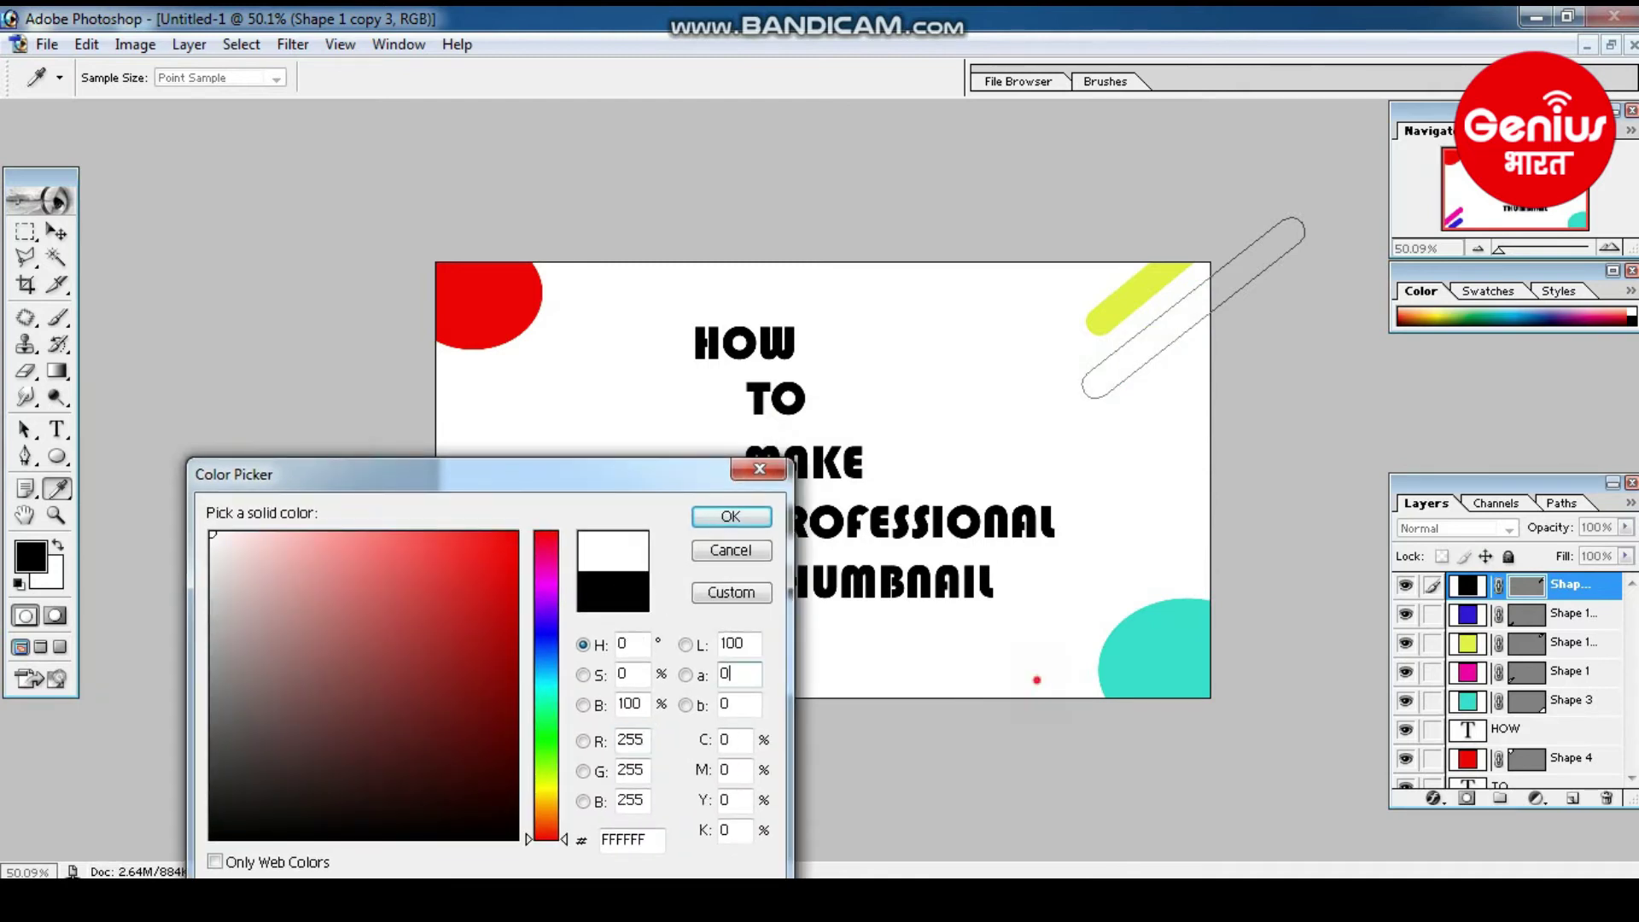
{"action": "left_click", "coordinate": [546, 741]}
{"action": "left_click_drag", "start_coordinate": [402, 604], "coordinate": [447, 582]}
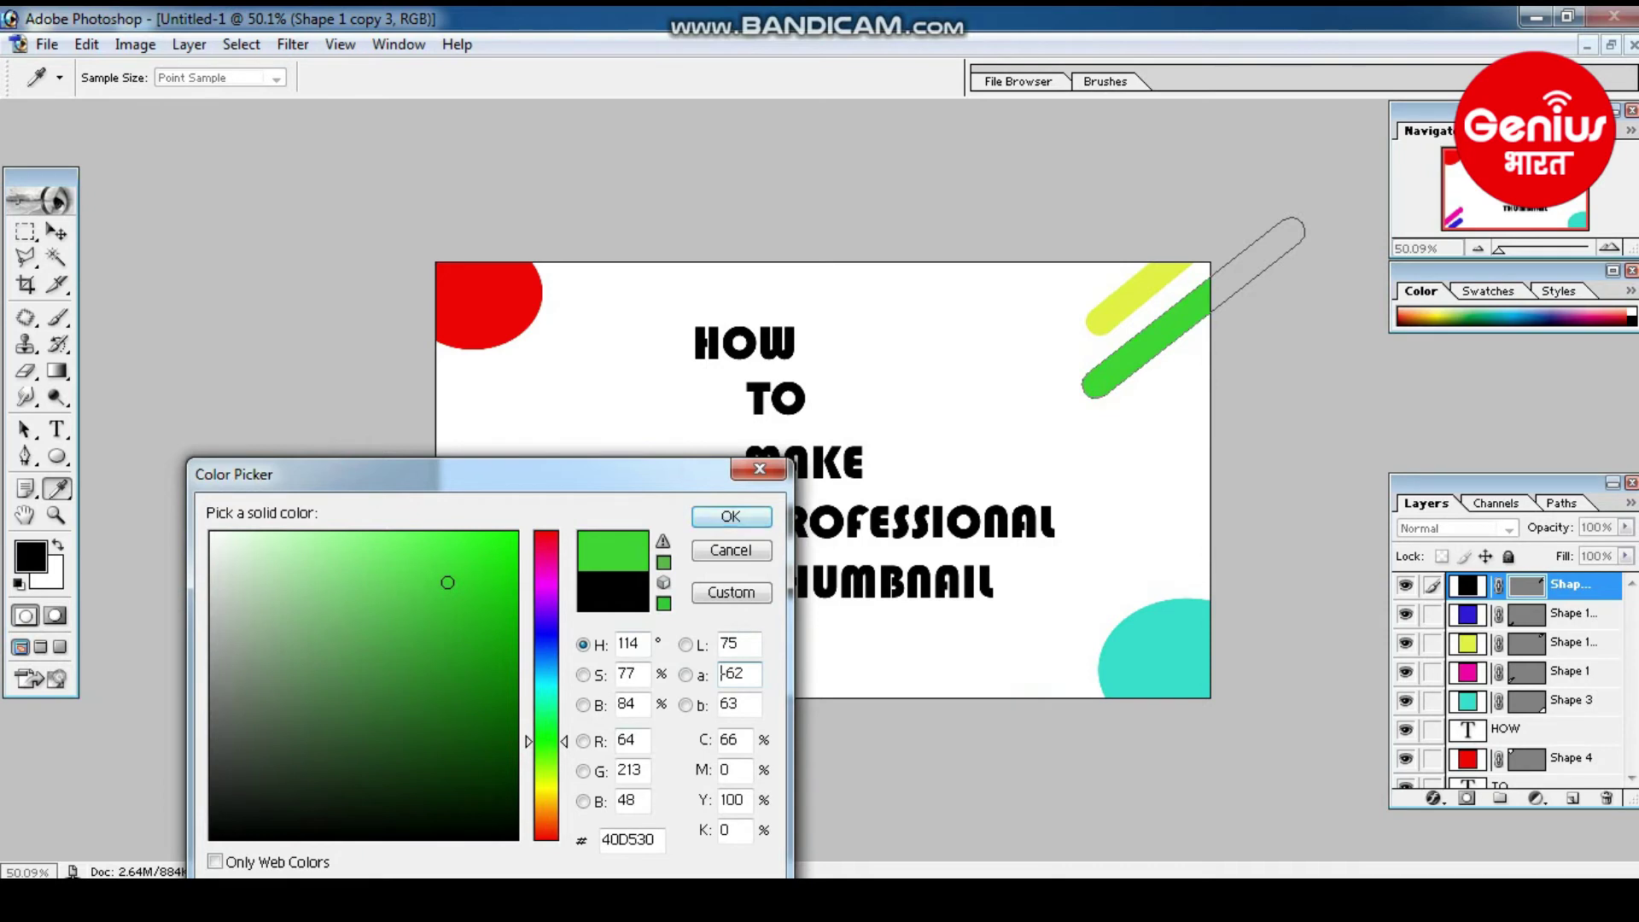
{"action": "key", "text": "Return"}
- Confirm the green fill, return to the Move tool, and select the HOW and background layers
{"action": "key", "text": "v"}
{"action": "left_click", "coordinate": [875, 583]}
{"action": "left_click", "coordinate": [743, 342]}
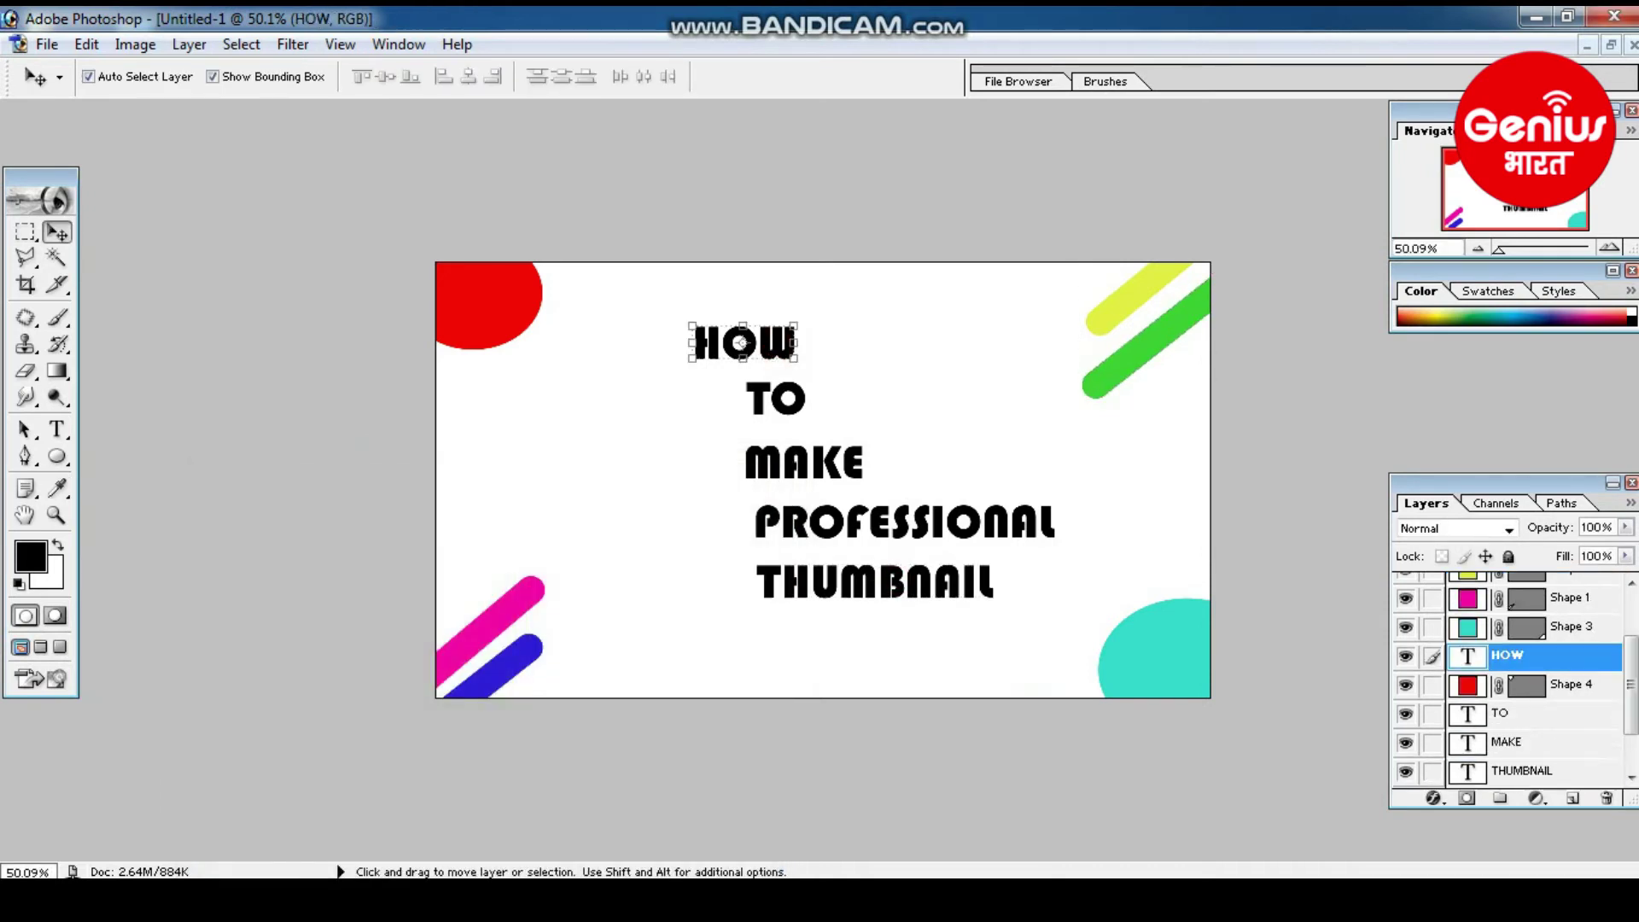
{"action": "left_click", "coordinate": [846, 522]}
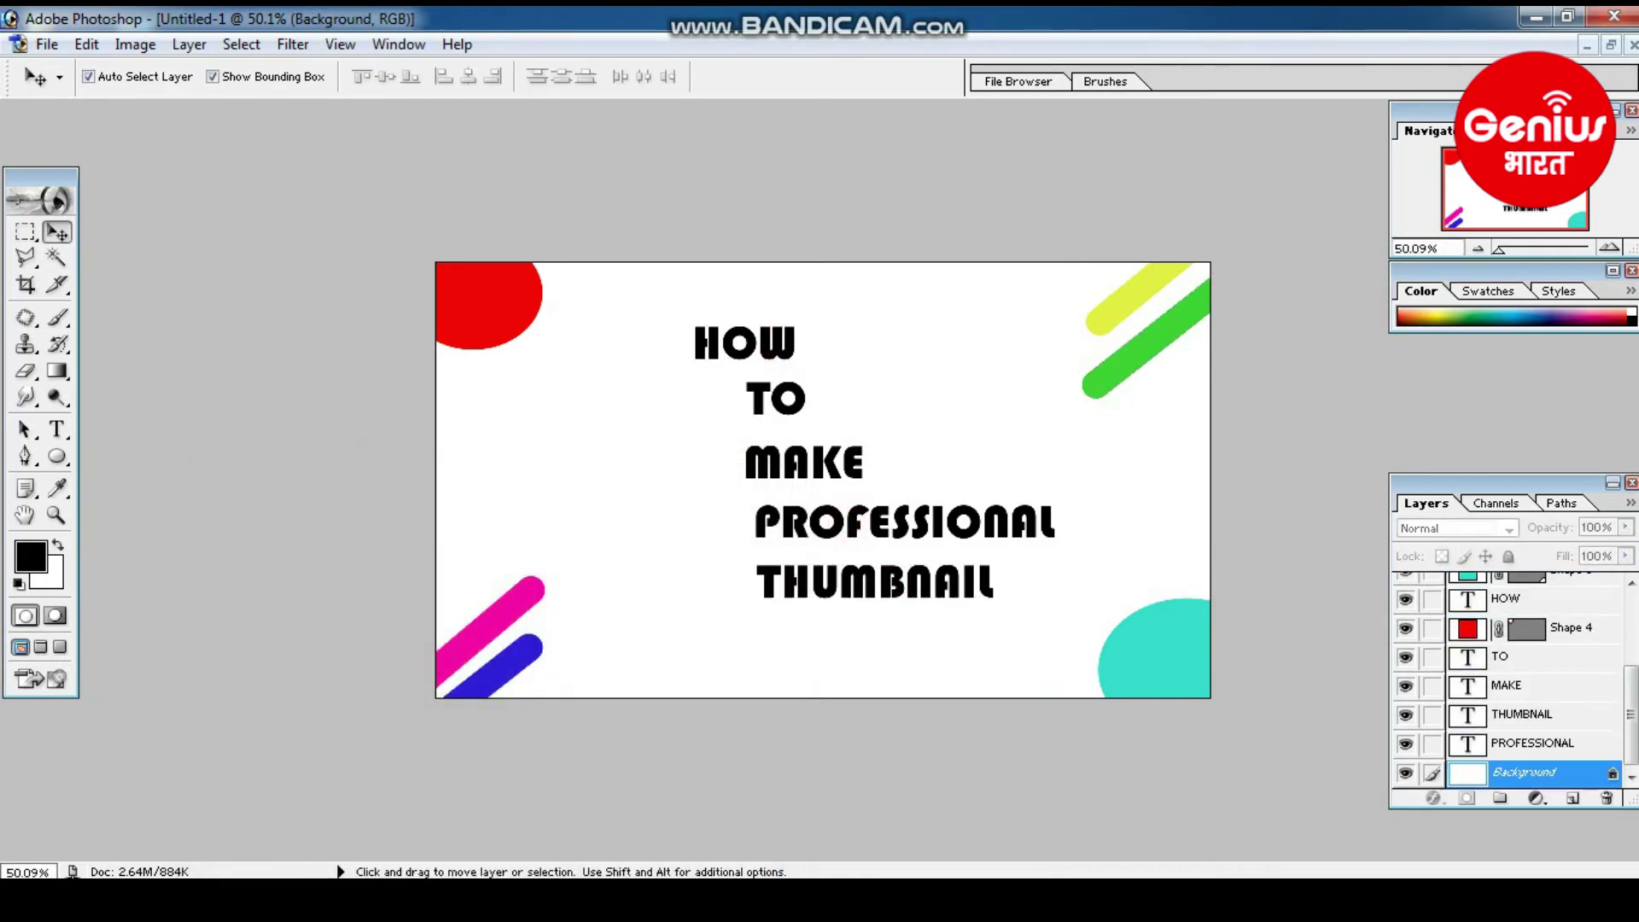
- Open the Layer Style settings for the PROFESSIONAL text layer
{"action": "left_click", "coordinate": [1528, 742]}
{"action": "right_click", "coordinate": [1468, 743]}
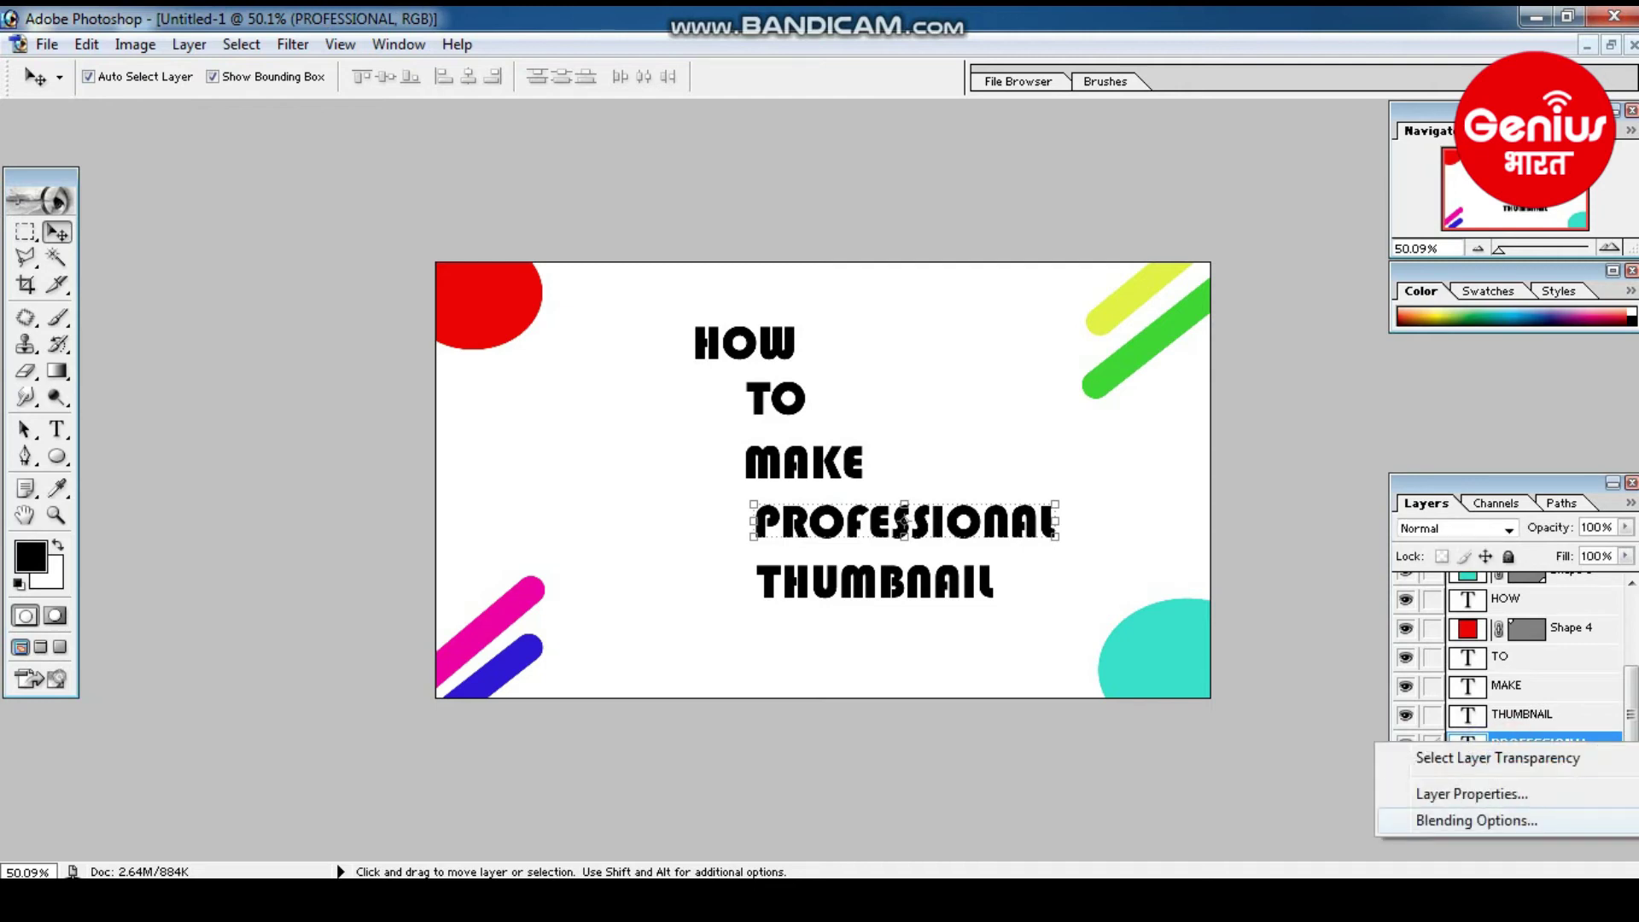
{"action": "key", "text": "Escape"}
{"action": "key", "text": "h"}
{"action": "double_click", "coordinate": [1554, 742]}
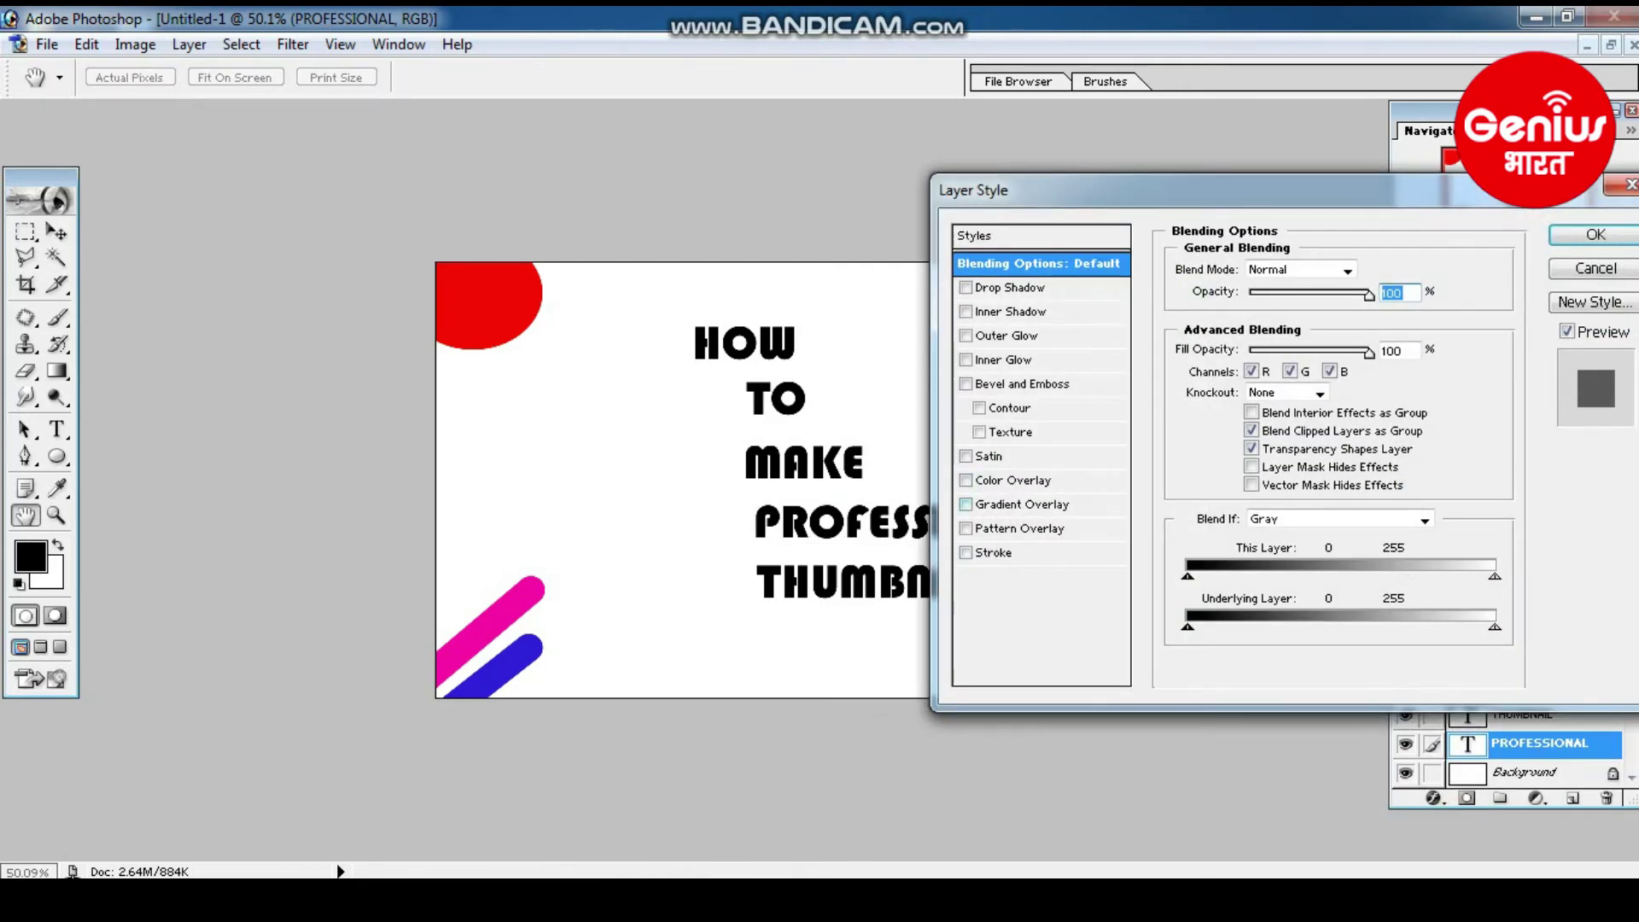
- Apply a red colour overlay and drop shadow to PROFESSIONAL, discarding the trial gradient and inner glow
{"action": "left_click", "coordinate": [1011, 504]}
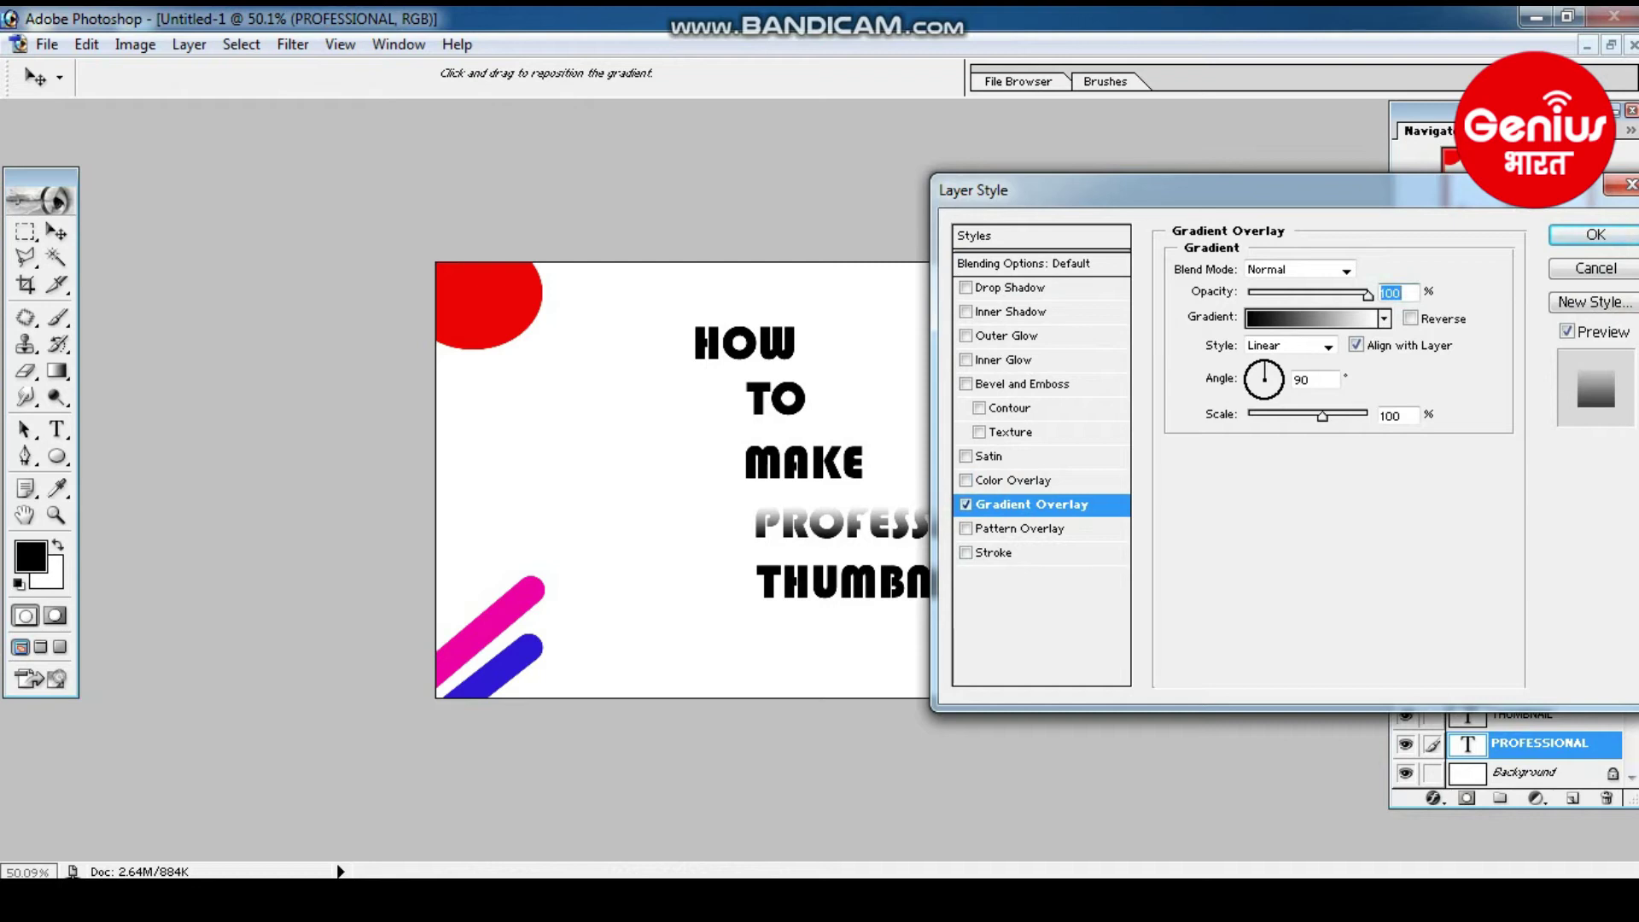
{"action": "left_click", "coordinate": [965, 504]}
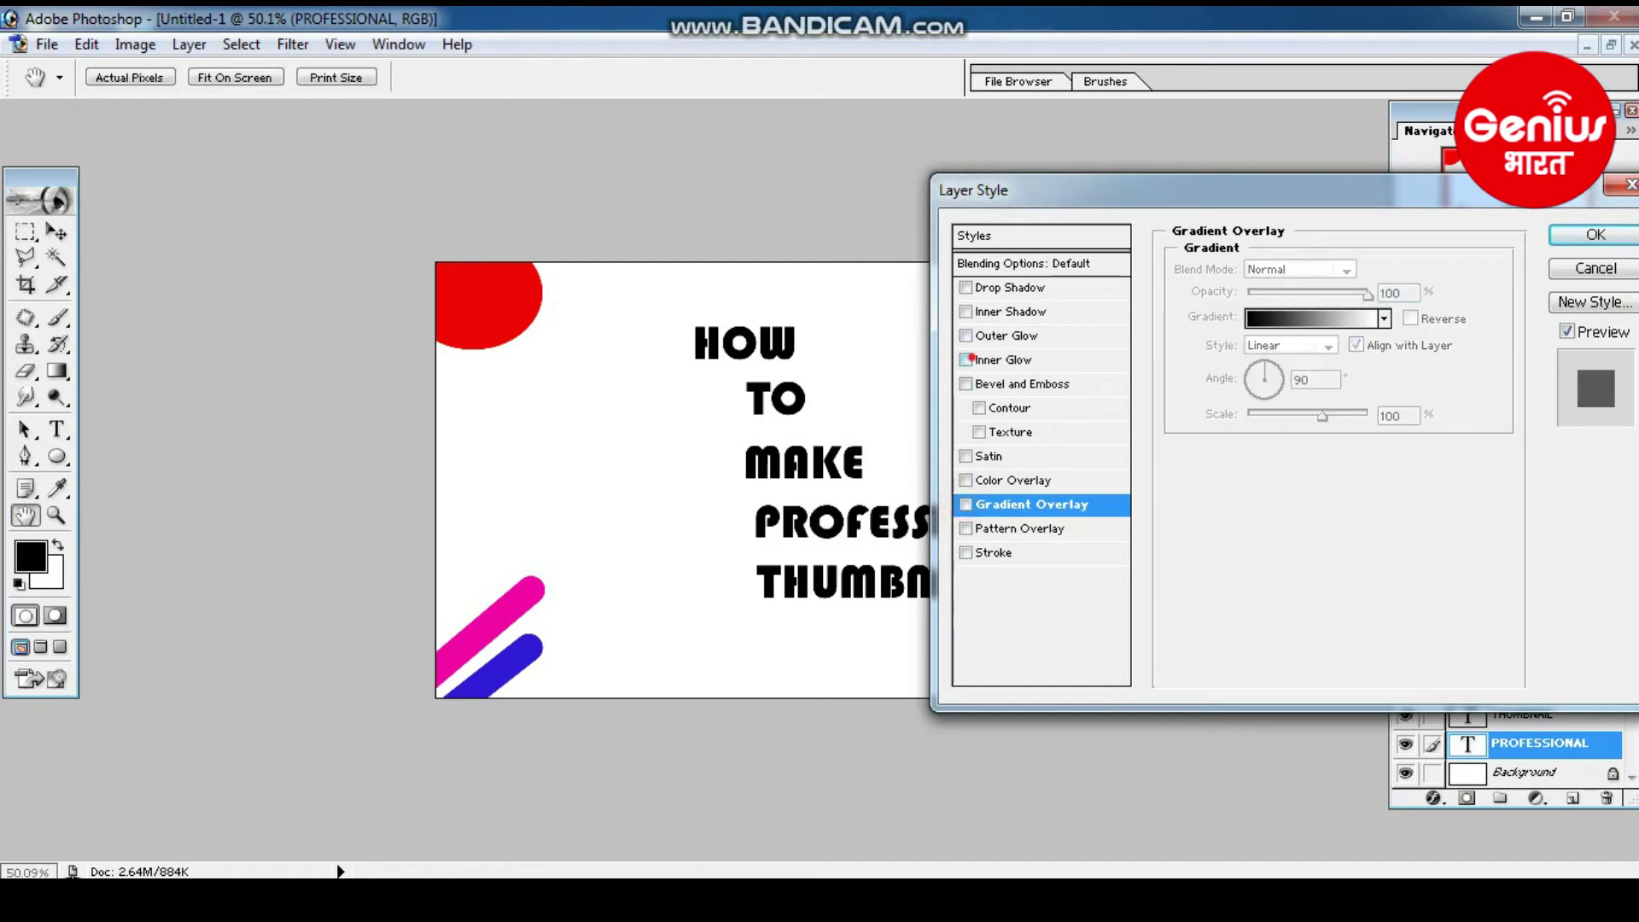
{"action": "left_click", "coordinate": [966, 360]}
{"action": "left_click", "coordinate": [966, 359]}
{"action": "left_click", "coordinate": [1022, 479]}
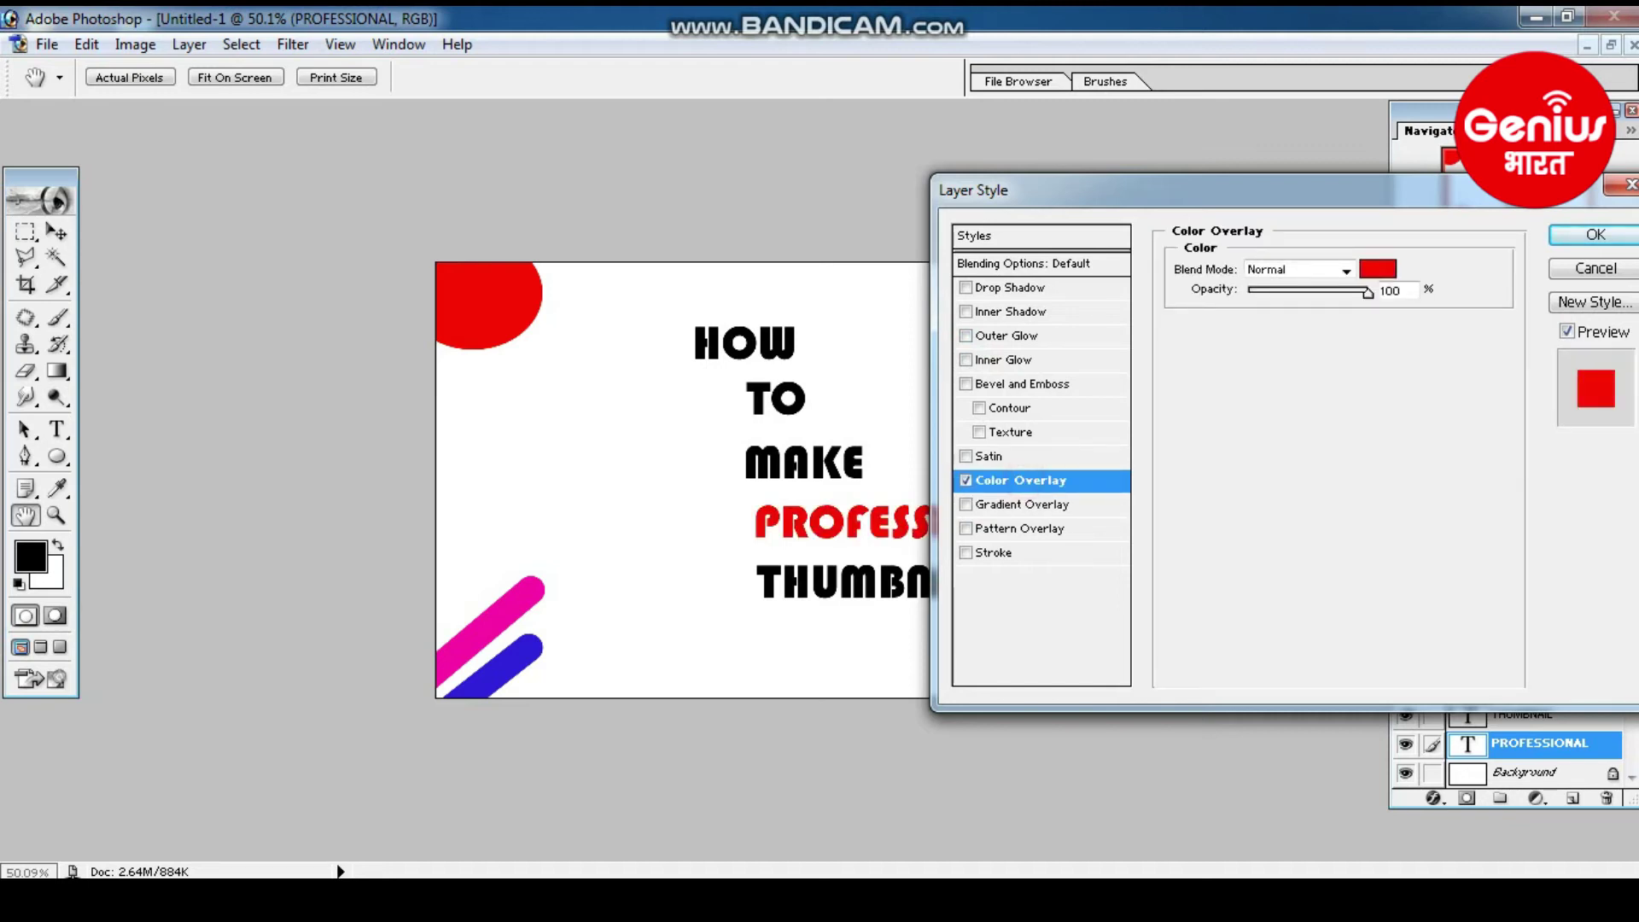
{"action": "left_click", "coordinate": [1008, 359]}
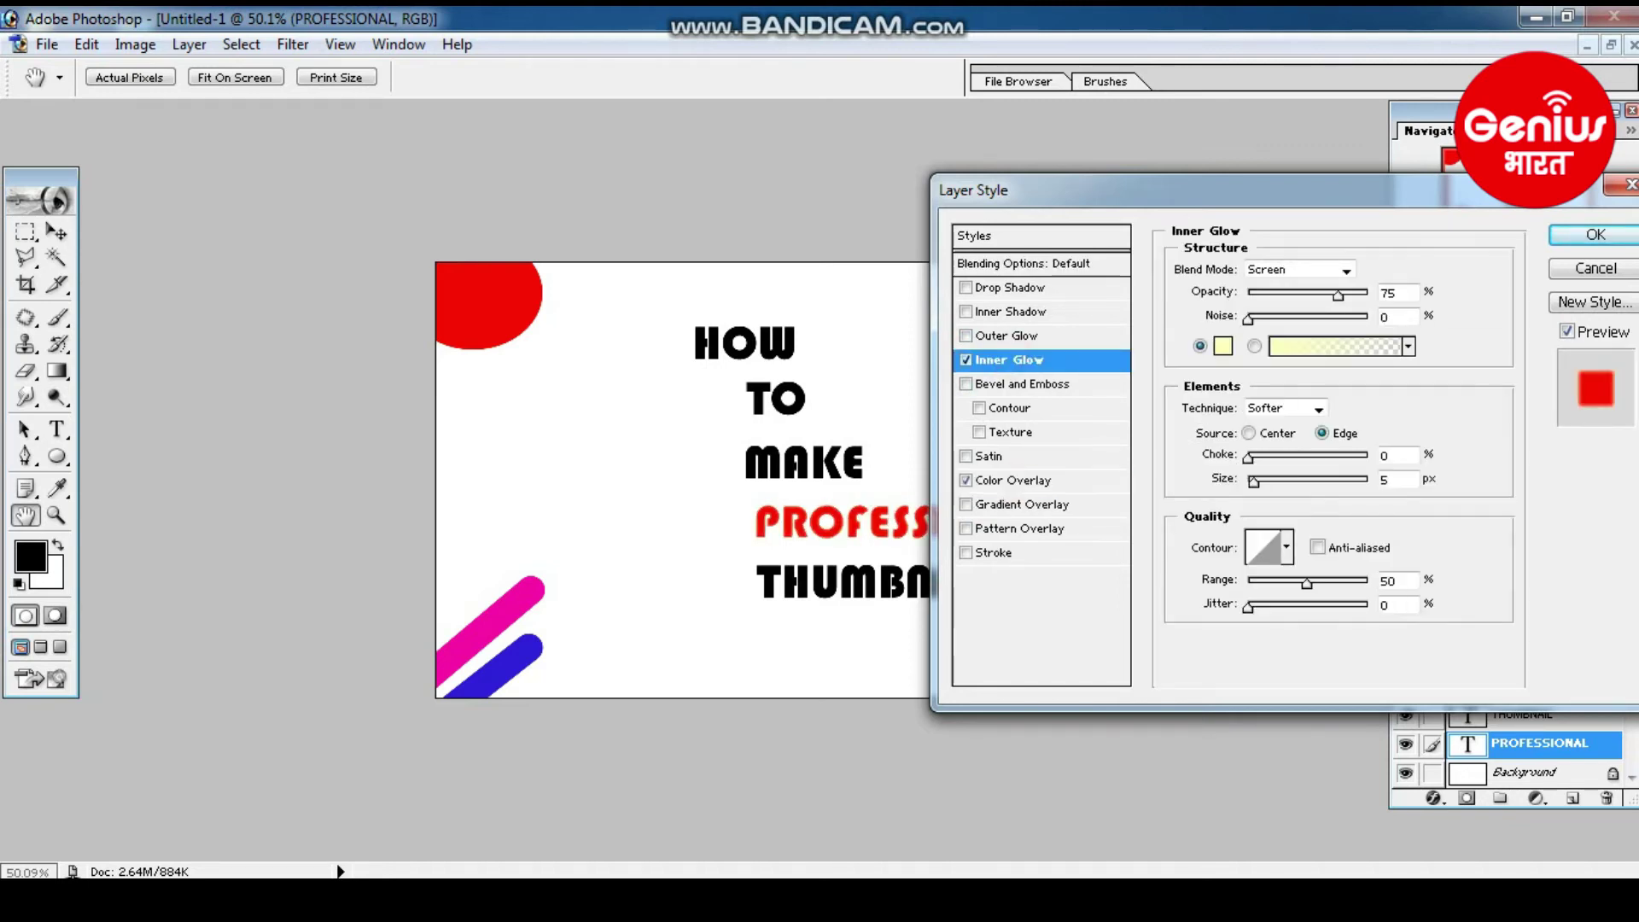
{"action": "left_click", "coordinate": [966, 359]}
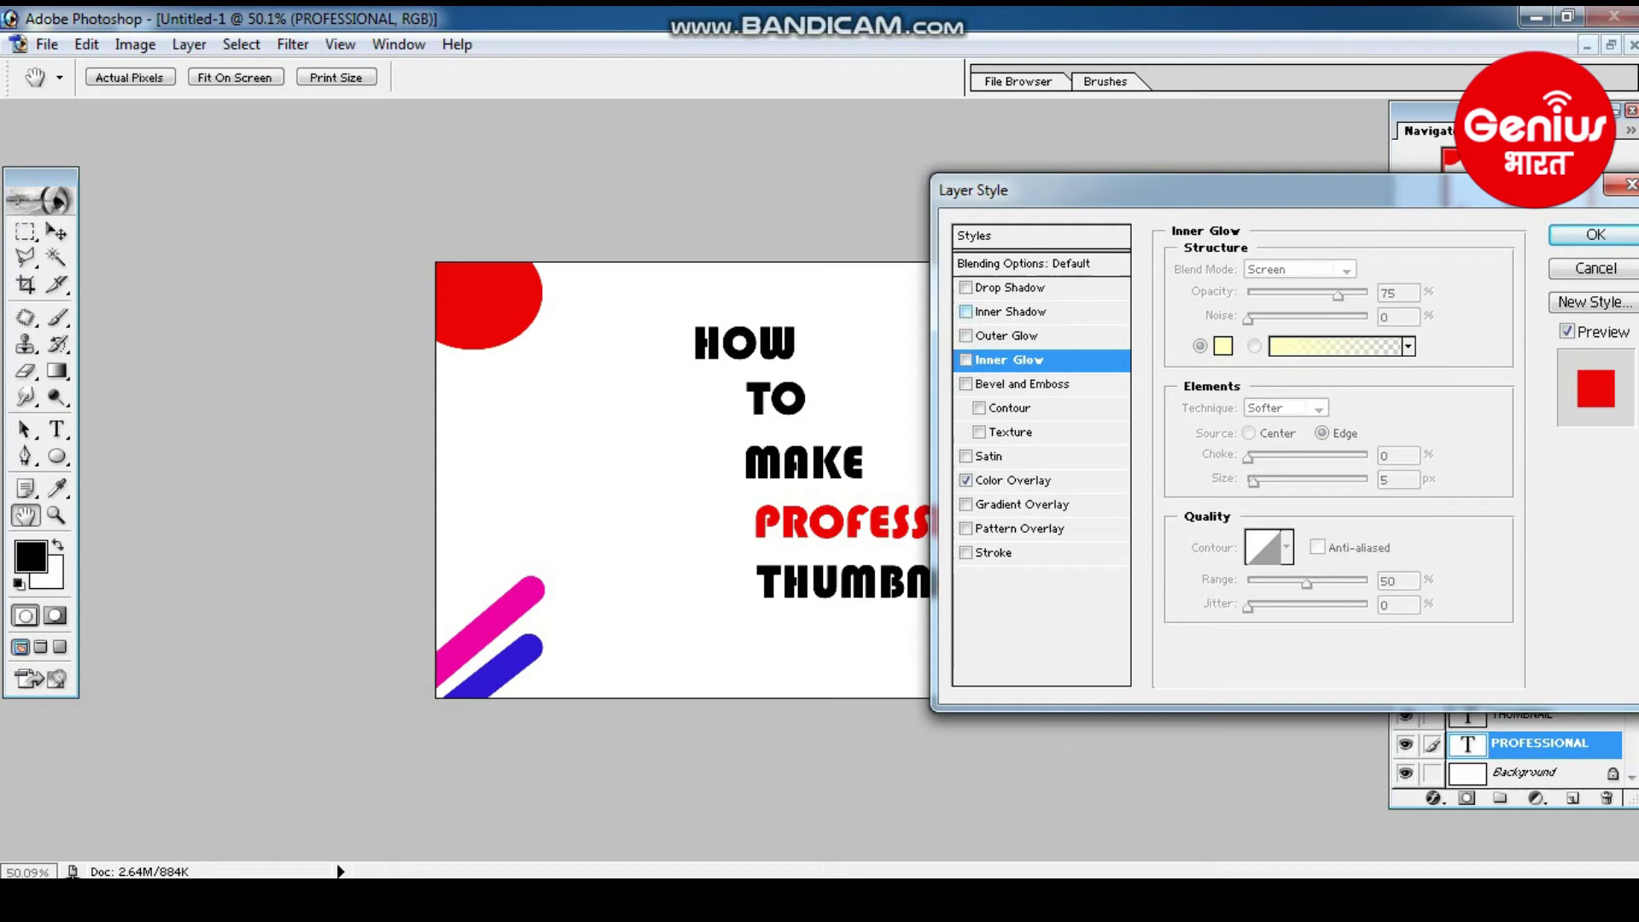
{"action": "left_click", "coordinate": [1009, 287]}
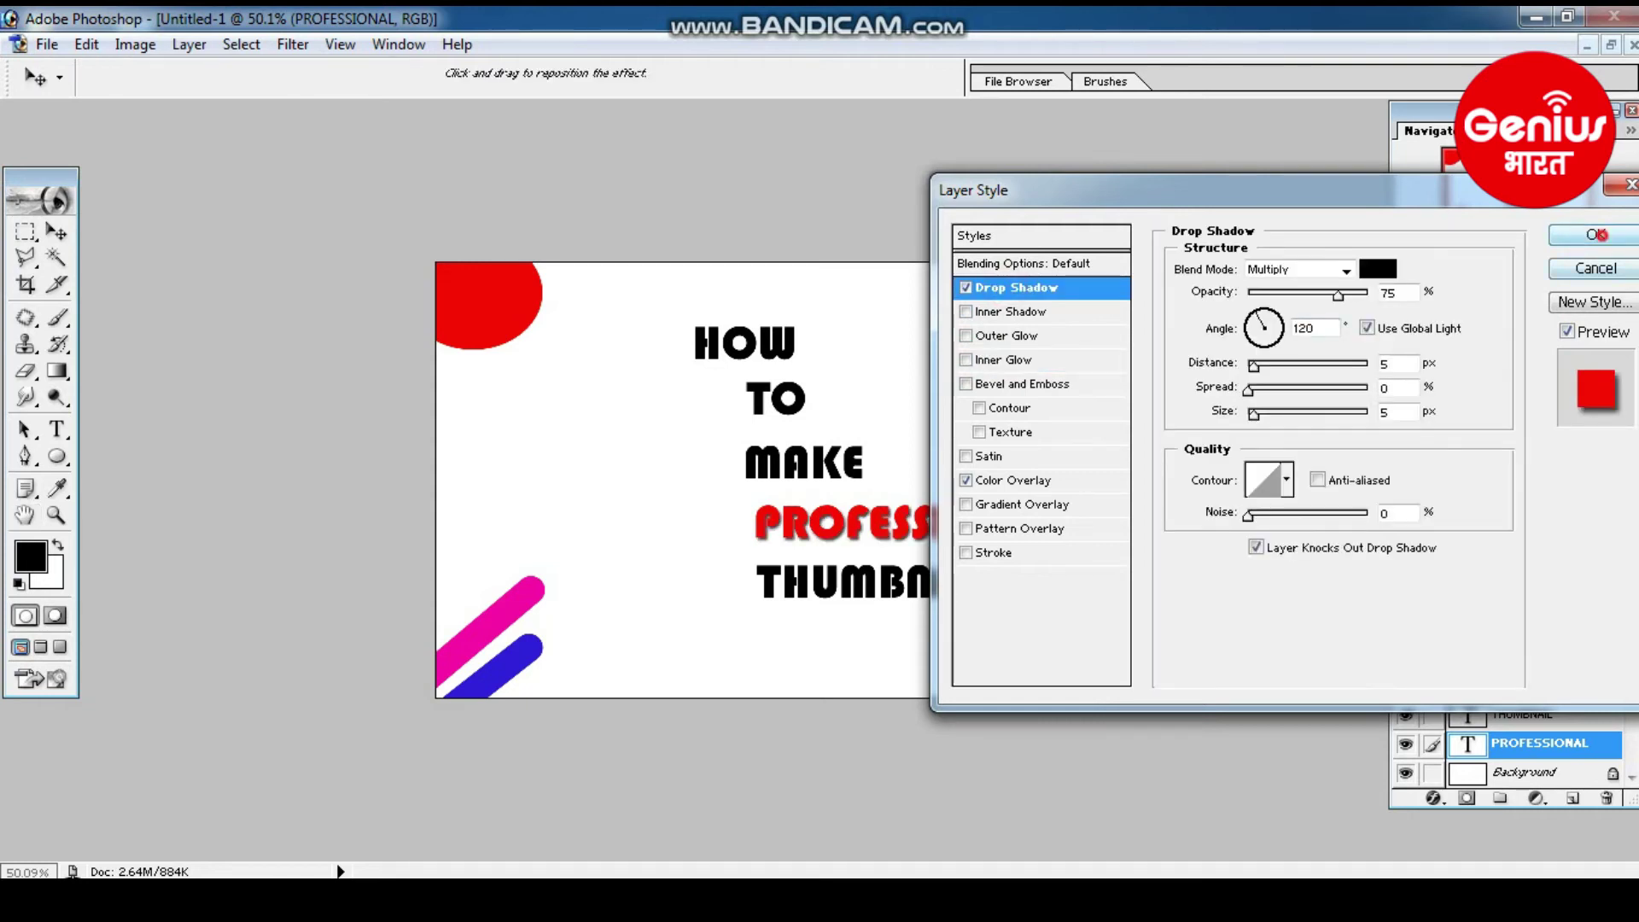
{"action": "left_click", "coordinate": [1595, 235]}
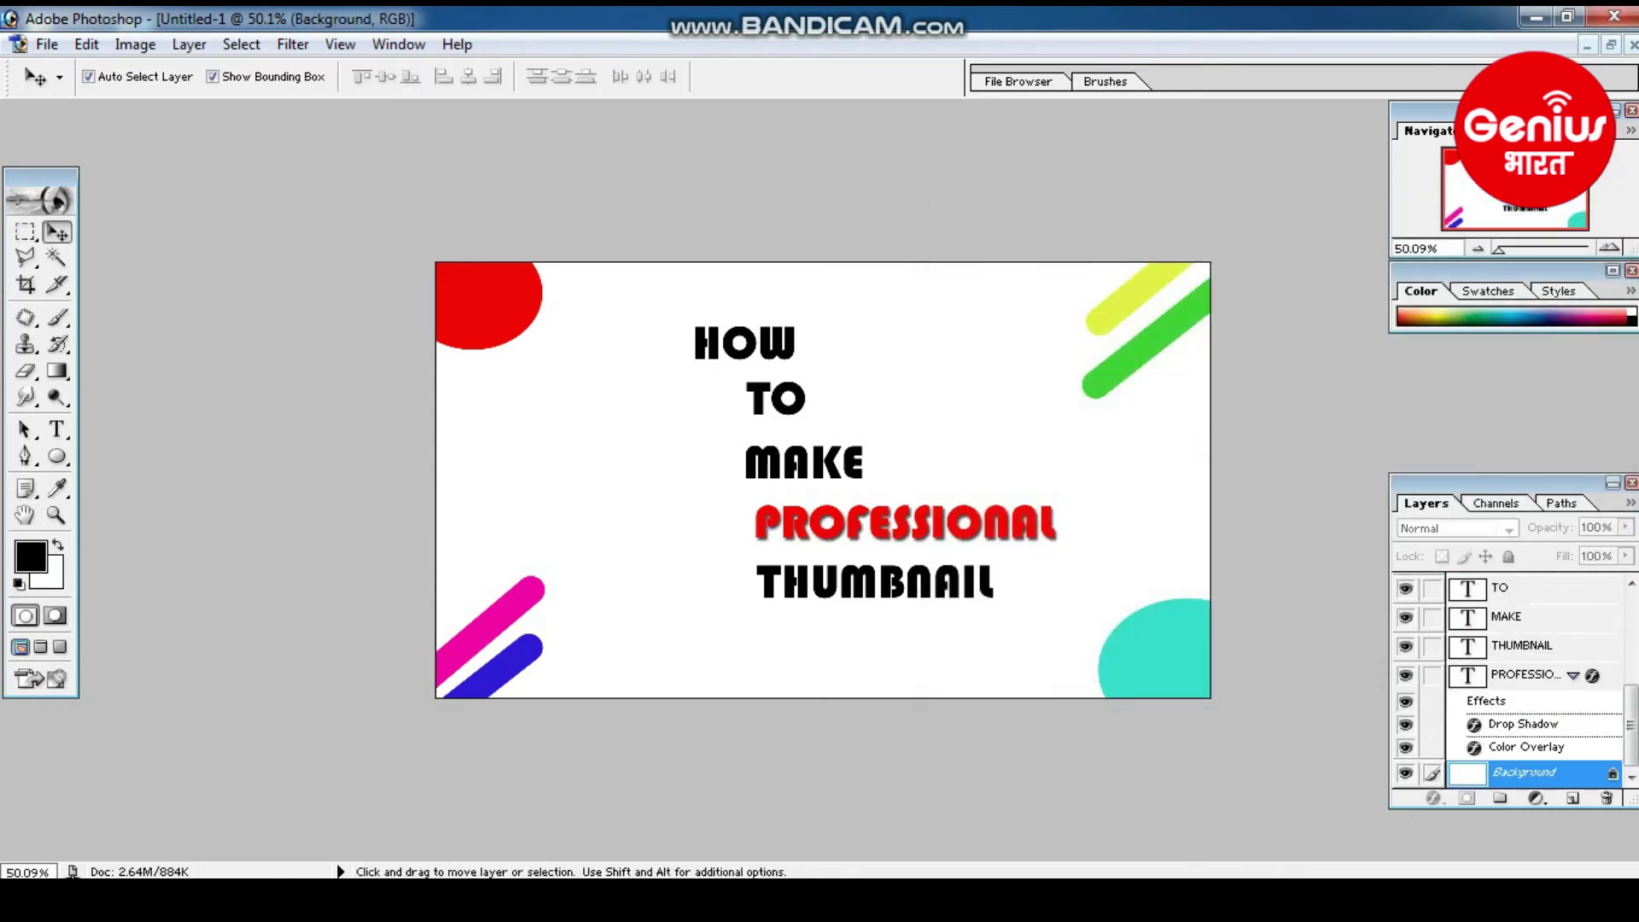
{"action": "left_click", "coordinate": [872, 582]}
- Open the Layer Style settings for the THUMBNAIL text layer
{"action": "right_click", "coordinate": [1467, 646]}
{"action": "key", "text": "Escape"}
{"action": "key", "text": "h"}
{"action": "double_click", "coordinate": [1588, 646]}
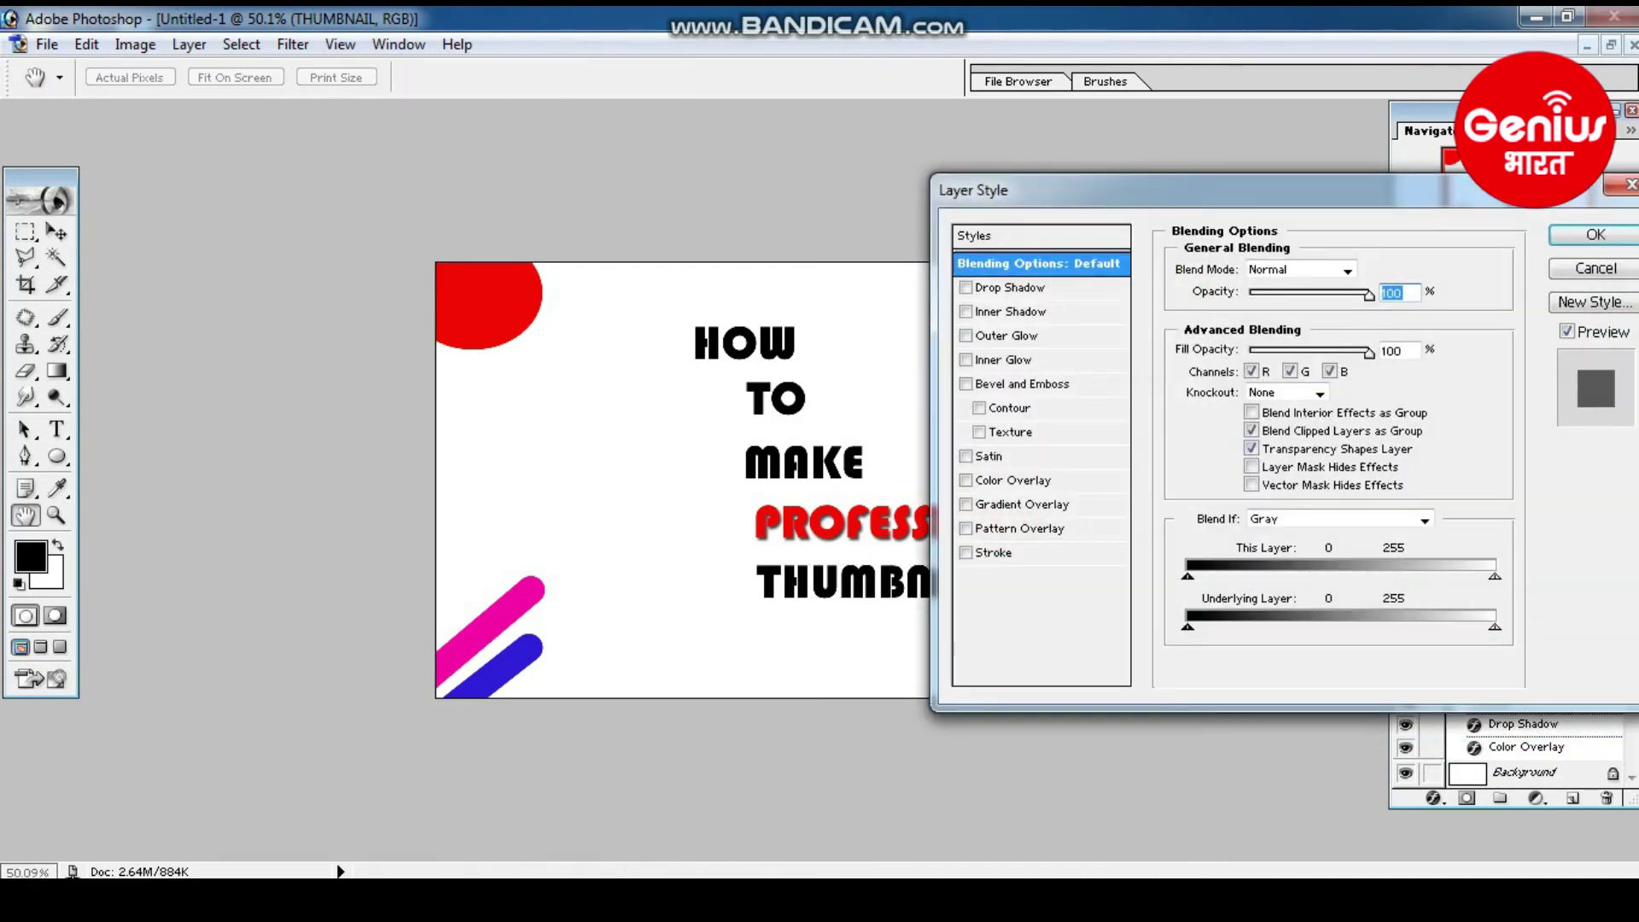
- Give THUMBNAIL a purple D713E3 colour overlay
{"action": "left_click", "coordinate": [1021, 480]}
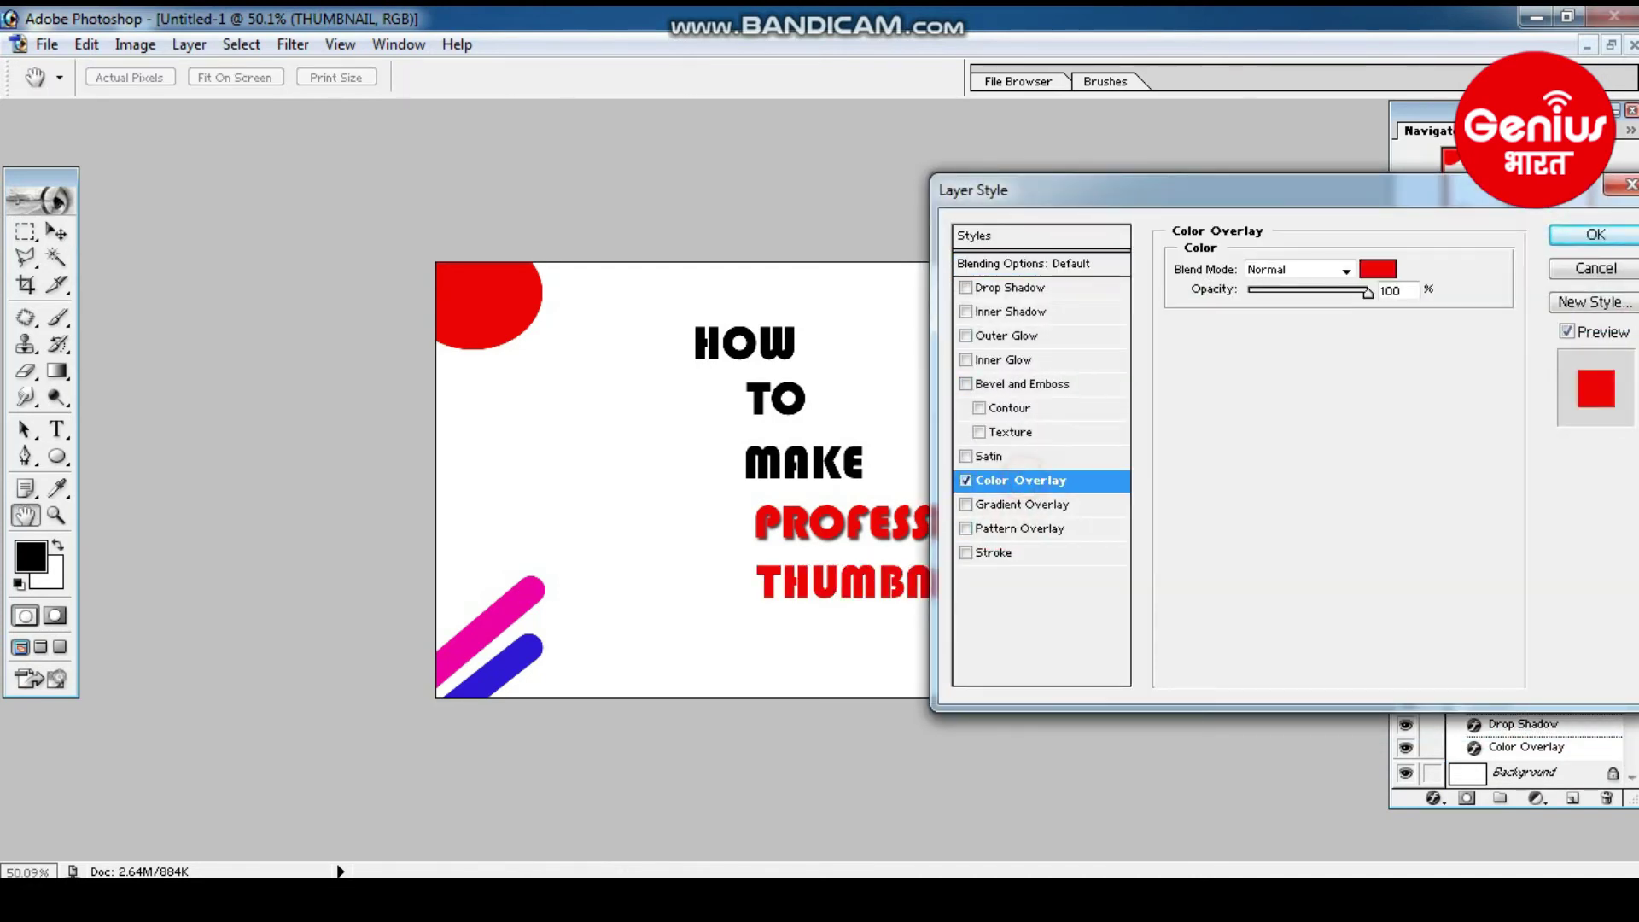
{"action": "left_click", "coordinate": [1377, 269]}
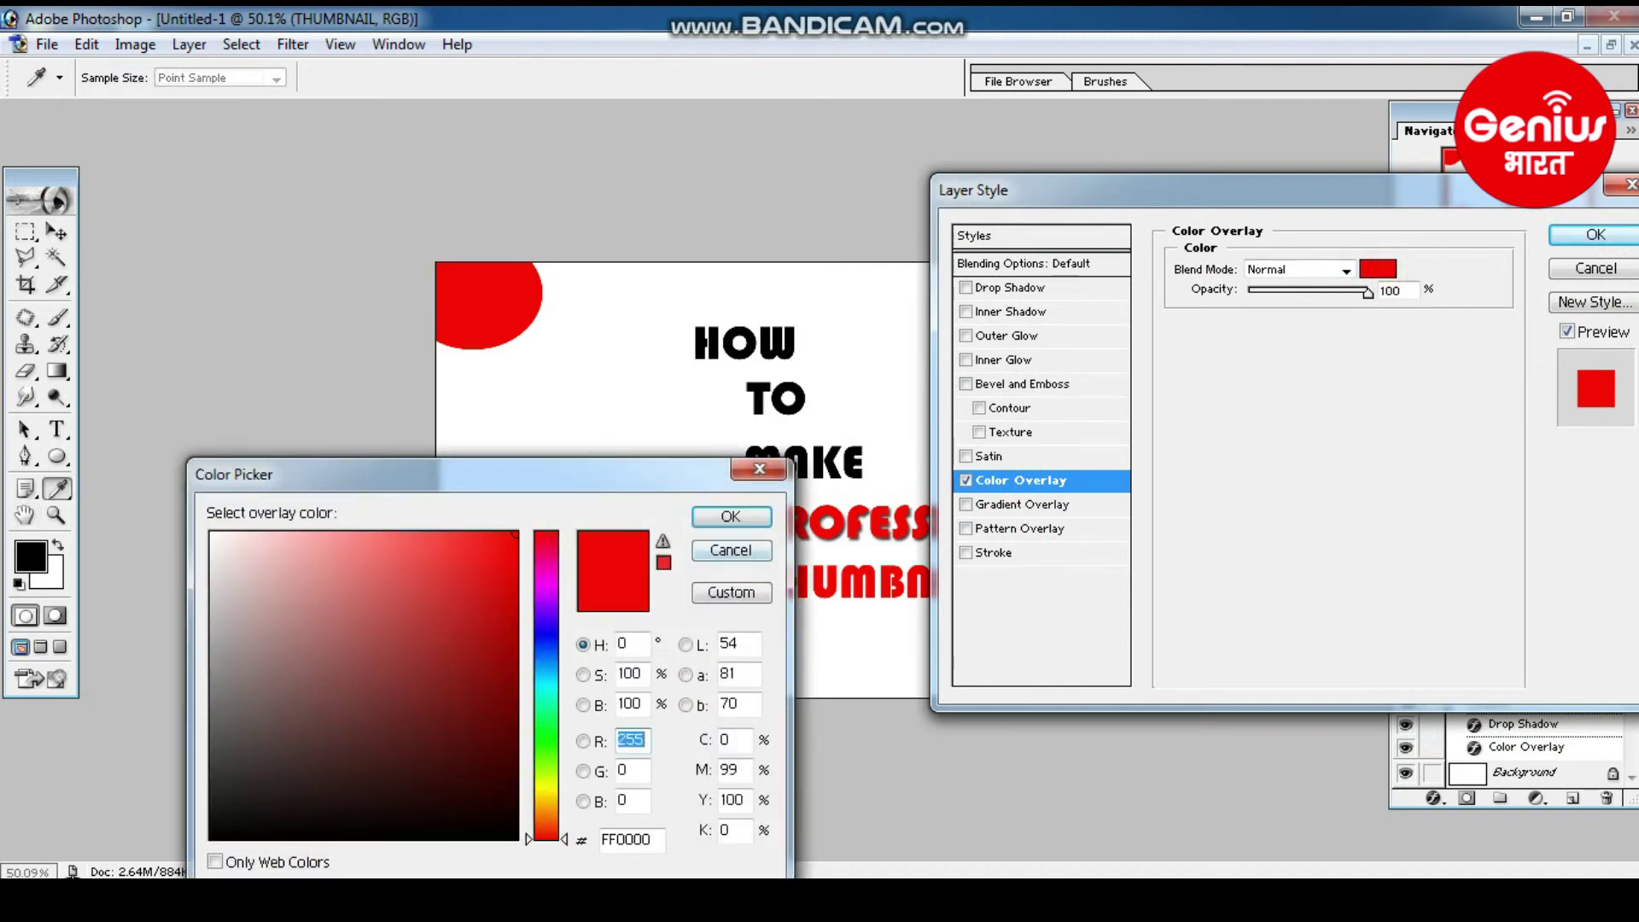
{"action": "left_click", "coordinate": [546, 585]}
{"action": "left_click", "coordinate": [392, 586]}
{"action": "left_click", "coordinate": [492, 565]}
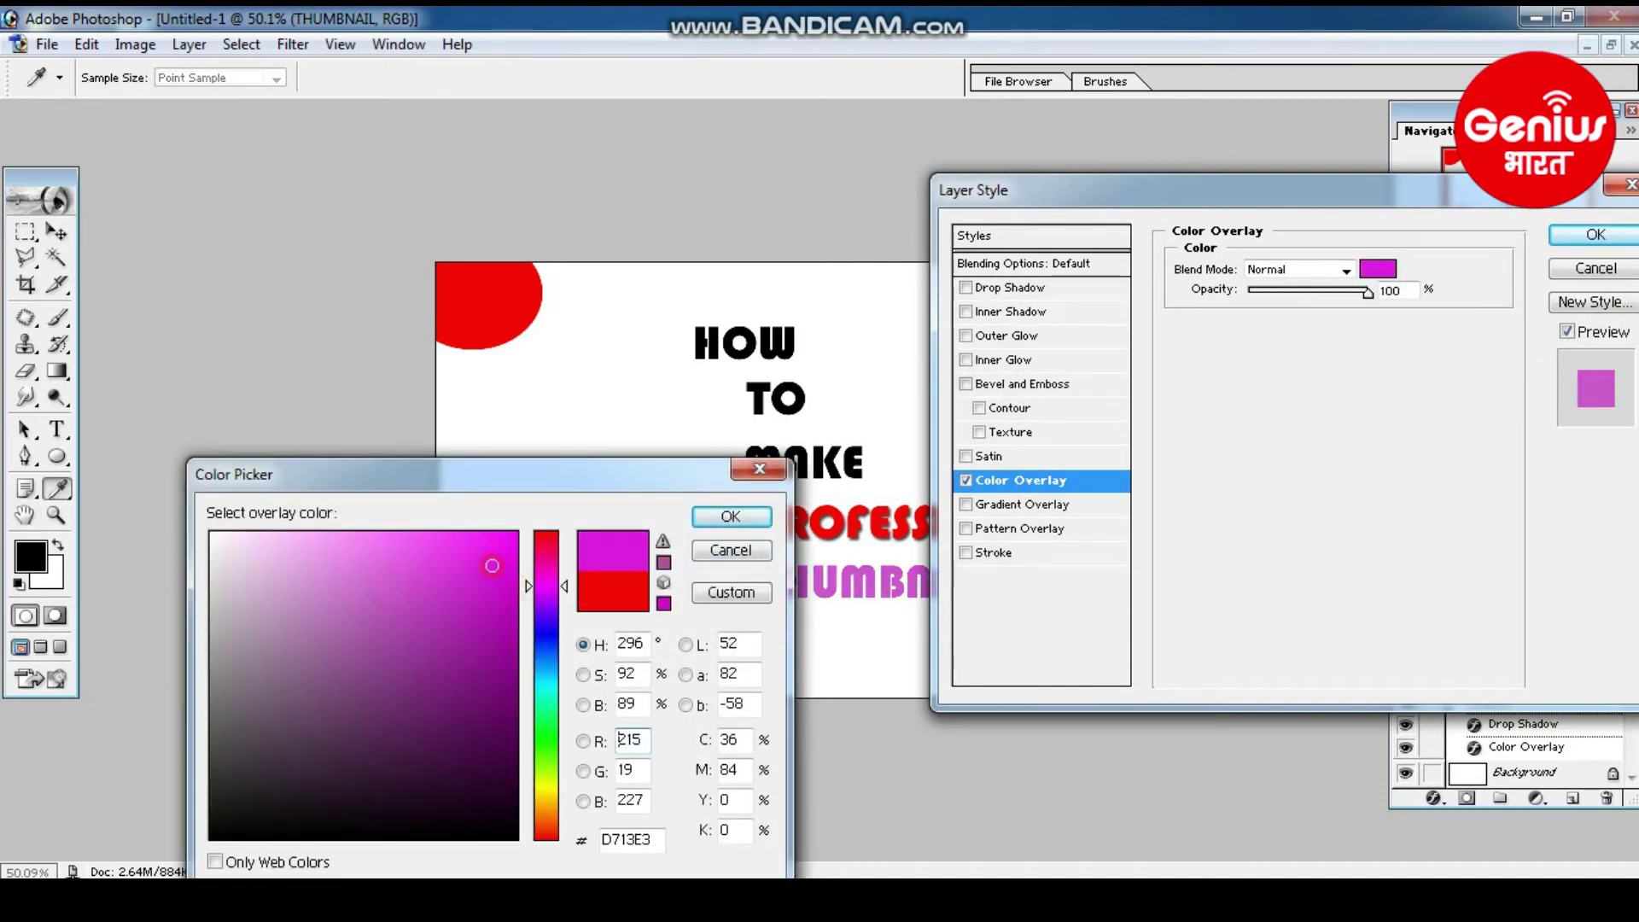
{"action": "left_click", "coordinate": [731, 516]}
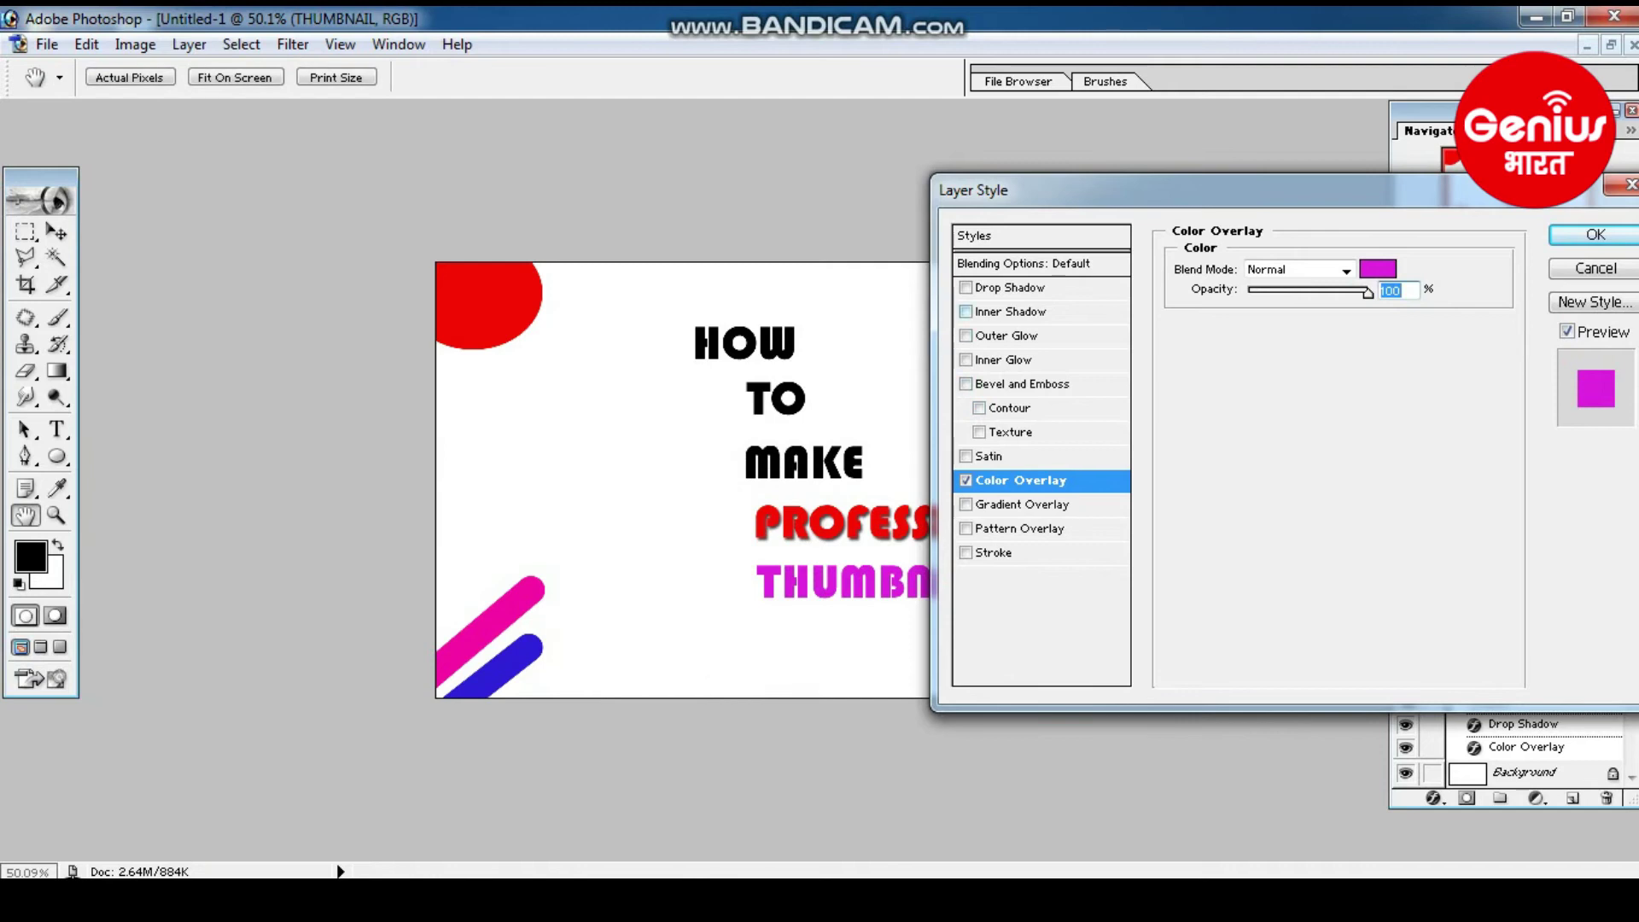
- Add a drop shadow at an adjusted angle to THUMBNAIL and apply the effects
{"action": "left_click", "coordinate": [965, 288]}
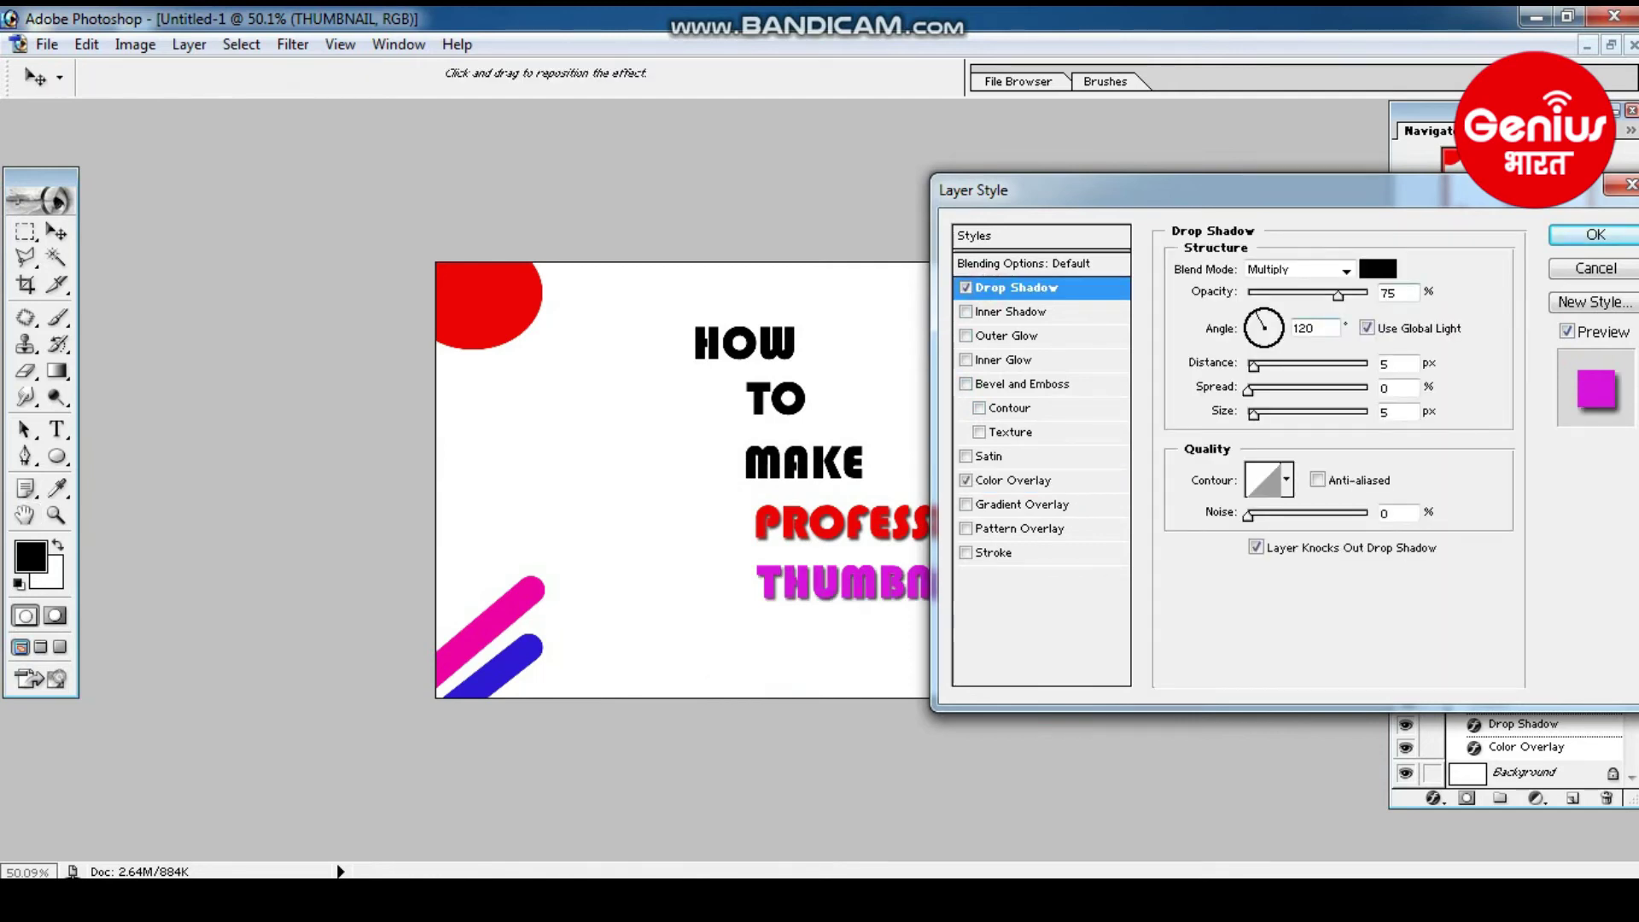
{"action": "left_click", "coordinate": [1264, 318]}
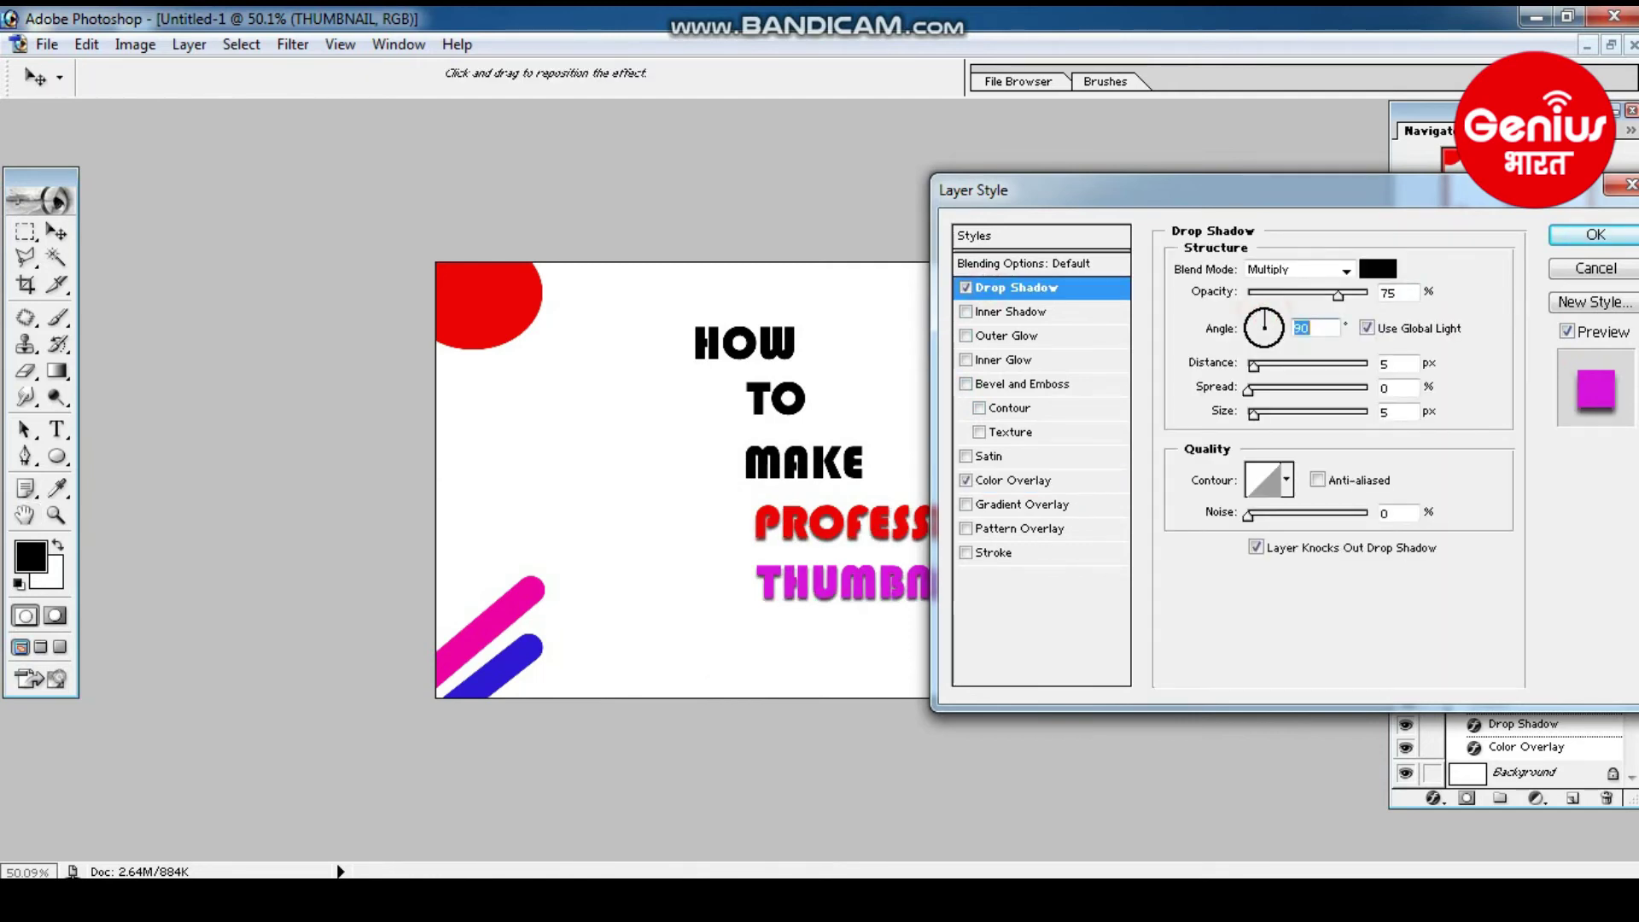
{"action": "left_click_drag", "start_coordinate": [1265, 315], "coordinate": [1276, 329]}
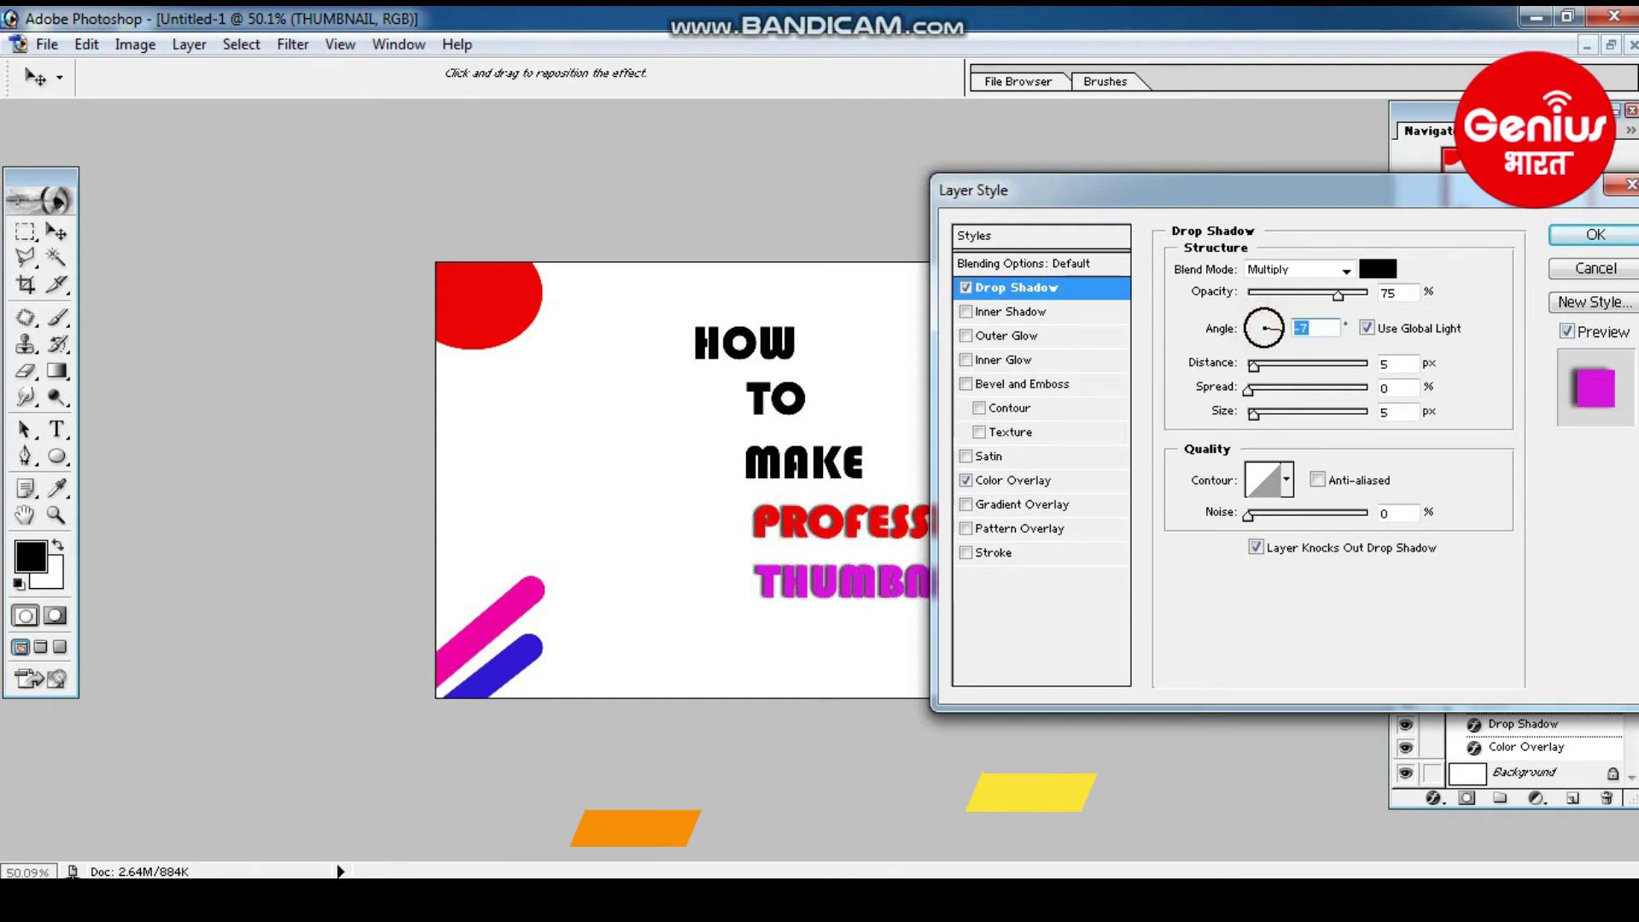
{"action": "left_click", "coordinate": [1595, 234]}
{"action": "left_click", "coordinate": [1204, 406]}
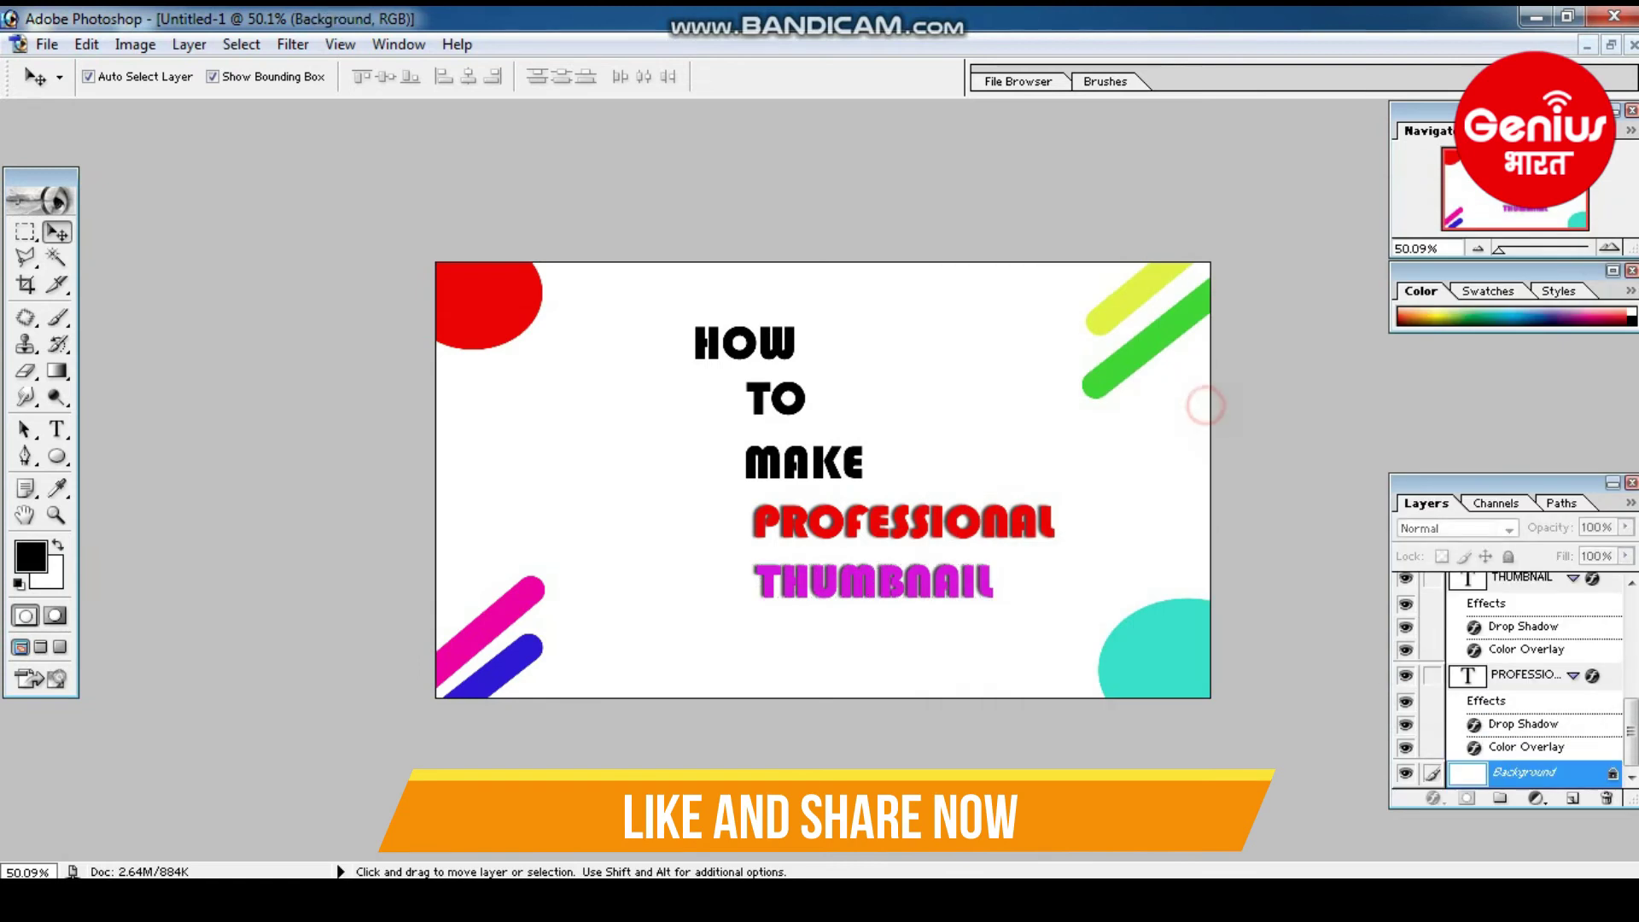
- Open the Blending Options for the MAKE text layer
{"action": "left_click", "coordinate": [802, 463]}
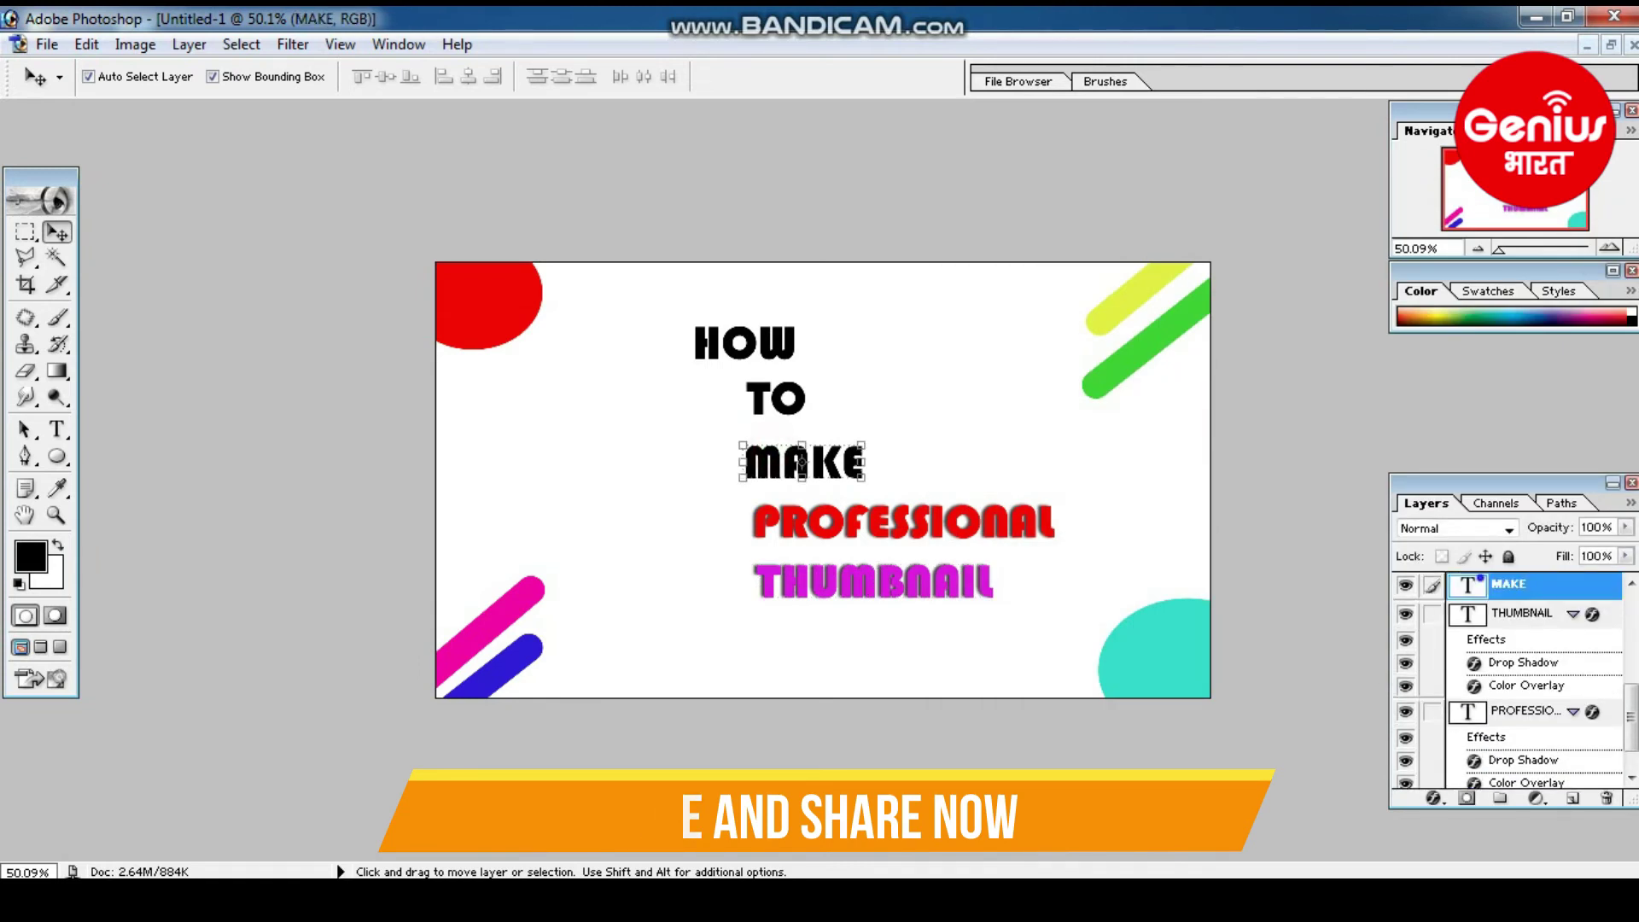
{"action": "right_click", "coordinate": [1508, 584]}
{"action": "left_click", "coordinate": [1468, 659]}
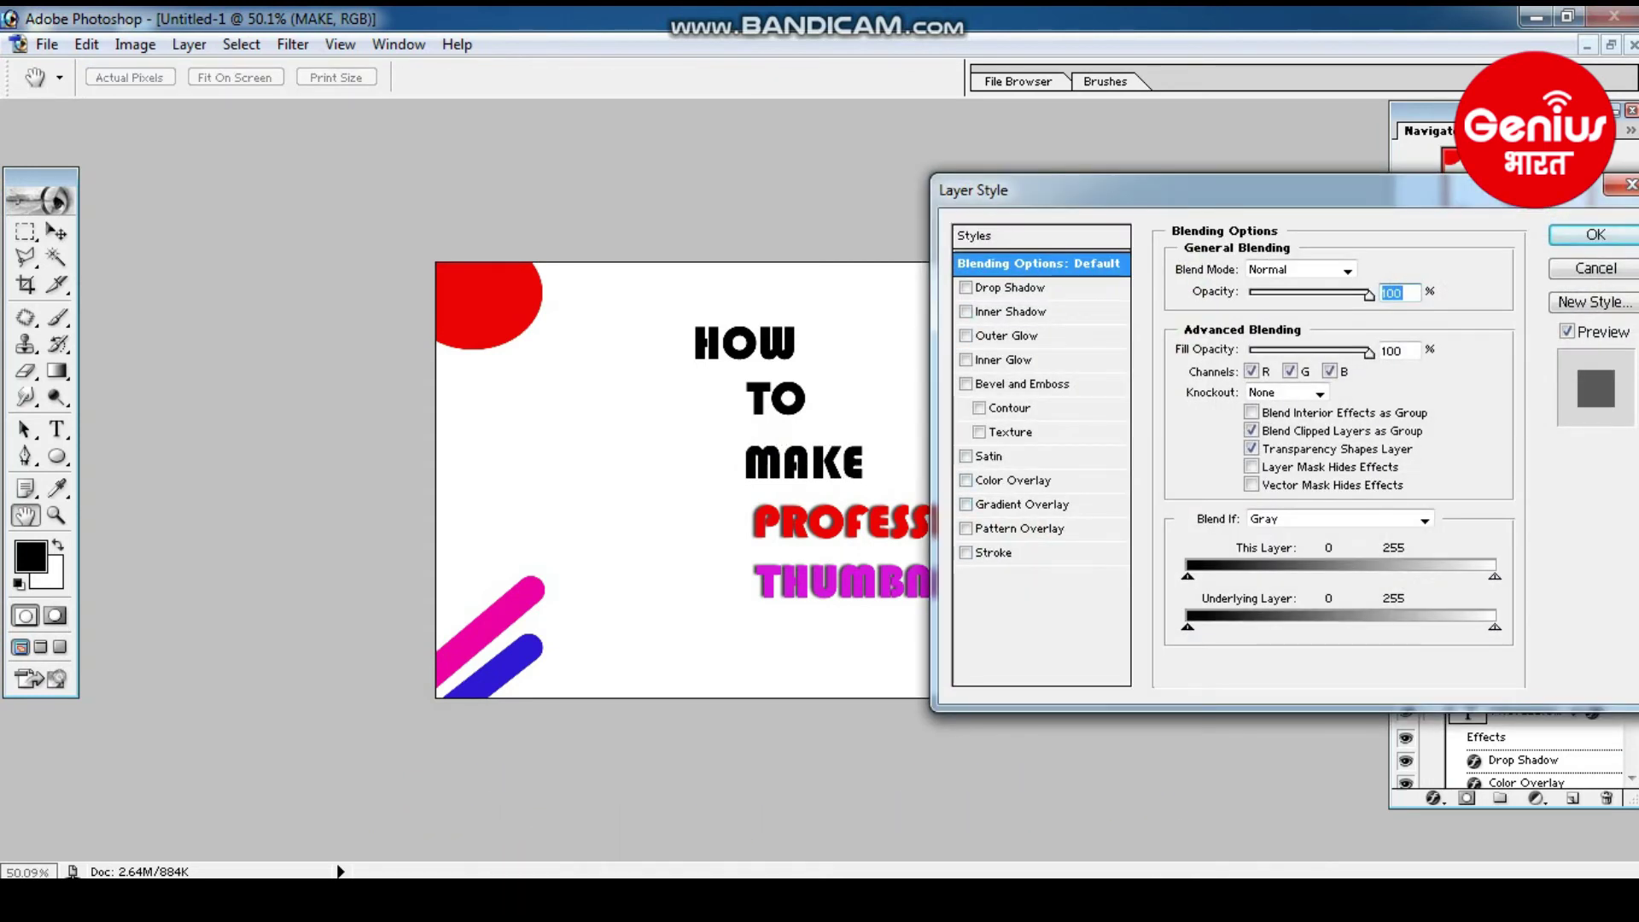
- Give MAKE a green 31B72E colour overlay
{"action": "left_click", "coordinate": [1030, 483]}
{"action": "left_click", "coordinate": [1378, 269]}
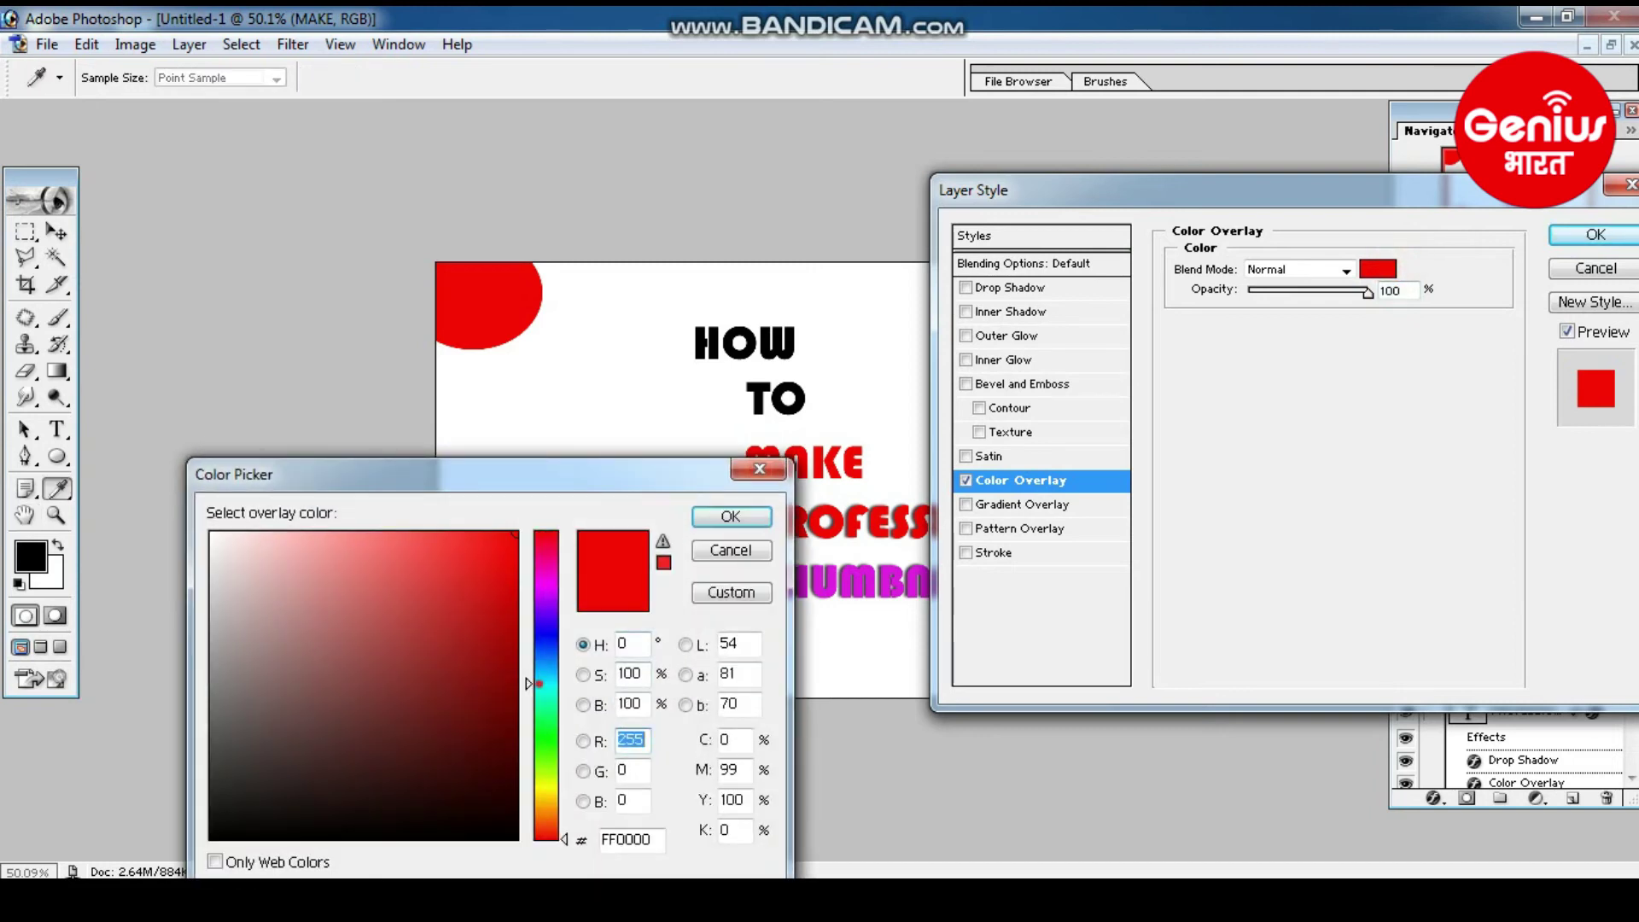
{"action": "left_click", "coordinate": [539, 683]}
{"action": "left_click_drag", "start_coordinate": [379, 631], "coordinate": [441, 543]}
{"action": "left_click_drag", "start_coordinate": [539, 683], "coordinate": [539, 737]}
{"action": "left_click", "coordinate": [440, 619]}
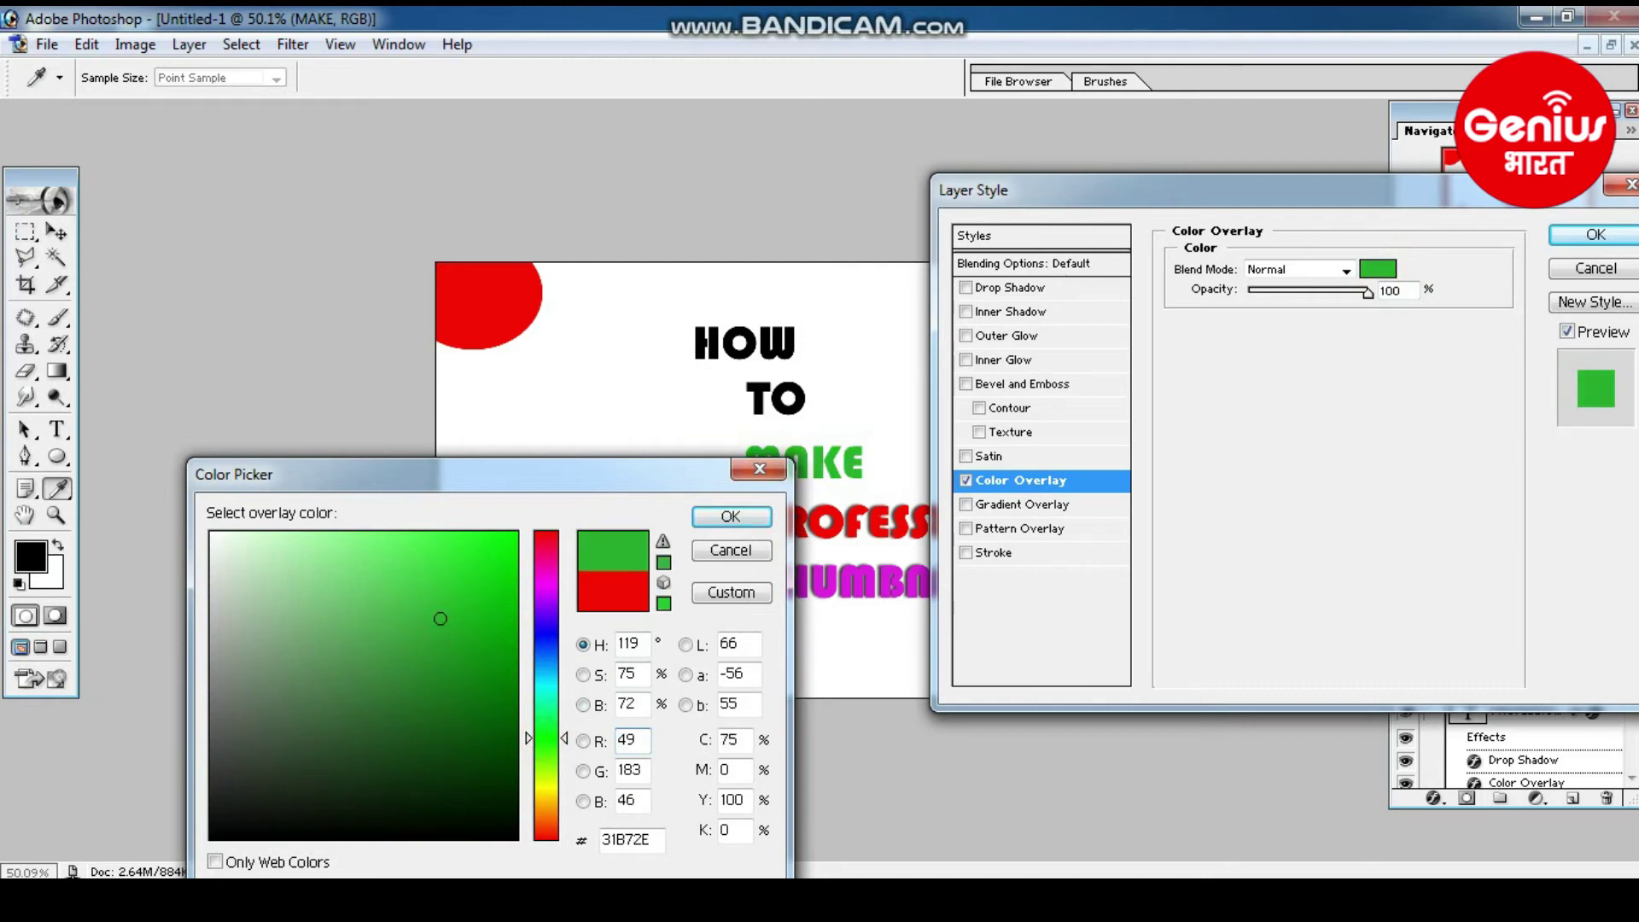
{"action": "left_click", "coordinate": [731, 515]}
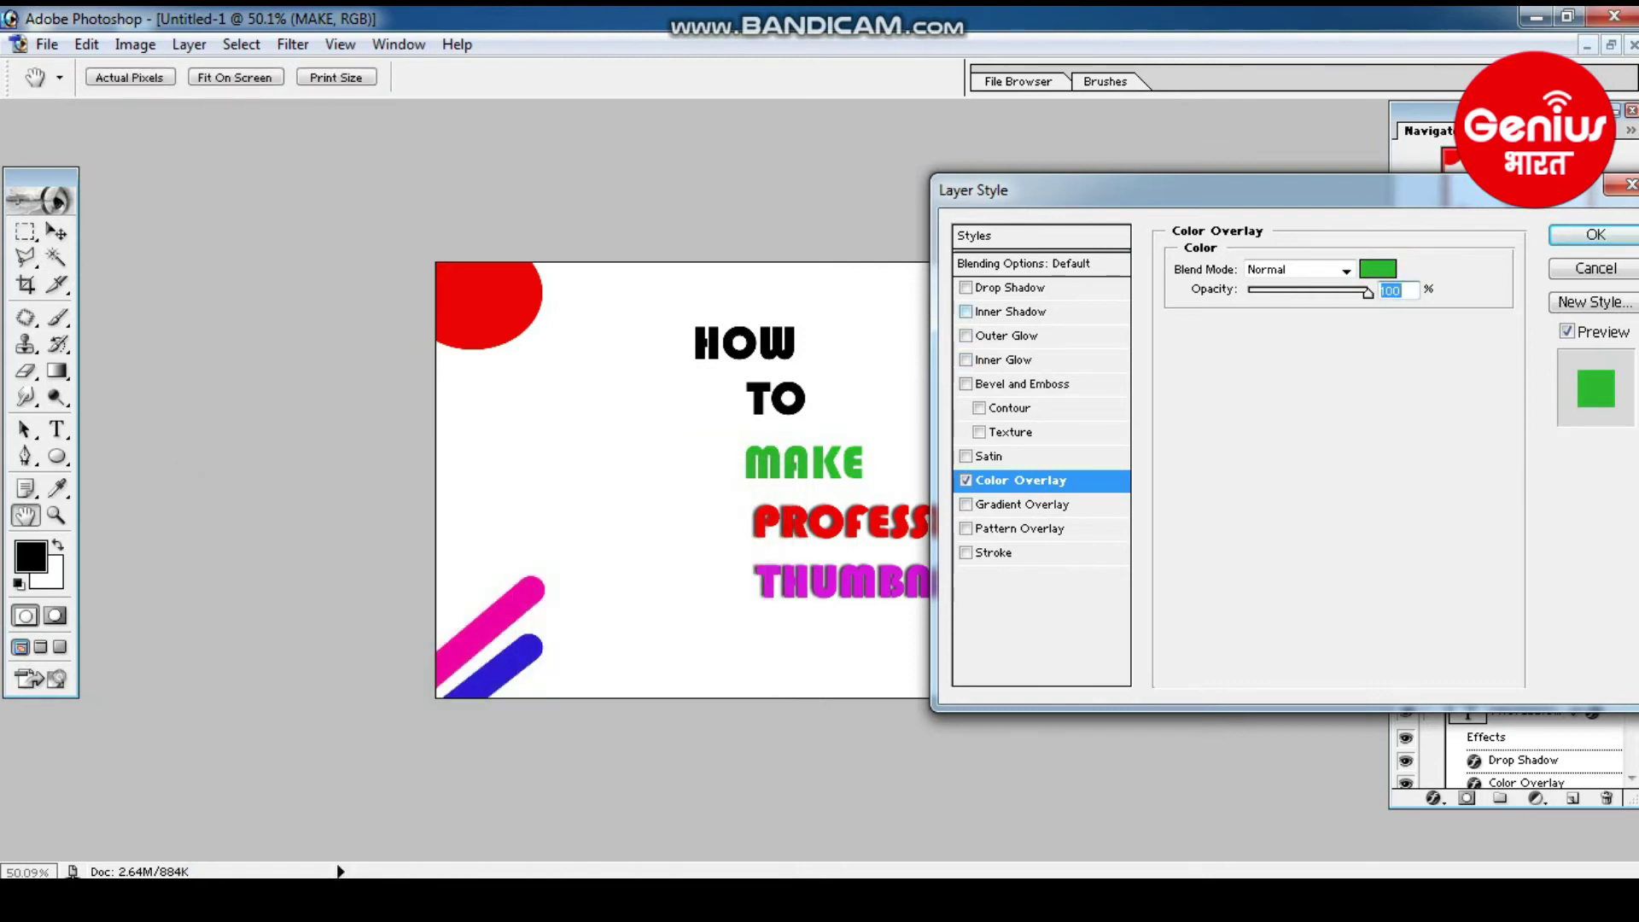
- Add an inner shadow to MAKE and apply the layer effects
{"action": "left_click", "coordinate": [966, 311]}
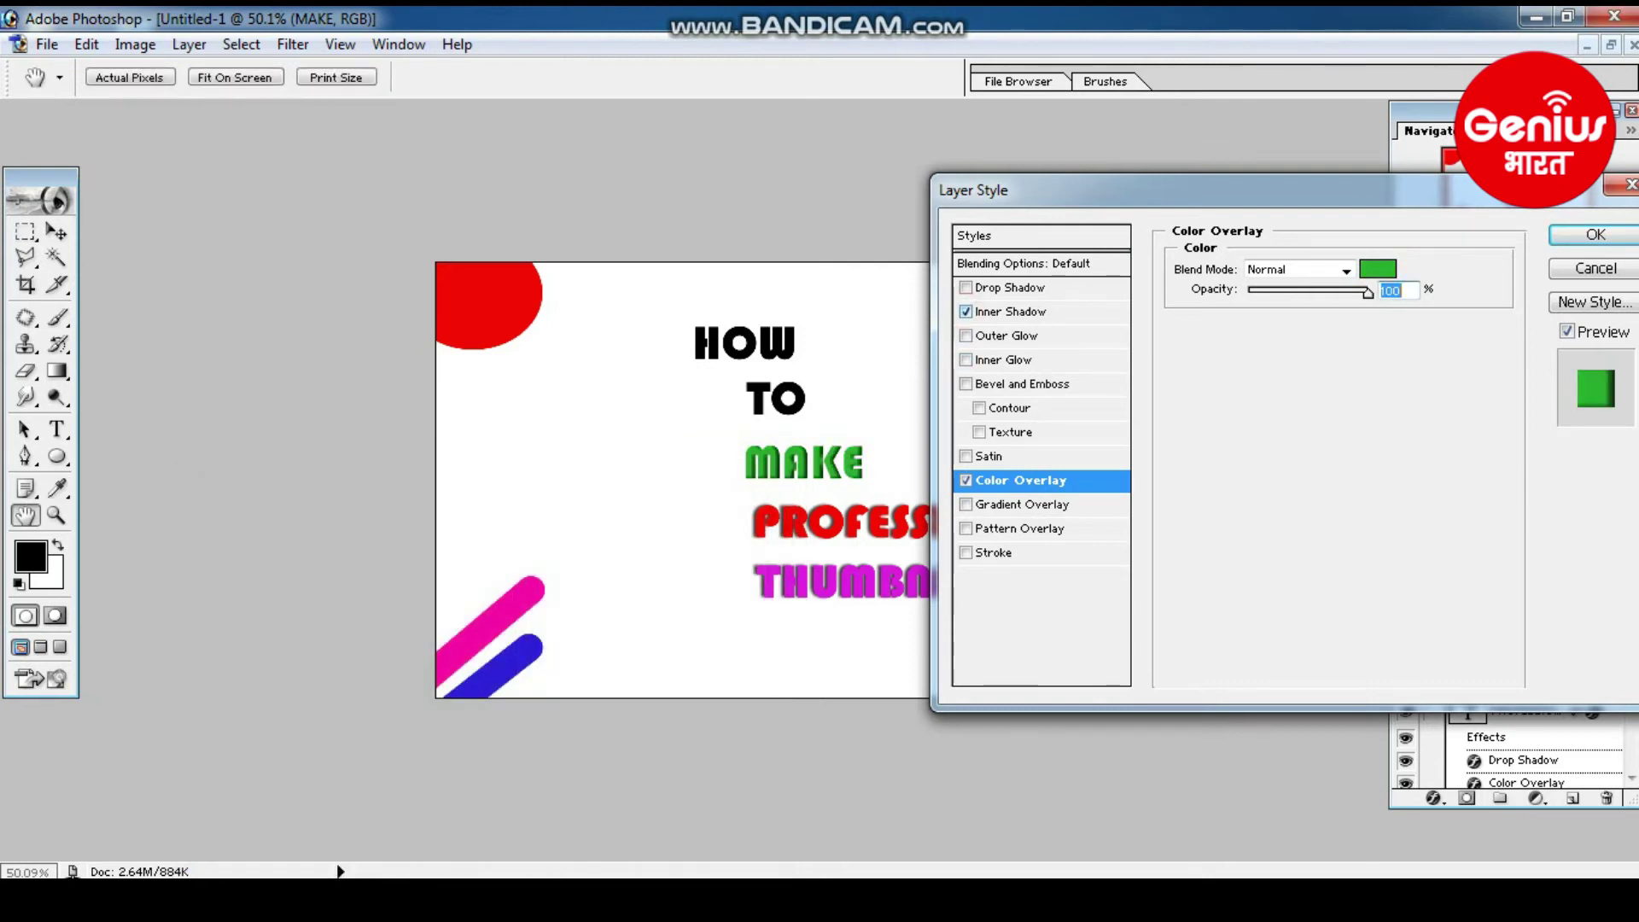
{"action": "left_click", "coordinate": [1595, 234]}
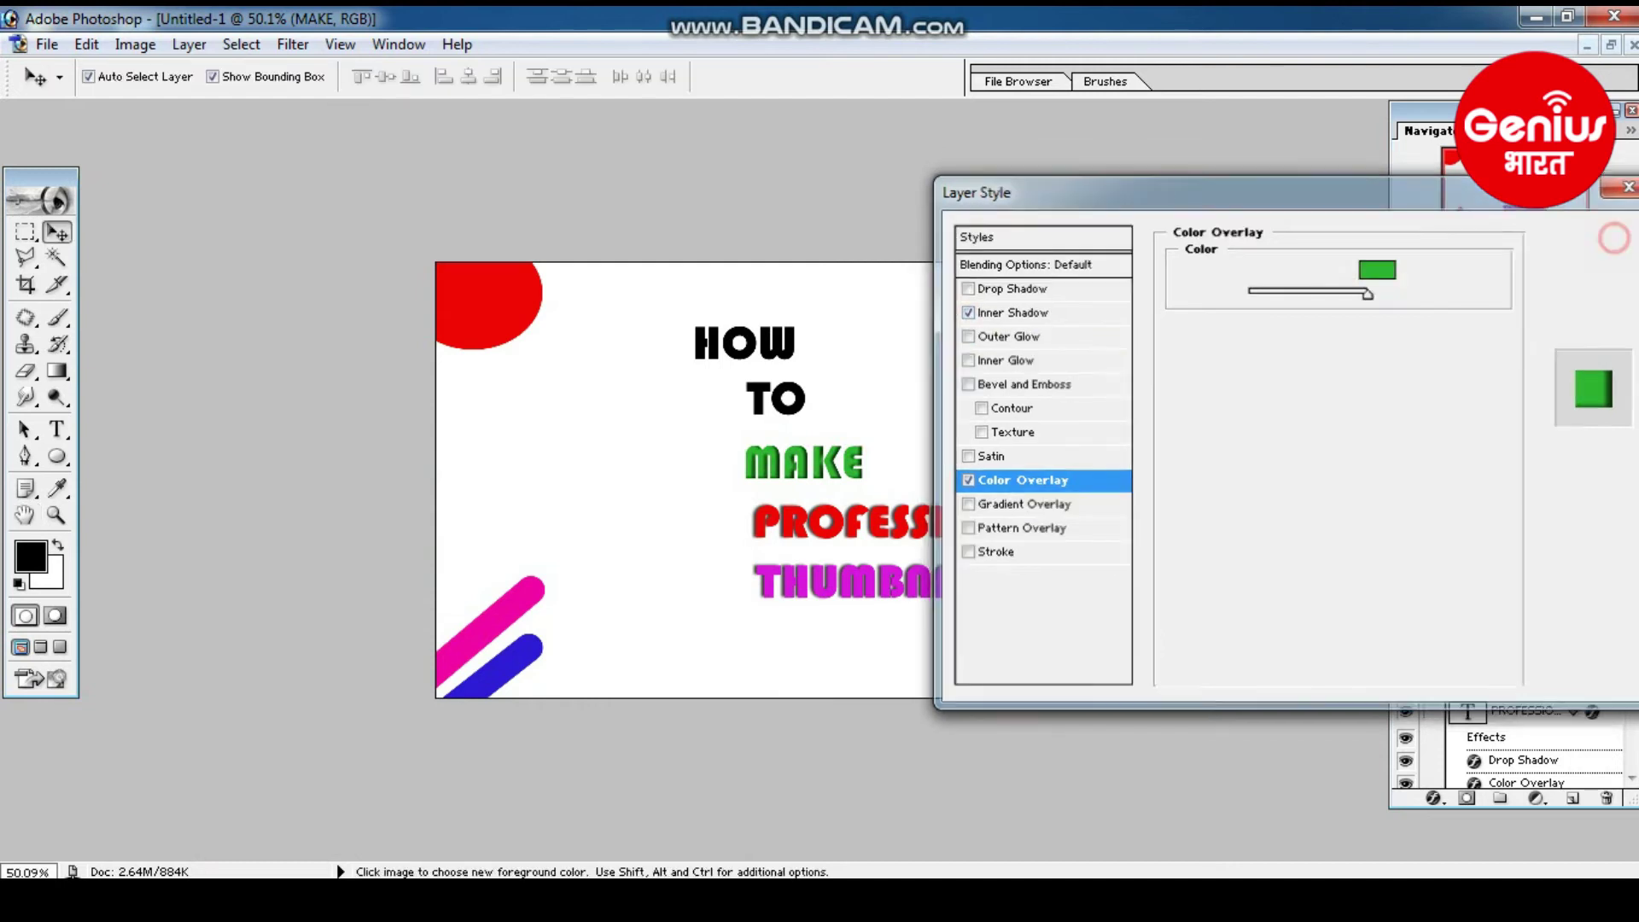
{"action": "key", "text": "v"}
{"action": "key", "text": "ctrl+t"}
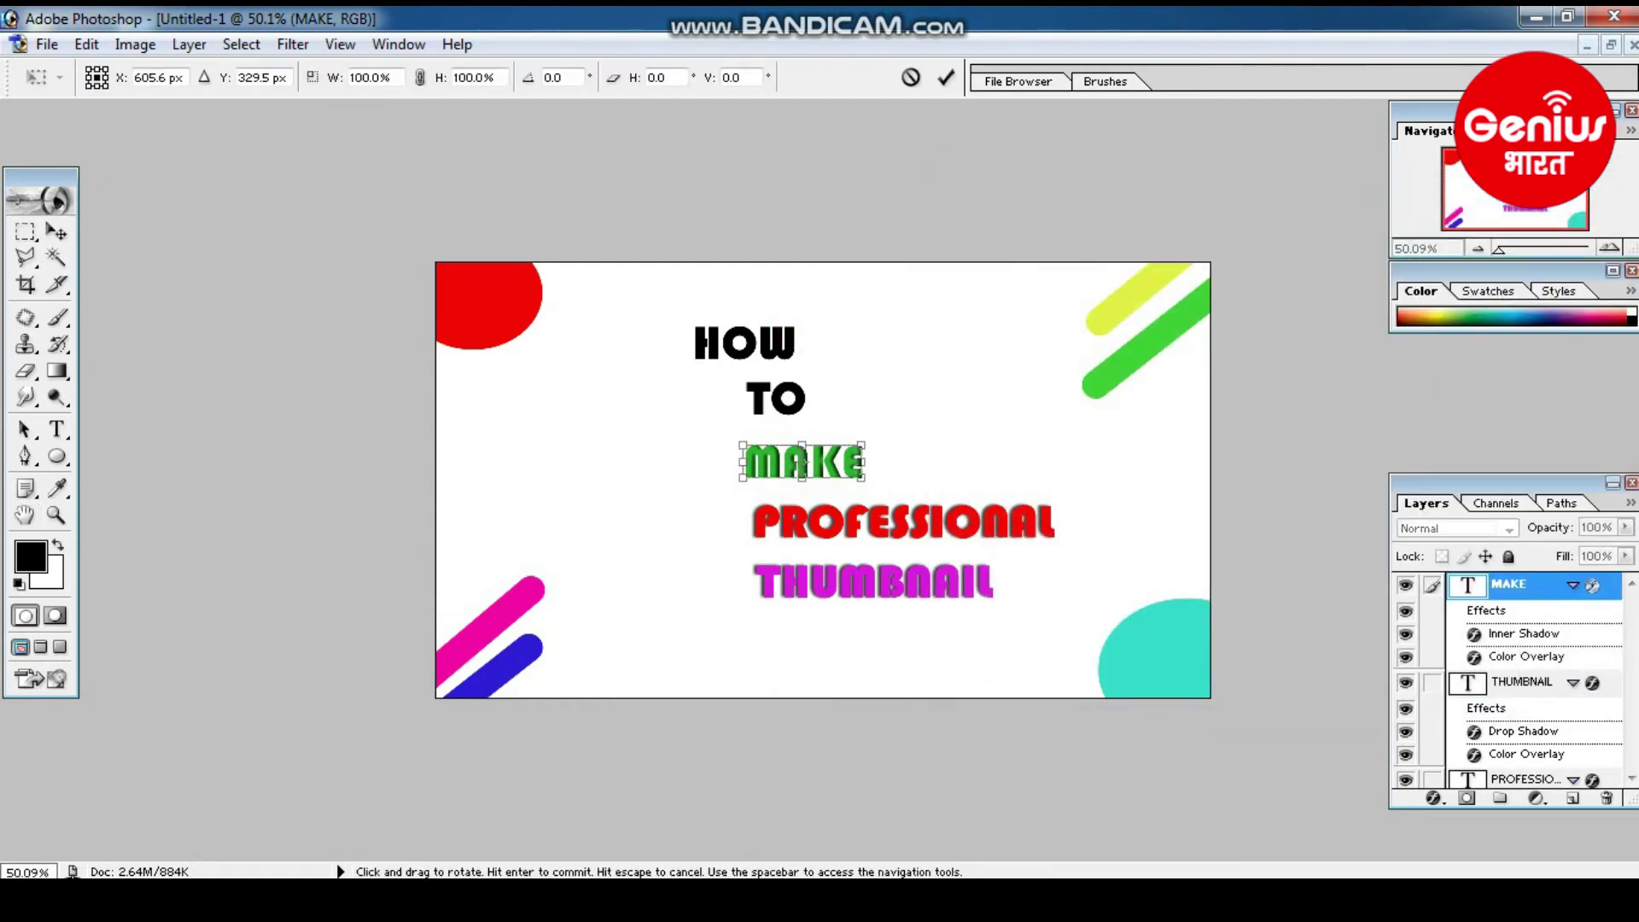
{"action": "key", "text": "Return"}
{"action": "left_click", "coordinate": [763, 341]}
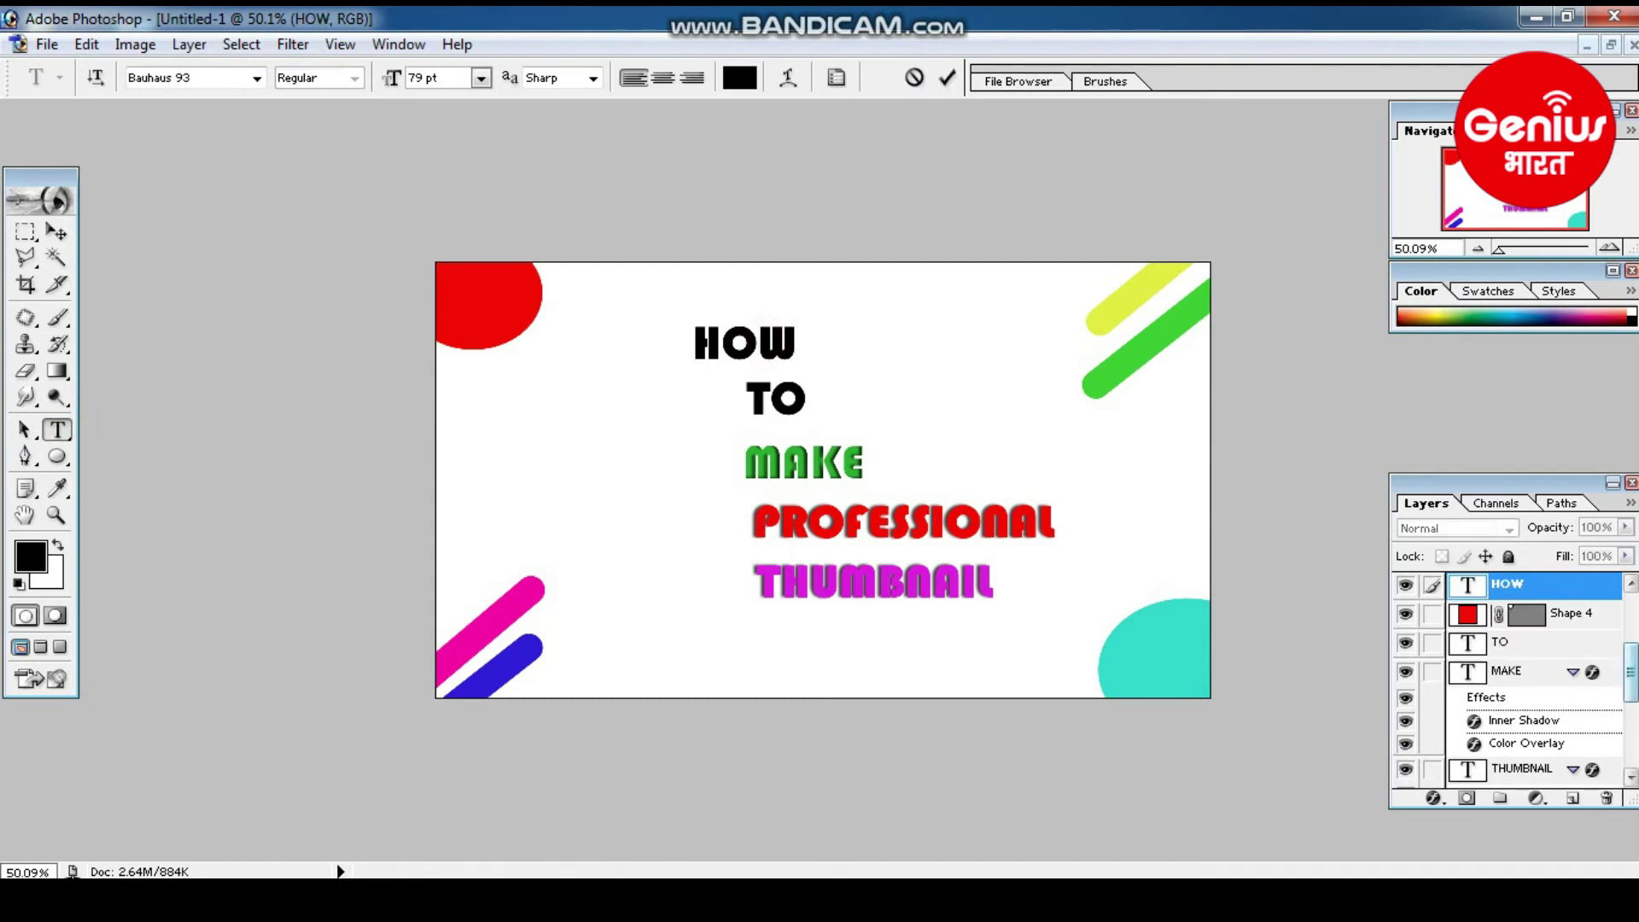
- Give the HOW text an orange DA430E colour overlay
{"action": "right_click", "coordinate": [1470, 583]}
{"action": "key", "text": "Escape"}
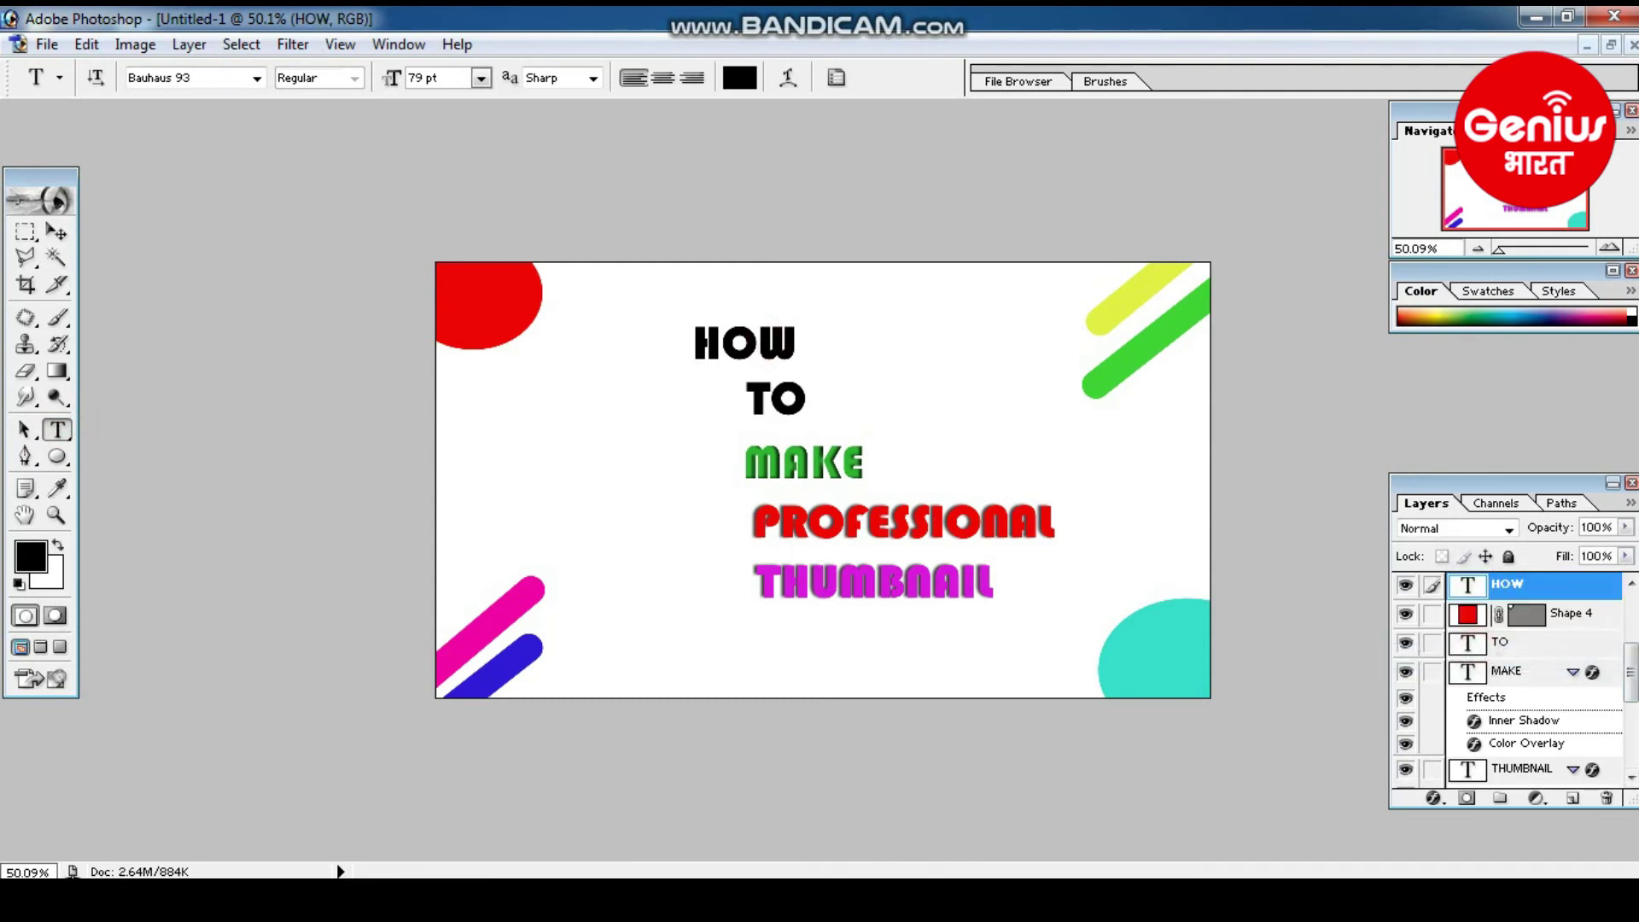
{"action": "double_click", "coordinate": [1553, 584]}
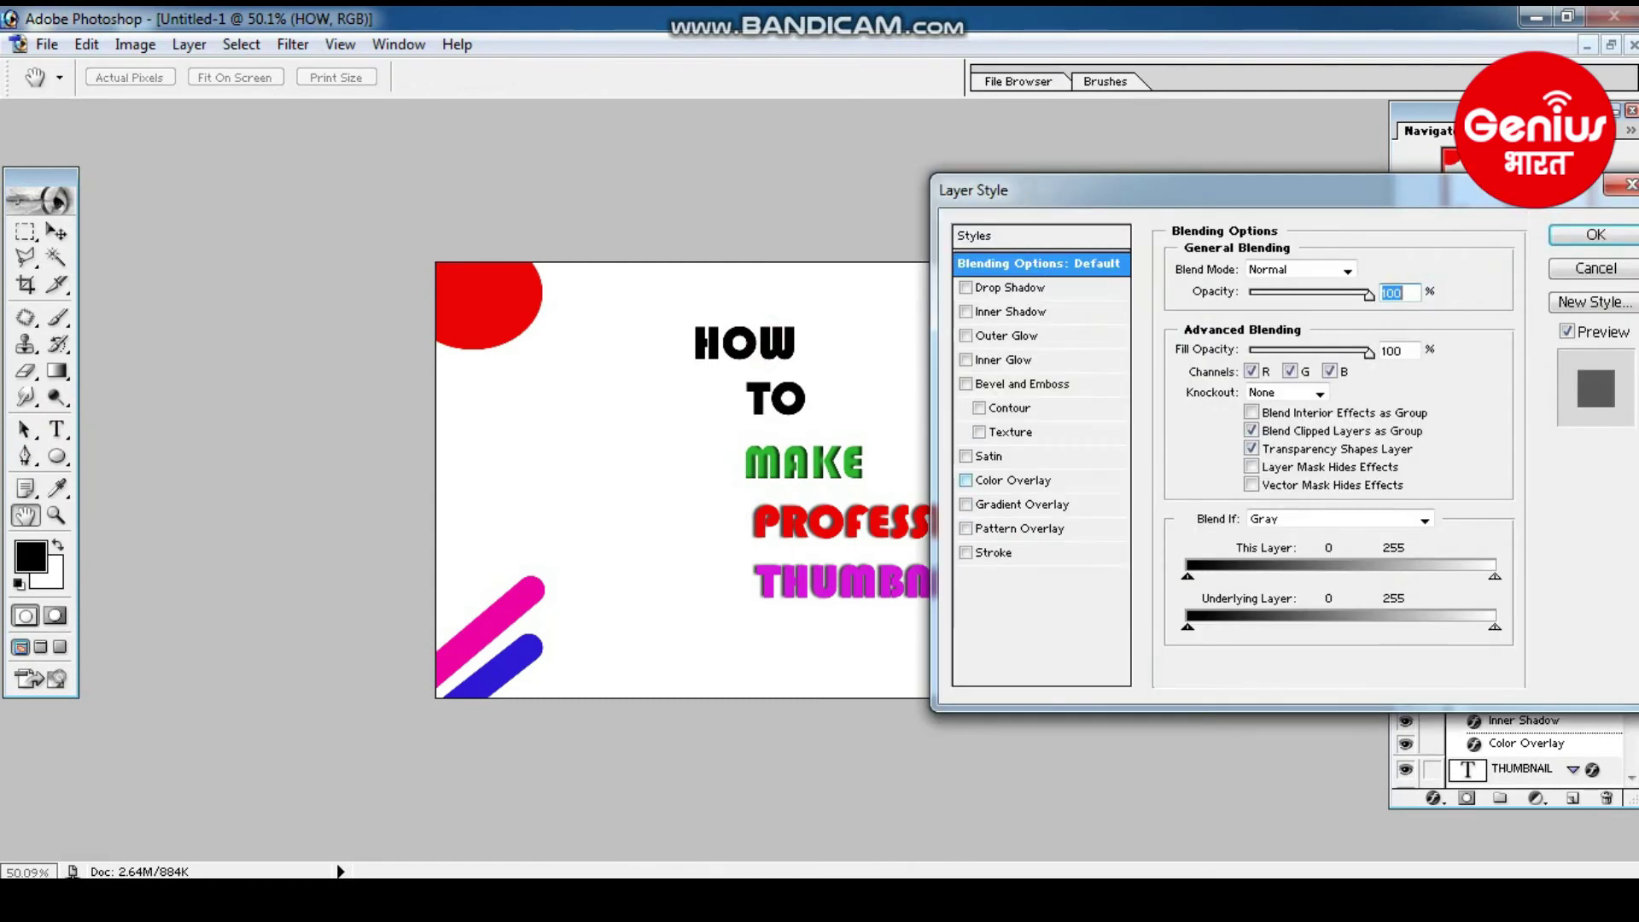
{"action": "left_click", "coordinate": [965, 479]}
{"action": "left_click", "coordinate": [1378, 269]}
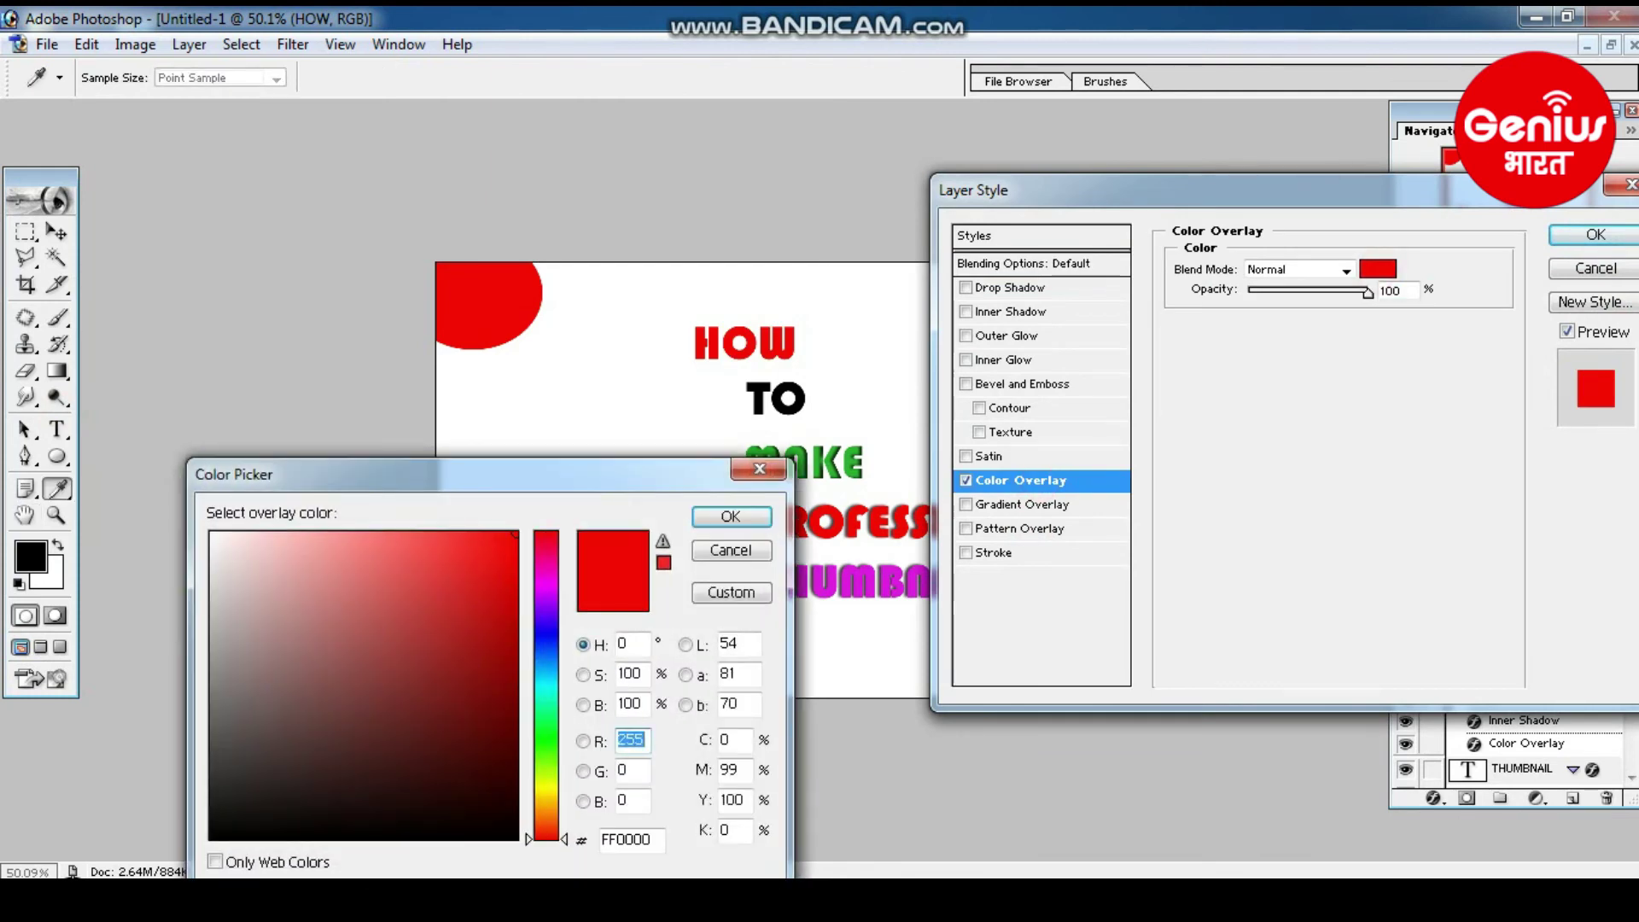
{"action": "left_click_drag", "start_coordinate": [547, 839], "coordinate": [546, 826]}
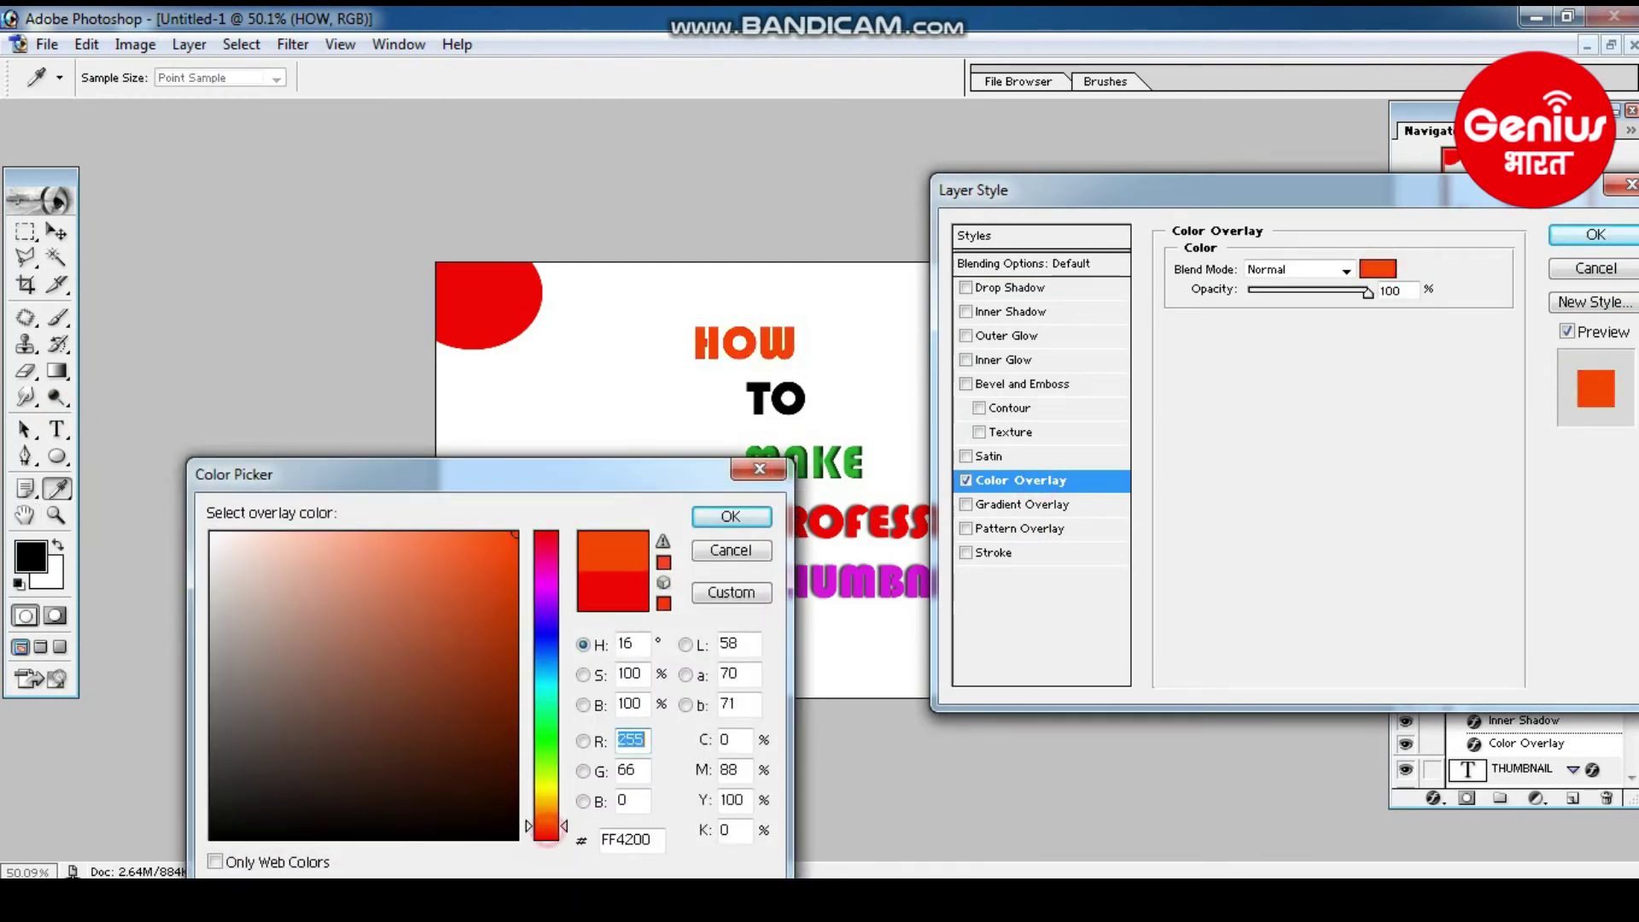
{"action": "left_click", "coordinate": [483, 549]}
{"action": "left_click_drag", "start_coordinate": [483, 549], "coordinate": [497, 576]}
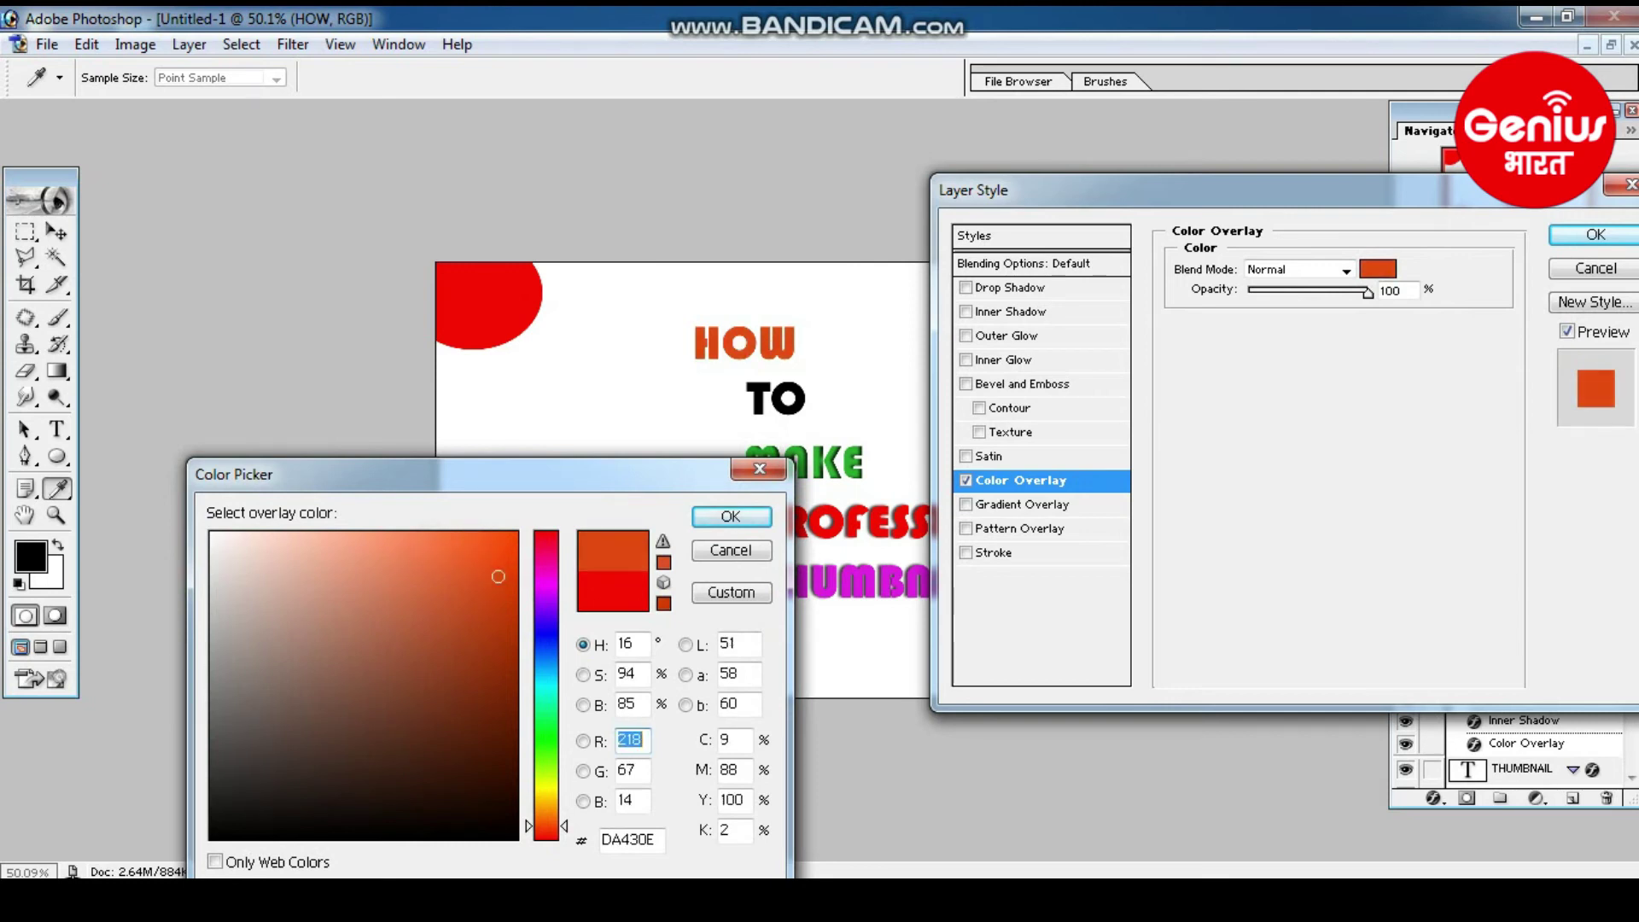
{"action": "left_click", "coordinate": [730, 517]}
- Add a drop shadow to HOW and apply the layer effects
{"action": "left_click", "coordinate": [1007, 288]}
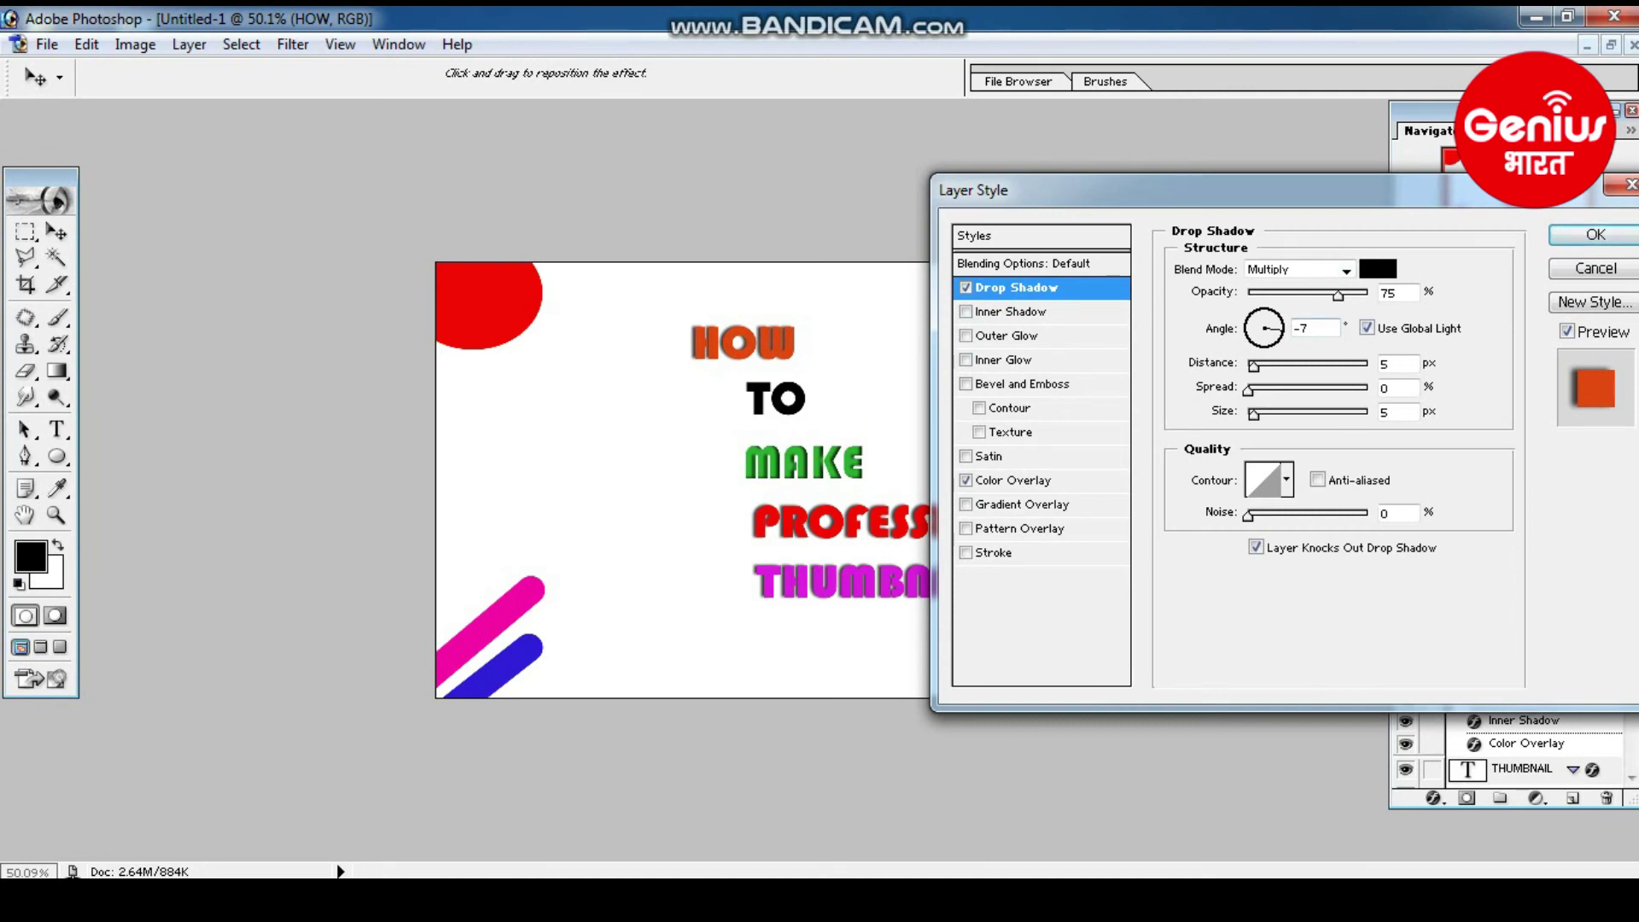
{"action": "left_click", "coordinate": [1595, 233]}
{"action": "left_click", "coordinate": [1519, 739]}
- Nudge MAKE slightly and move PROFESSIONAL up closer to MAKE
{"action": "key", "text": "v"}
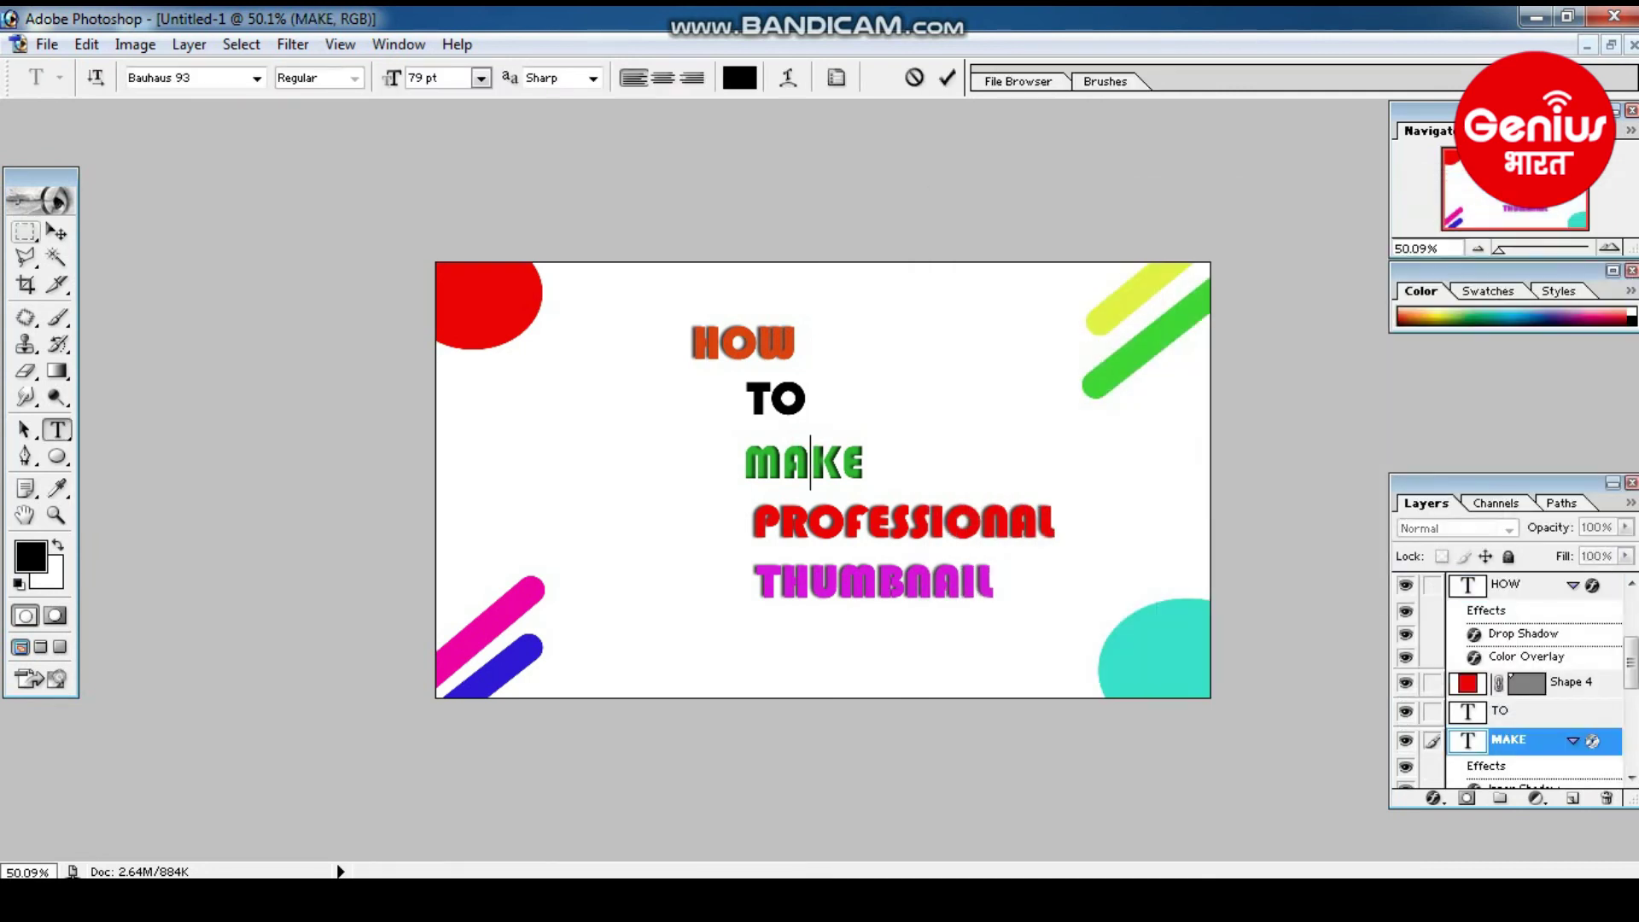
{"action": "left_click", "coordinate": [56, 429]}
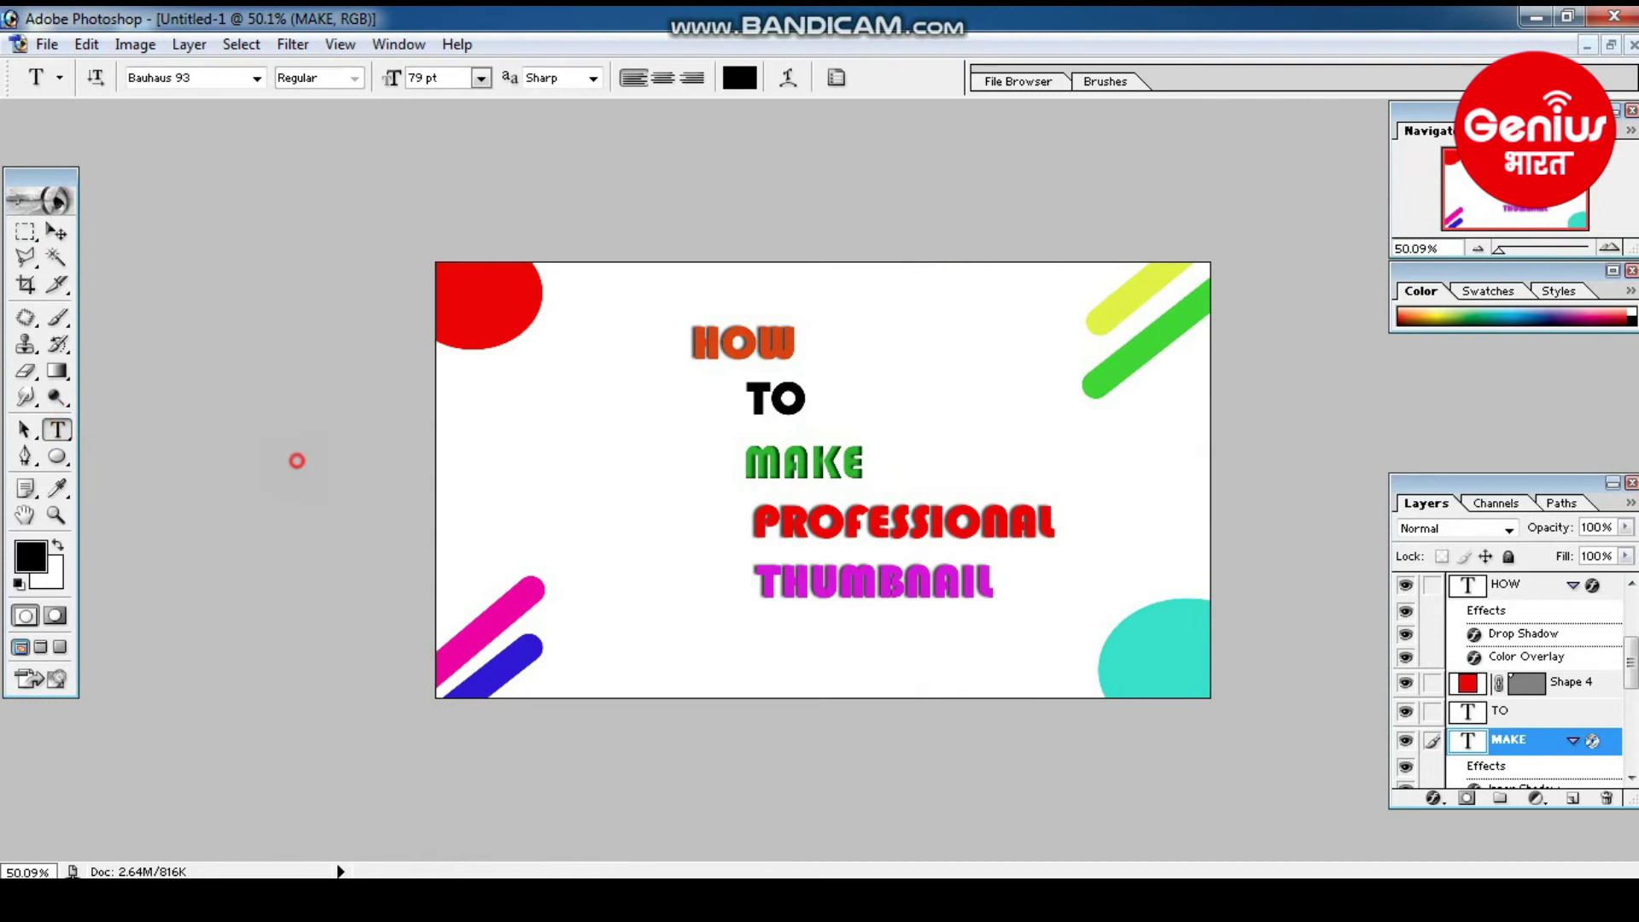
{"action": "left_click", "coordinate": [293, 452]}
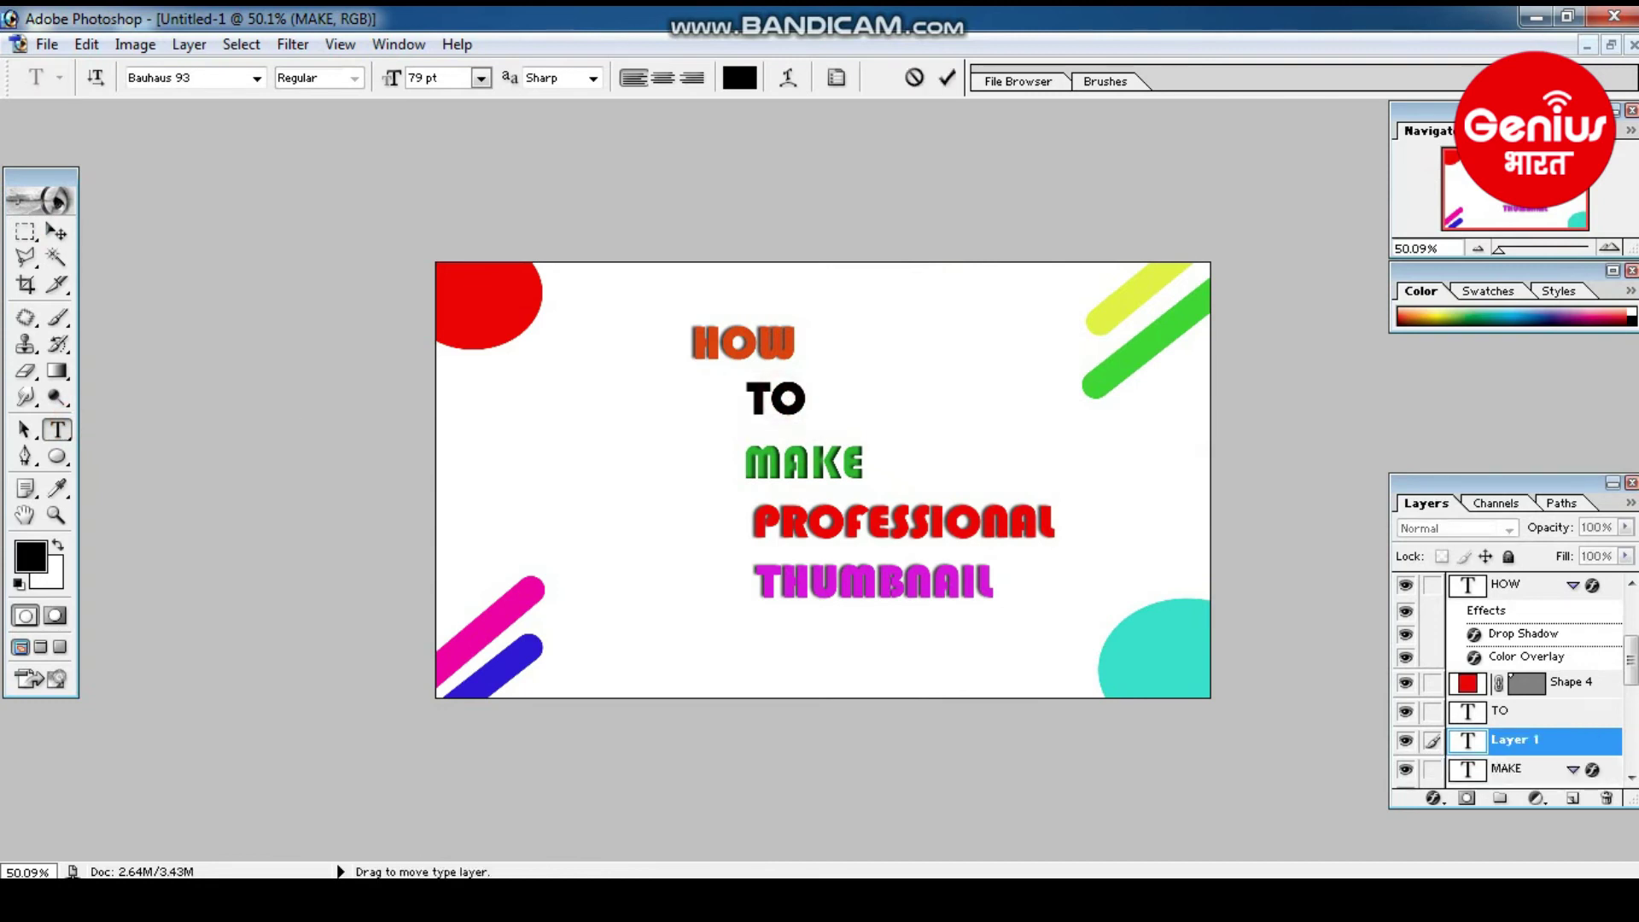
{"action": "left_click", "coordinate": [56, 231]}
{"action": "left_click", "coordinate": [739, 342]}
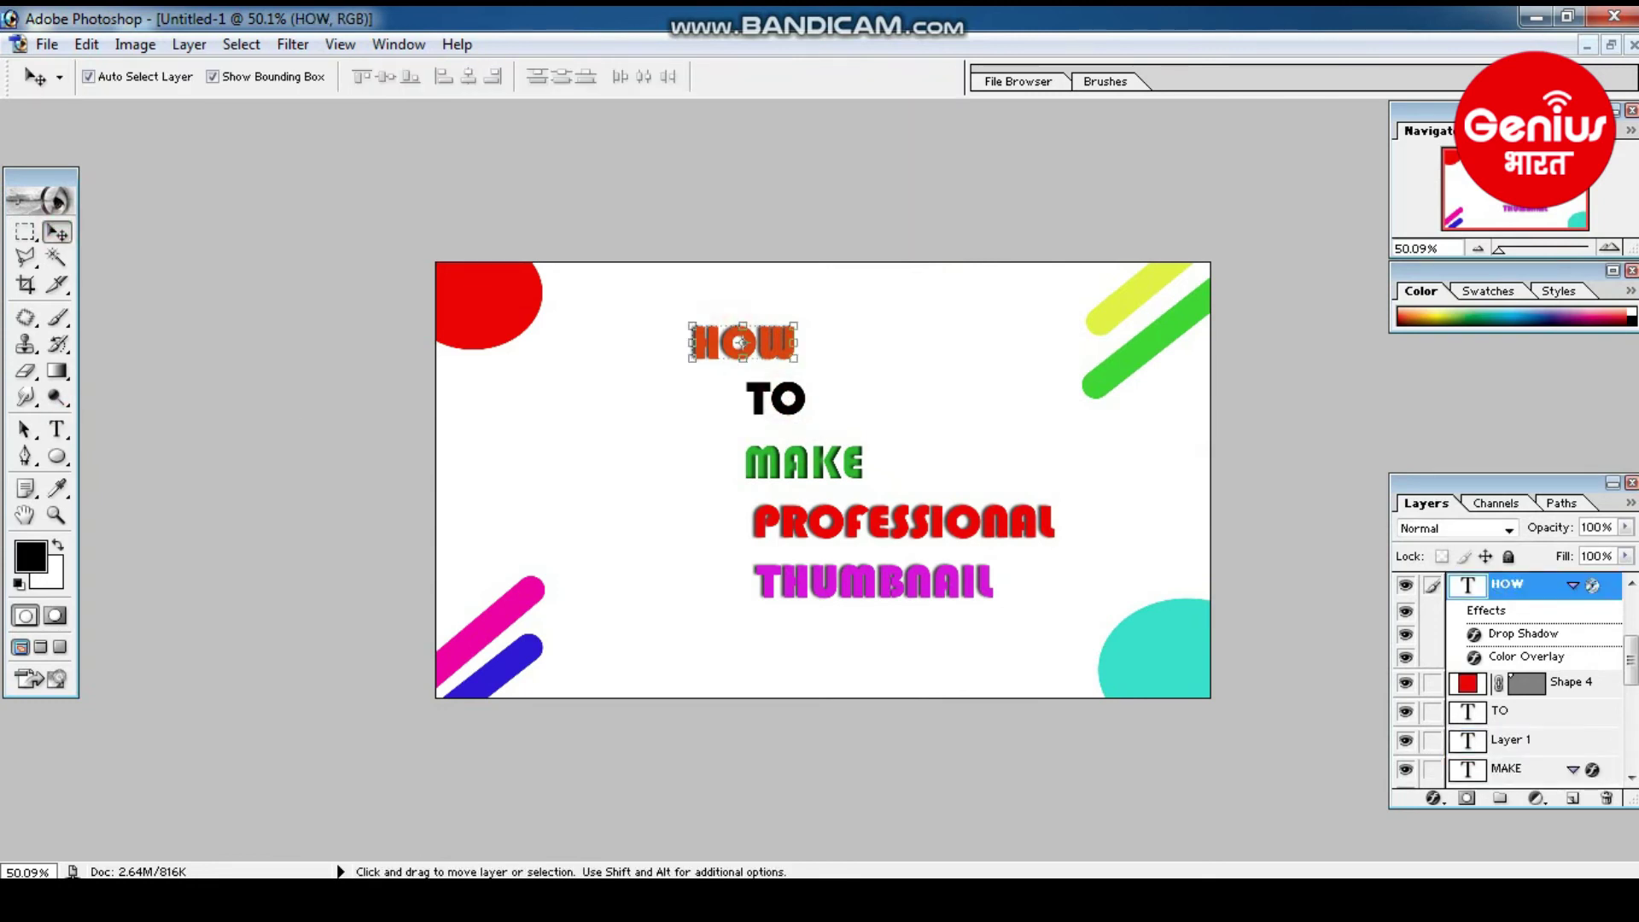
{"action": "left_click", "coordinate": [776, 399]}
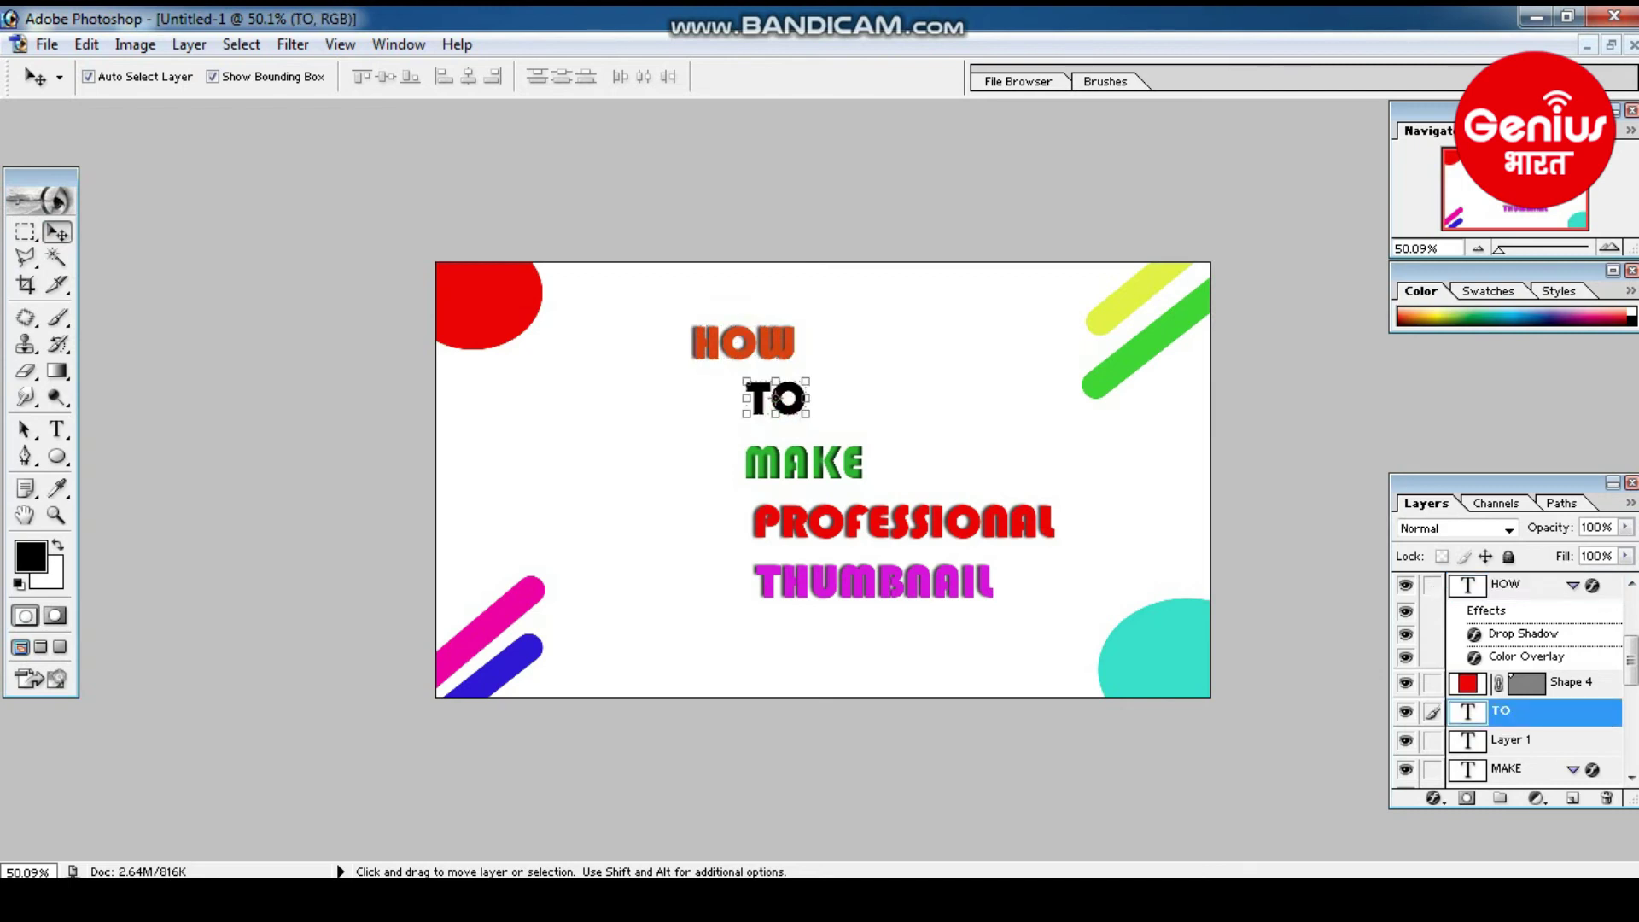
{"action": "left_click", "coordinate": [807, 480]}
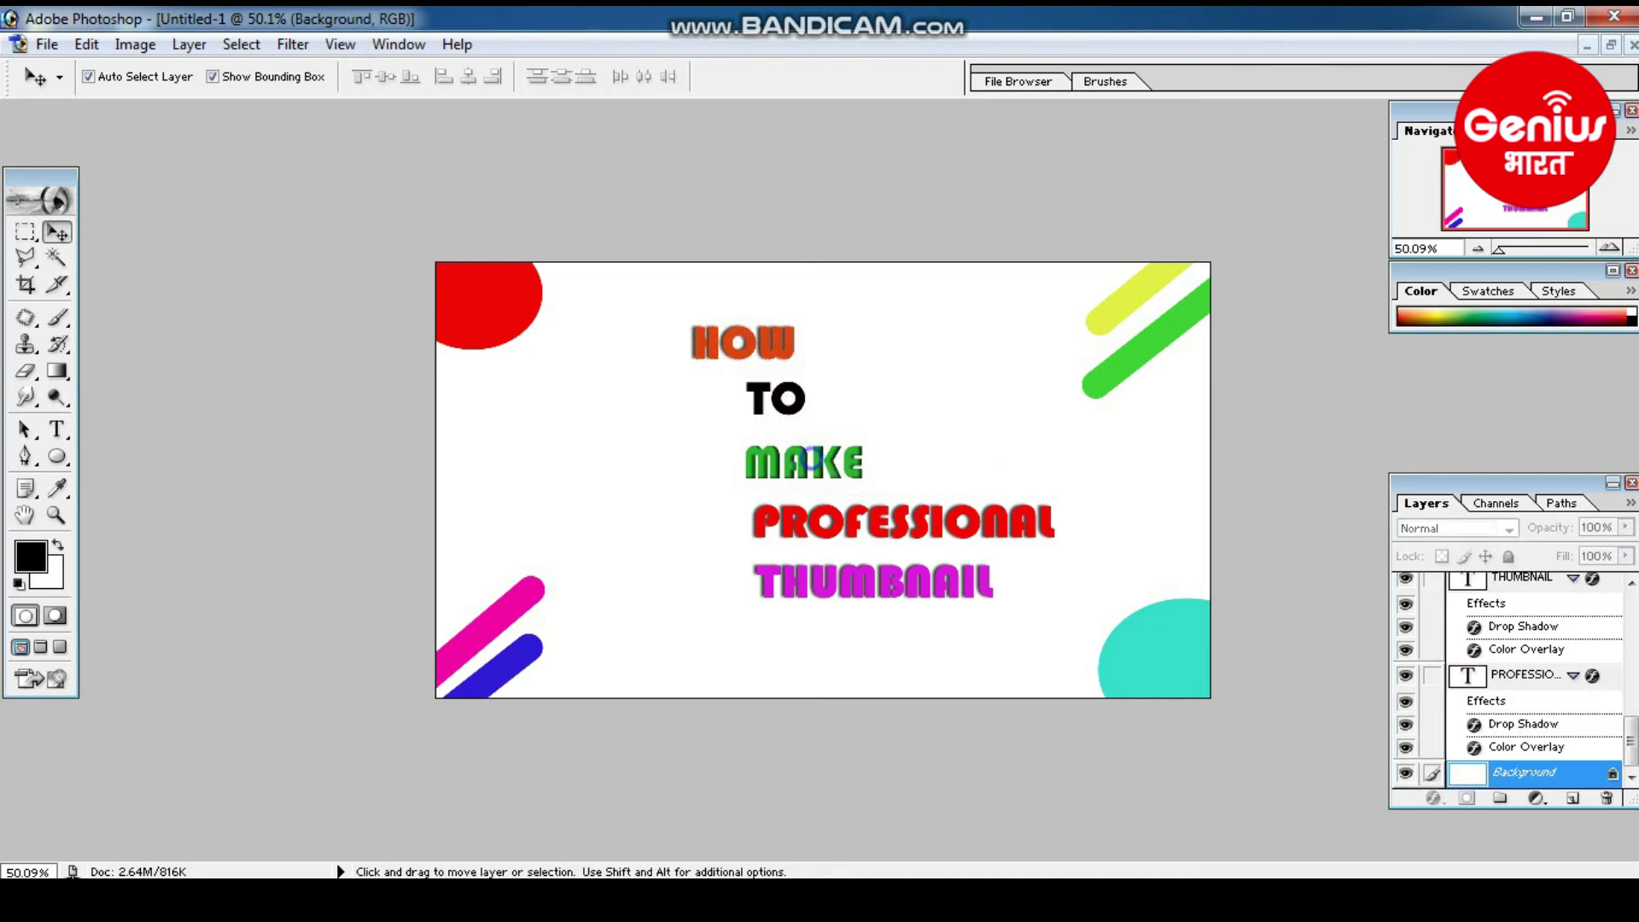
{"action": "left_click_drag", "start_coordinate": [769, 452], "coordinate": [767, 434]}
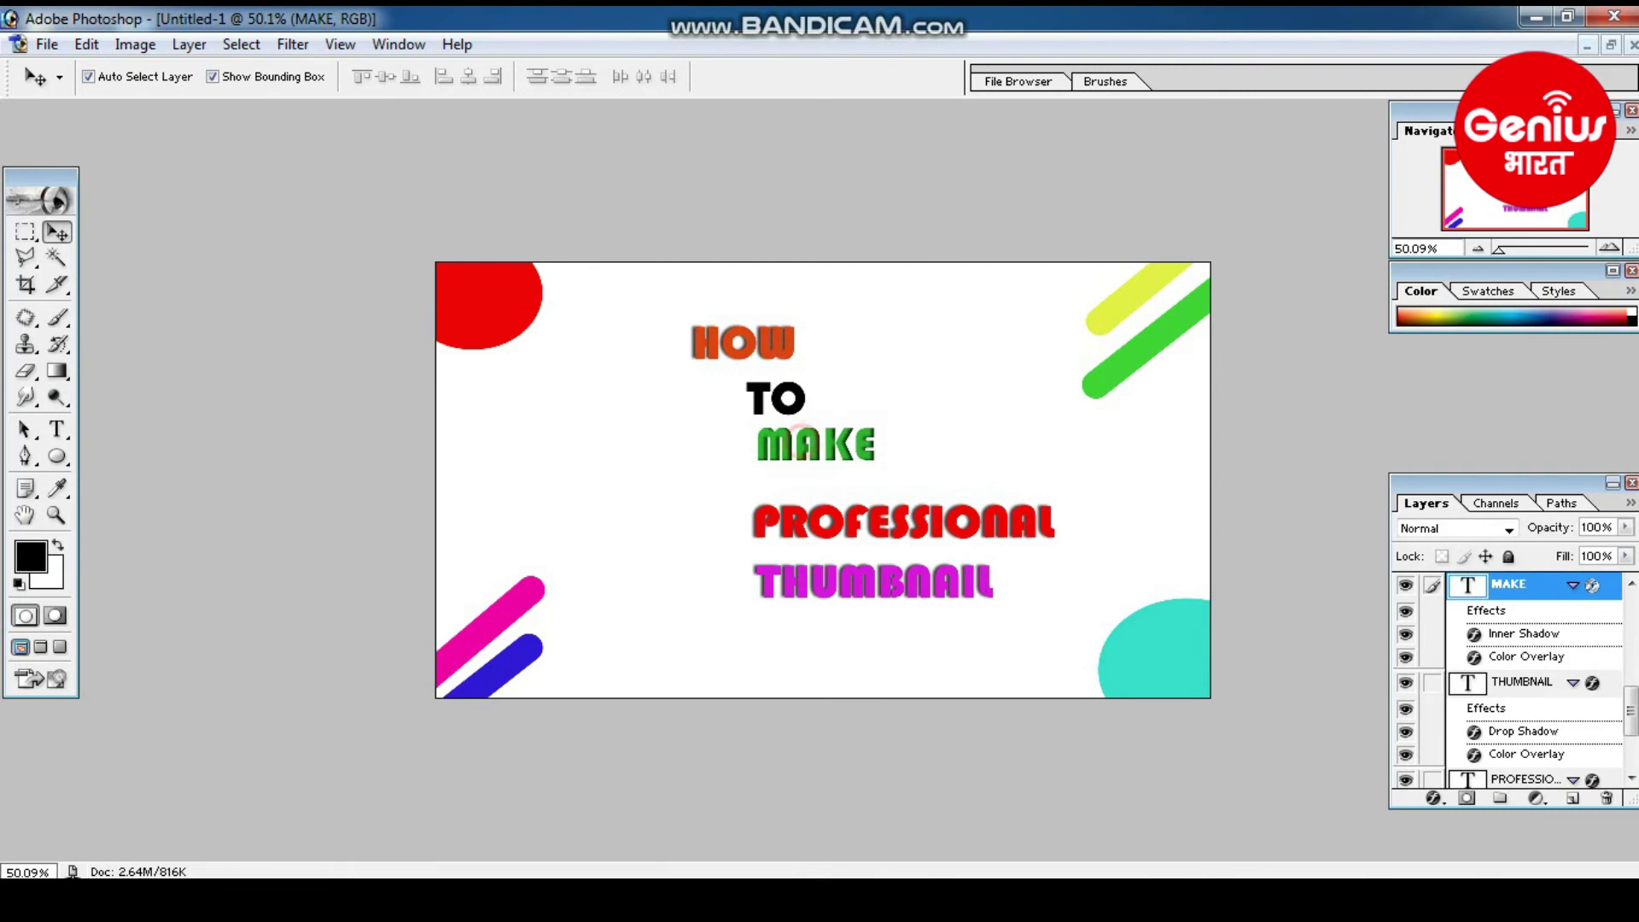
{"action": "left_click_drag", "start_coordinate": [823, 522], "coordinate": [824, 488]}
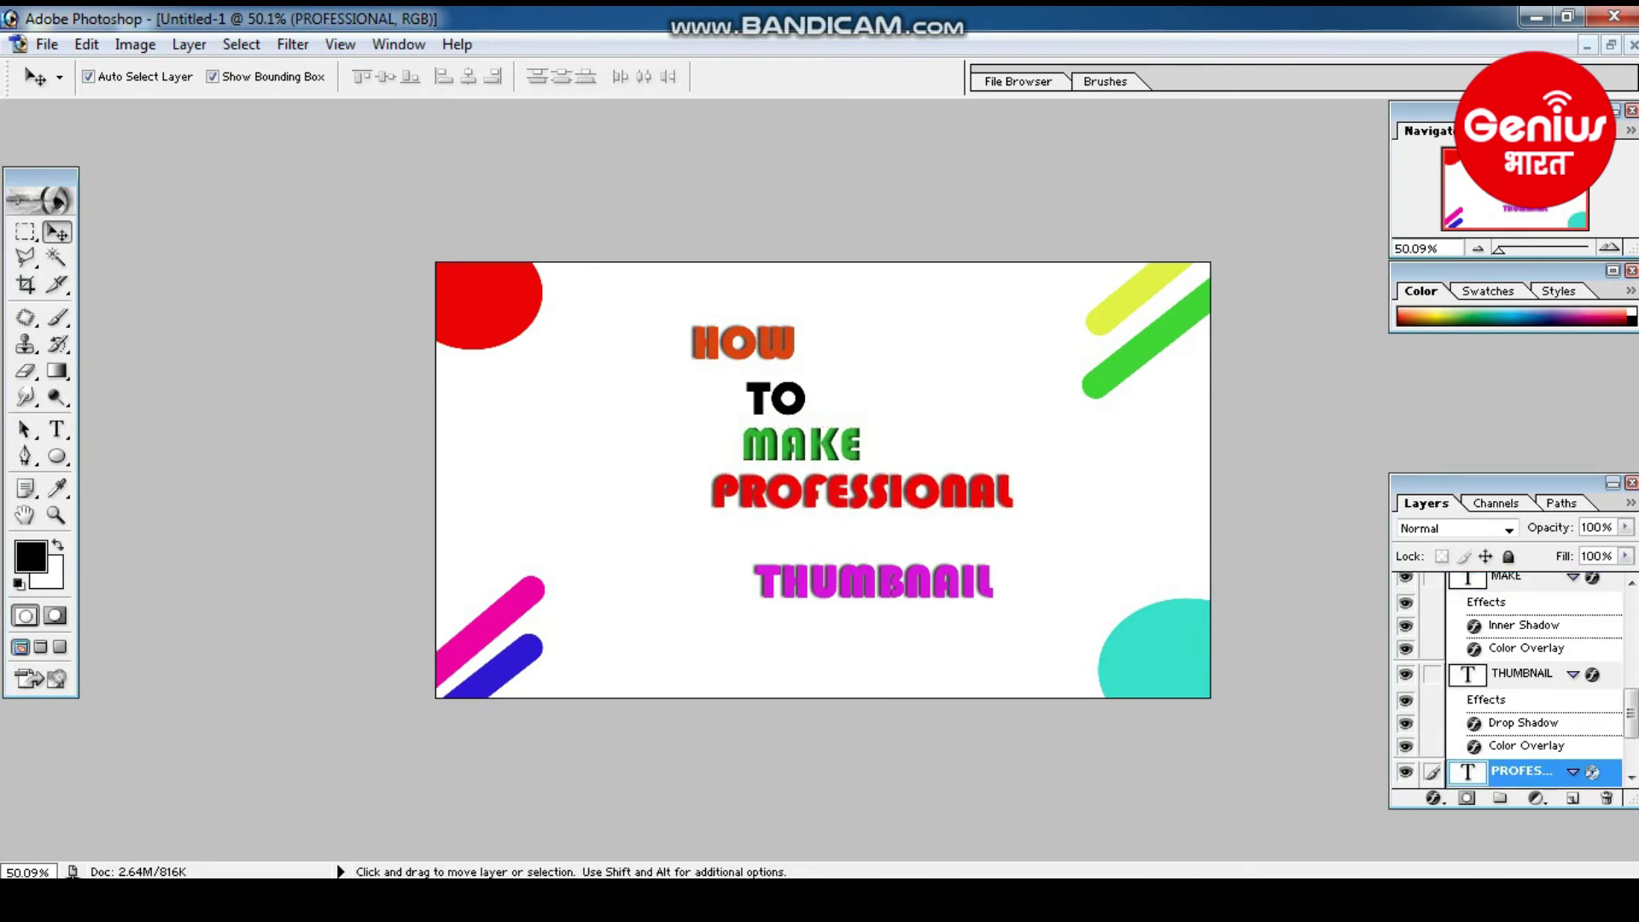
- Enter free transform on PROFESSIONAL and finish it without changes
{"action": "key", "text": "ctrl+t"}
{"action": "right_click", "coordinate": [805, 441]}
{"action": "left_click", "coordinate": [850, 462]}
{"action": "right_click", "coordinate": [799, 440]}
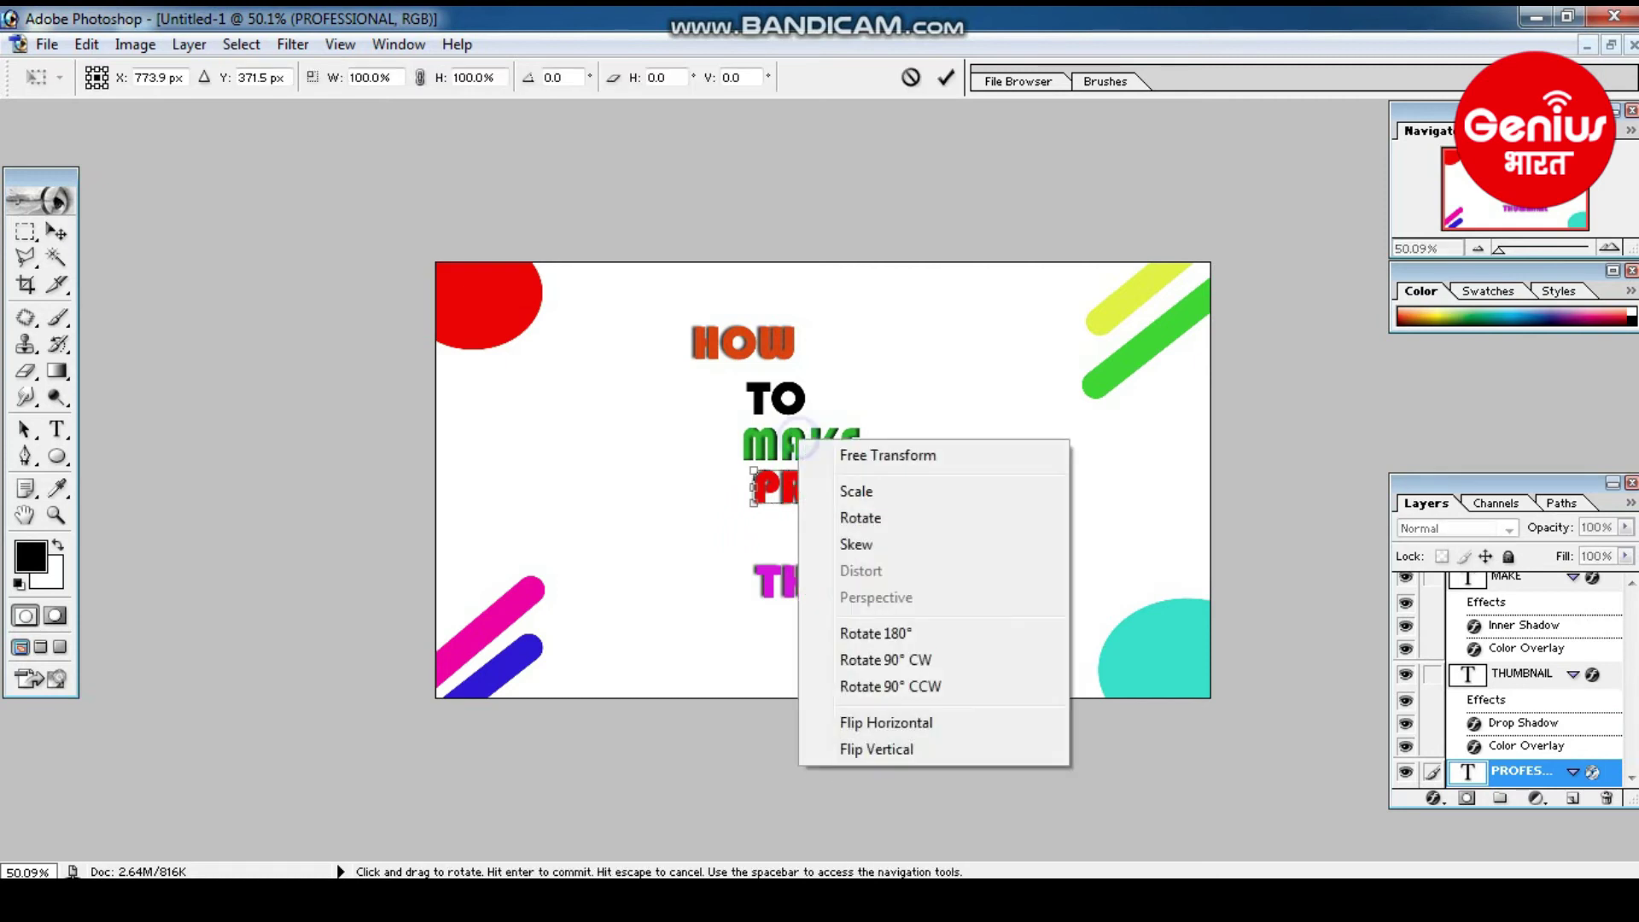
{"action": "left_click", "coordinate": [787, 439]}
{"action": "left_click", "coordinate": [56, 231]}
- Shift MAKE about 45 px to the right
{"action": "left_click", "coordinate": [775, 400]}
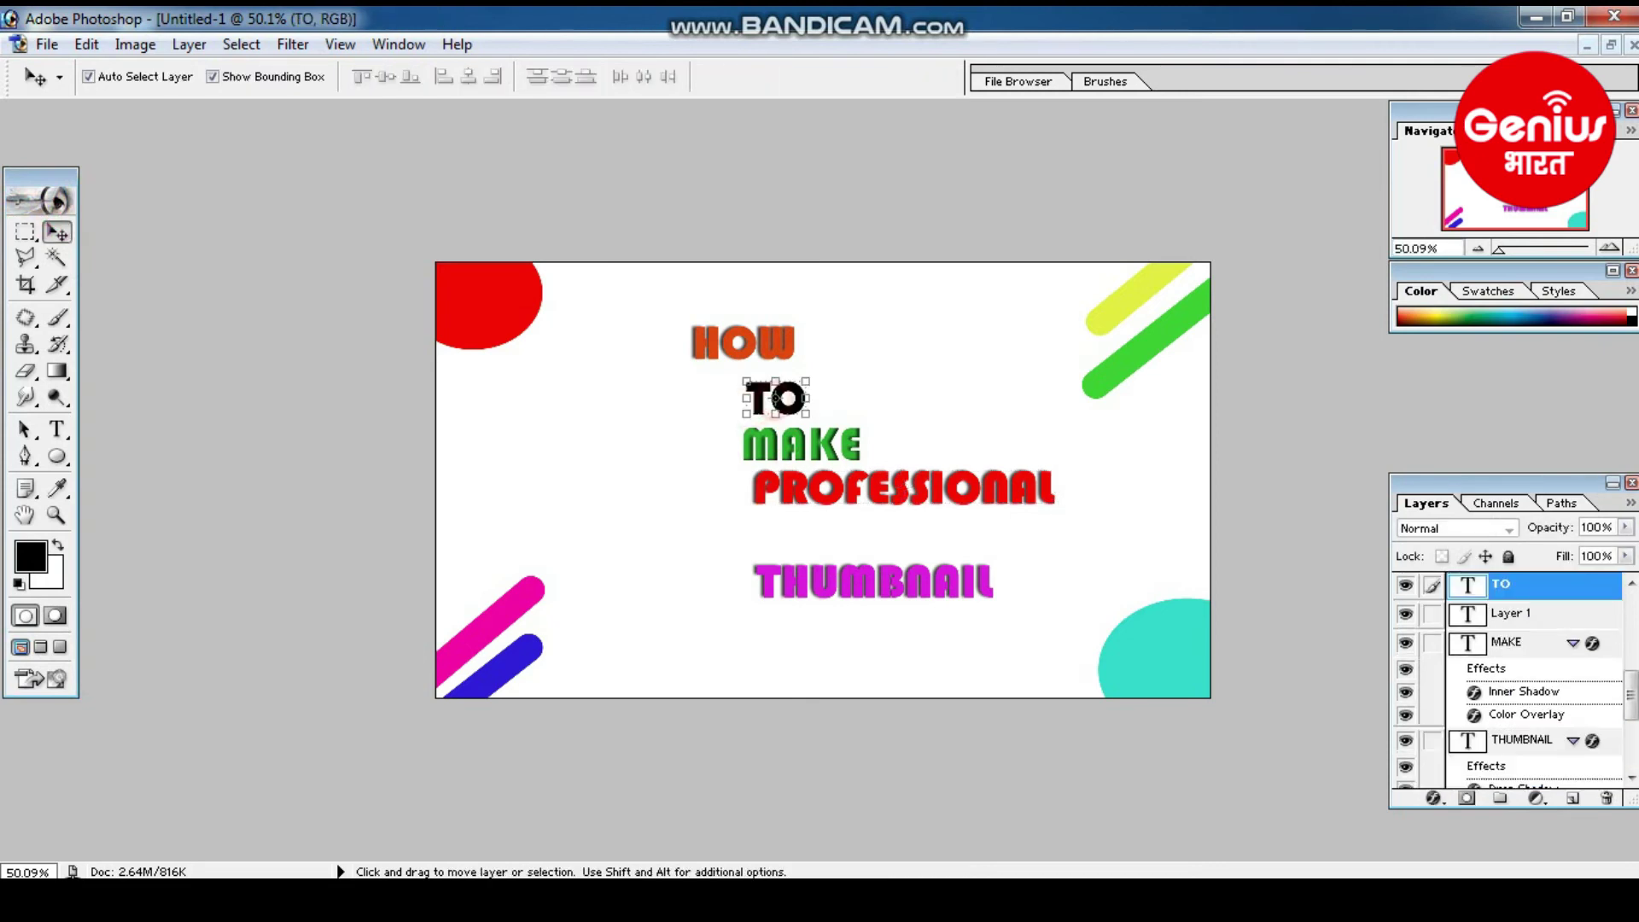
{"action": "left_click", "coordinate": [803, 443]}
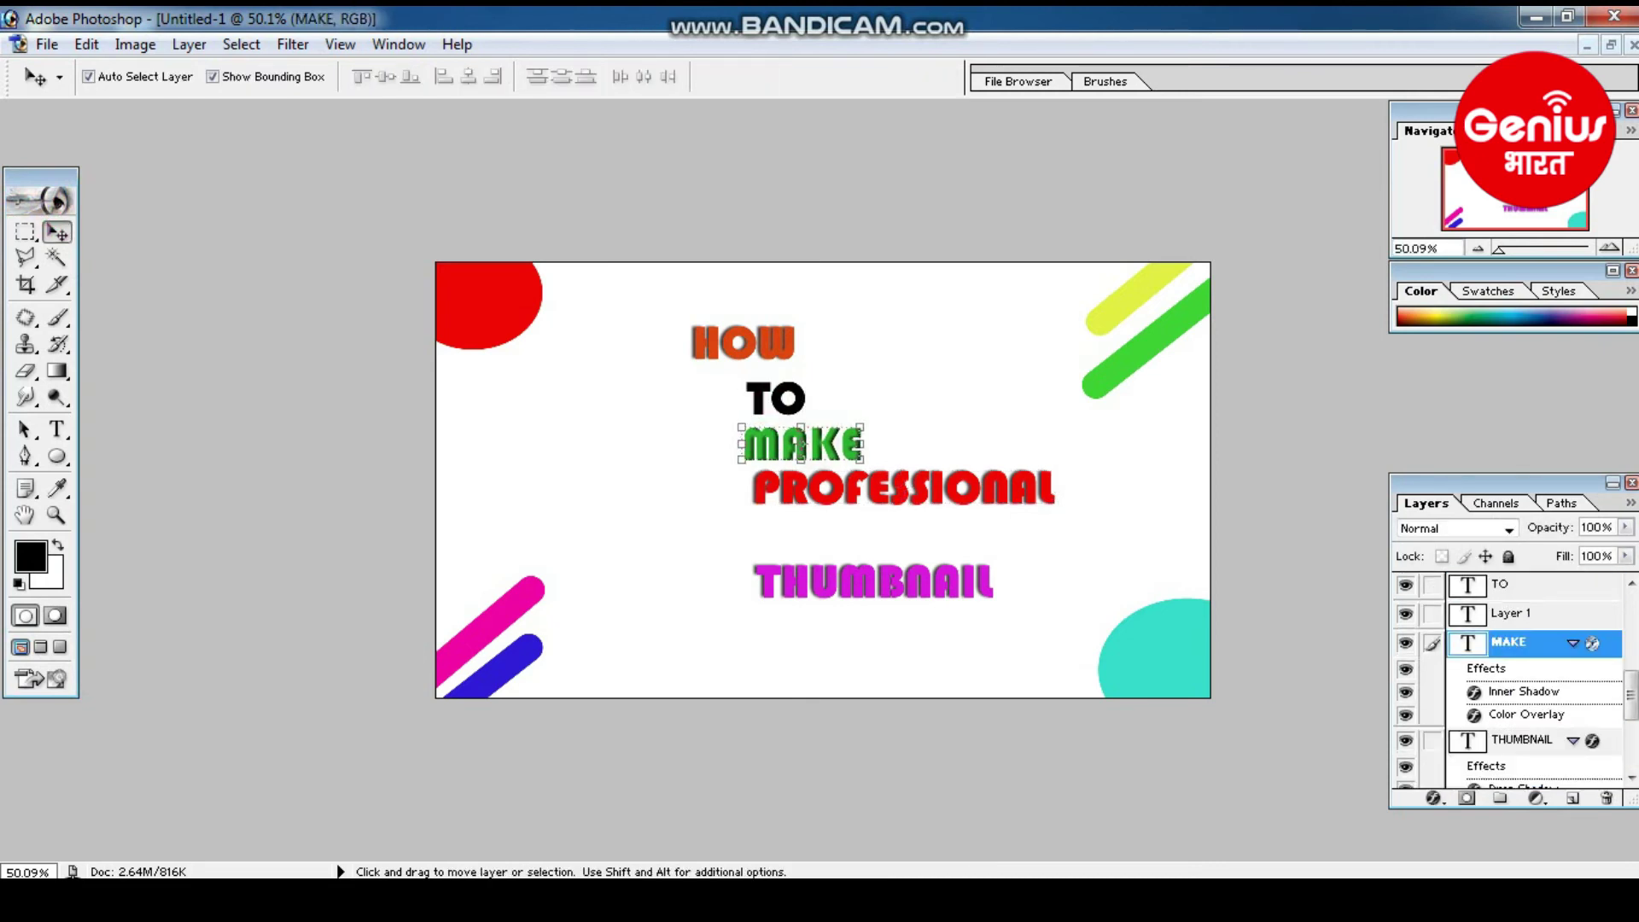
{"action": "left_click_drag", "start_coordinate": [807, 443], "coordinate": [841, 446]}
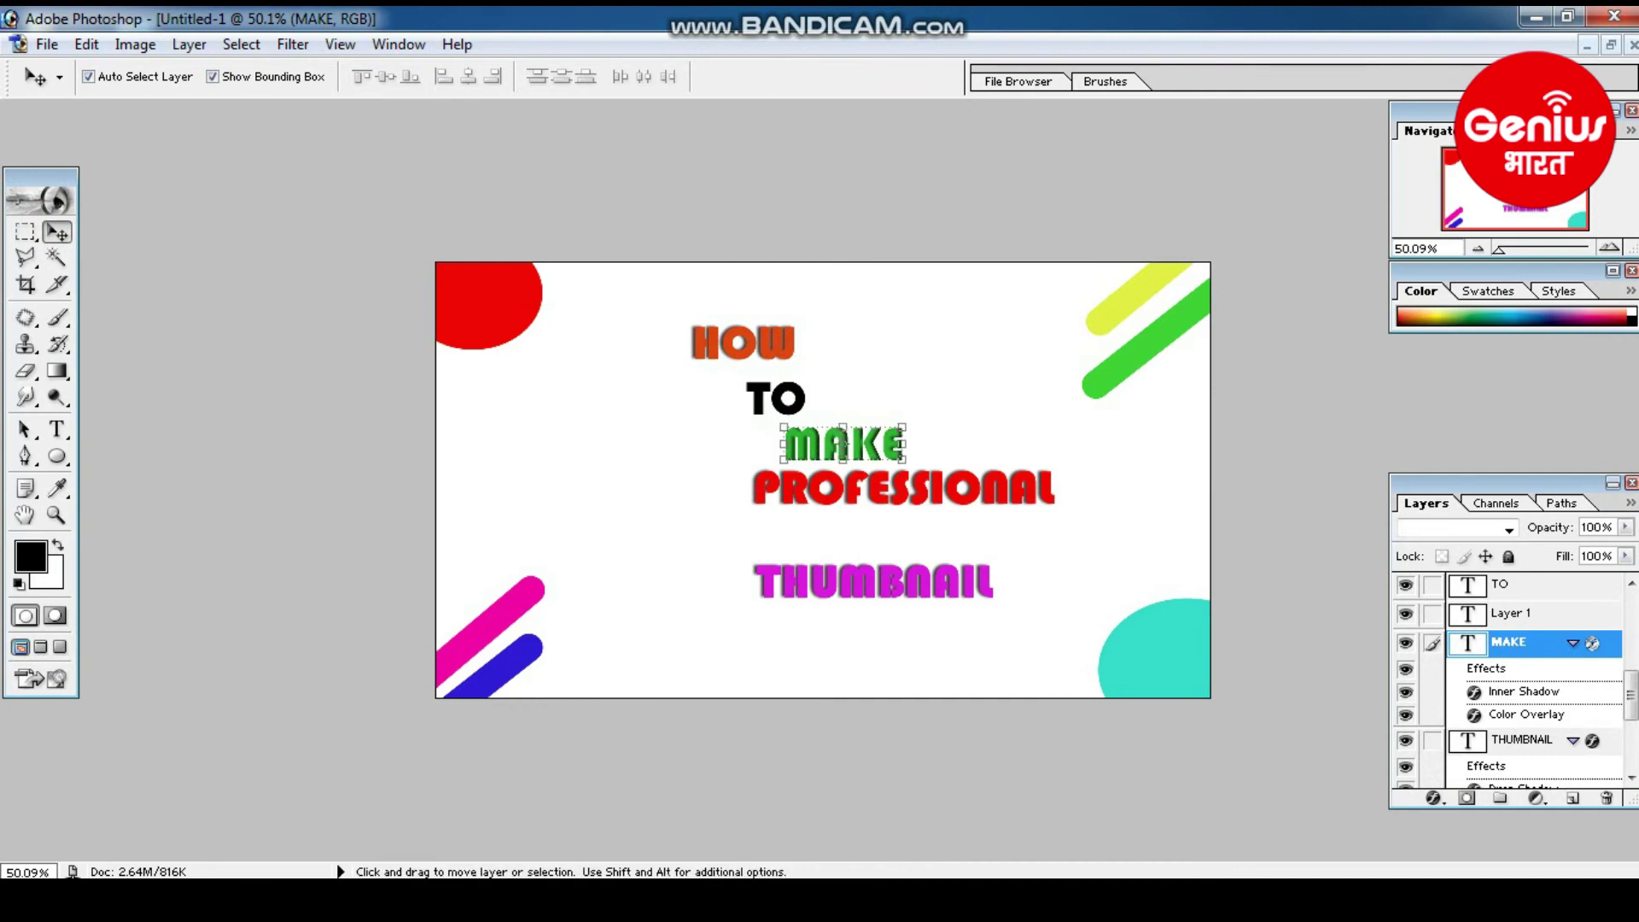
{"action": "key", "text": "ctrl+t"}
{"action": "right_click", "coordinate": [774, 399]}
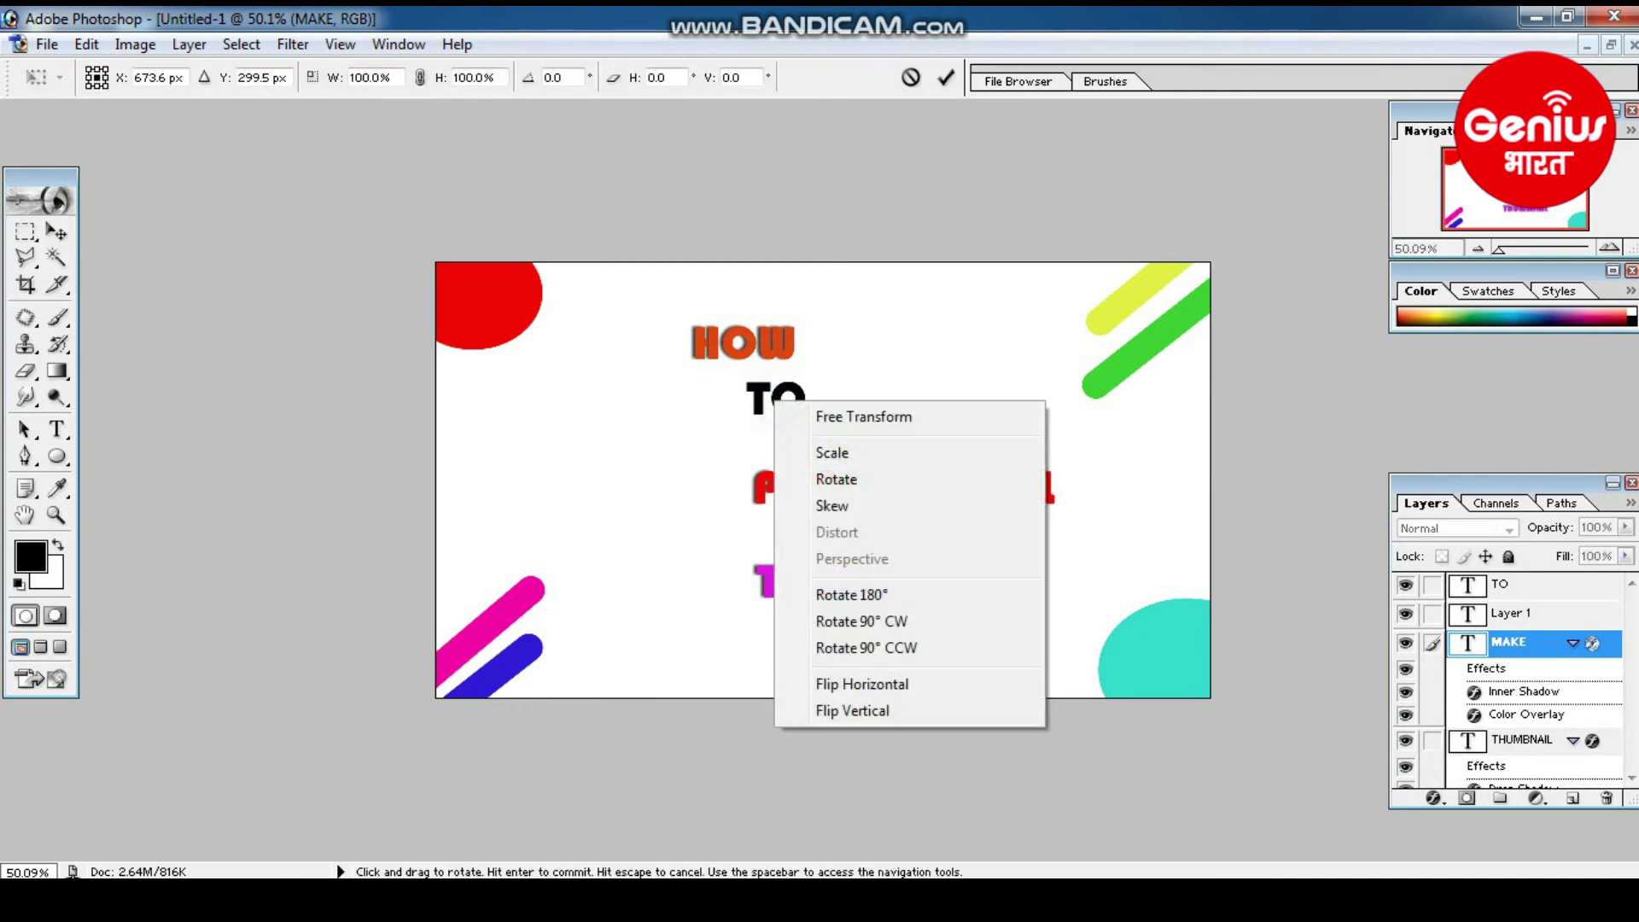
{"action": "key", "text": "Escape"}
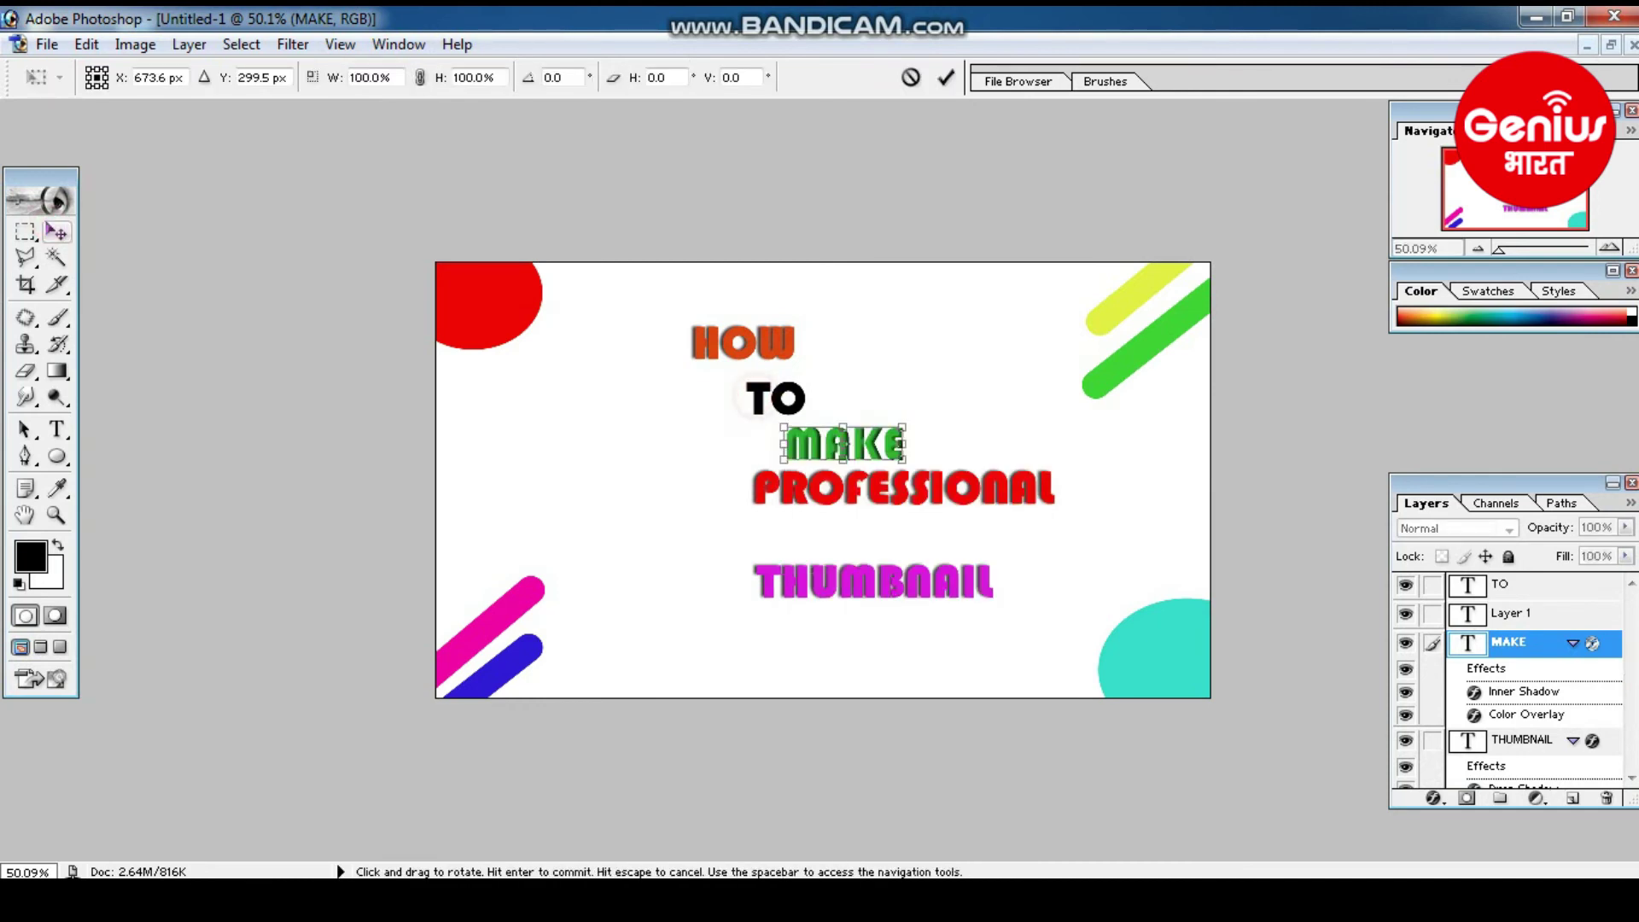
{"action": "key", "text": "Return"}
- Nudge TO slightly right and move THUMBNAIL about 40 px right
{"action": "left_click", "coordinate": [743, 342]}
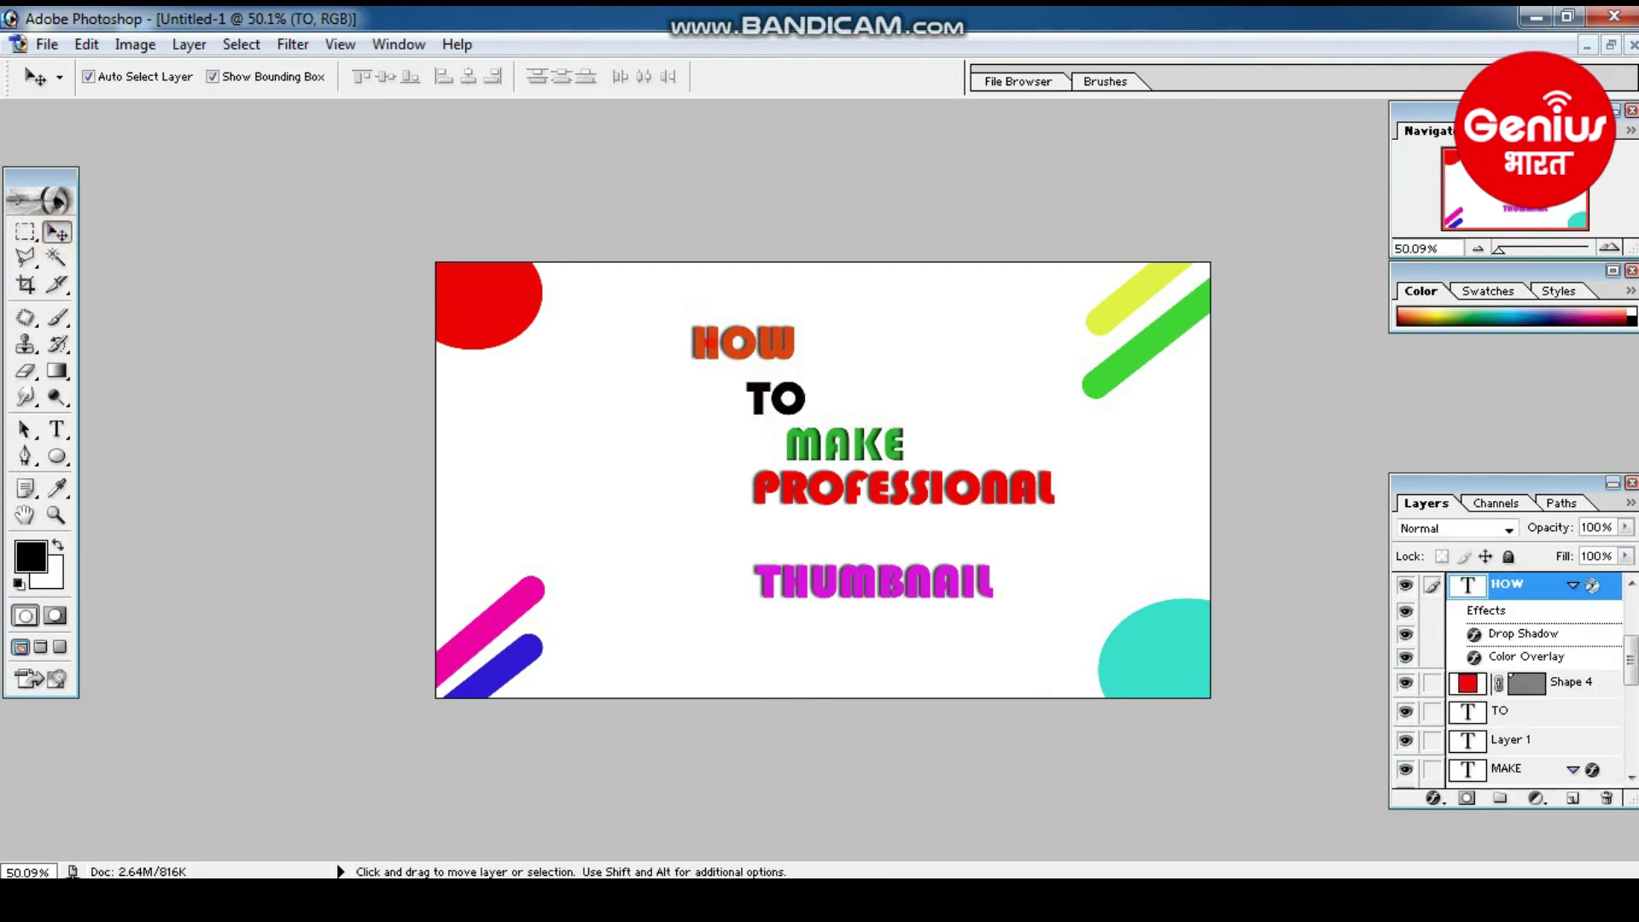
{"action": "left_click", "coordinate": [777, 398]}
{"action": "left_click_drag", "start_coordinate": [777, 398], "coordinate": [780, 397]}
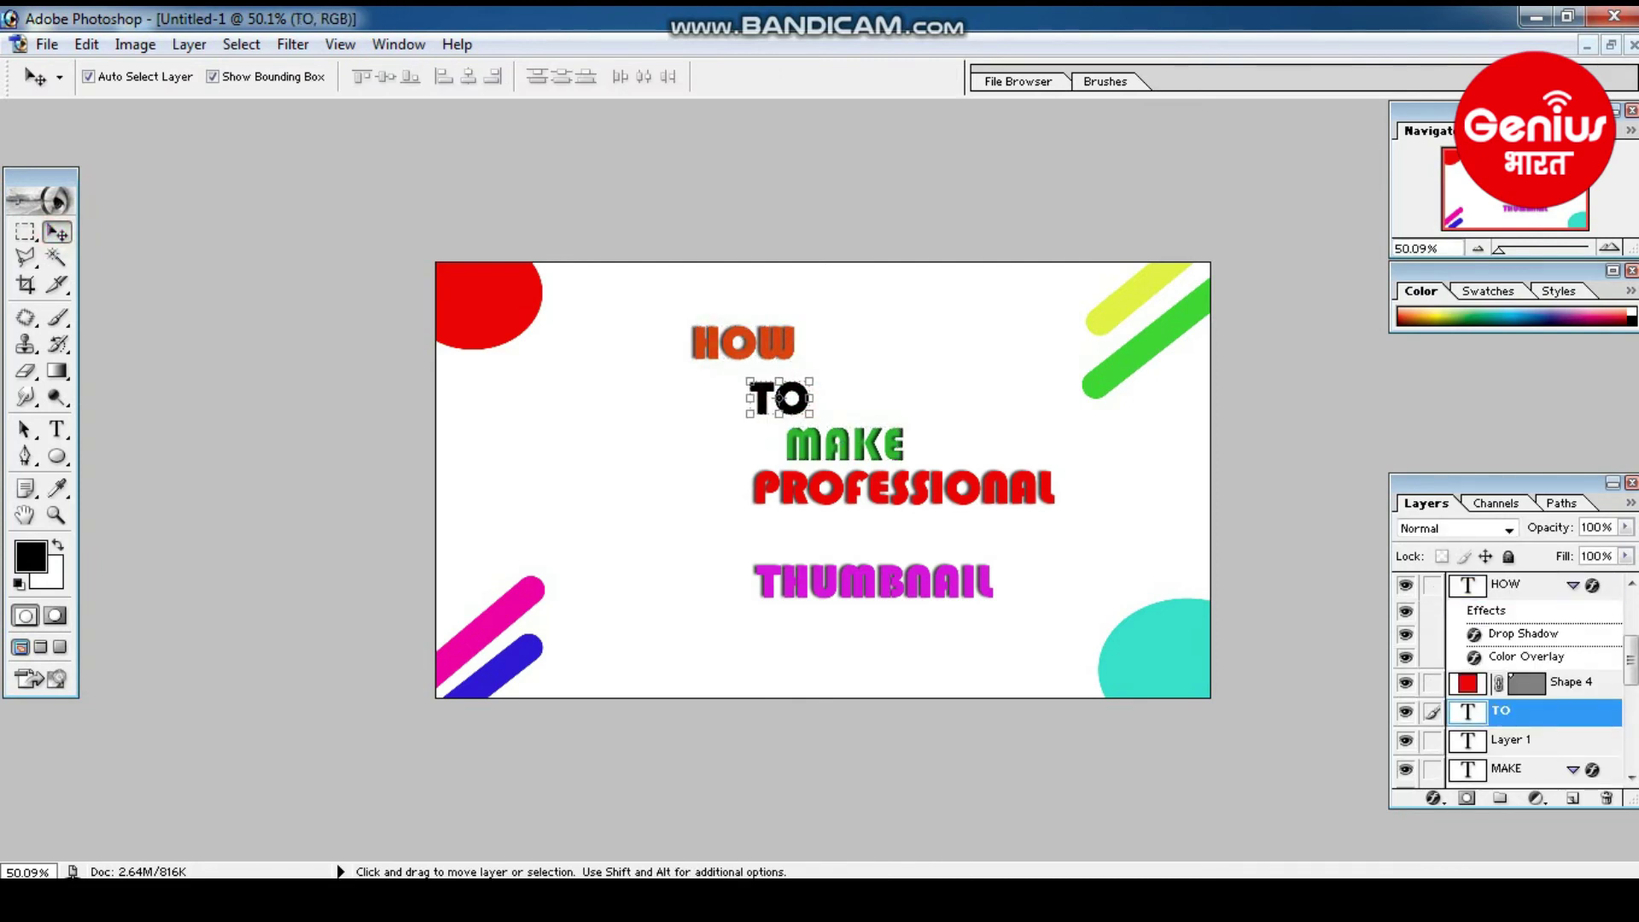
{"action": "left_click", "coordinate": [897, 486]}
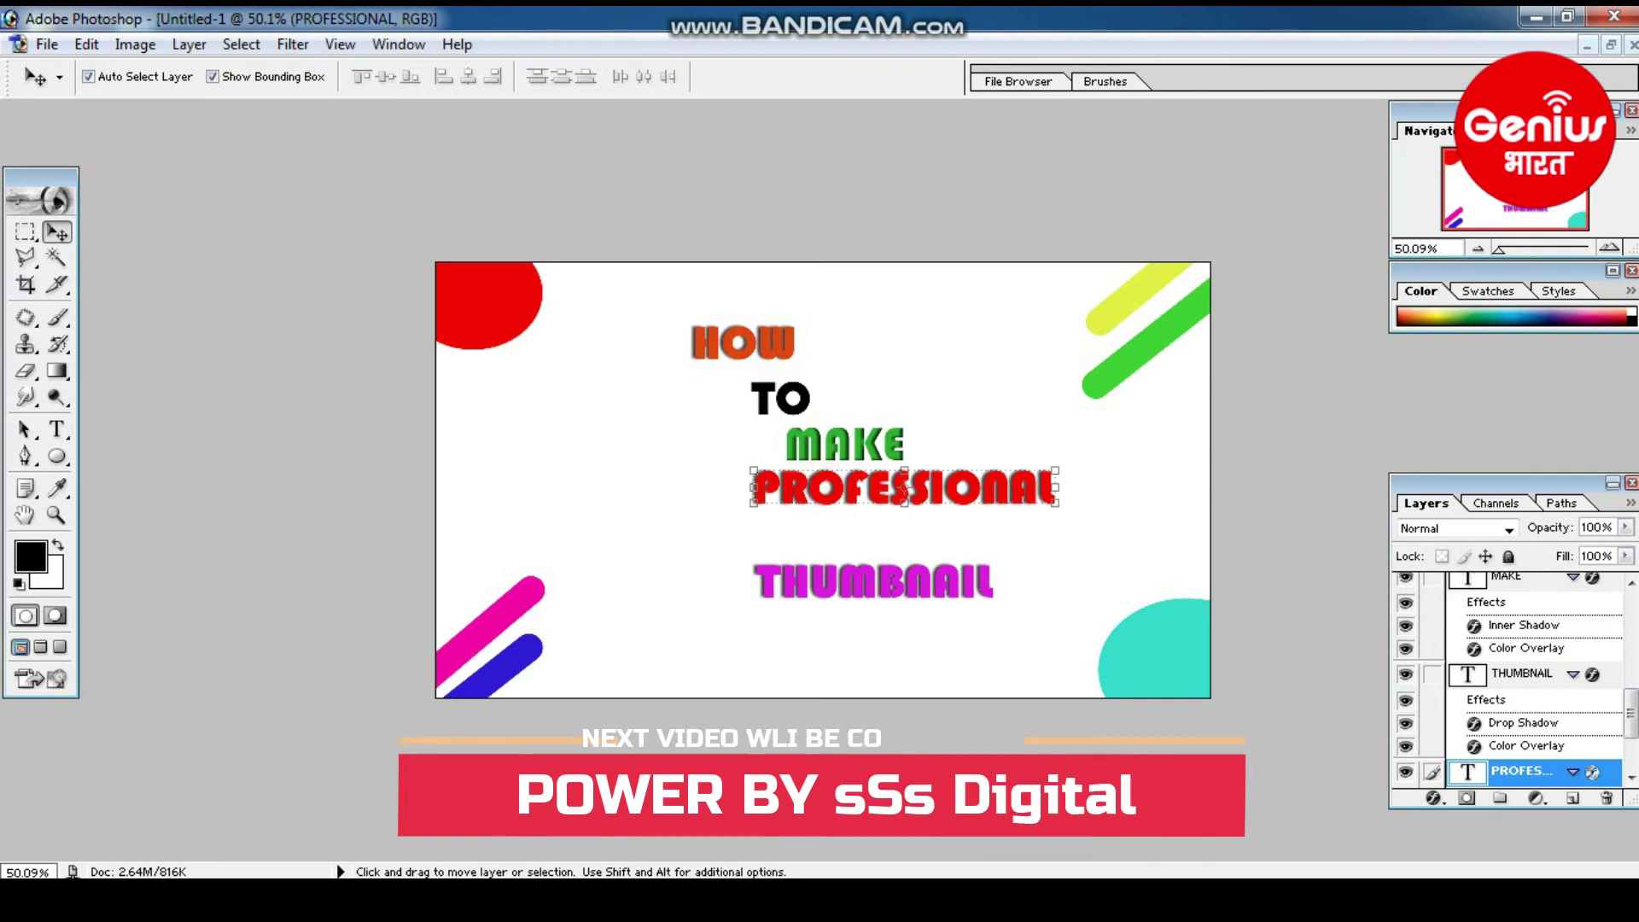
{"action": "left_click", "coordinate": [862, 582]}
{"action": "left_click_drag", "start_coordinate": [875, 582], "coordinate": [908, 582]}
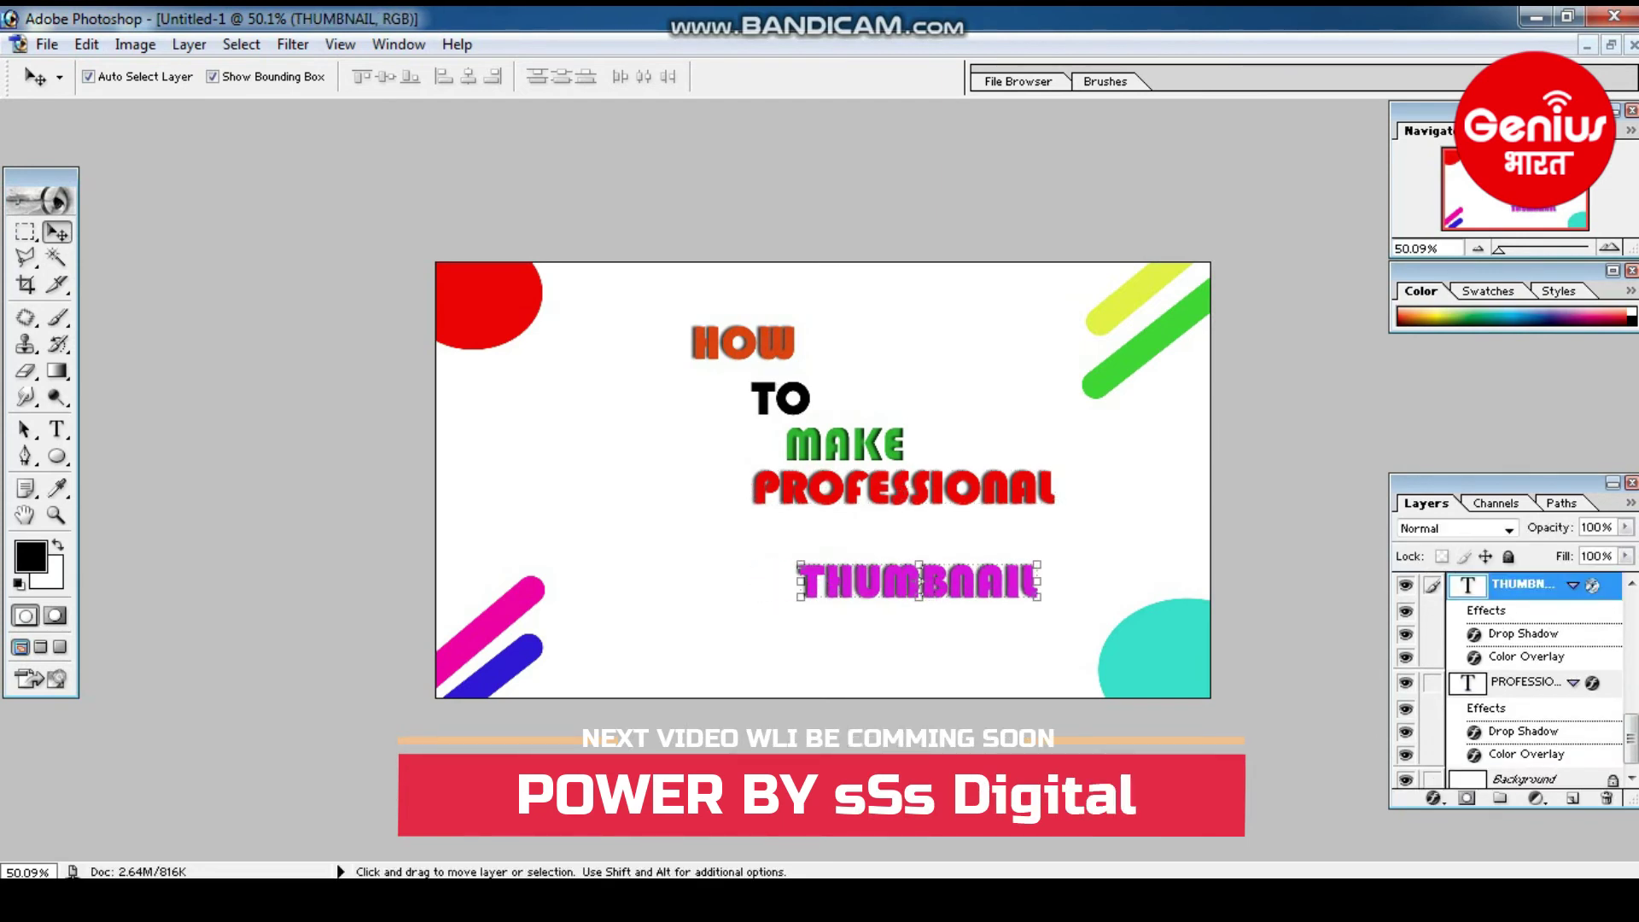
- Move PROFESSIONAL, MAKE and TO down and left to tighten the stack
{"action": "left_click", "coordinate": [849, 494]}
{"action": "right_click", "coordinate": [849, 494]}
{"action": "left_click", "coordinate": [903, 493]}
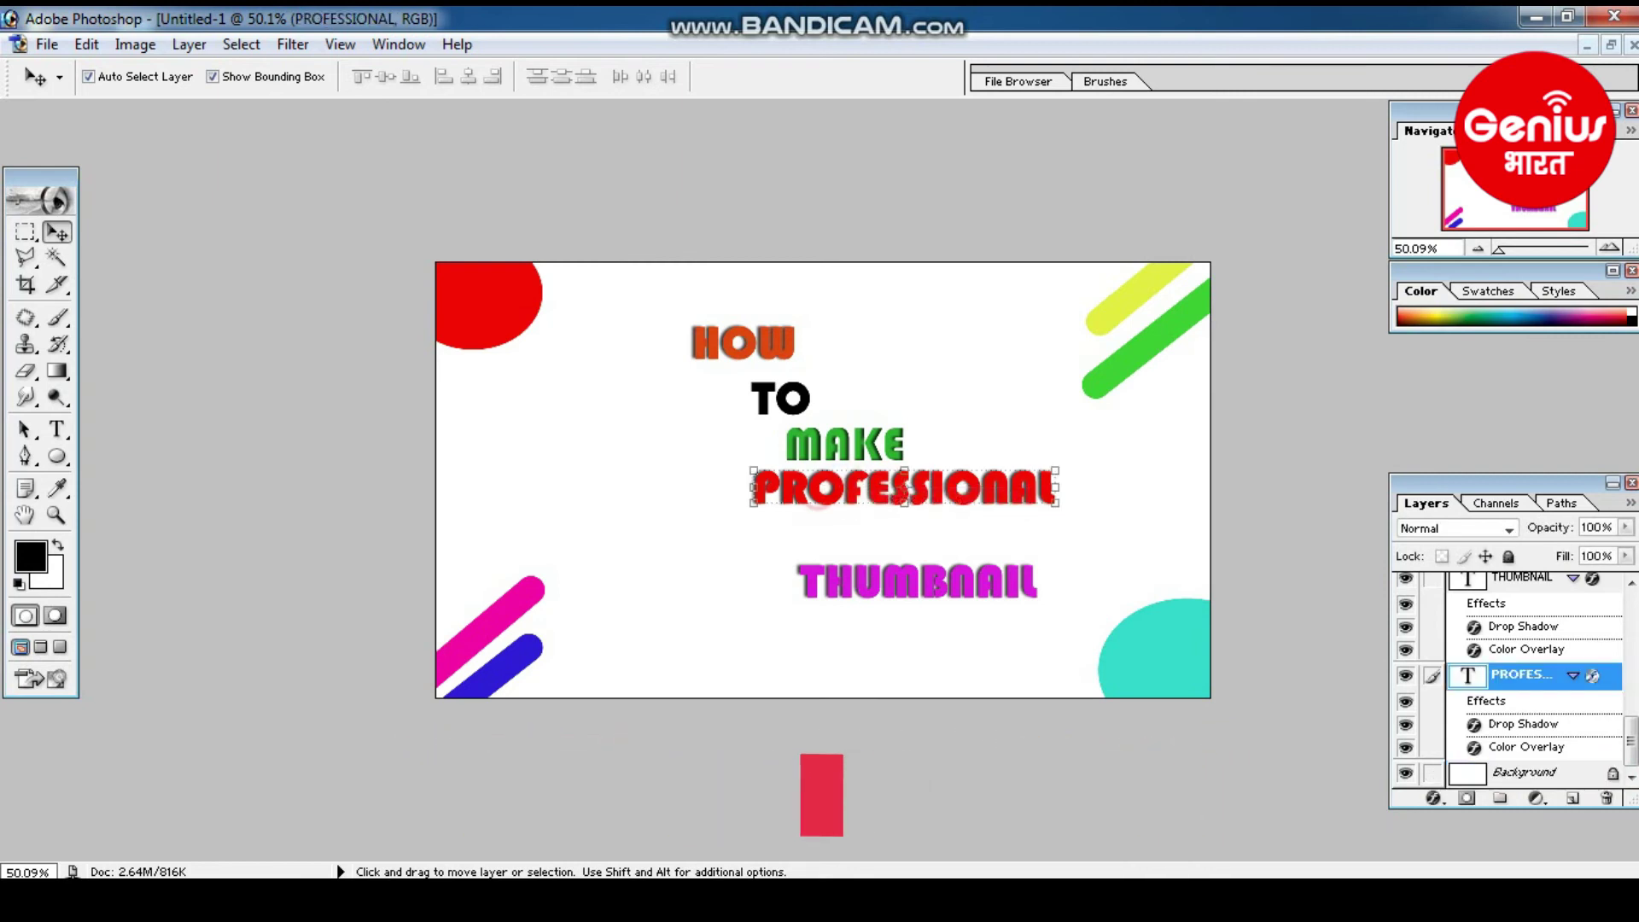
{"action": "left_click_drag", "start_coordinate": [903, 493], "coordinate": [873, 527]}
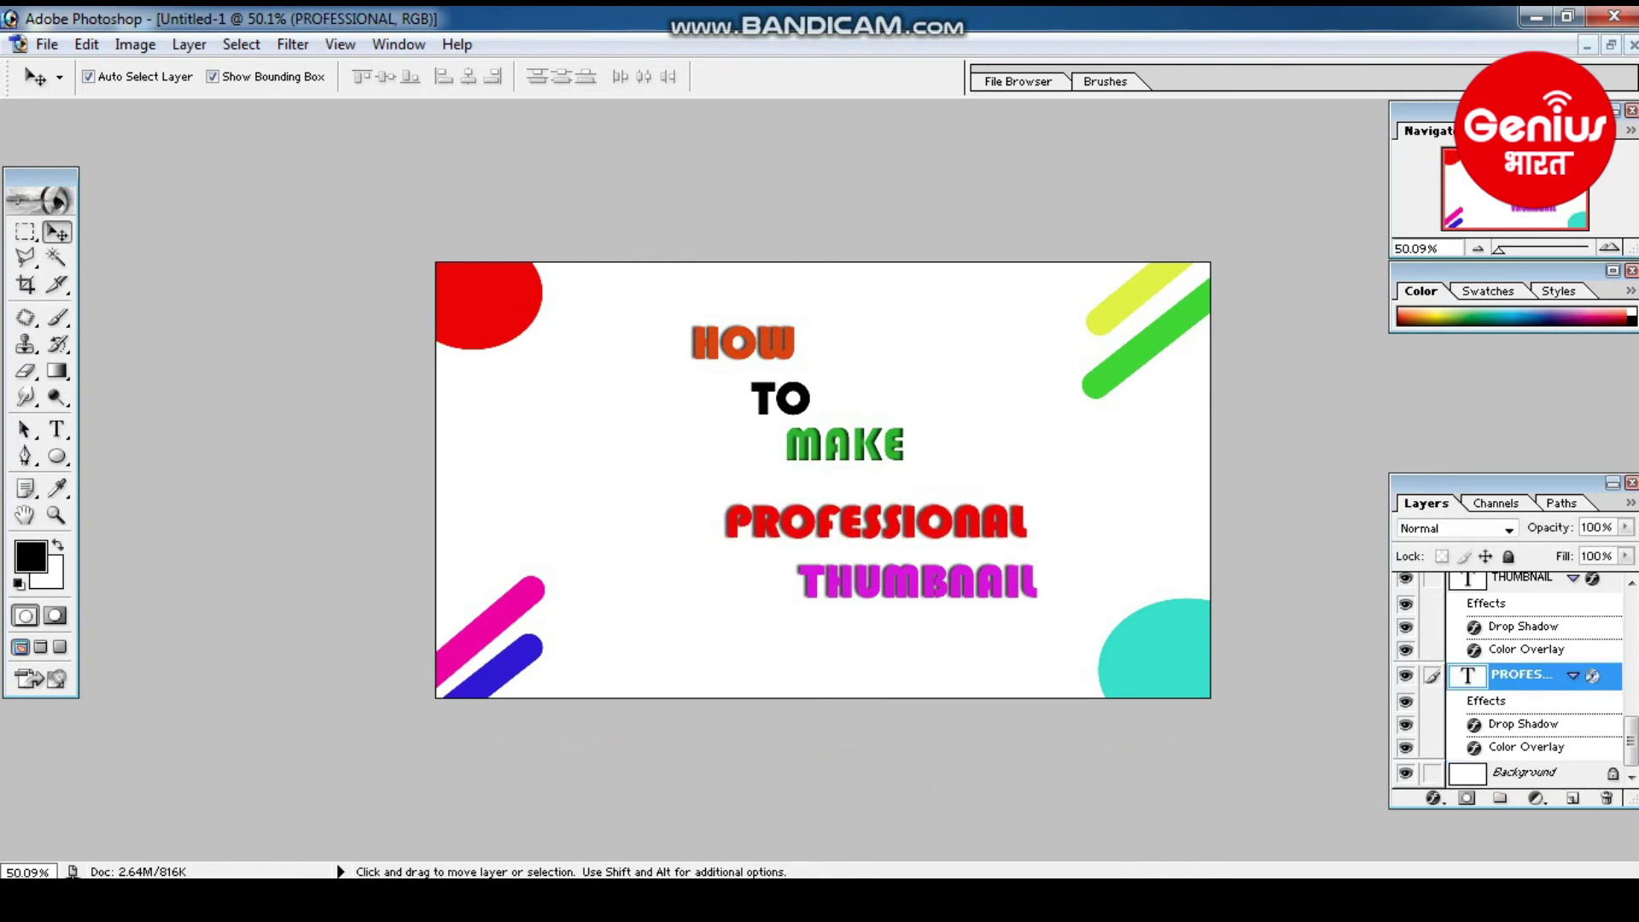
{"action": "left_click", "coordinate": [842, 444]}
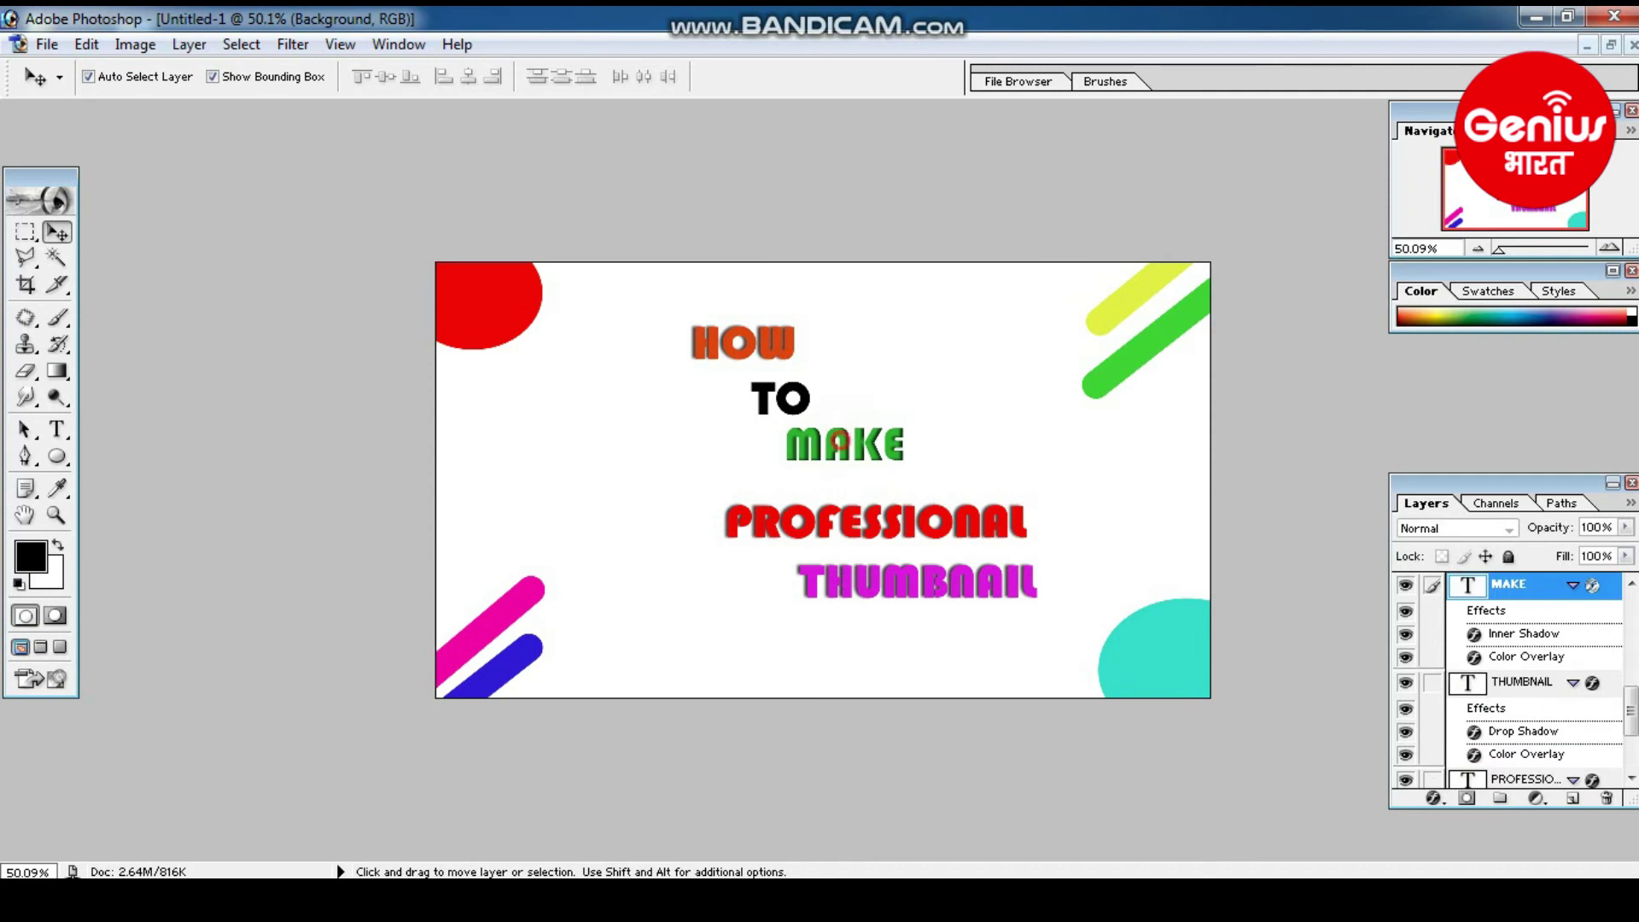
{"action": "left_click_drag", "start_coordinate": [842, 444], "coordinate": [815, 463]}
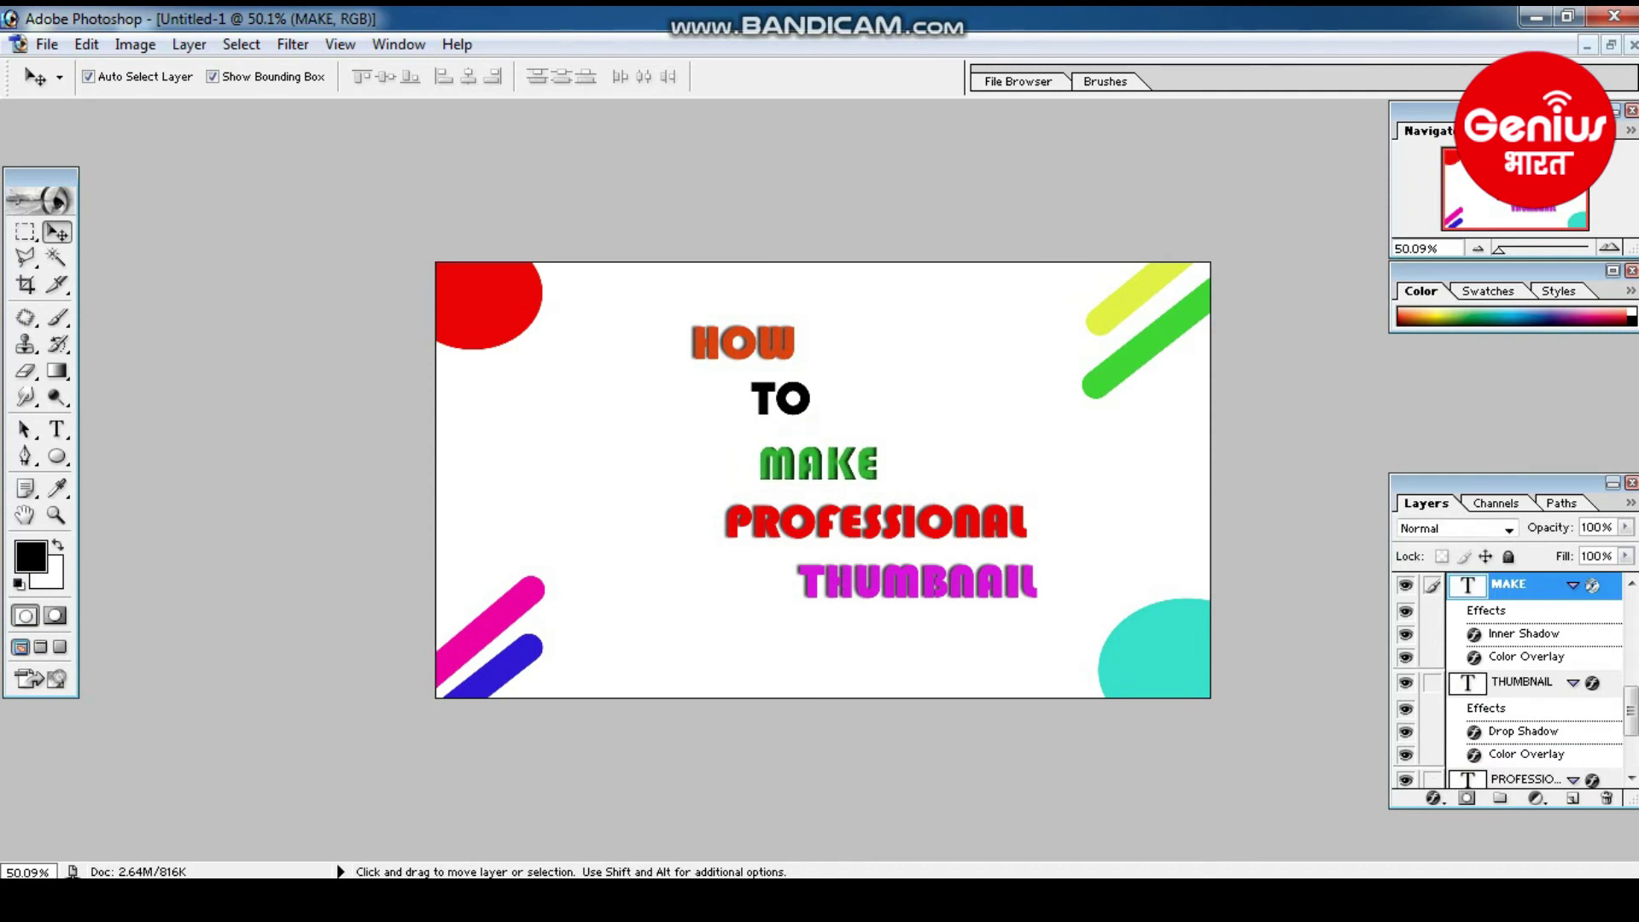
{"action": "left_click_drag", "start_coordinate": [779, 398], "coordinate": [777, 419]}
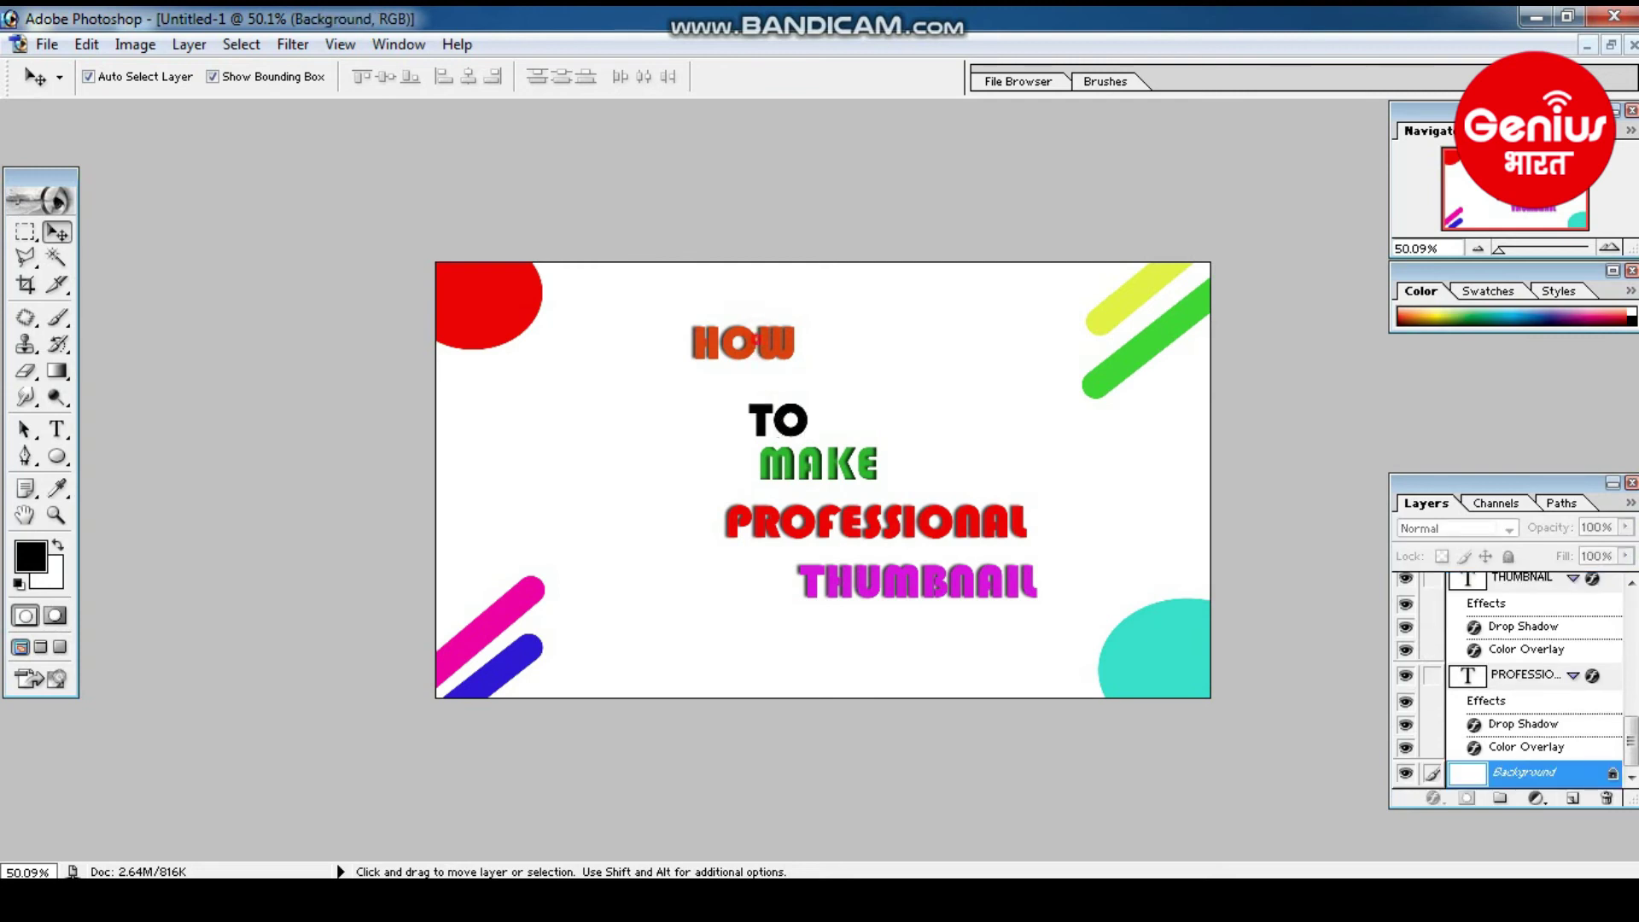
- Select the TO layer from the layer list and nudge it up slightly
{"action": "right_click", "coordinate": [760, 413]}
{"action": "key", "text": "Escape"}
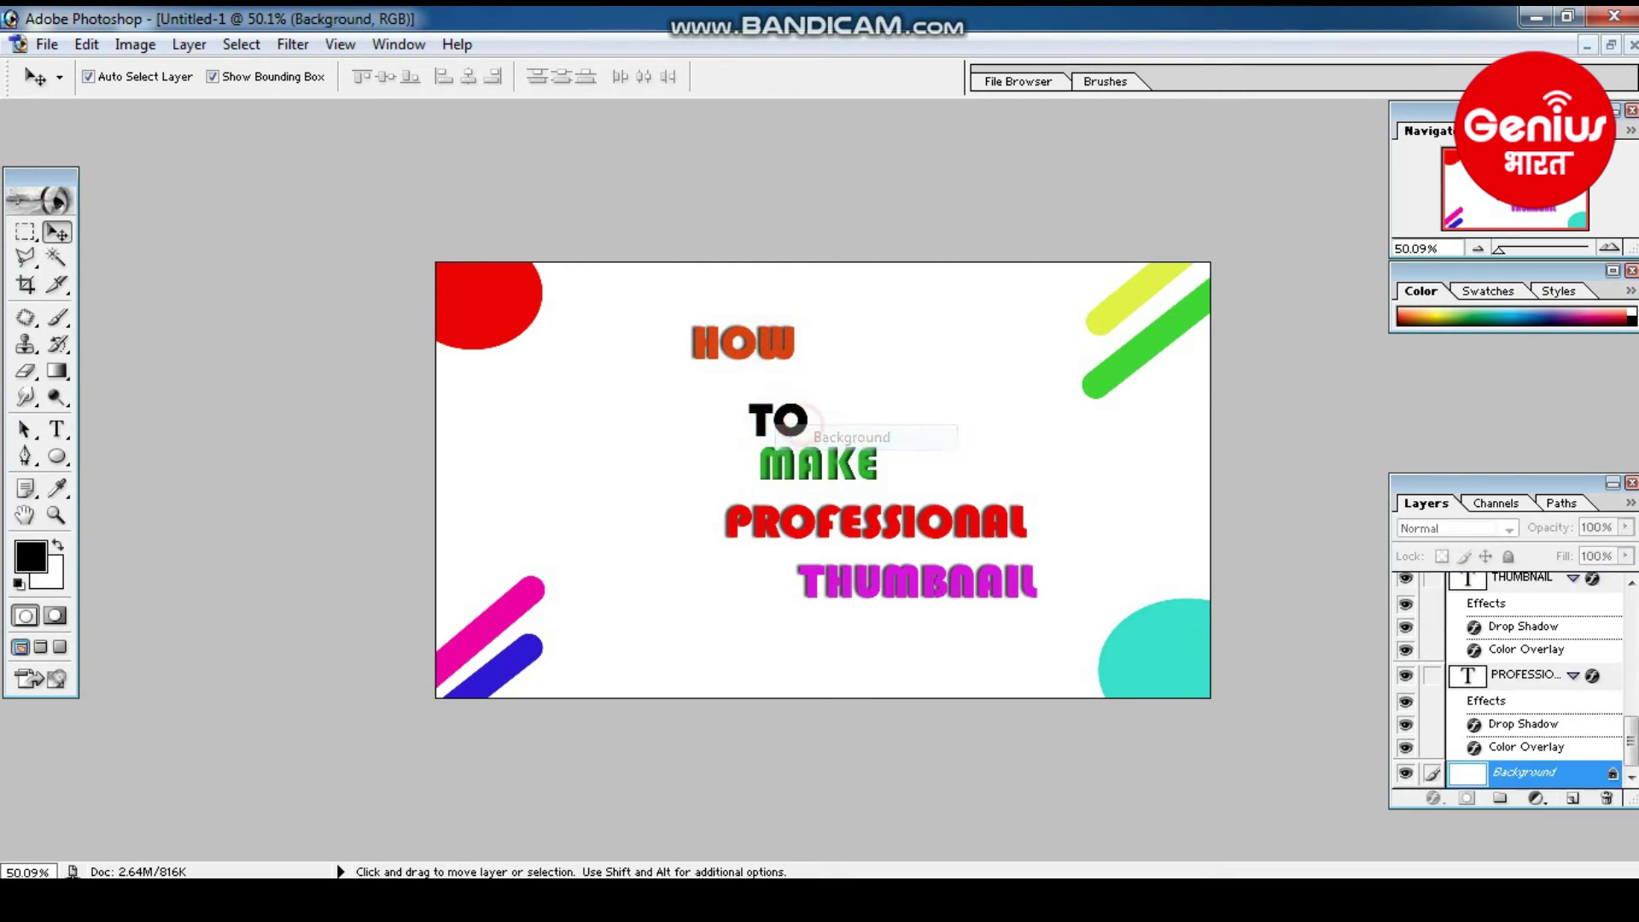
{"action": "right_click", "coordinate": [787, 416]}
{"action": "left_click", "coordinate": [838, 430]}
{"action": "left_click_drag", "start_coordinate": [779, 421], "coordinate": [778, 407]}
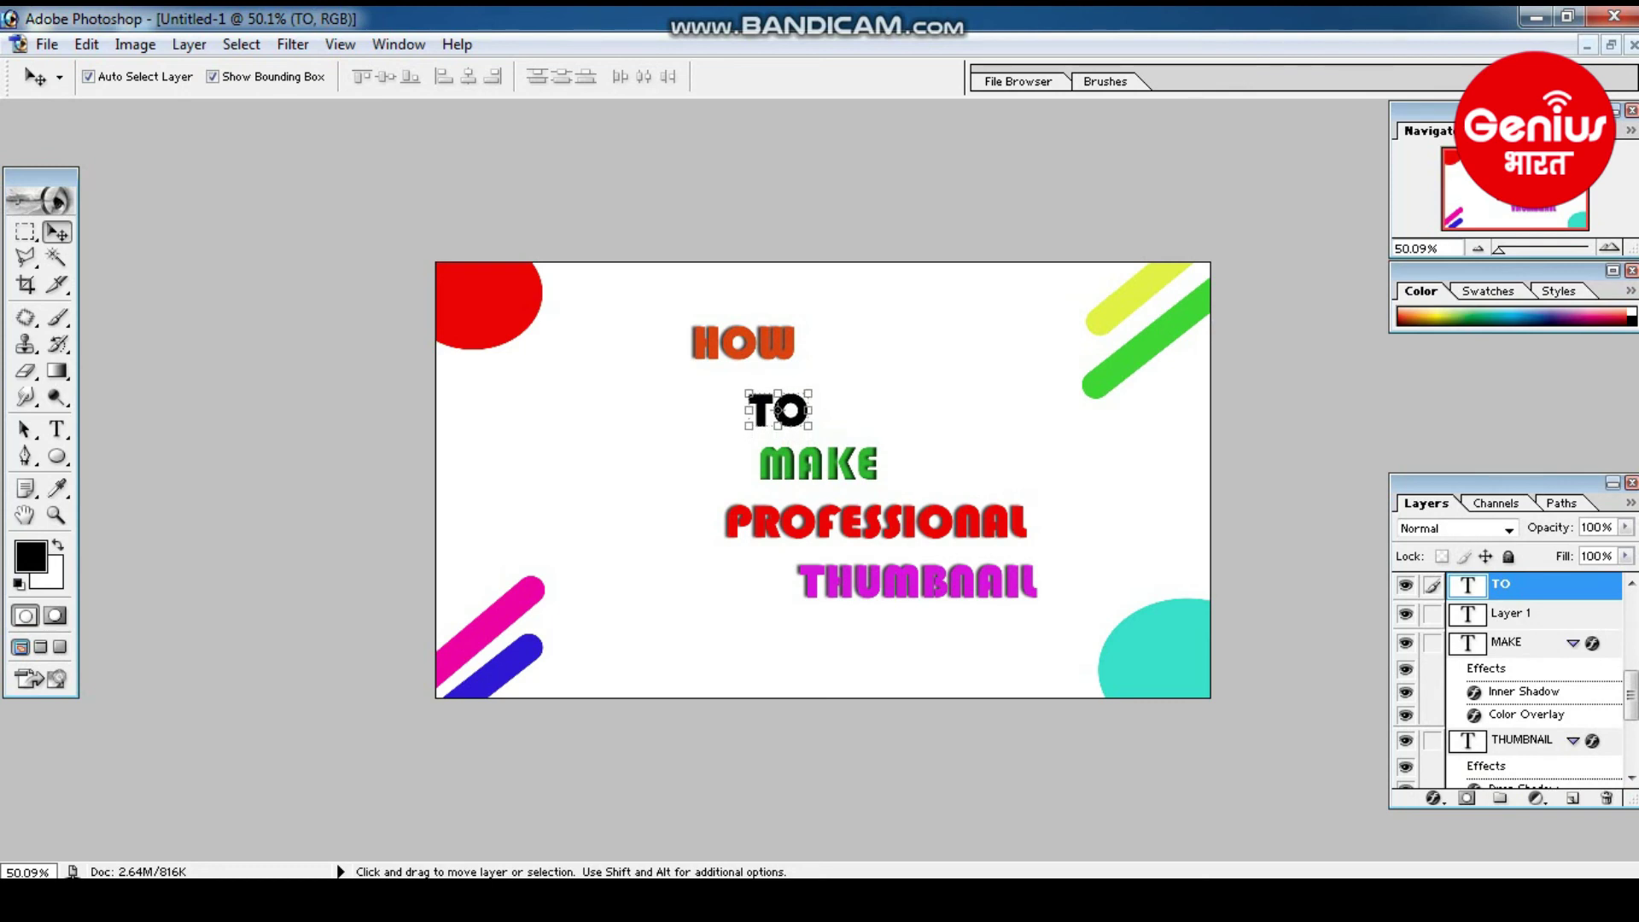
{"action": "left_click", "coordinate": [817, 465]}
{"action": "left_click", "coordinate": [817, 466]}
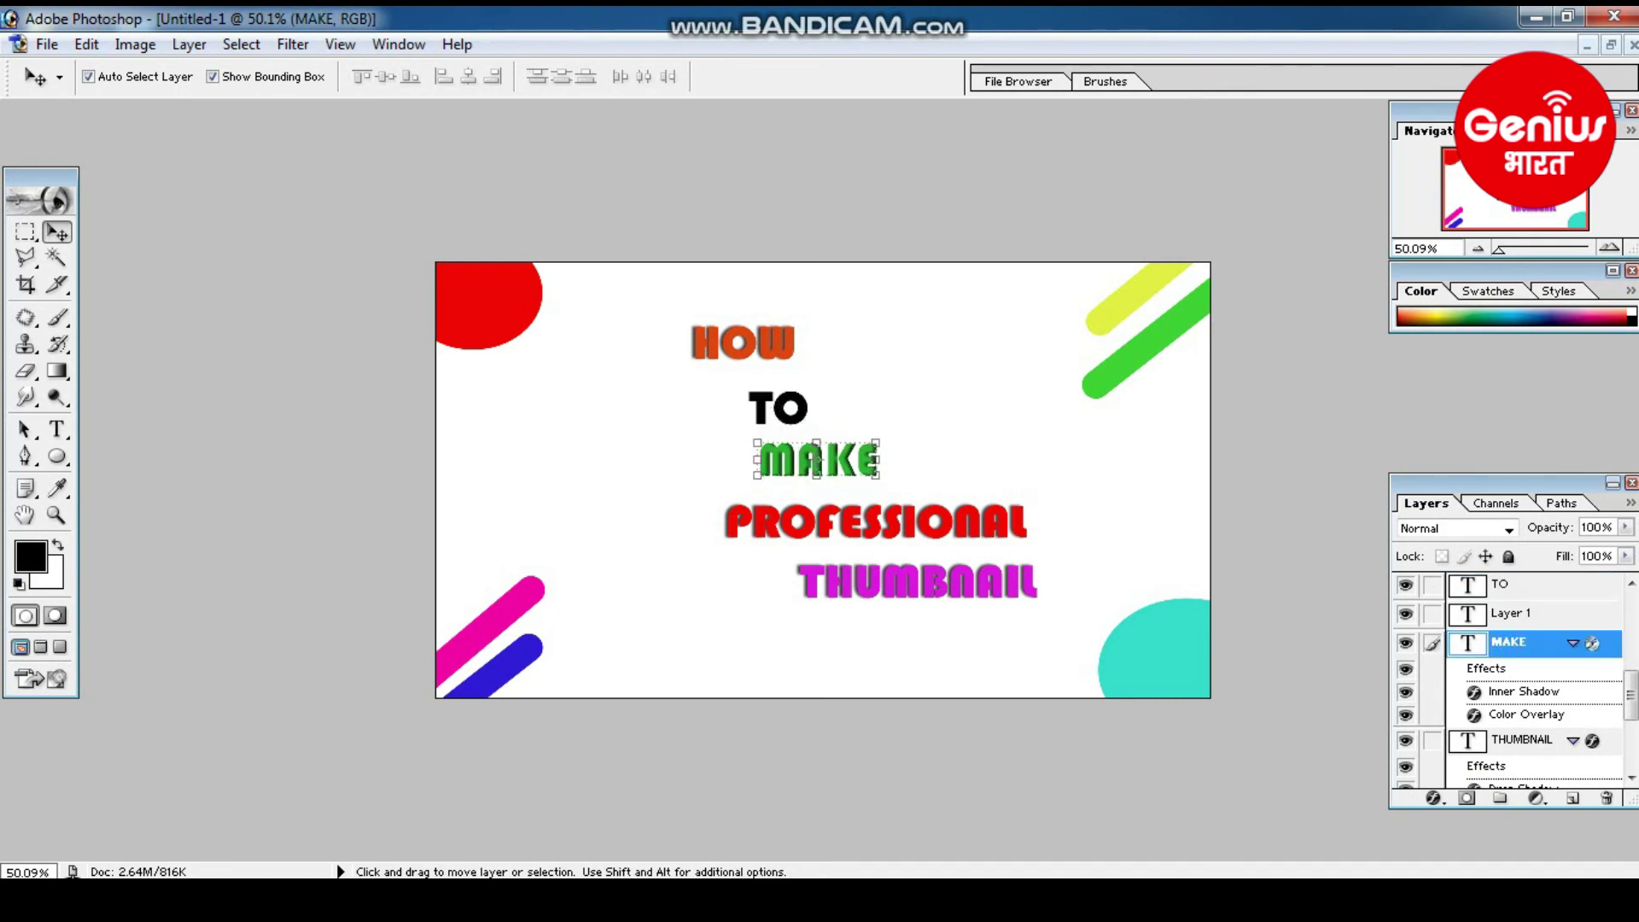
{"action": "key", "text": "Up"}
{"action": "left_click", "coordinate": [808, 357]}
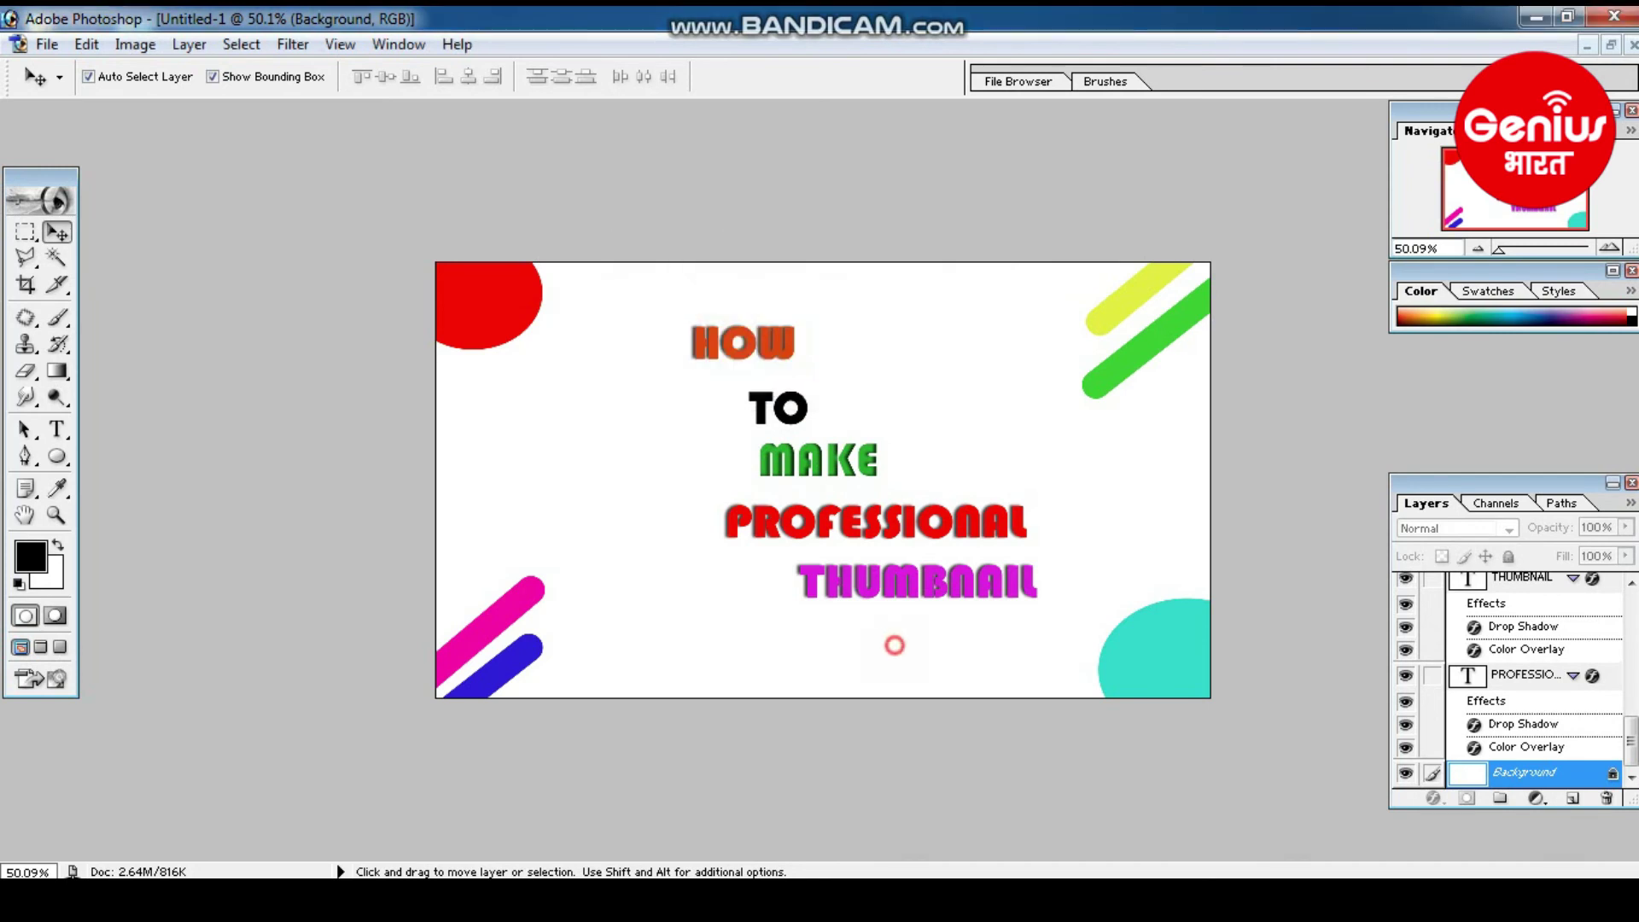
- Nudge THUMBNAIL about 7 px left to finish the staggered stack
{"action": "left_click", "coordinate": [896, 588]}
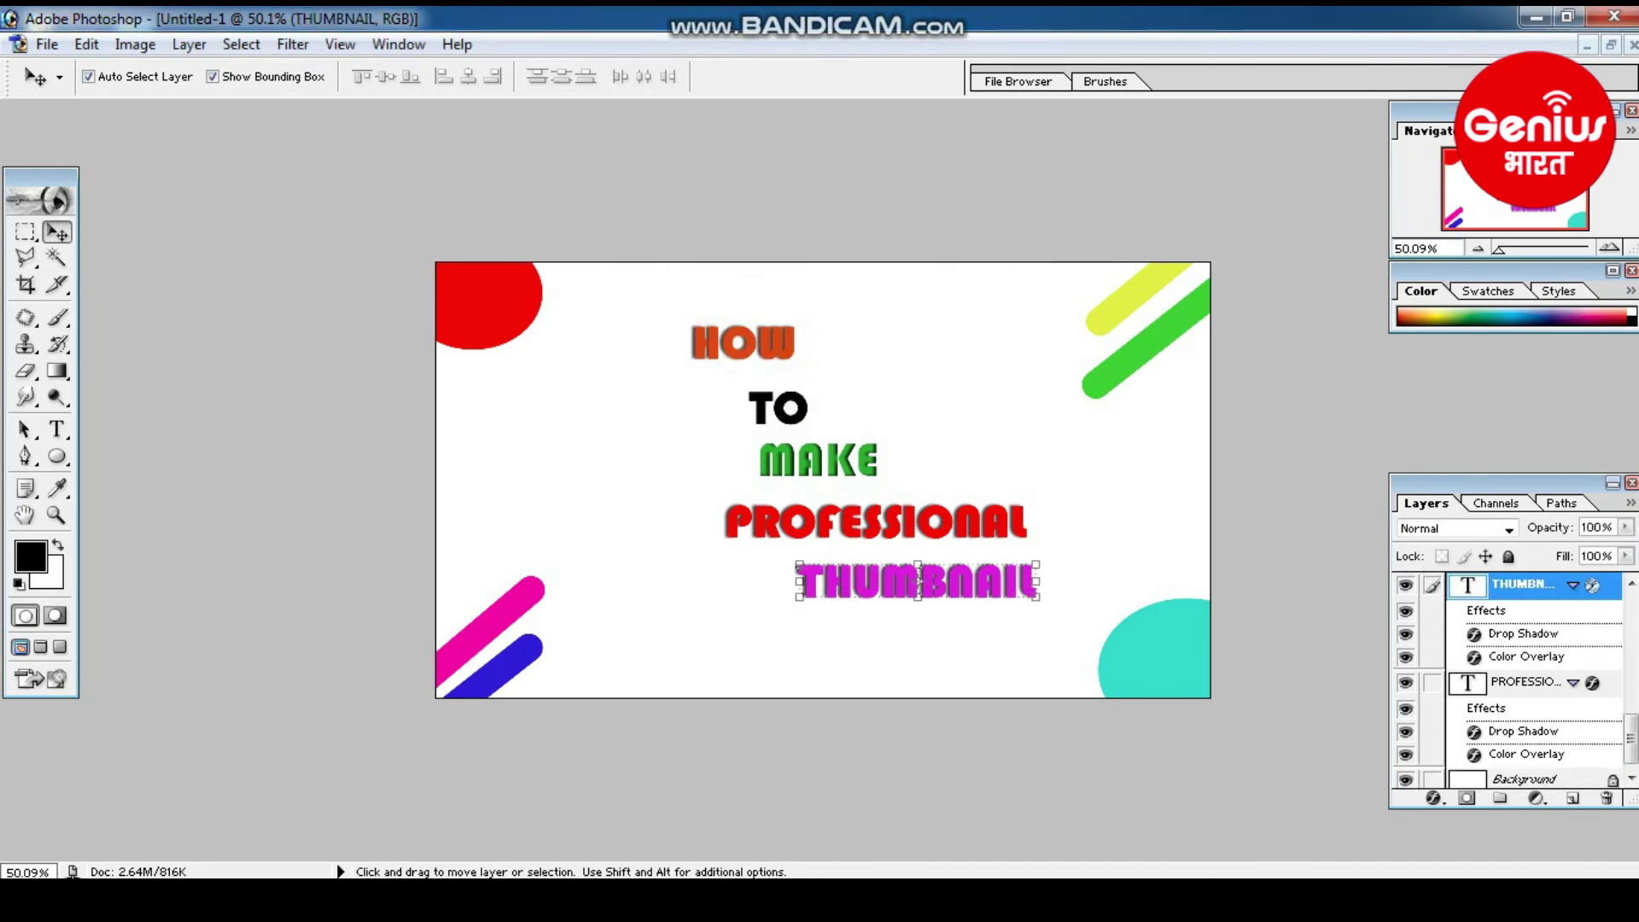
{"action": "left_click_drag", "start_coordinate": [920, 581], "coordinate": [914, 582]}
{"action": "left_click", "coordinate": [889, 622]}
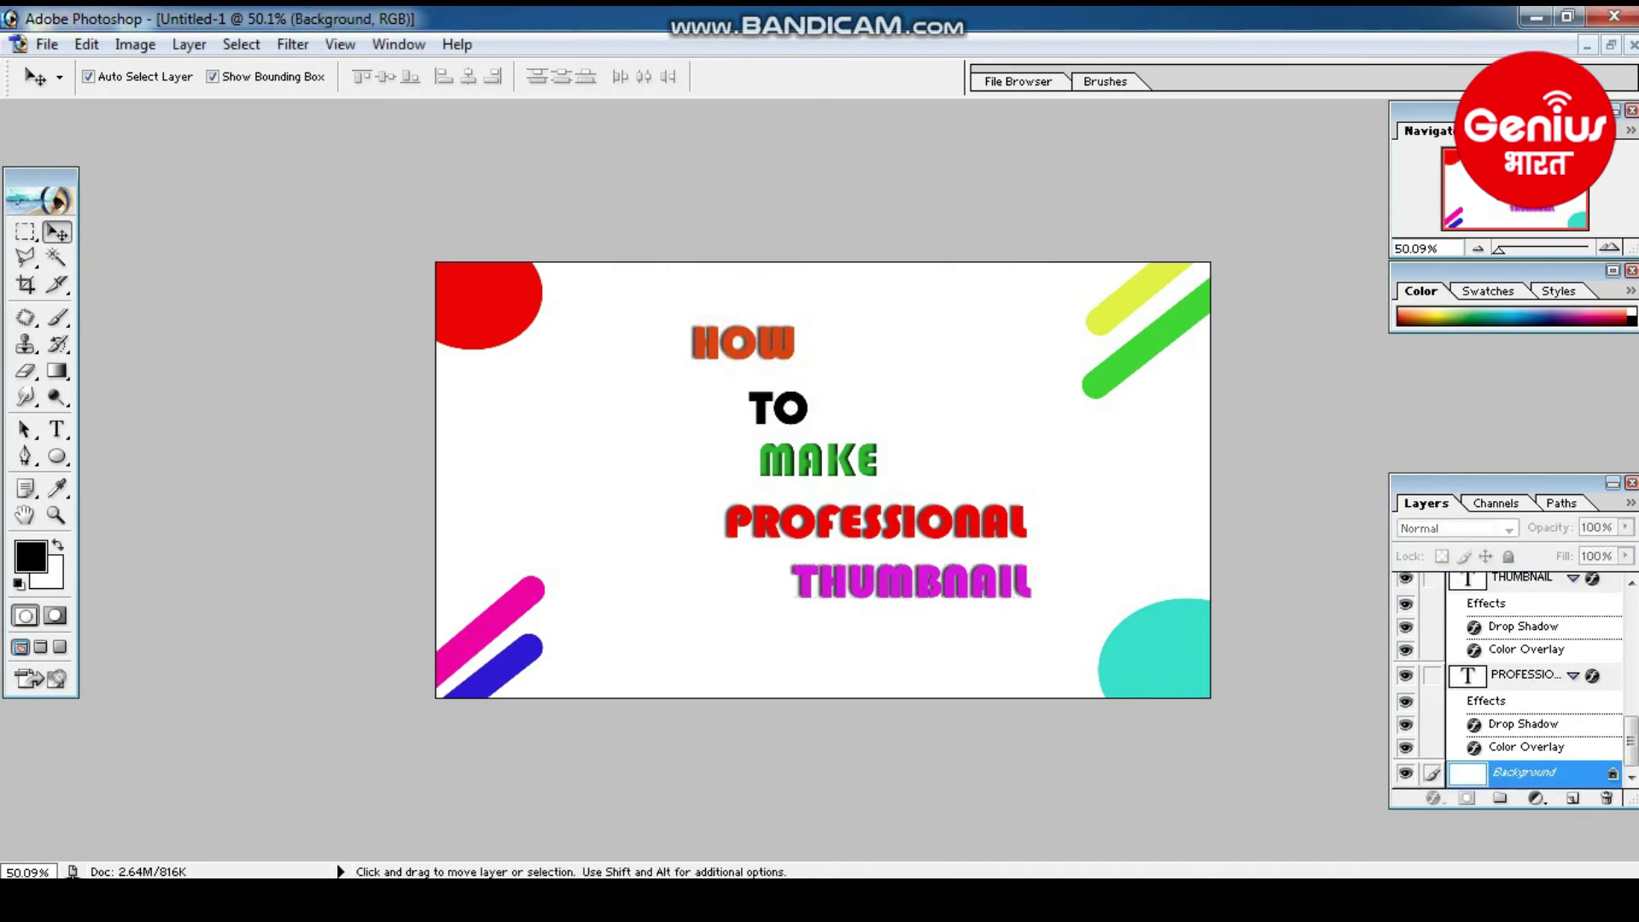
{"action": "left_click", "coordinate": [58, 456]}
- Draw a small circle left of TO and give it a purple 7800FF colour overlay
{"action": "left_click_drag", "start_coordinate": [526, 413], "coordinate": [594, 473]}
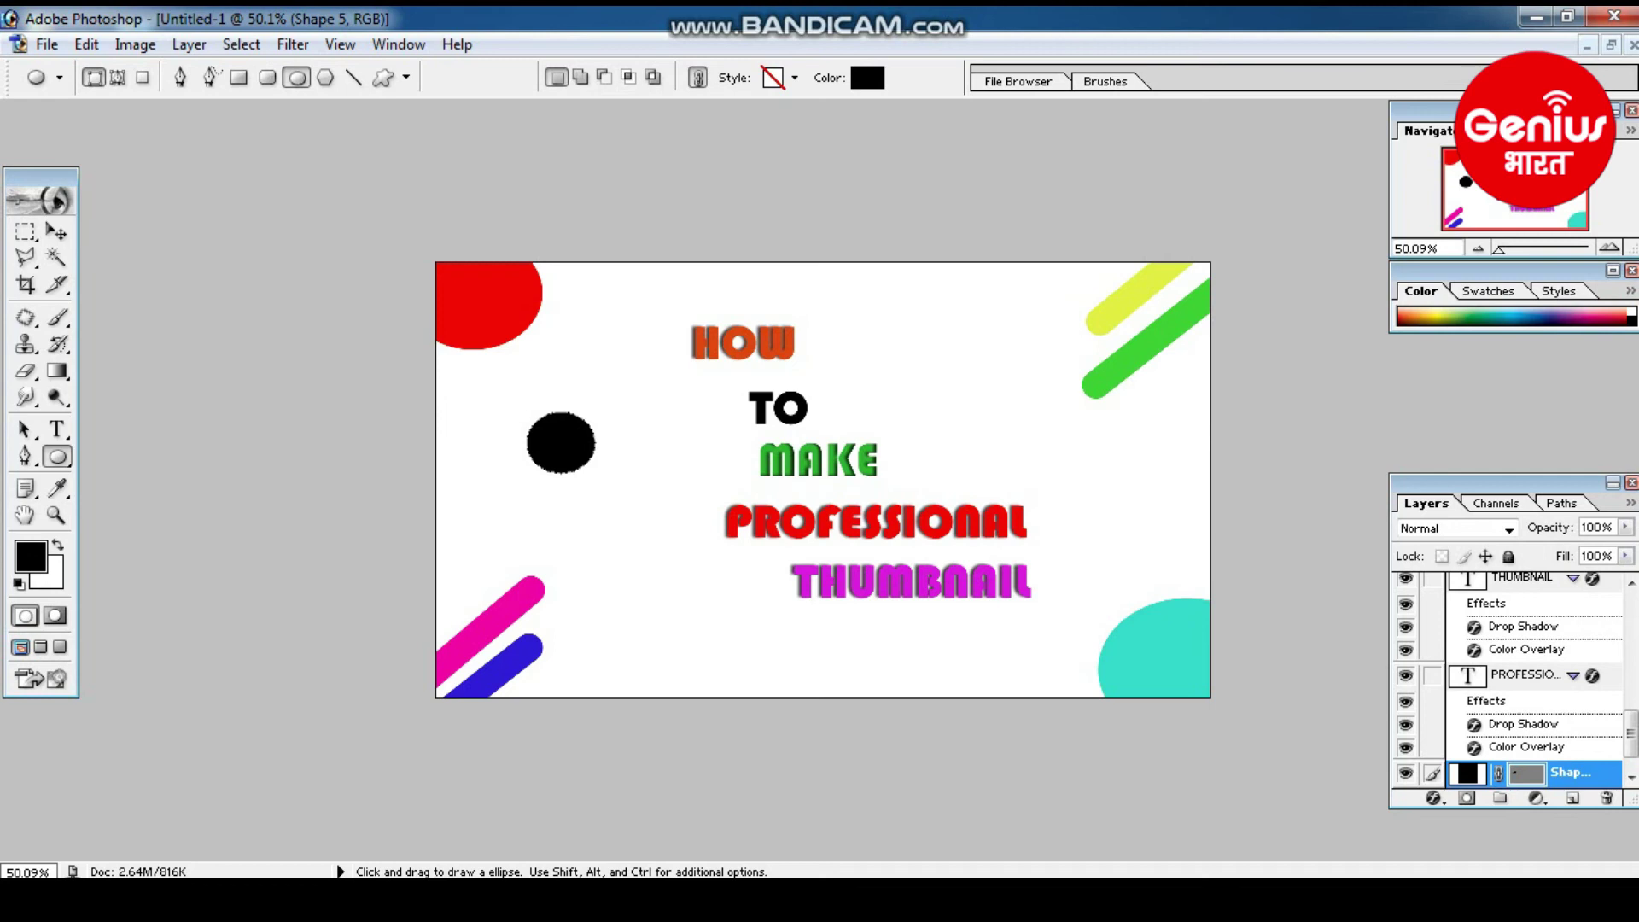
{"action": "right_click", "coordinate": [1466, 773]}
{"action": "left_click", "coordinate": [1463, 838]}
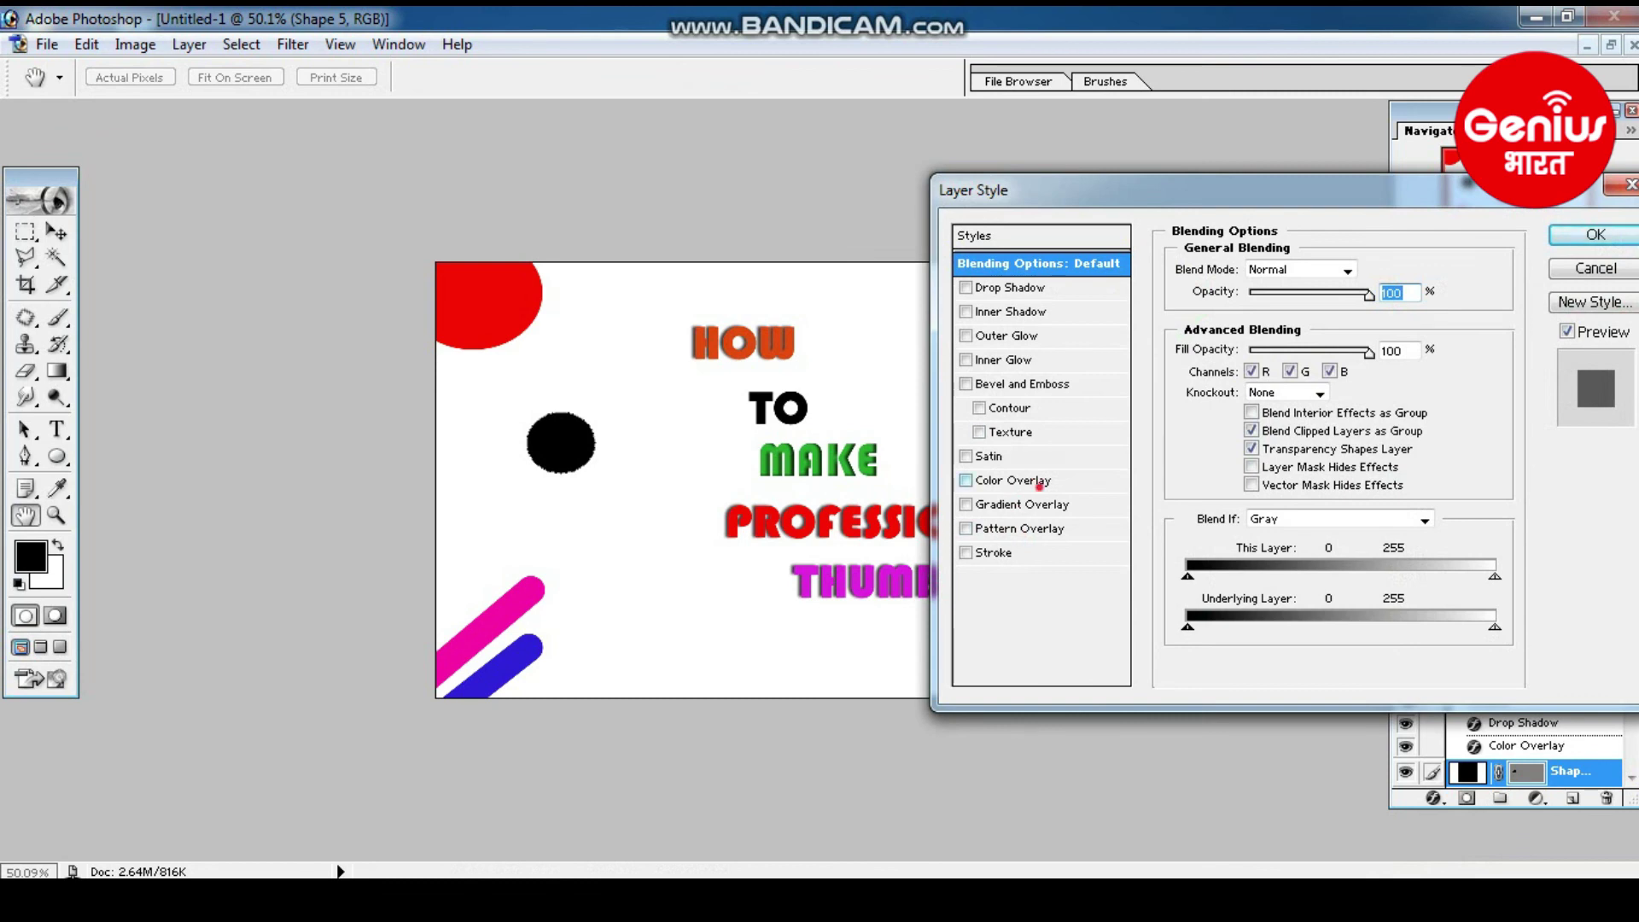
{"action": "left_click", "coordinate": [1039, 481]}
{"action": "left_click", "coordinate": [1378, 269]}
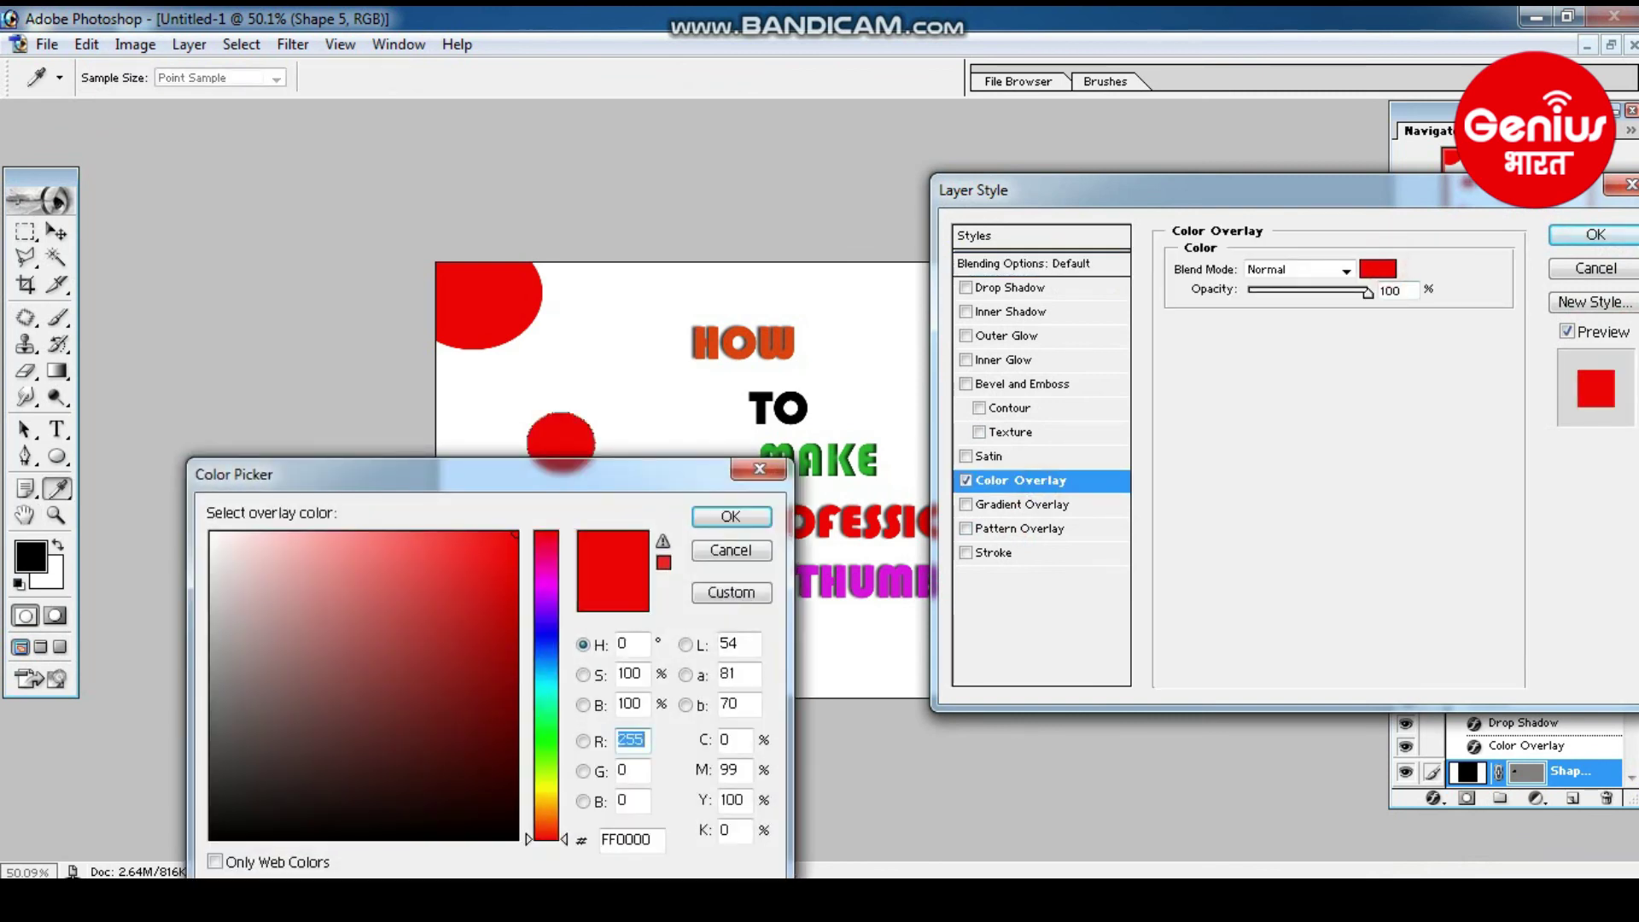
{"action": "left_click", "coordinate": [546, 609]}
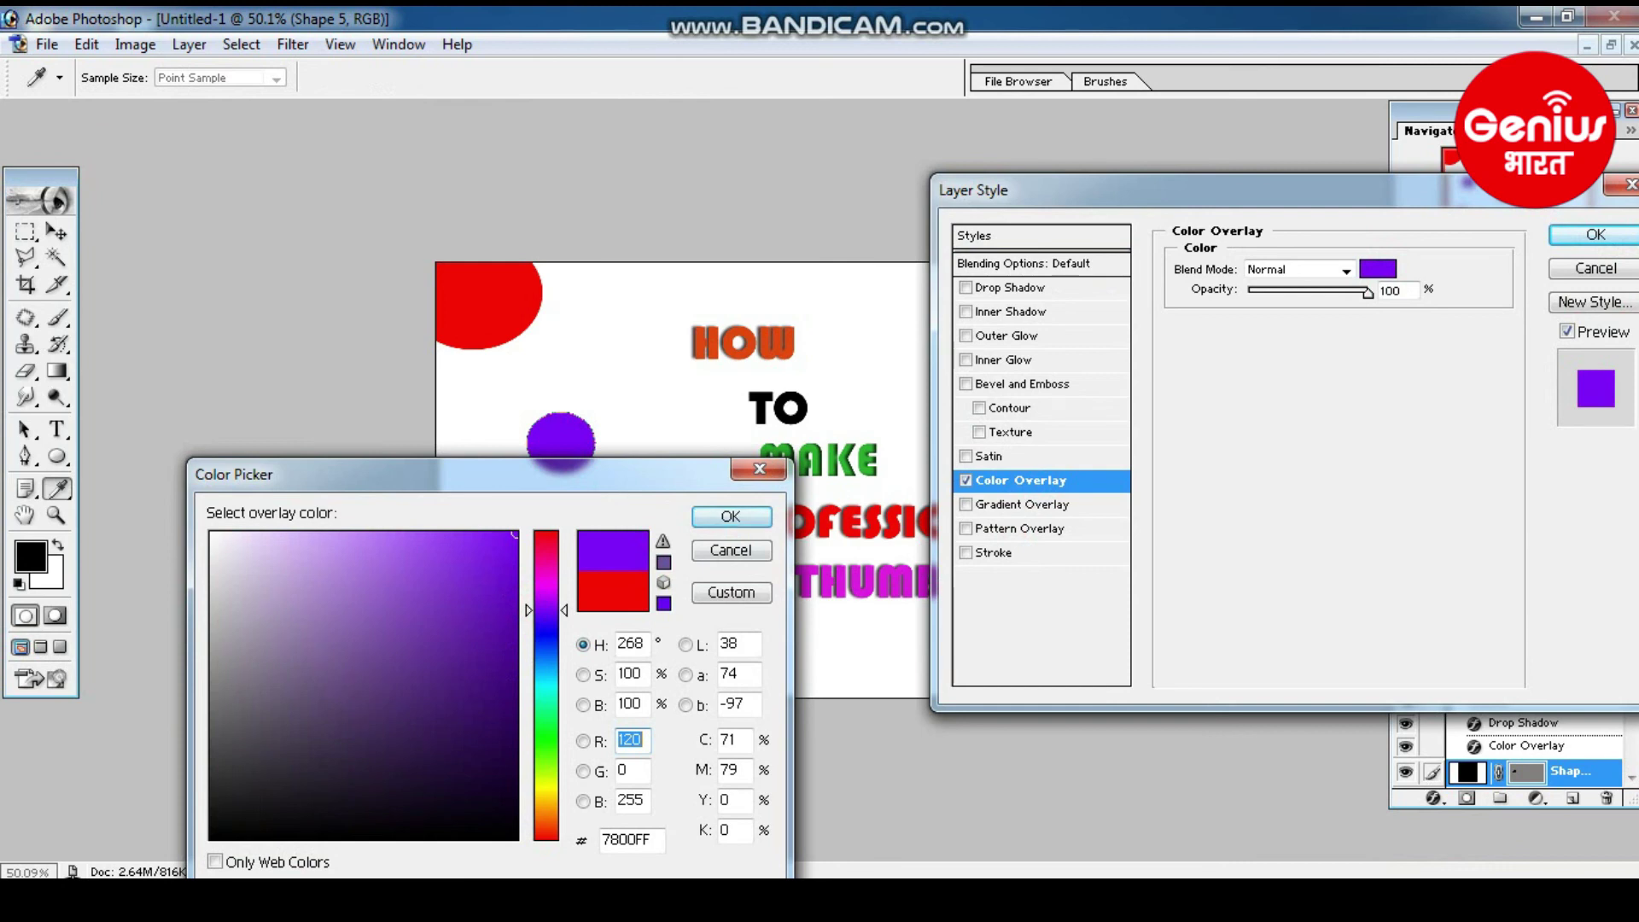
{"action": "key", "text": "Return"}
{"action": "key", "text": "Return"}
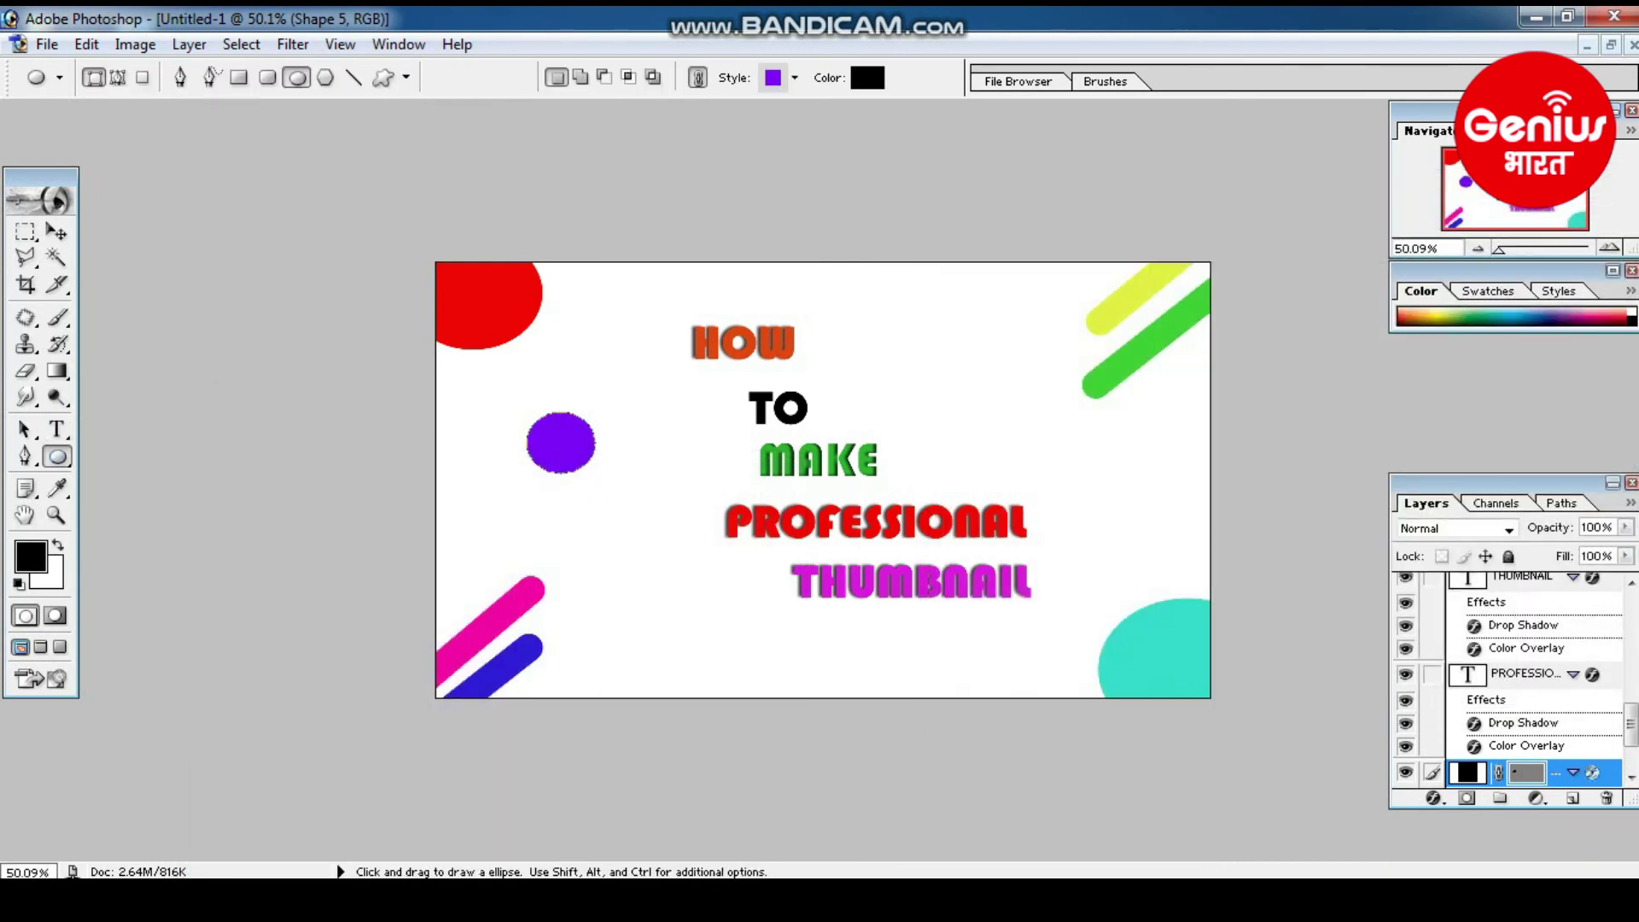
- Redraw the ellipse right of TO, undoing the tall and wide attempts for a smaller one
{"action": "left_click_drag", "start_coordinate": [933, 344], "coordinate": [1032, 458]}
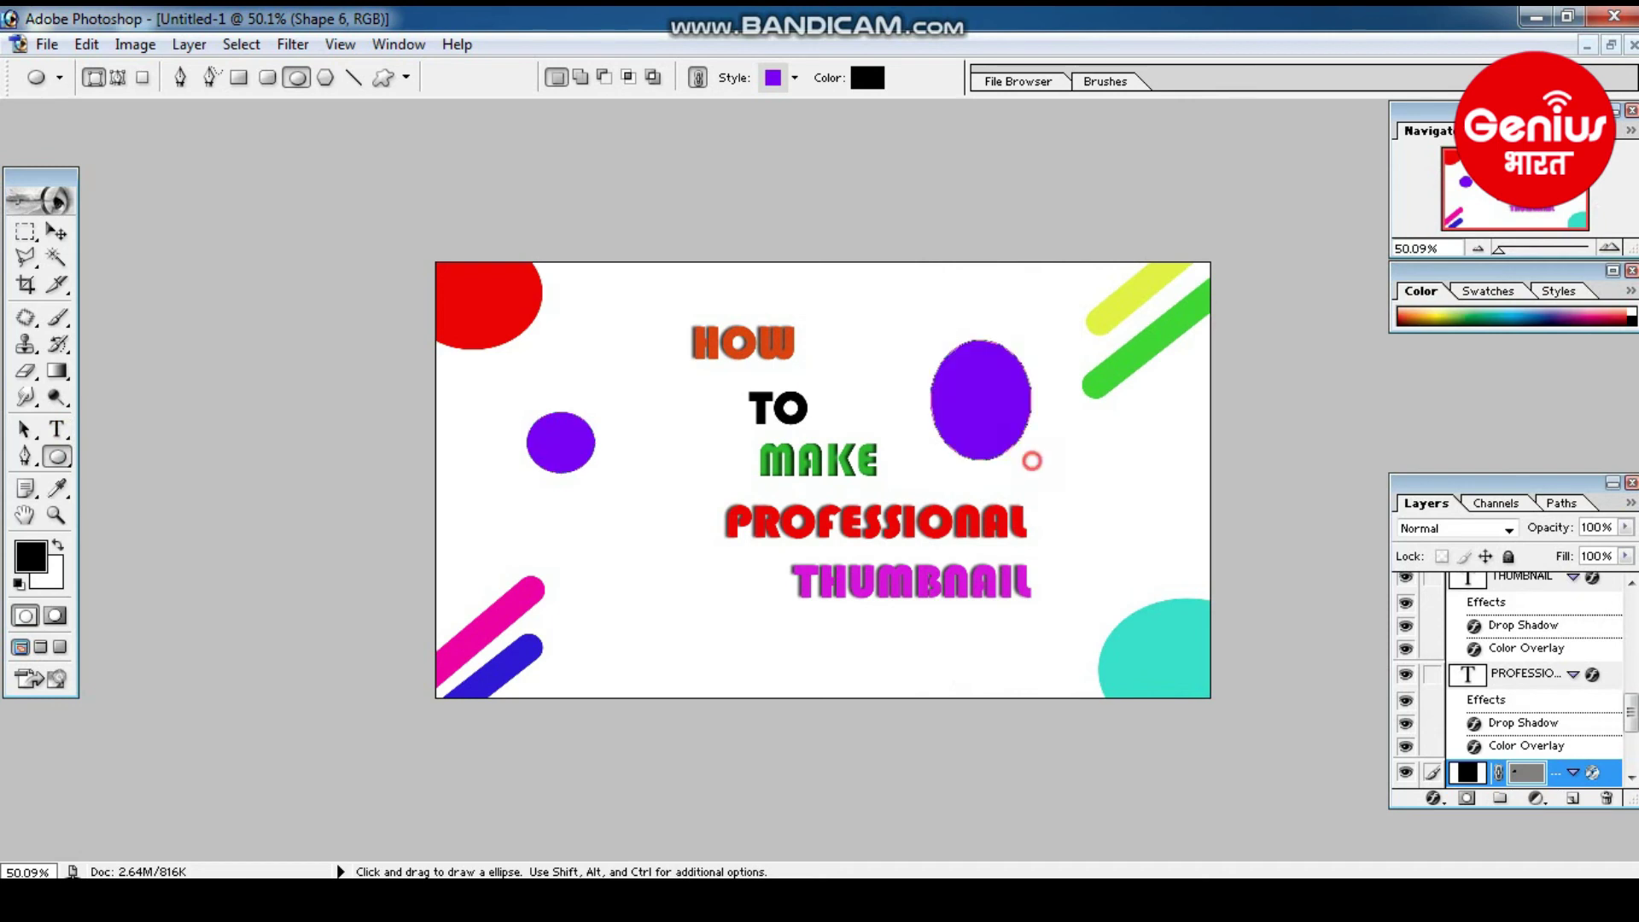
{"action": "key", "text": "ctrl+z"}
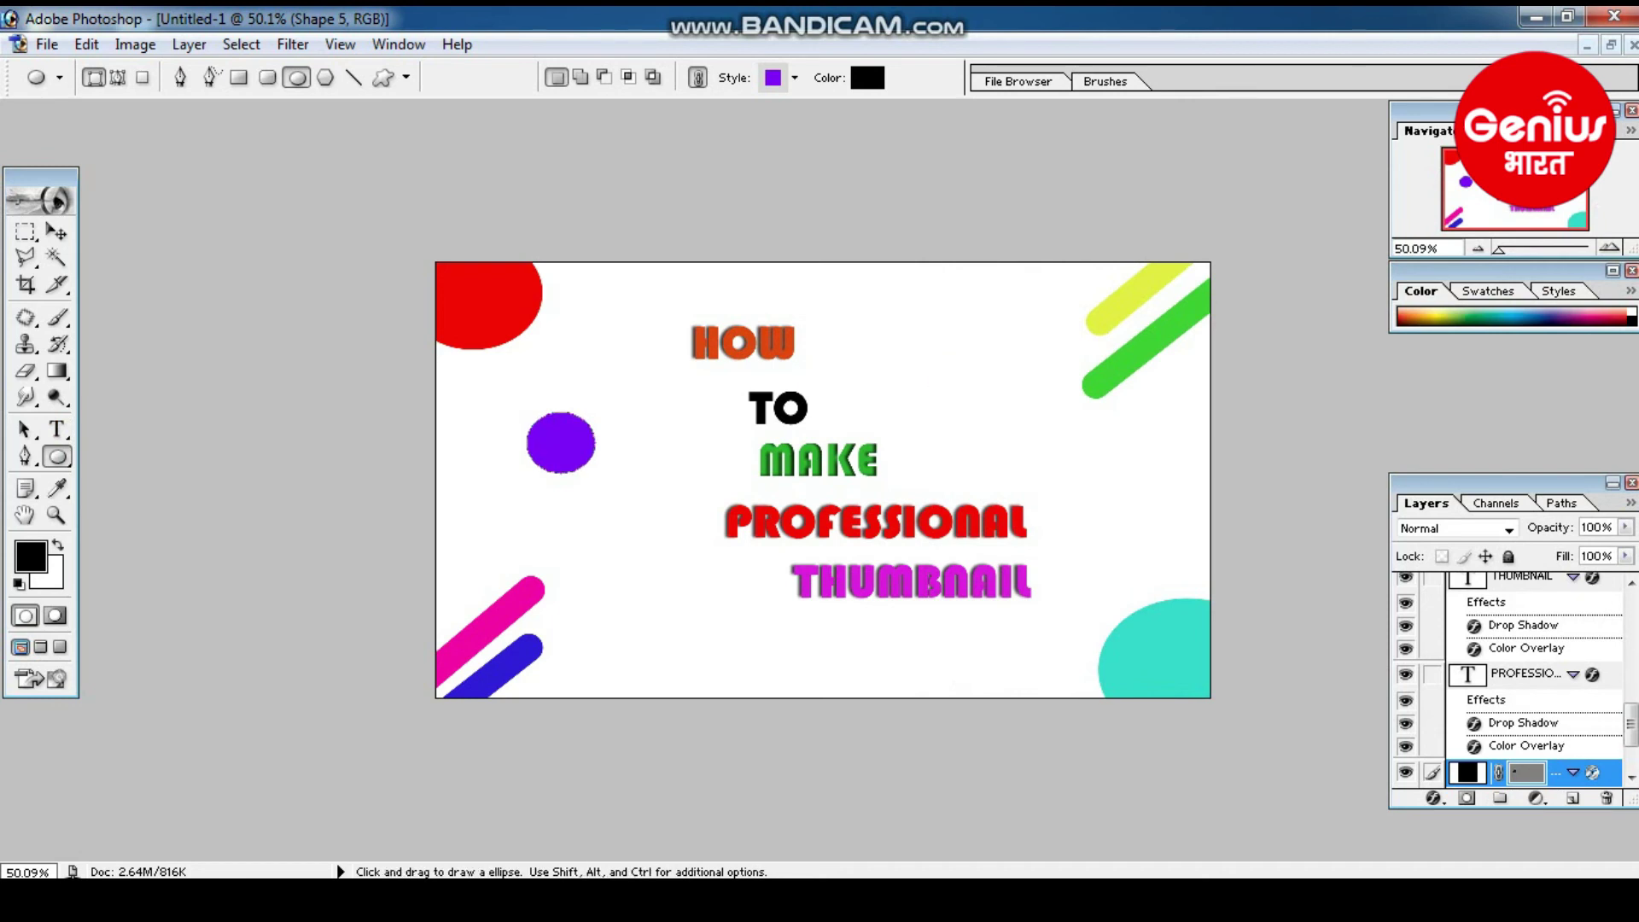
{"action": "left_click_drag", "start_coordinate": [951, 394], "coordinate": [1088, 485]}
{"action": "key", "text": "ctrl+z"}
{"action": "left_click_drag", "start_coordinate": [944, 388], "coordinate": [1046, 469]}
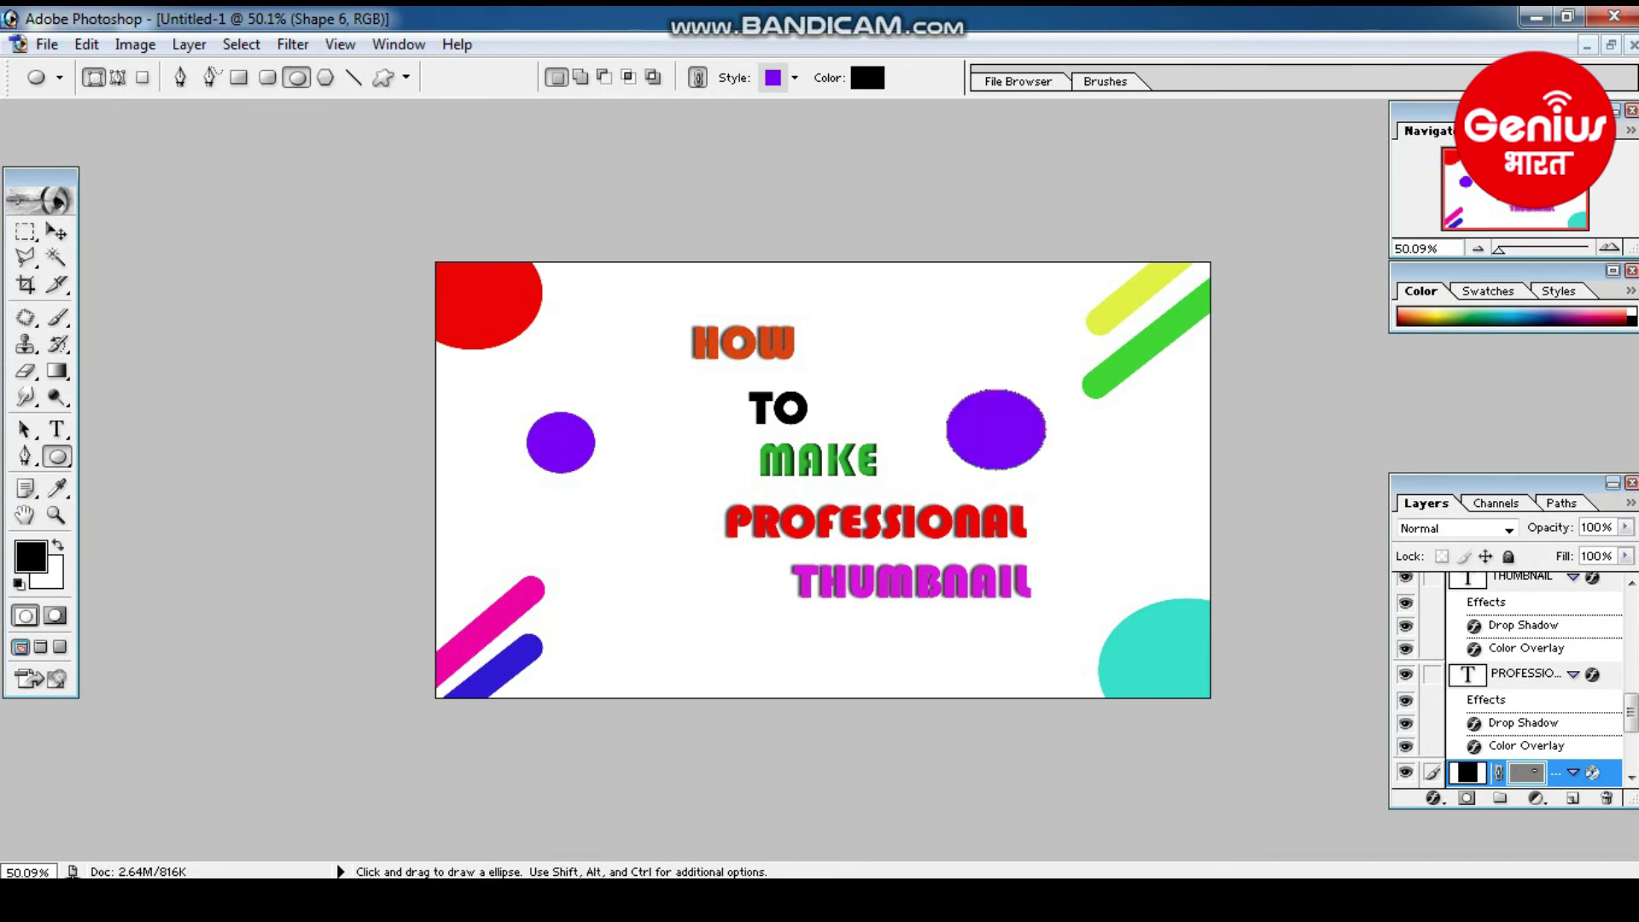
- Set the new ellipse's fill colour in the Color Picker
{"action": "double_click", "coordinate": [1468, 772]}
{"action": "left_click", "coordinate": [483, 563]}
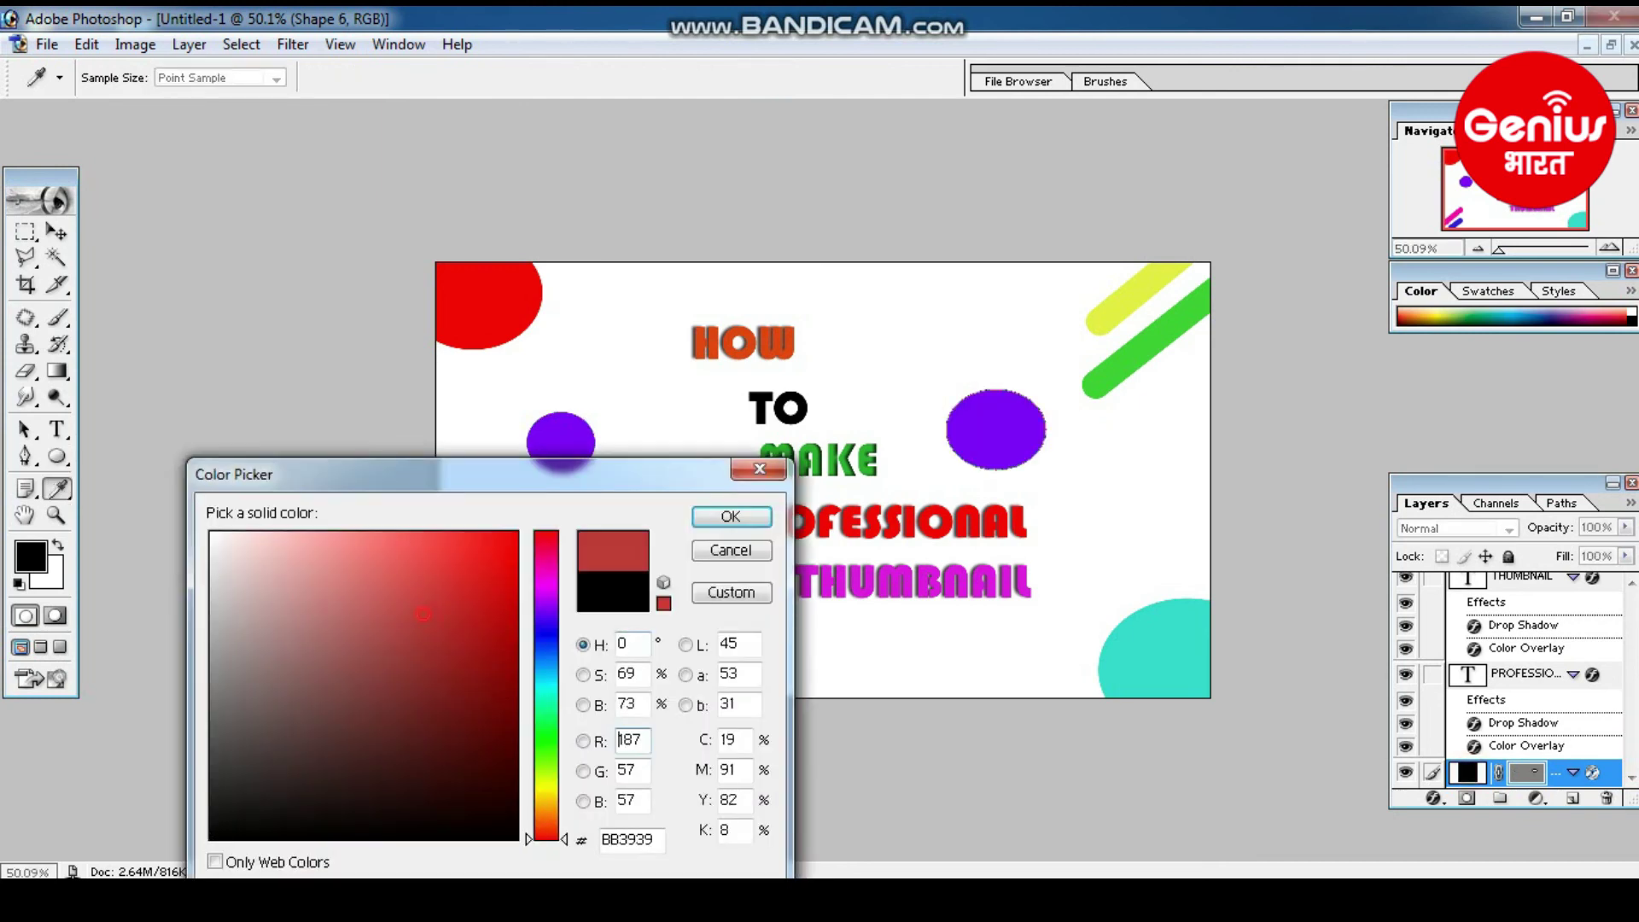
{"action": "left_click", "coordinate": [546, 532]}
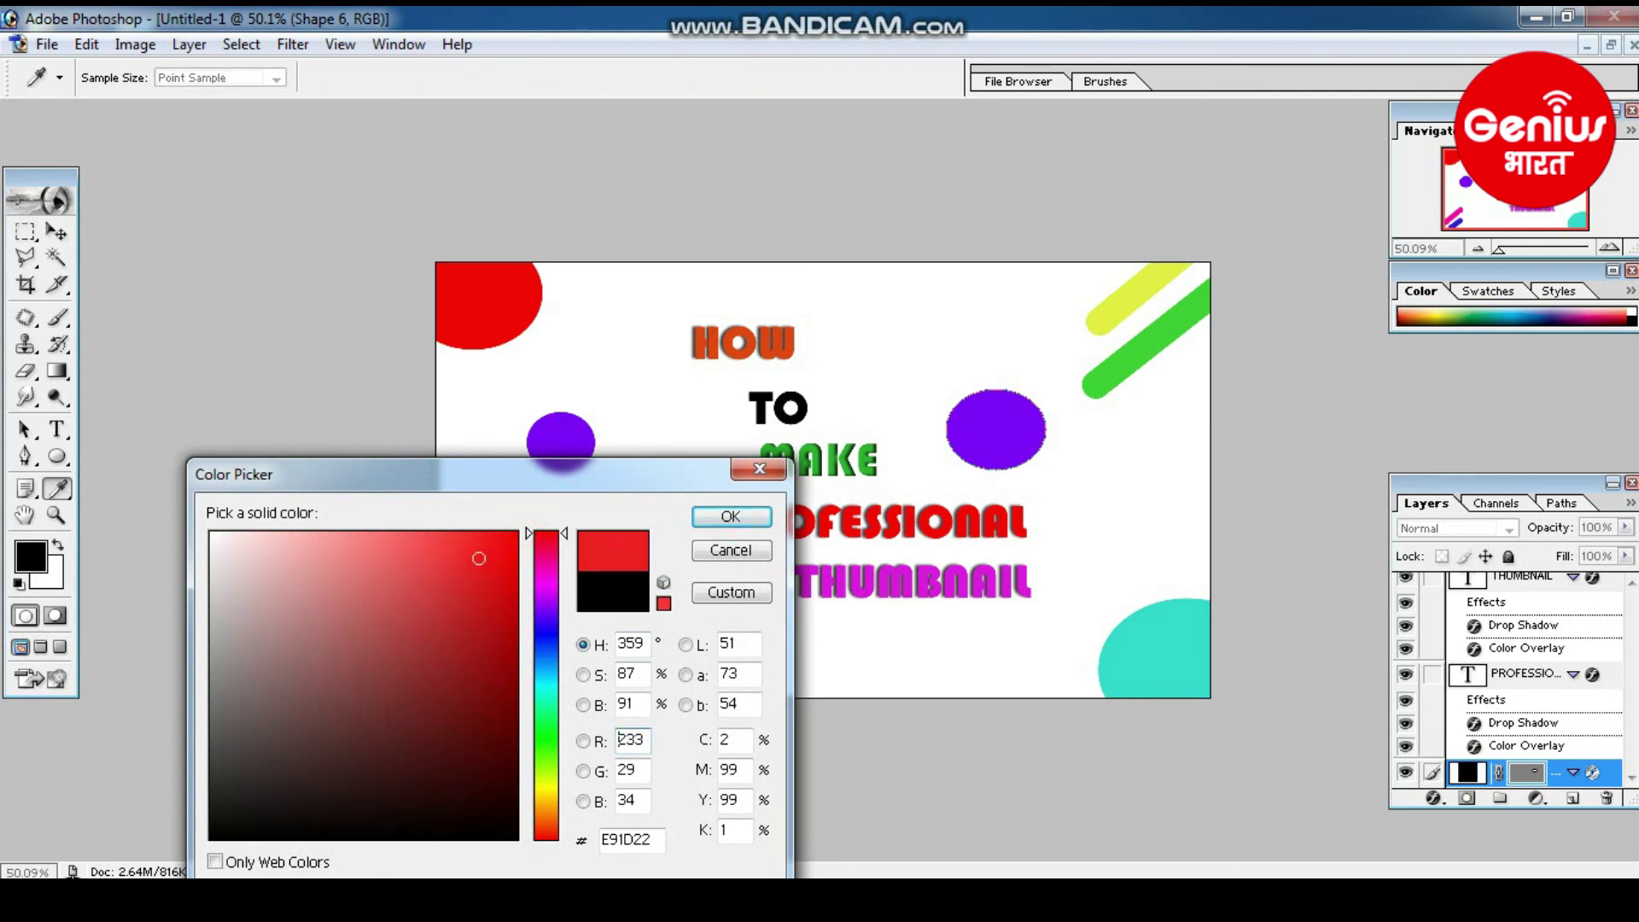
{"action": "left_click", "coordinate": [495, 554]}
{"action": "left_click", "coordinate": [729, 515]}
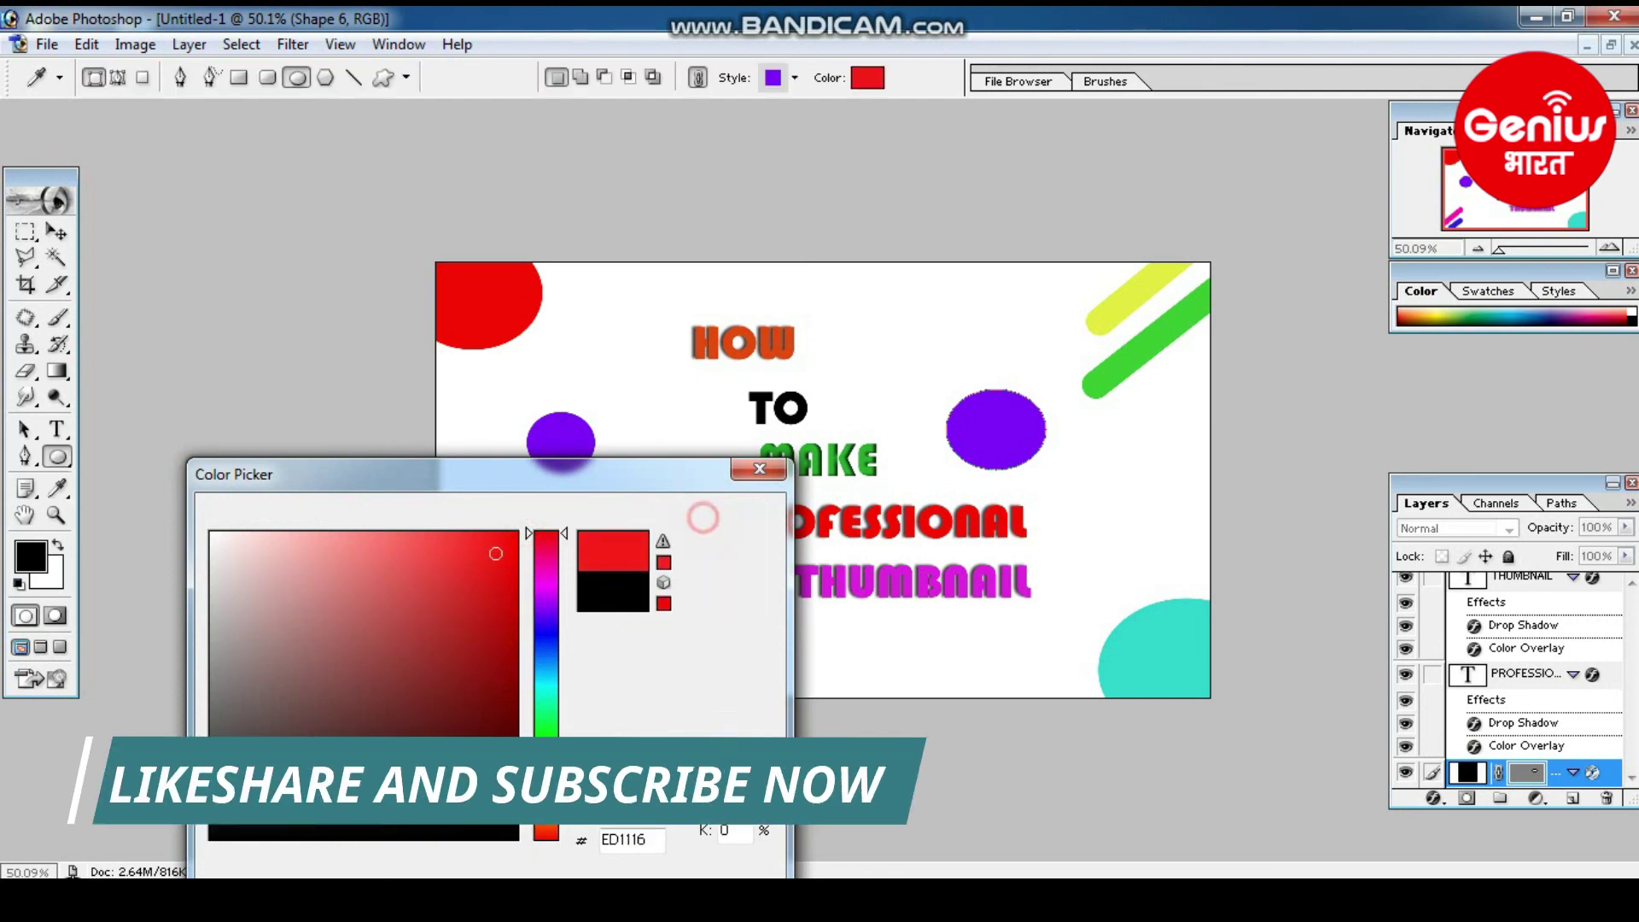
- With the Move tool, select the blue stripe, then the circle on the right
{"action": "scroll", "coordinate": [1510, 675], "scroll_direction": "up", "scroll_amount": 1}
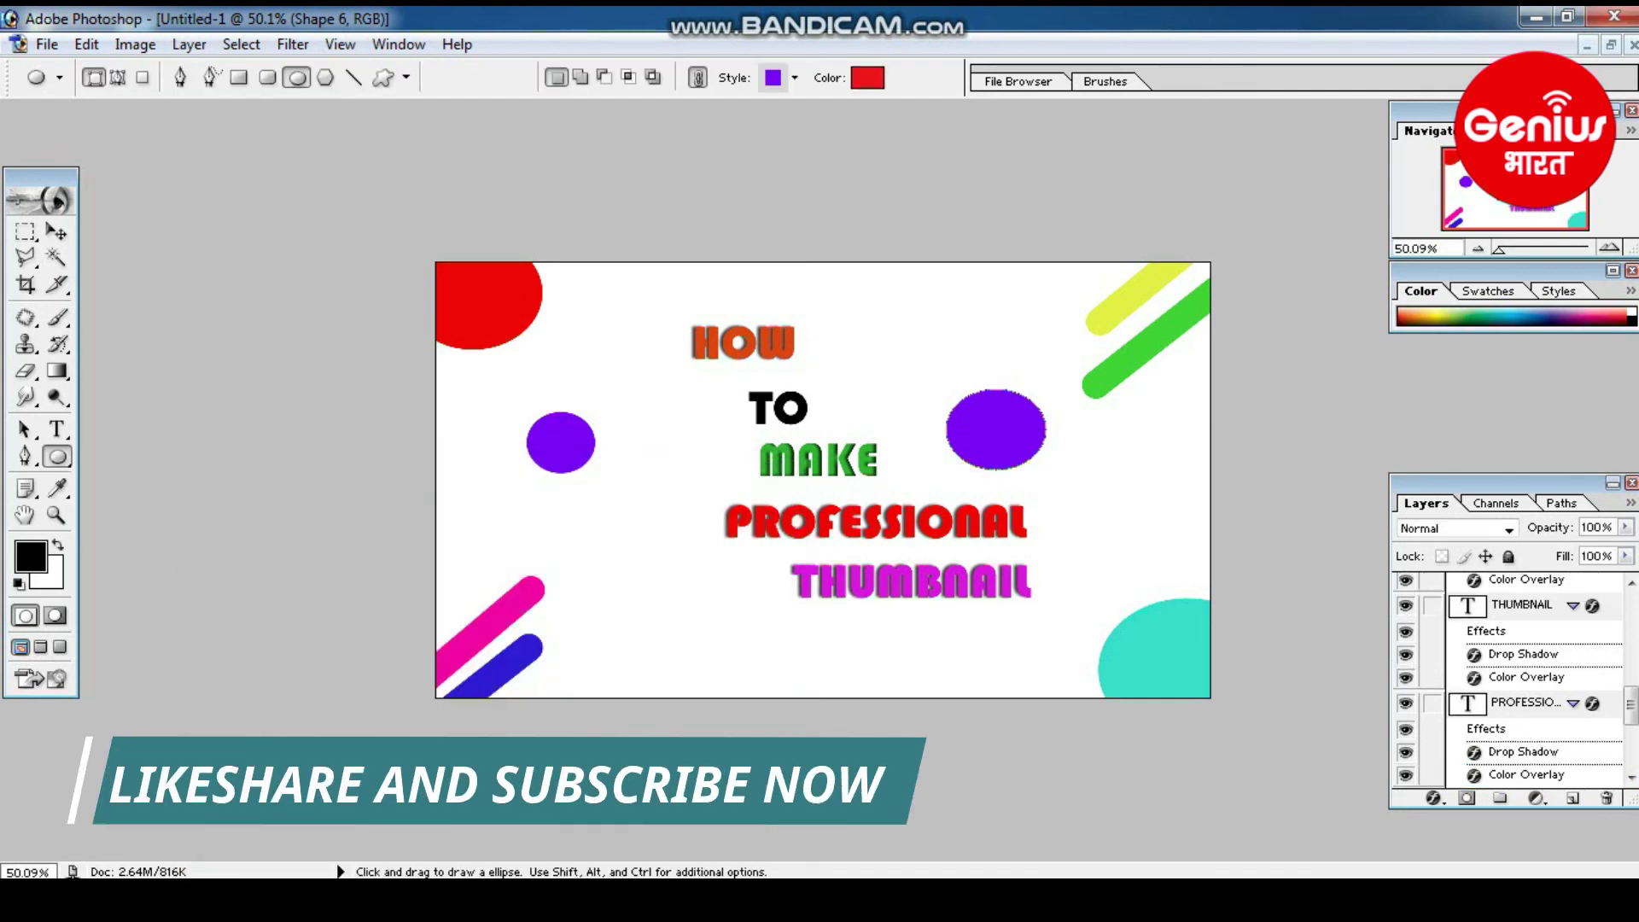
{"action": "scroll", "coordinate": [1511, 674], "scroll_direction": "up", "scroll_amount": 5}
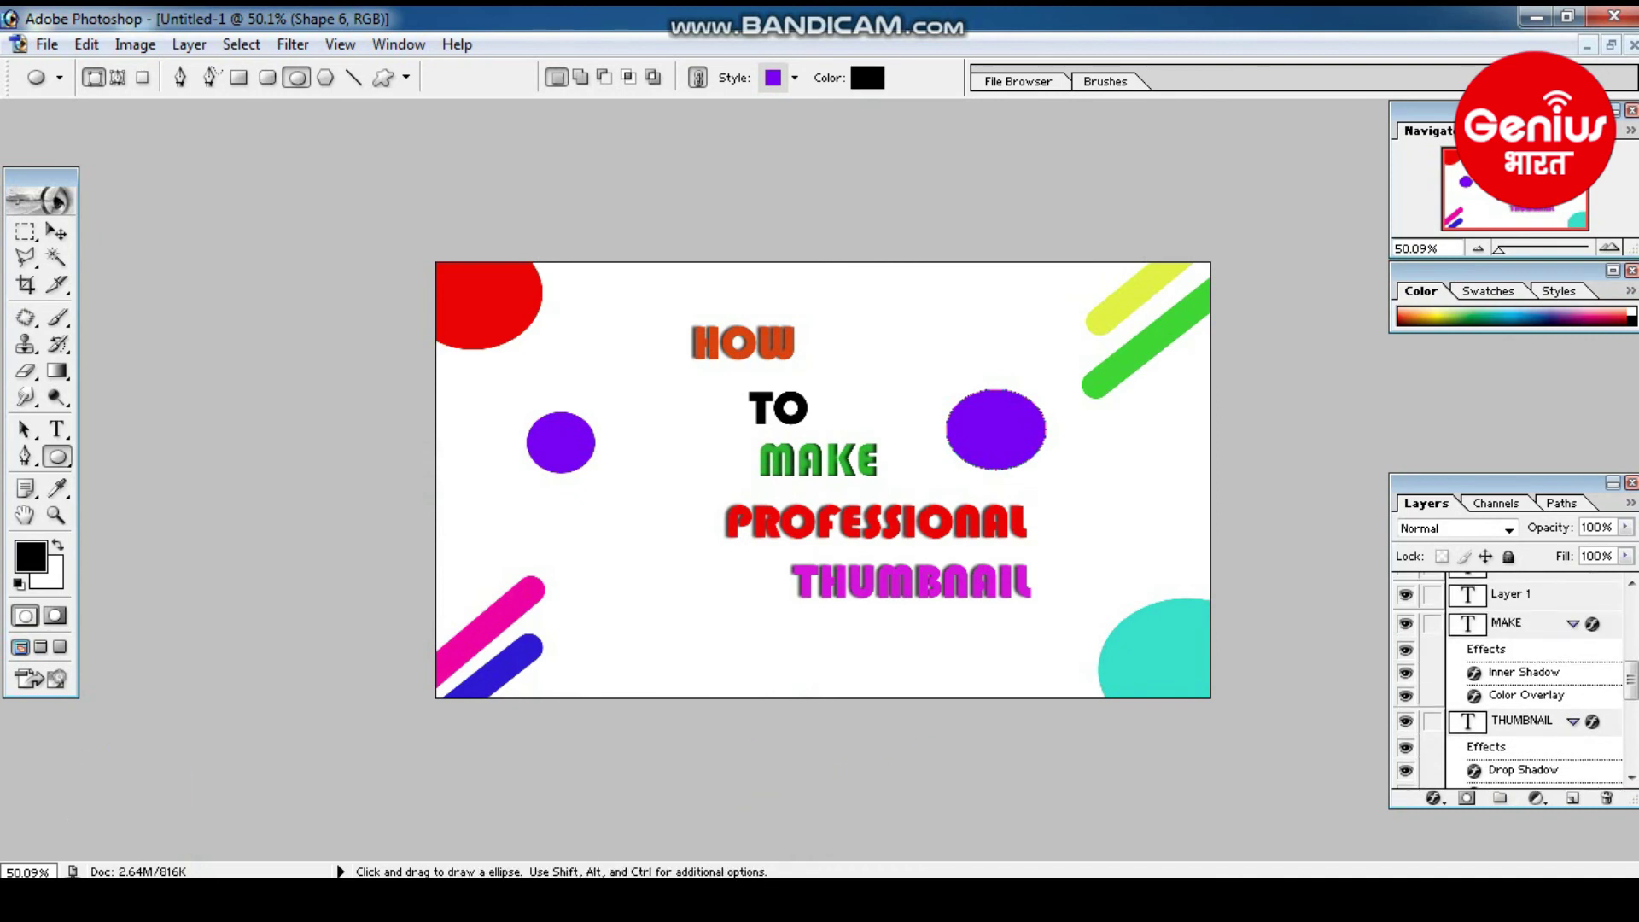
{"action": "left_click", "coordinate": [56, 231]}
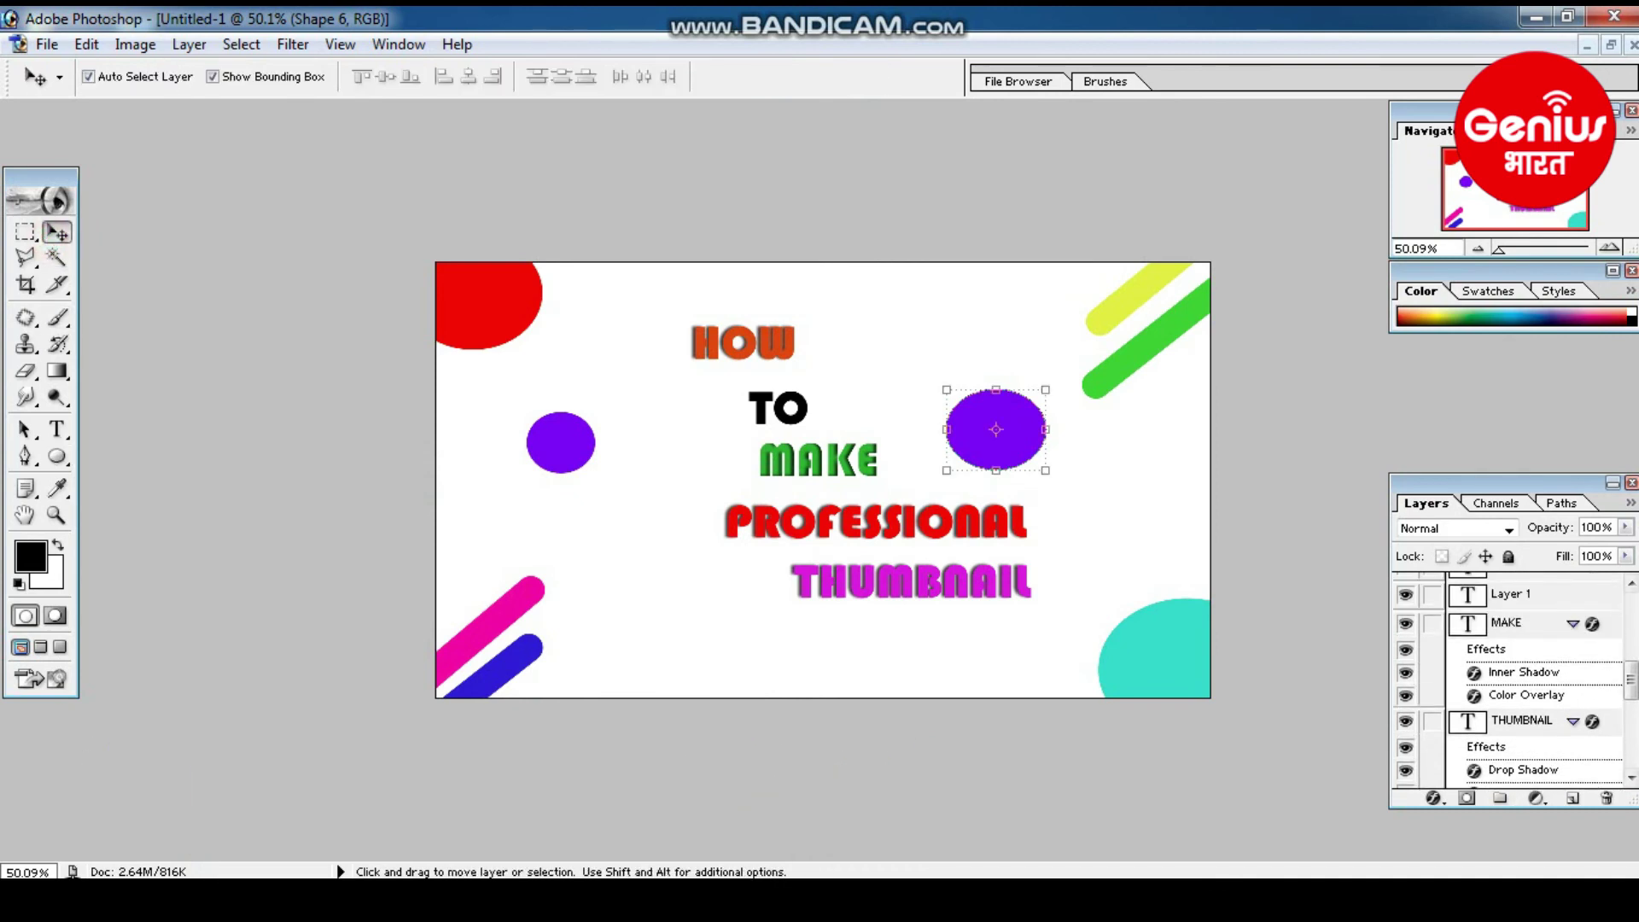
{"action": "scroll", "coordinate": [1511, 674], "scroll_direction": "up", "scroll_amount": 2}
{"action": "scroll", "coordinate": [1510, 674], "scroll_direction": "up", "scroll_amount": 2}
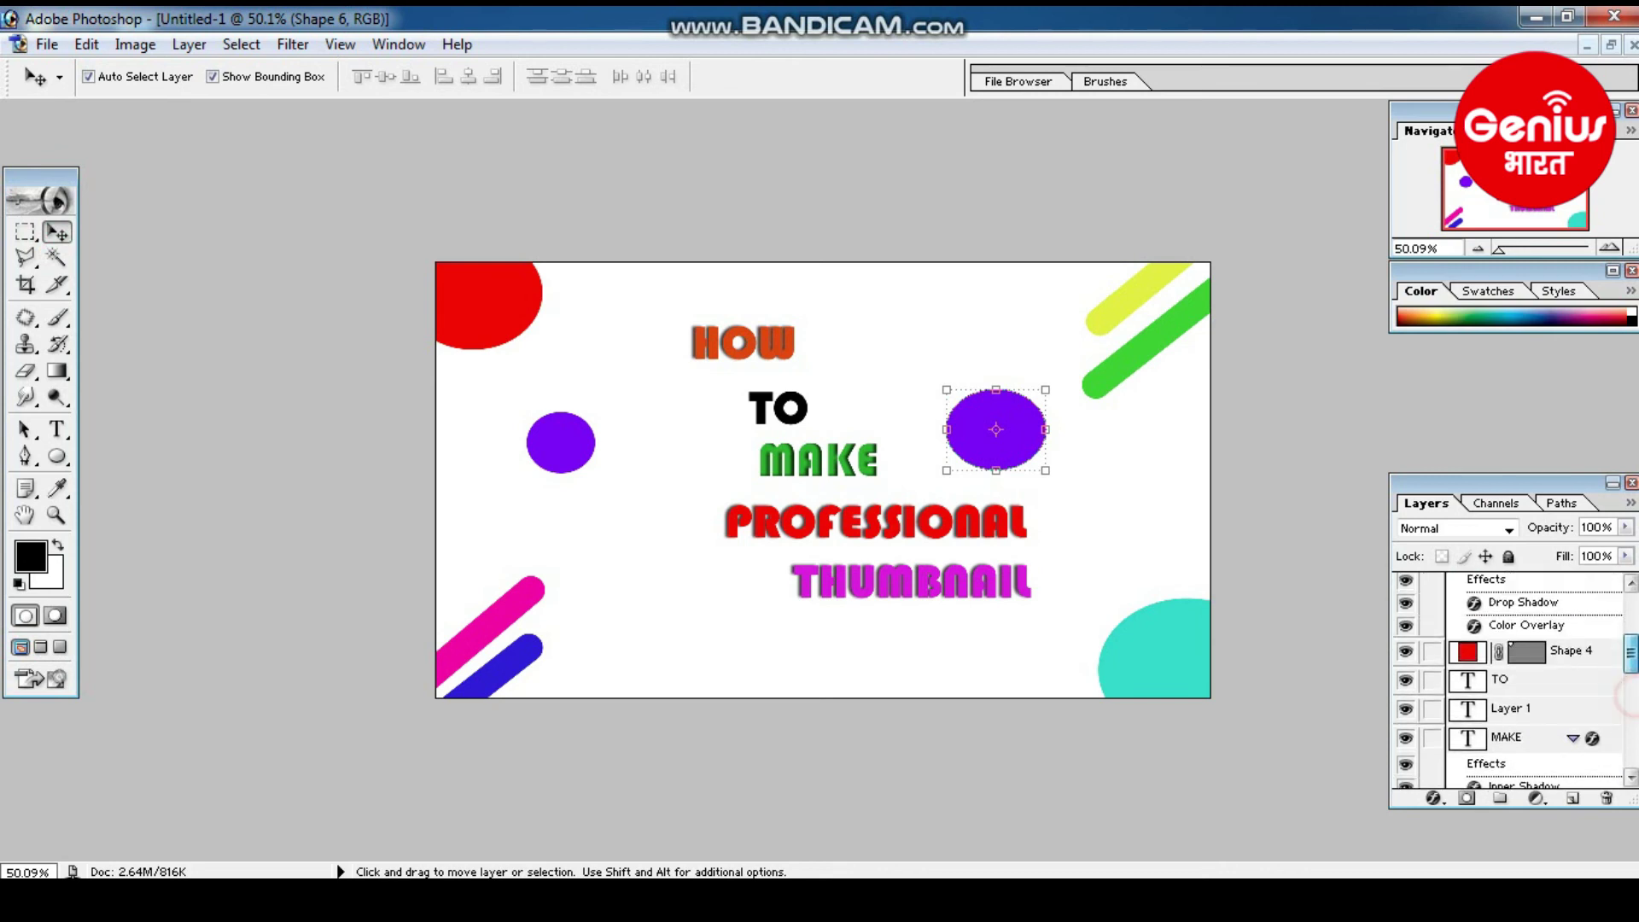
{"action": "scroll", "coordinate": [1511, 674], "scroll_direction": "up", "scroll_amount": 2}
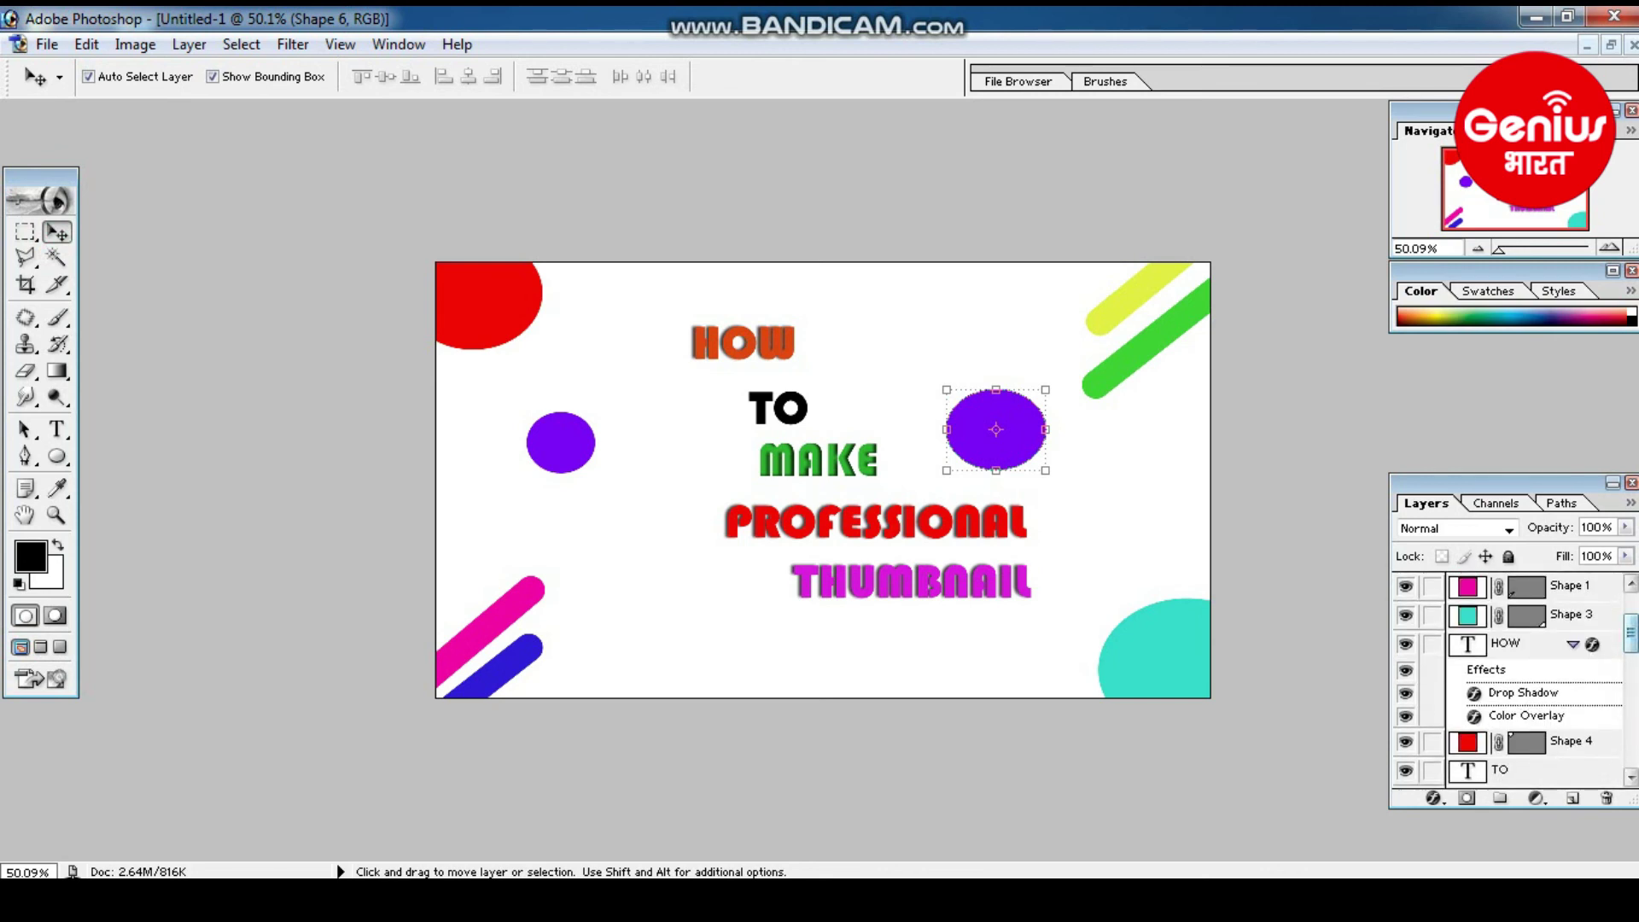
{"action": "scroll", "coordinate": [1510, 674], "scroll_direction": "up", "scroll_amount": 1}
{"action": "scroll", "coordinate": [1511, 674], "scroll_direction": "up", "scroll_amount": 1}
{"action": "scroll", "coordinate": [1510, 674], "scroll_direction": "up", "scroll_amount": 1}
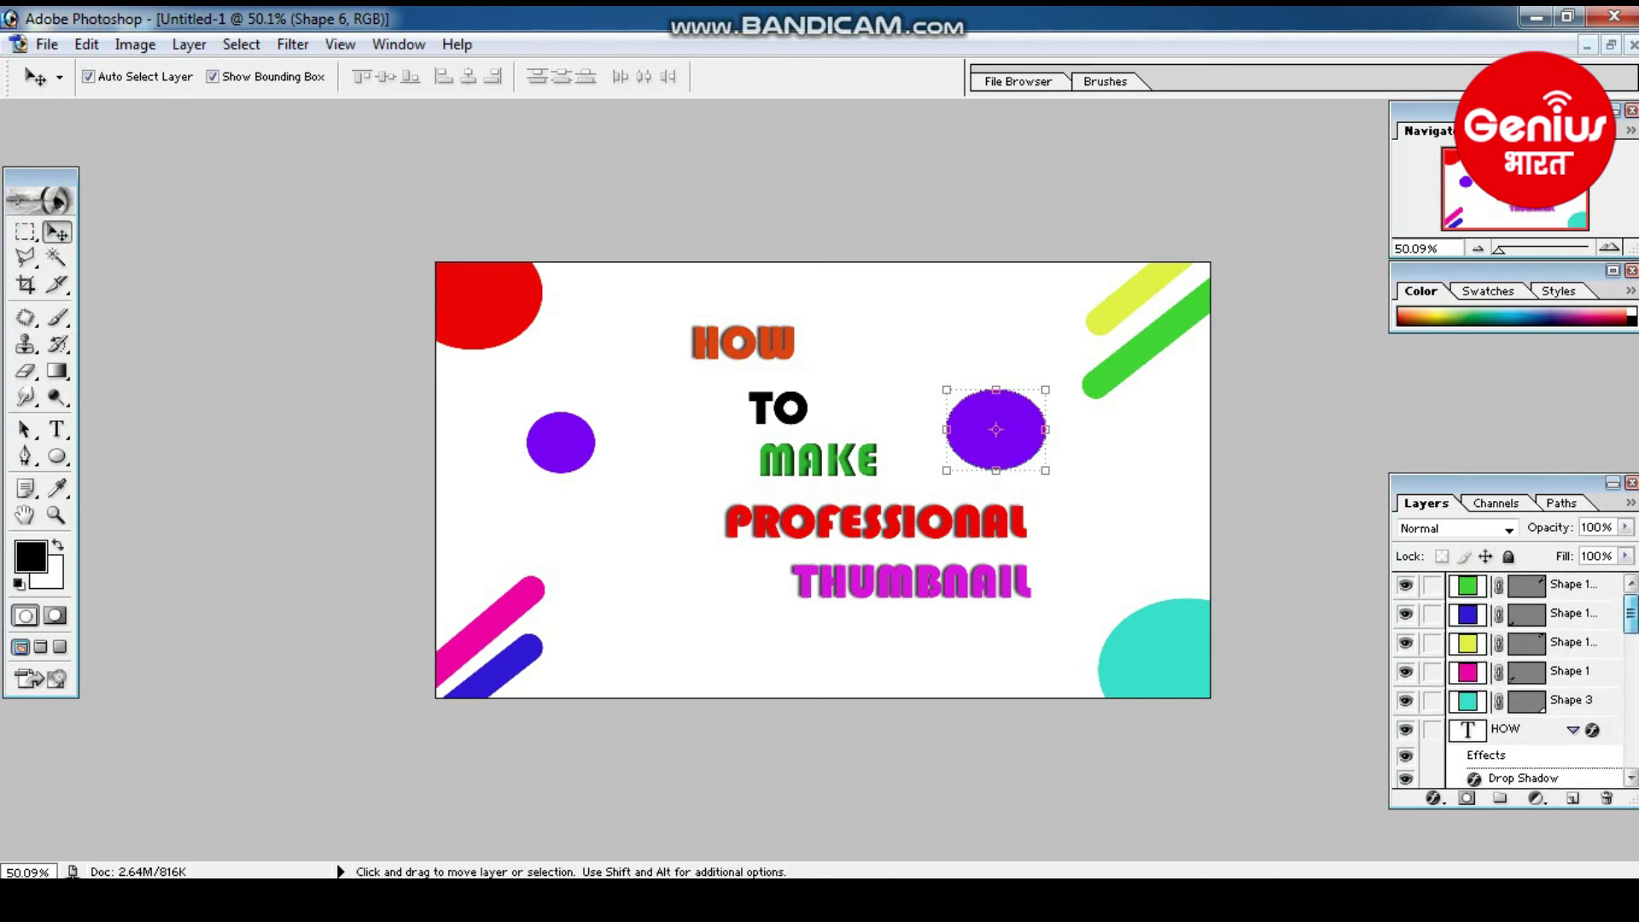
{"action": "left_click", "coordinate": [1571, 613]}
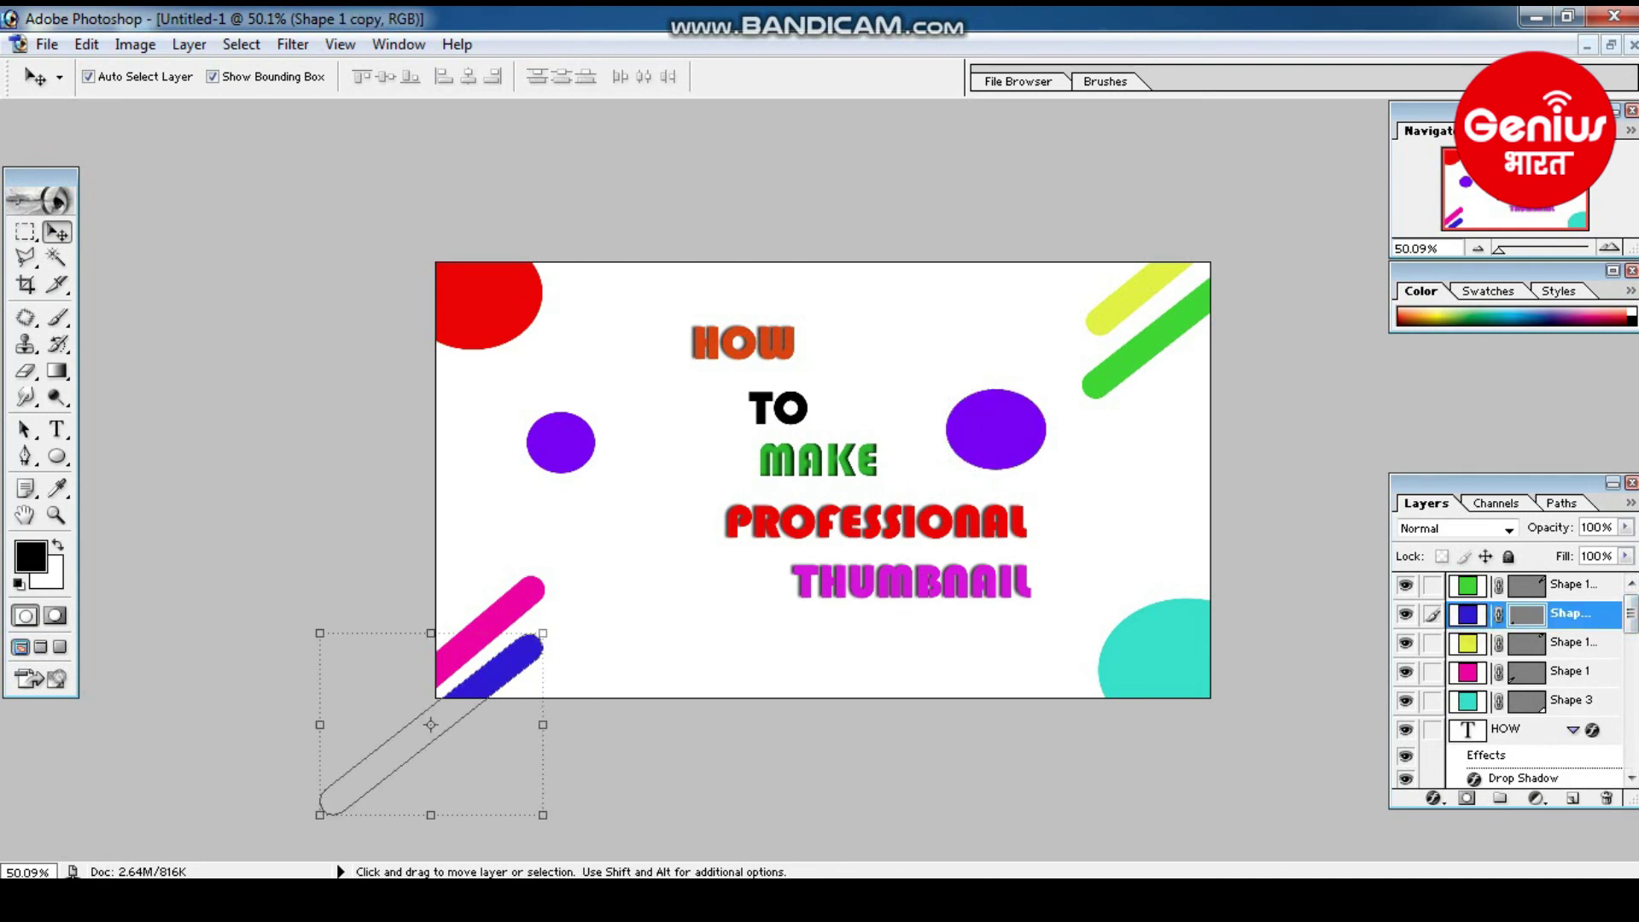
{"action": "left_click", "coordinate": [995, 429]}
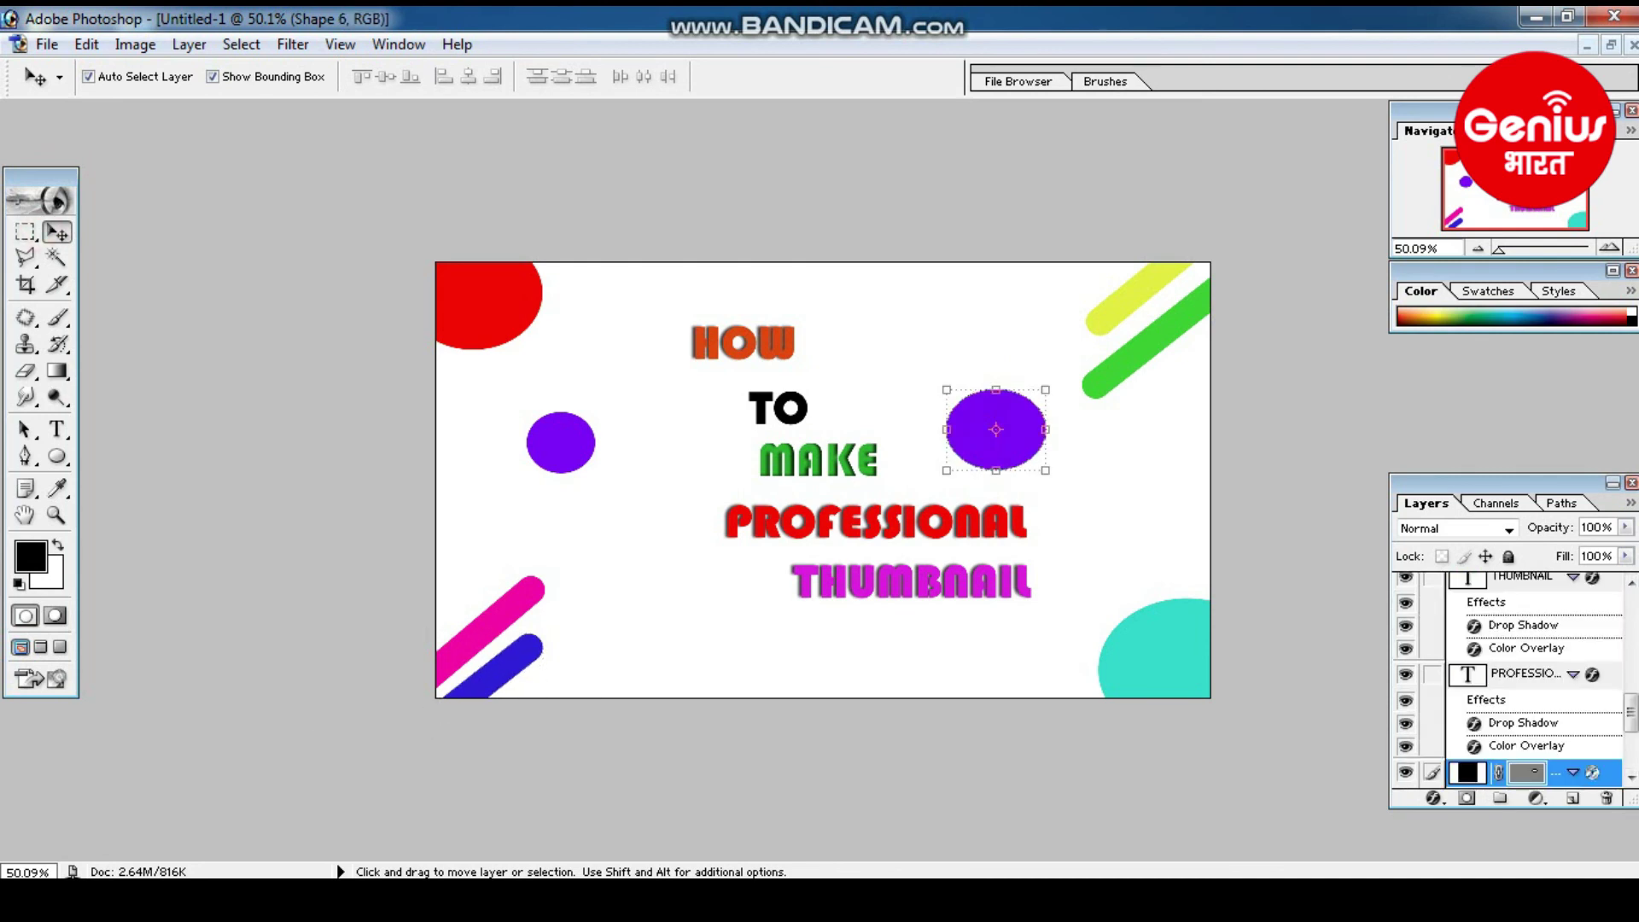
- Give the Shape 6 circle an orange FFA800 Color Overlay via Blending Options
{"action": "right_click", "coordinate": [1466, 772]}
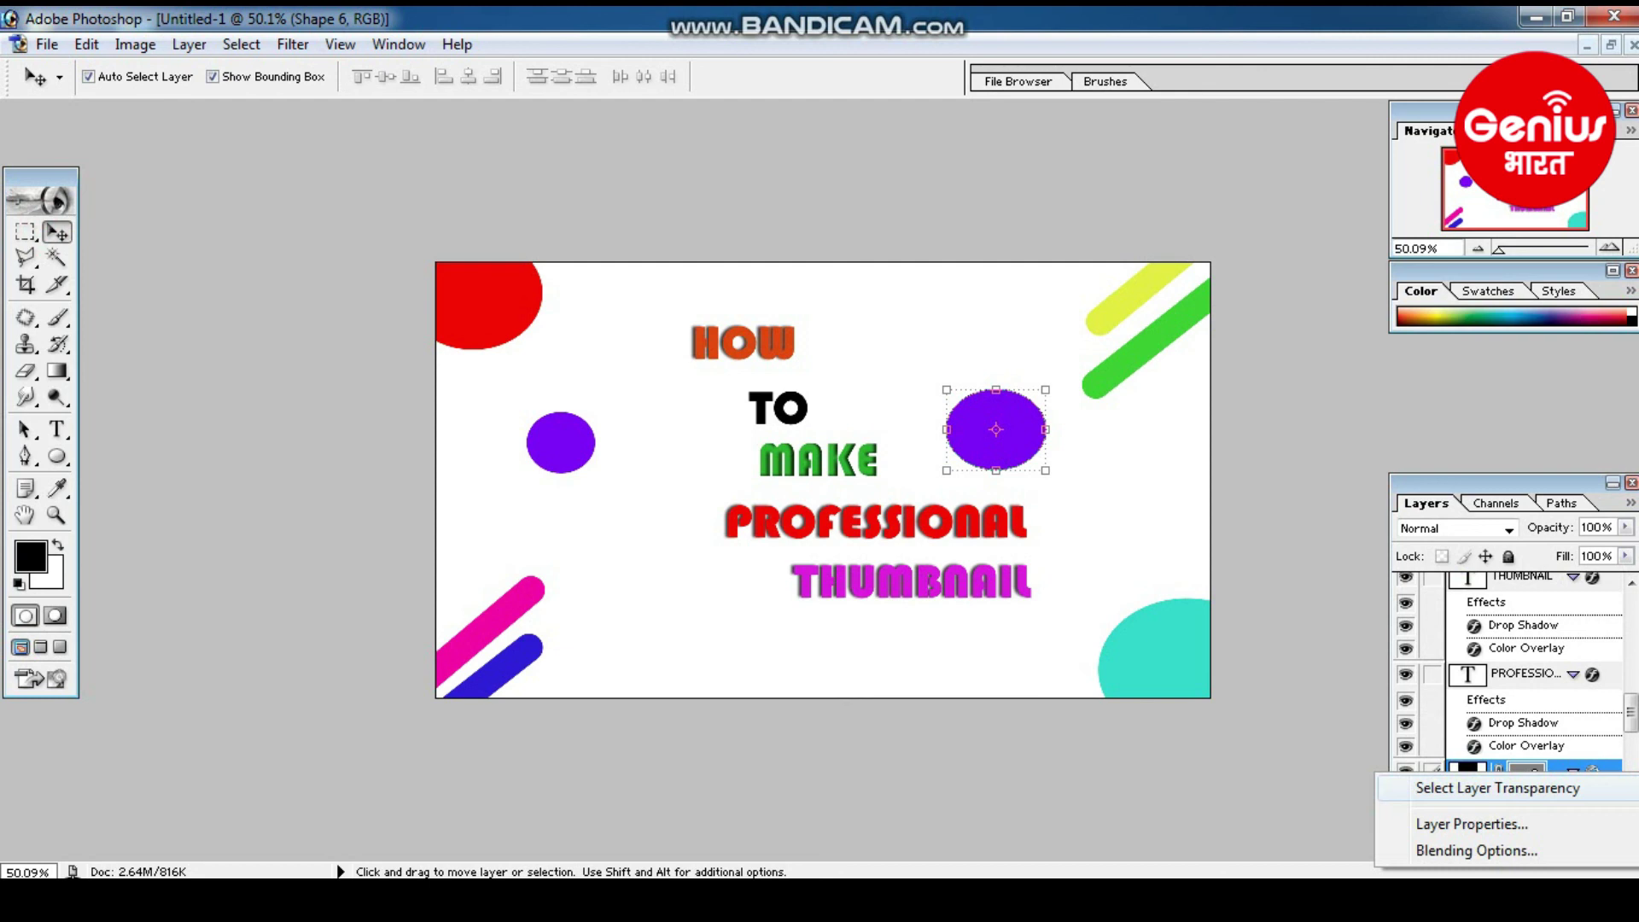
{"action": "left_click", "coordinate": [1476, 850]}
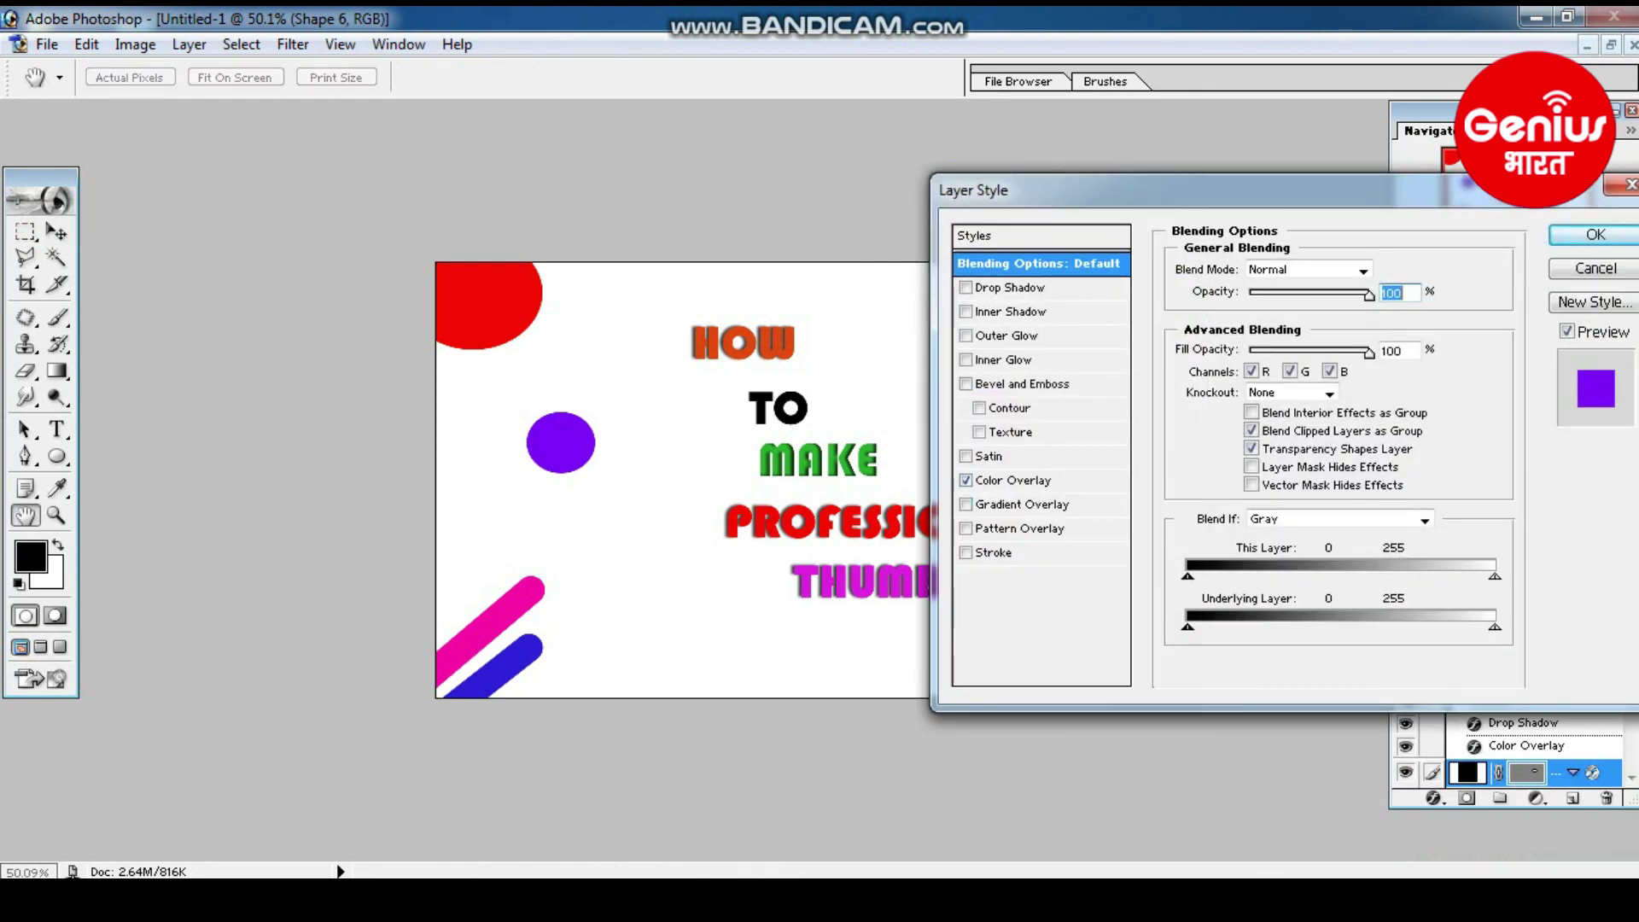
{"action": "left_click", "coordinate": [1012, 480]}
{"action": "mouse_move", "coordinate": [1223, 189]}
{"action": "left_mouse_down"}
{"action": "mouse_move", "coordinate": [198, 235]}
{"action": "mouse_move", "coordinate": [237, 238]}
{"action": "left_mouse_up"}
{"action": "left_click", "coordinate": [407, 319]}
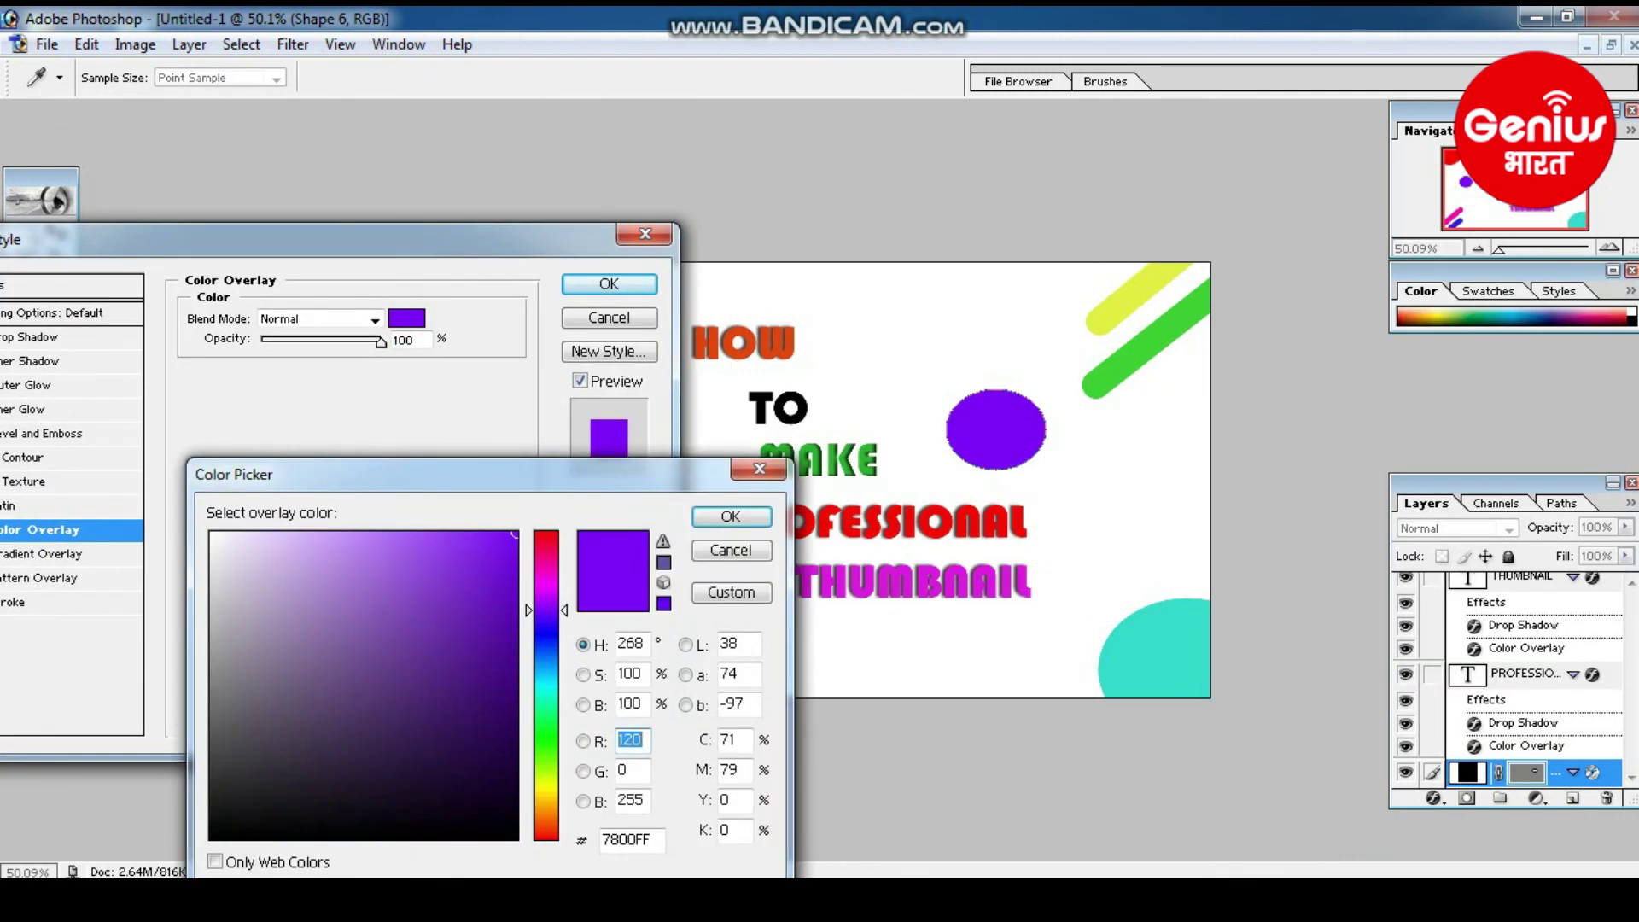
{"action": "left_click_drag", "start_coordinate": [546, 609], "coordinate": [546, 546]}
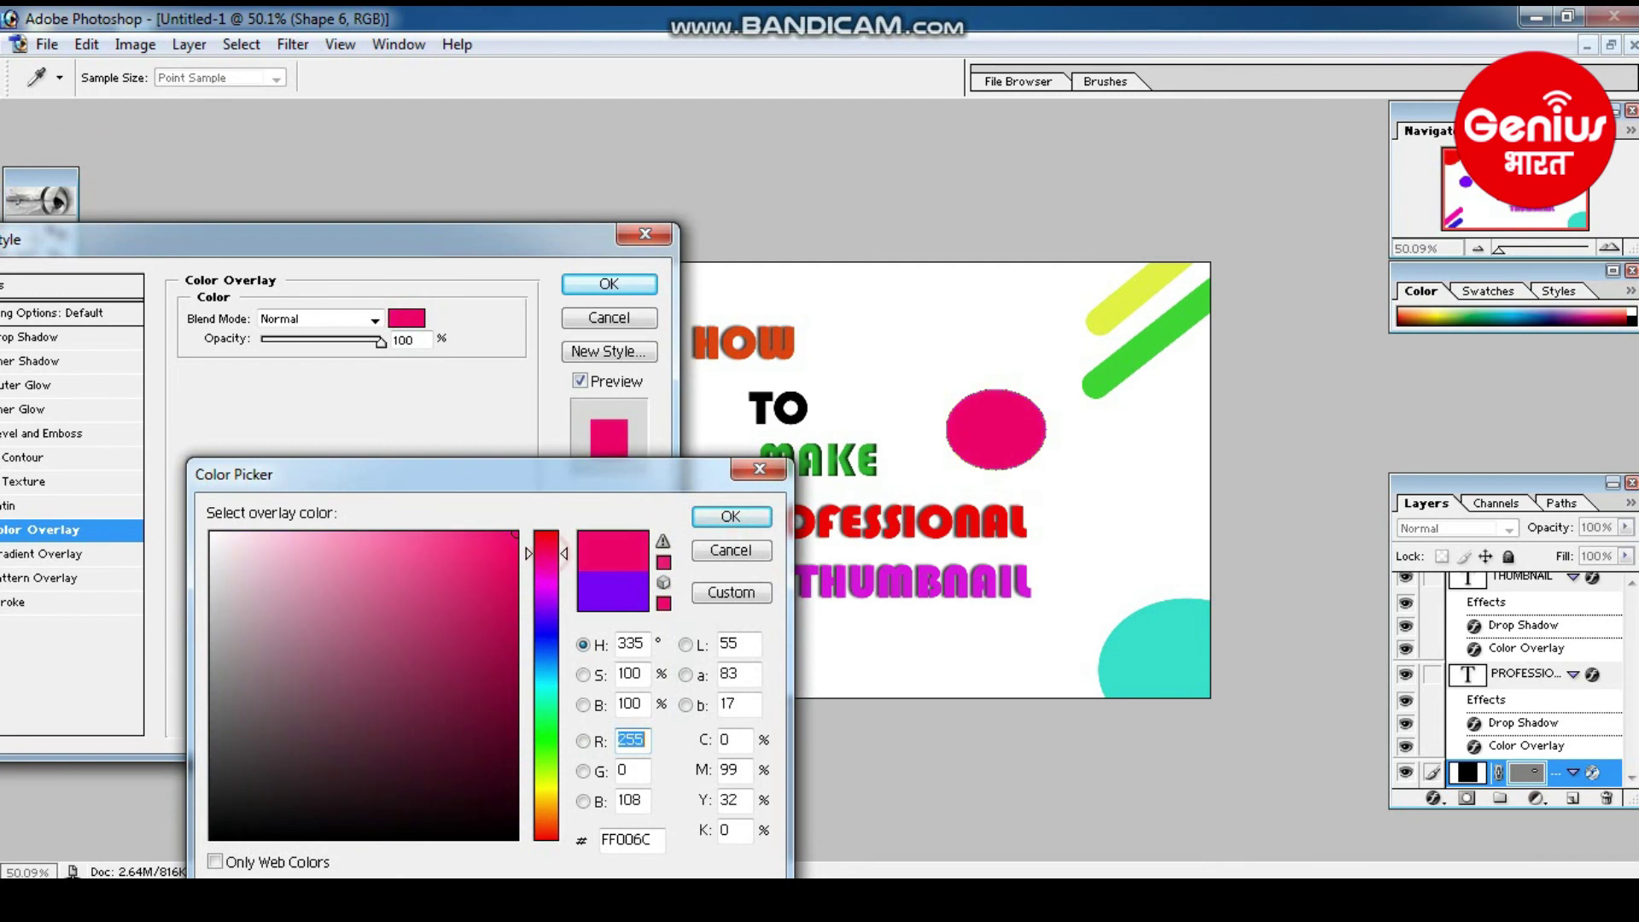
{"action": "left_click_drag", "start_coordinate": [546, 546], "coordinate": [546, 805]}
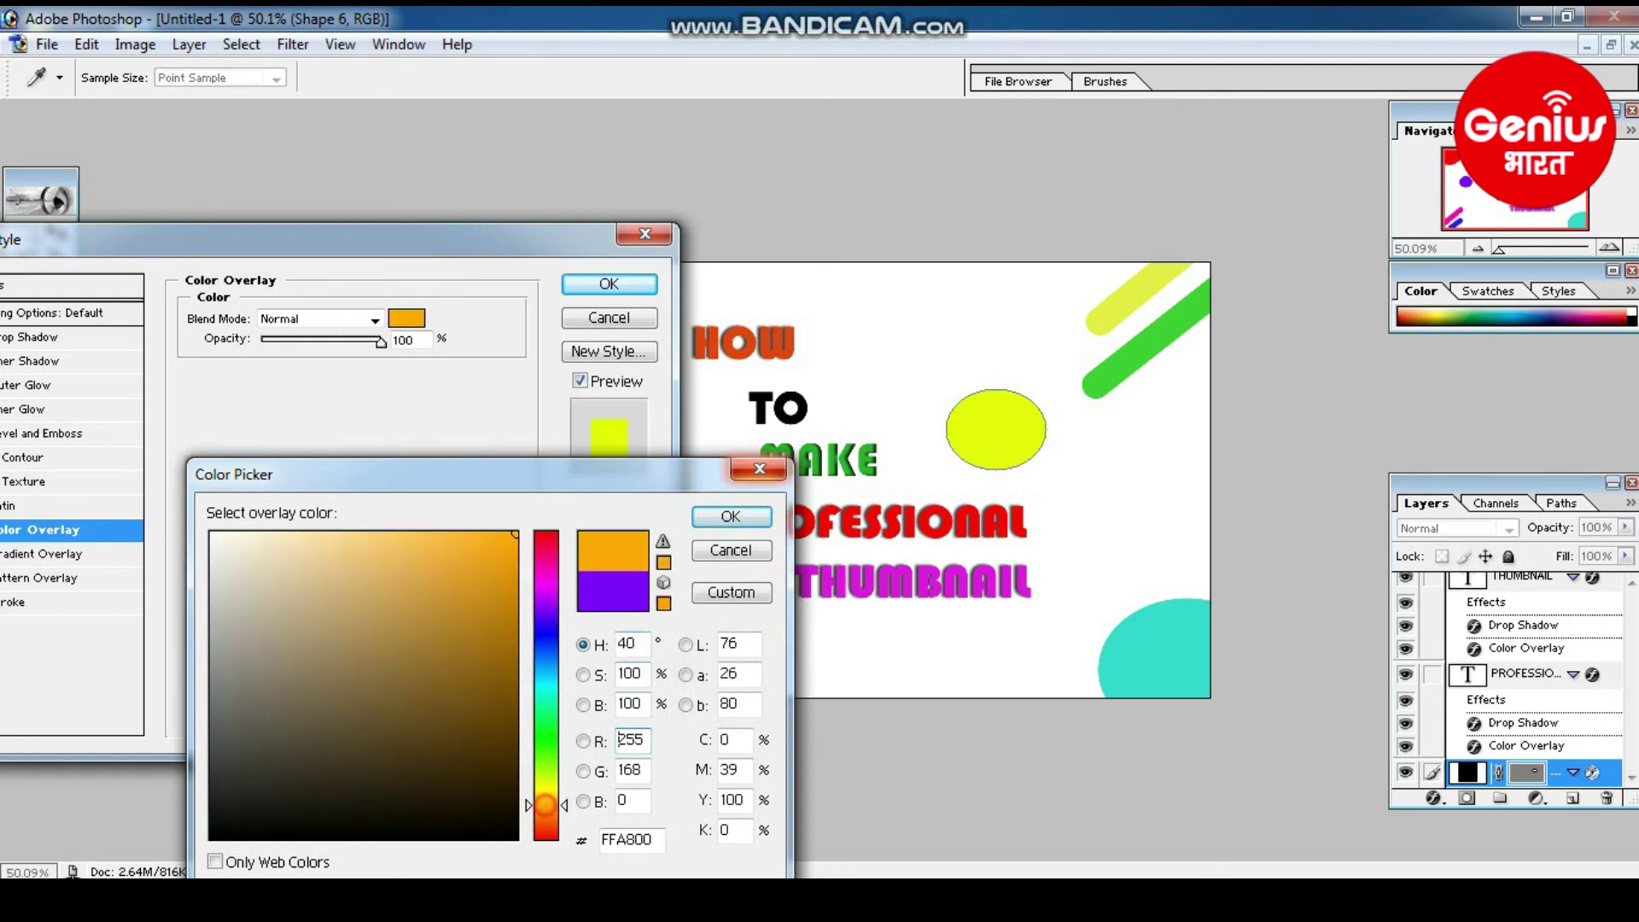
{"action": "left_click", "coordinate": [730, 516]}
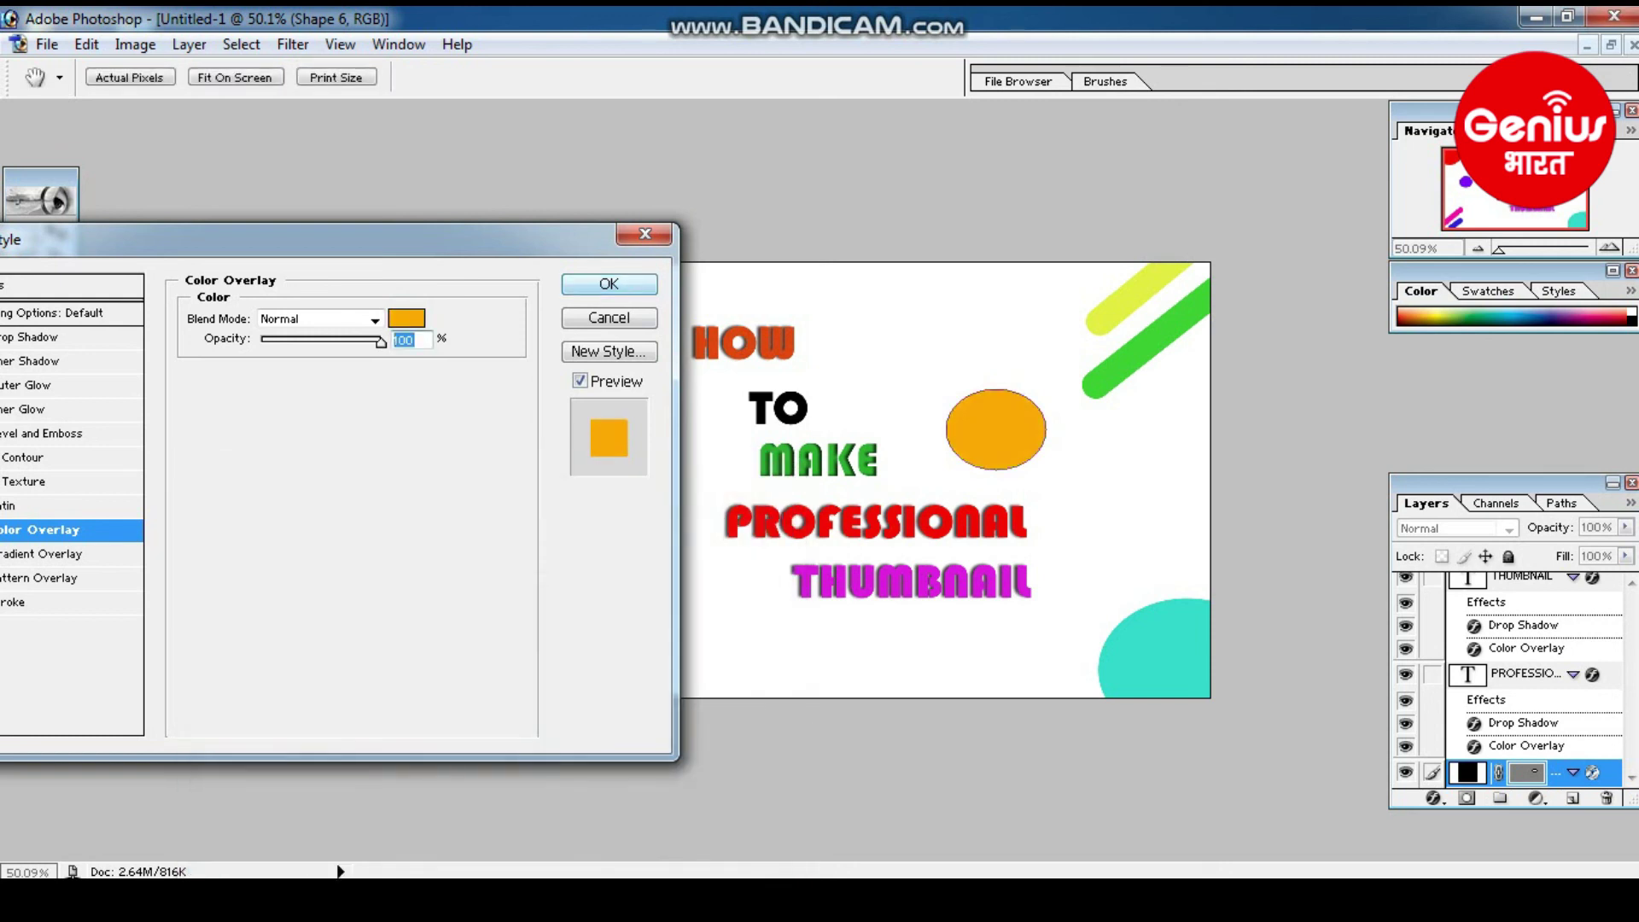
{"action": "left_click", "coordinate": [608, 284]}
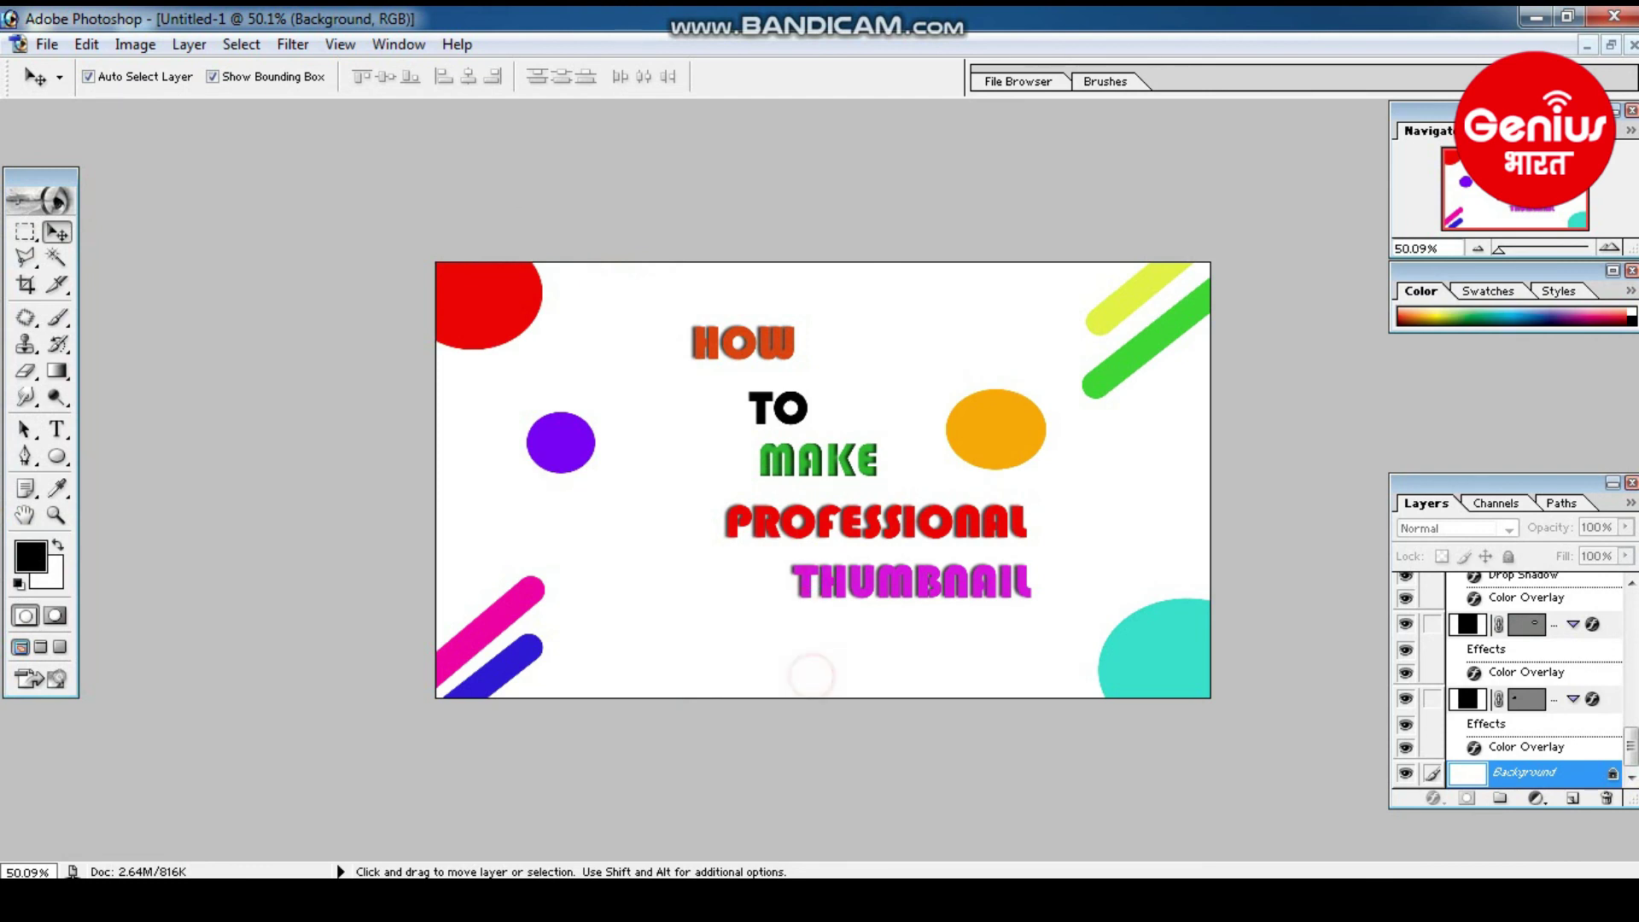
- Shift THUMBNAIL slightly left and scale it up to about 118% beneath PROFESSIONAL
{"action": "left_click", "coordinate": [854, 582]}
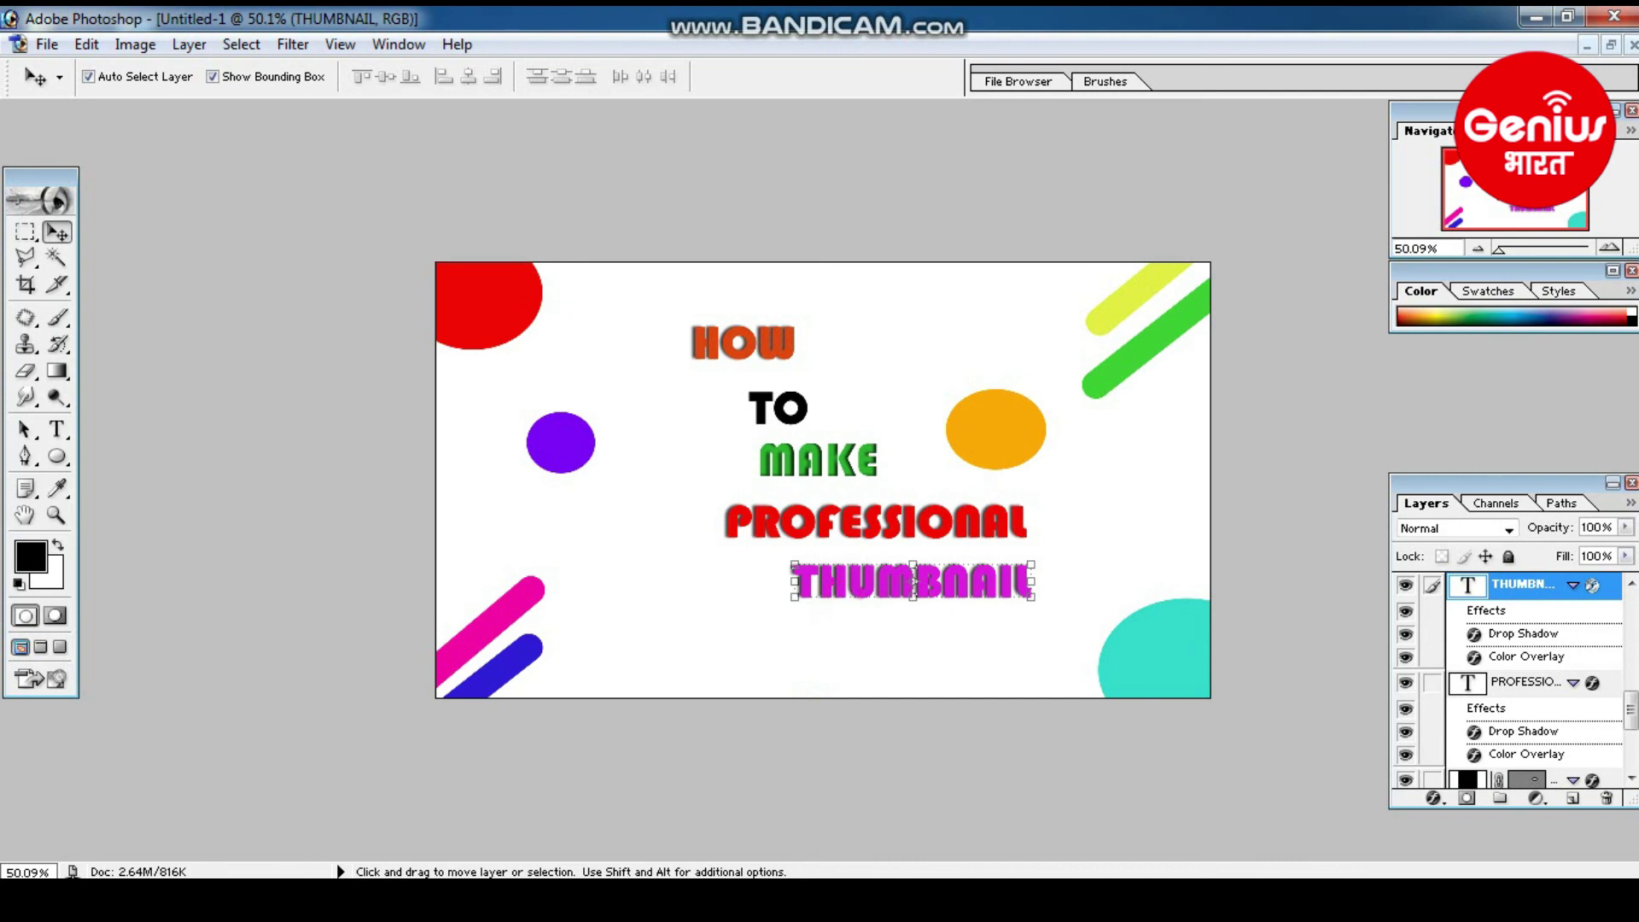
{"action": "left_click_drag", "start_coordinate": [913, 583], "coordinate": [873, 582]}
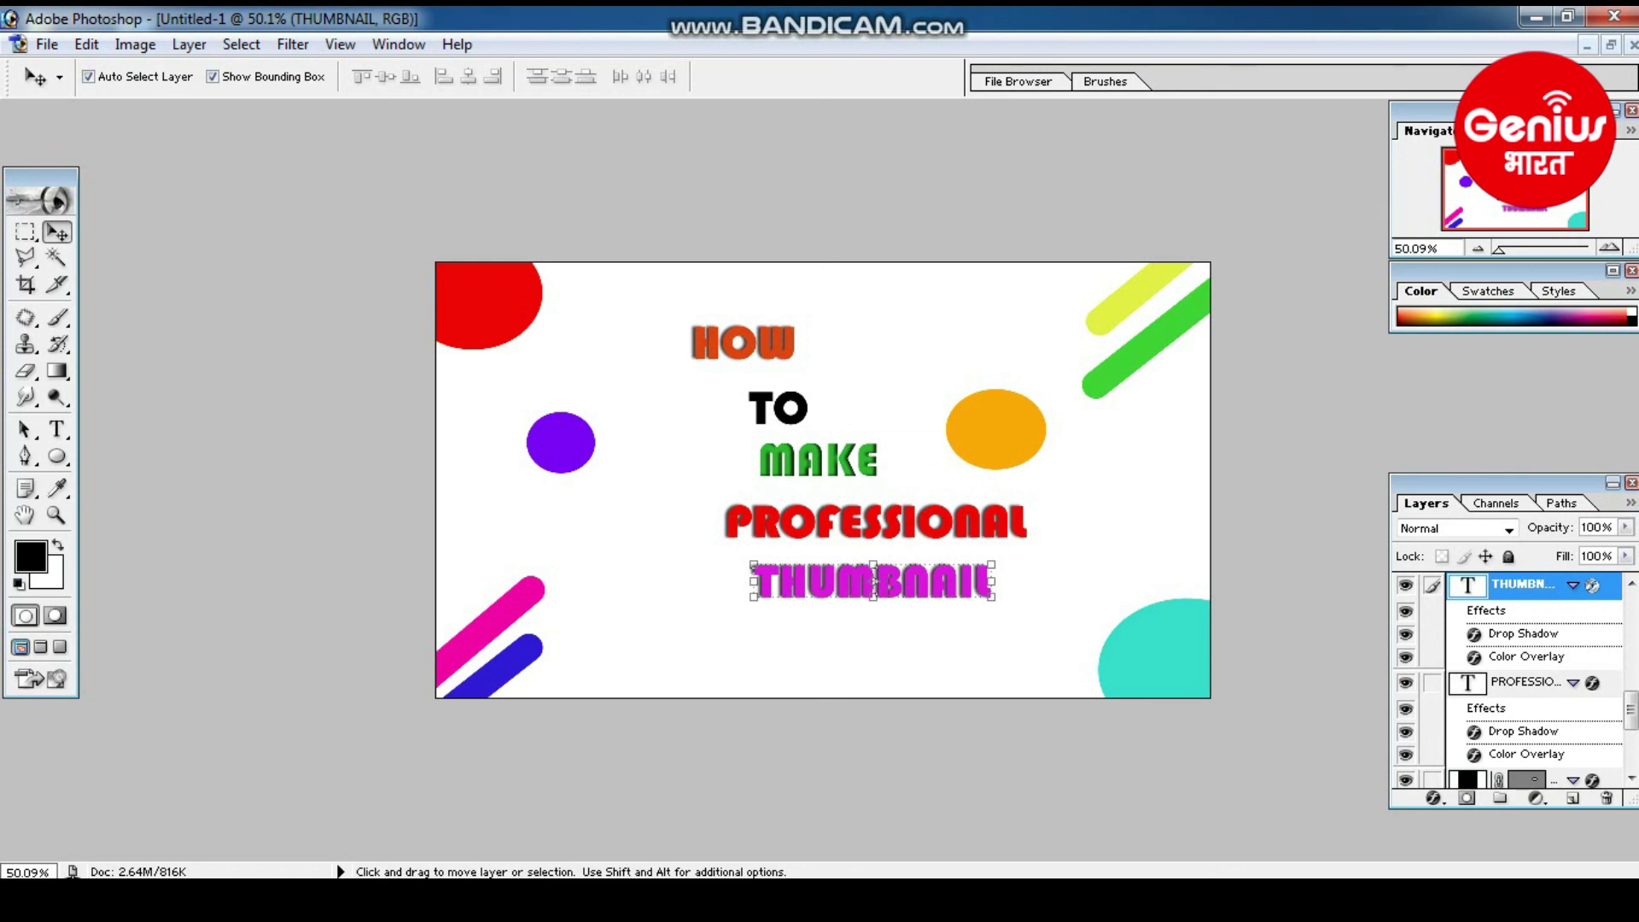
{"action": "key", "text": "ctrl+t"}
{"action": "left_click_drag", "start_coordinate": [753, 598], "coordinate": [711, 602]}
{"action": "left_click", "coordinate": [56, 231]}
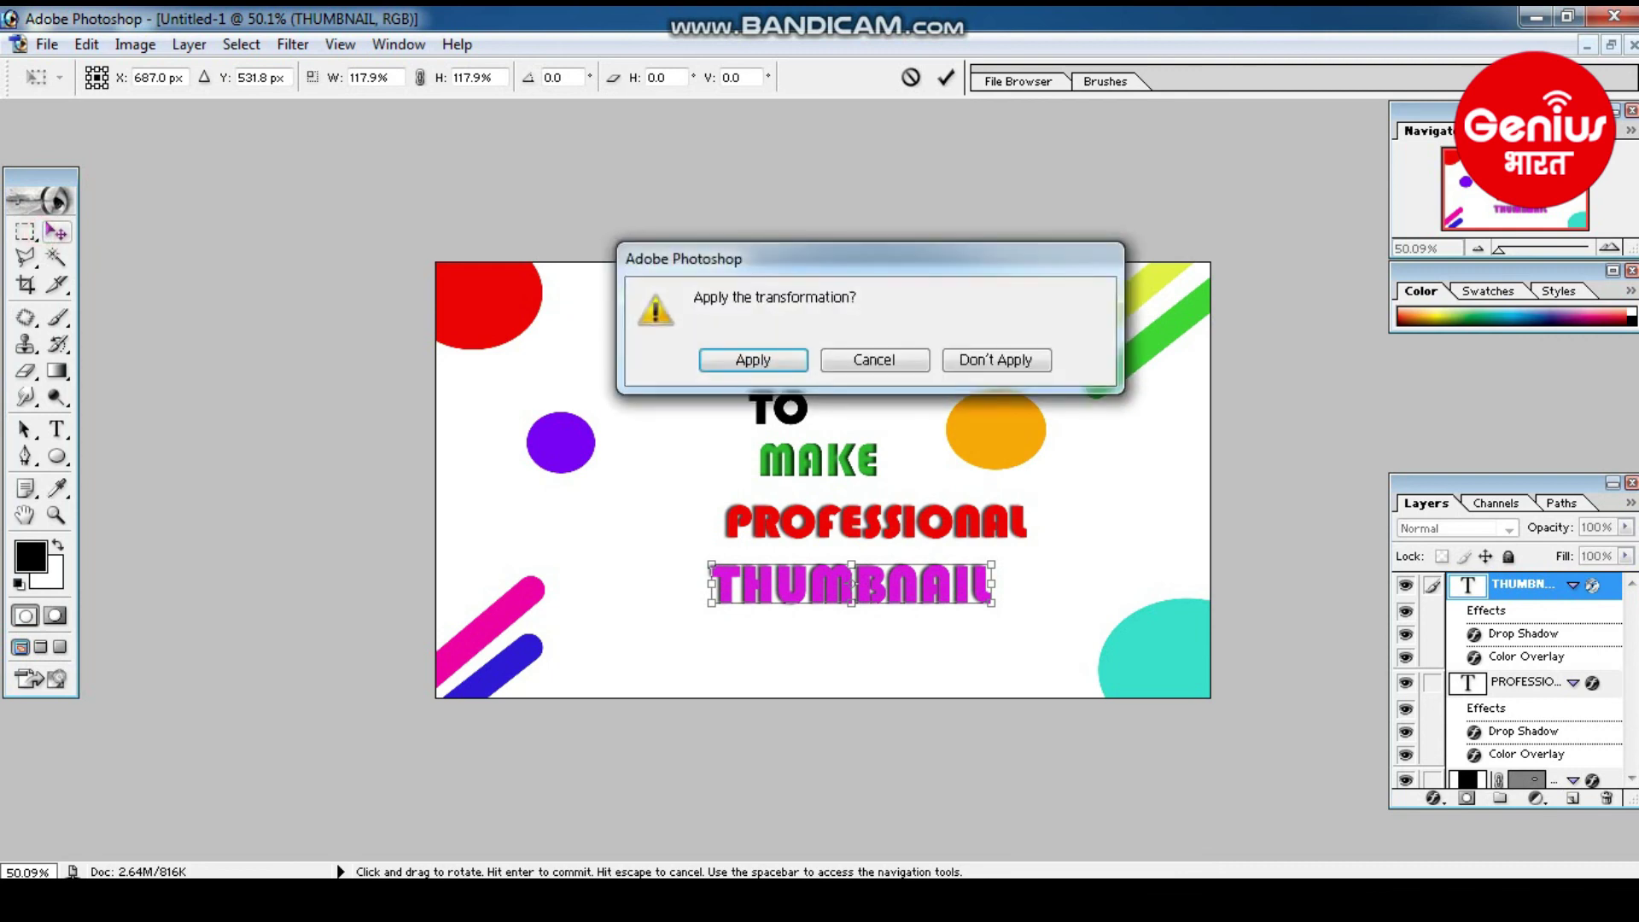
{"action": "key", "text": "Return"}
{"action": "left_click_drag", "start_coordinate": [853, 583], "coordinate": [865, 590]}
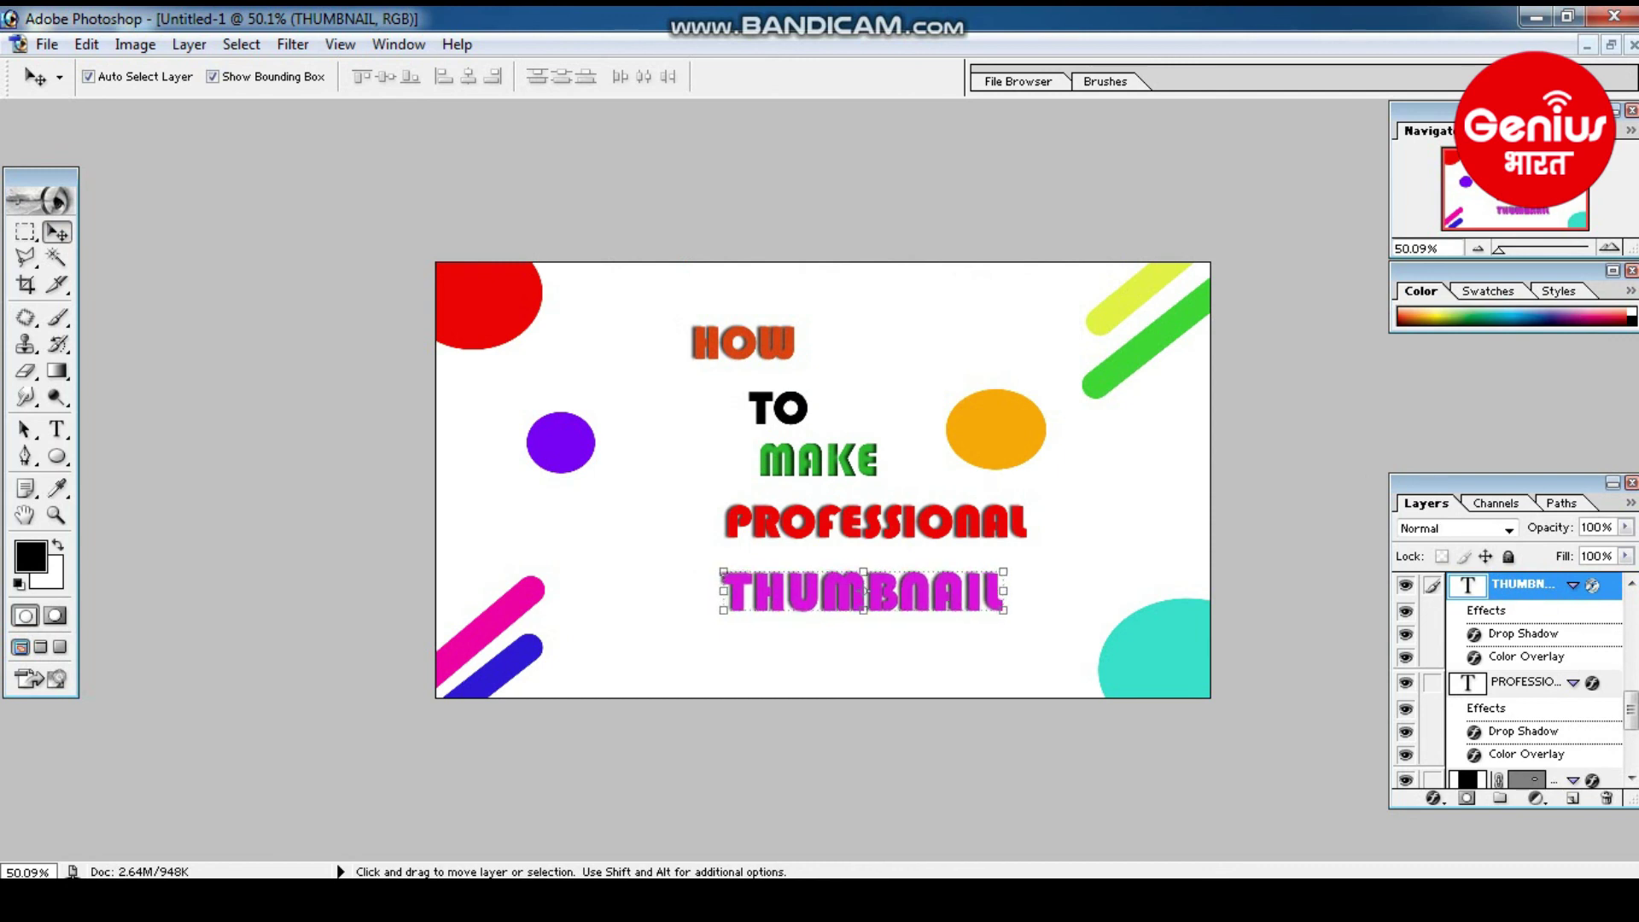
- Save the design to the Desktop as THUMBNSIL.psd in Photoshop (*.PSD) format
{"action": "left_click", "coordinate": [47, 44]}
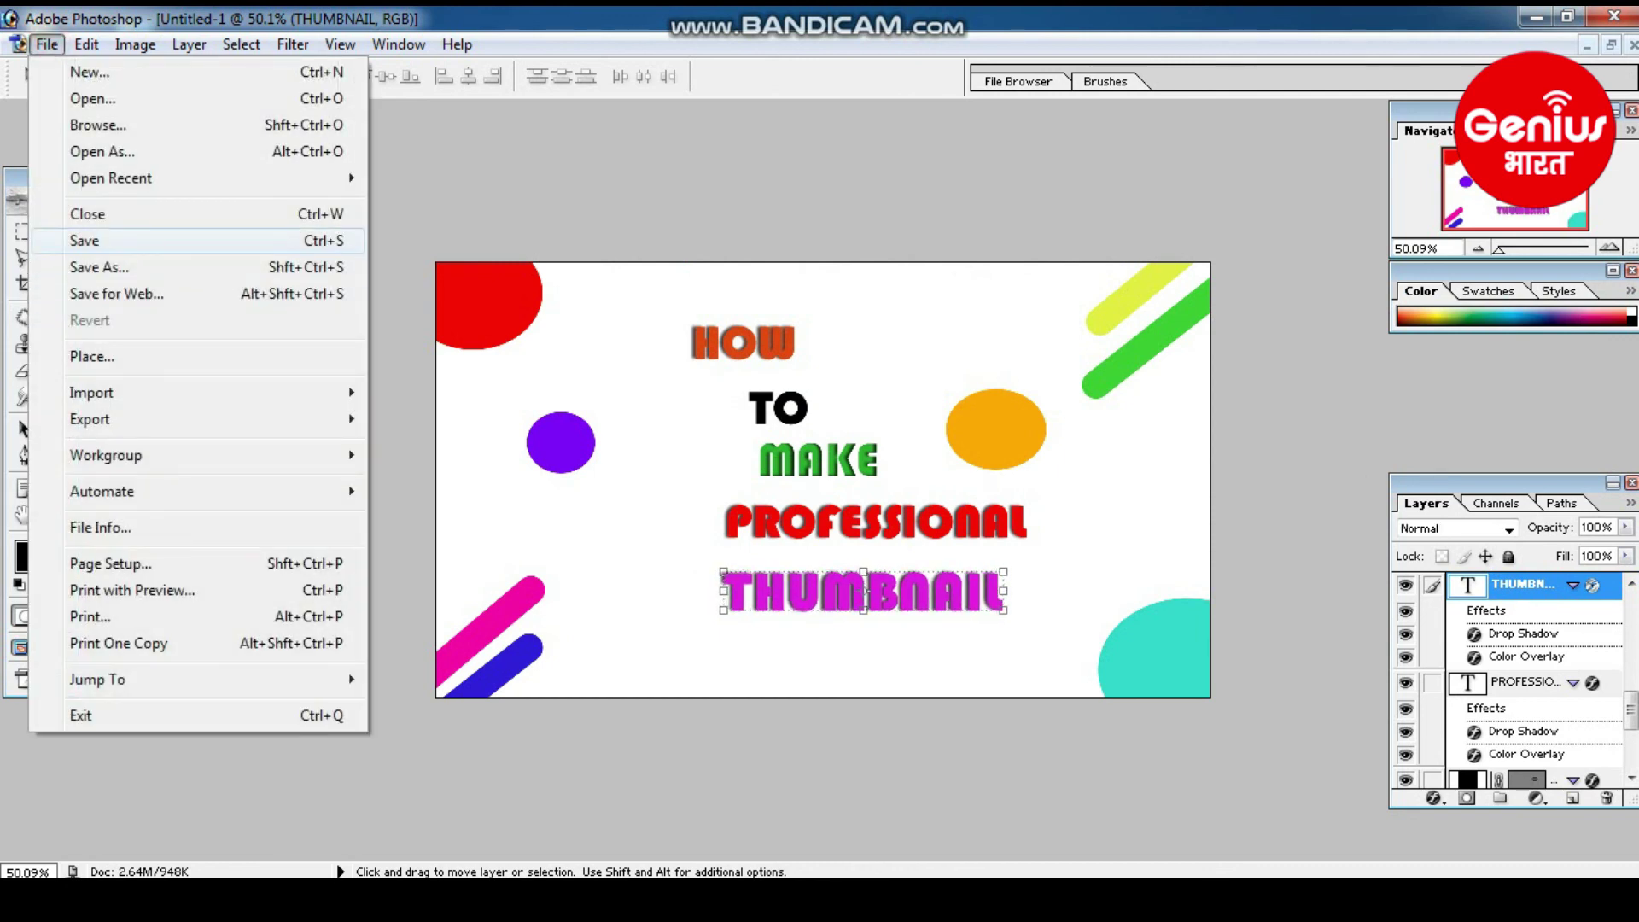
{"action": "left_click", "coordinate": [111, 239]}
{"action": "left_click", "coordinate": [1034, 514]}
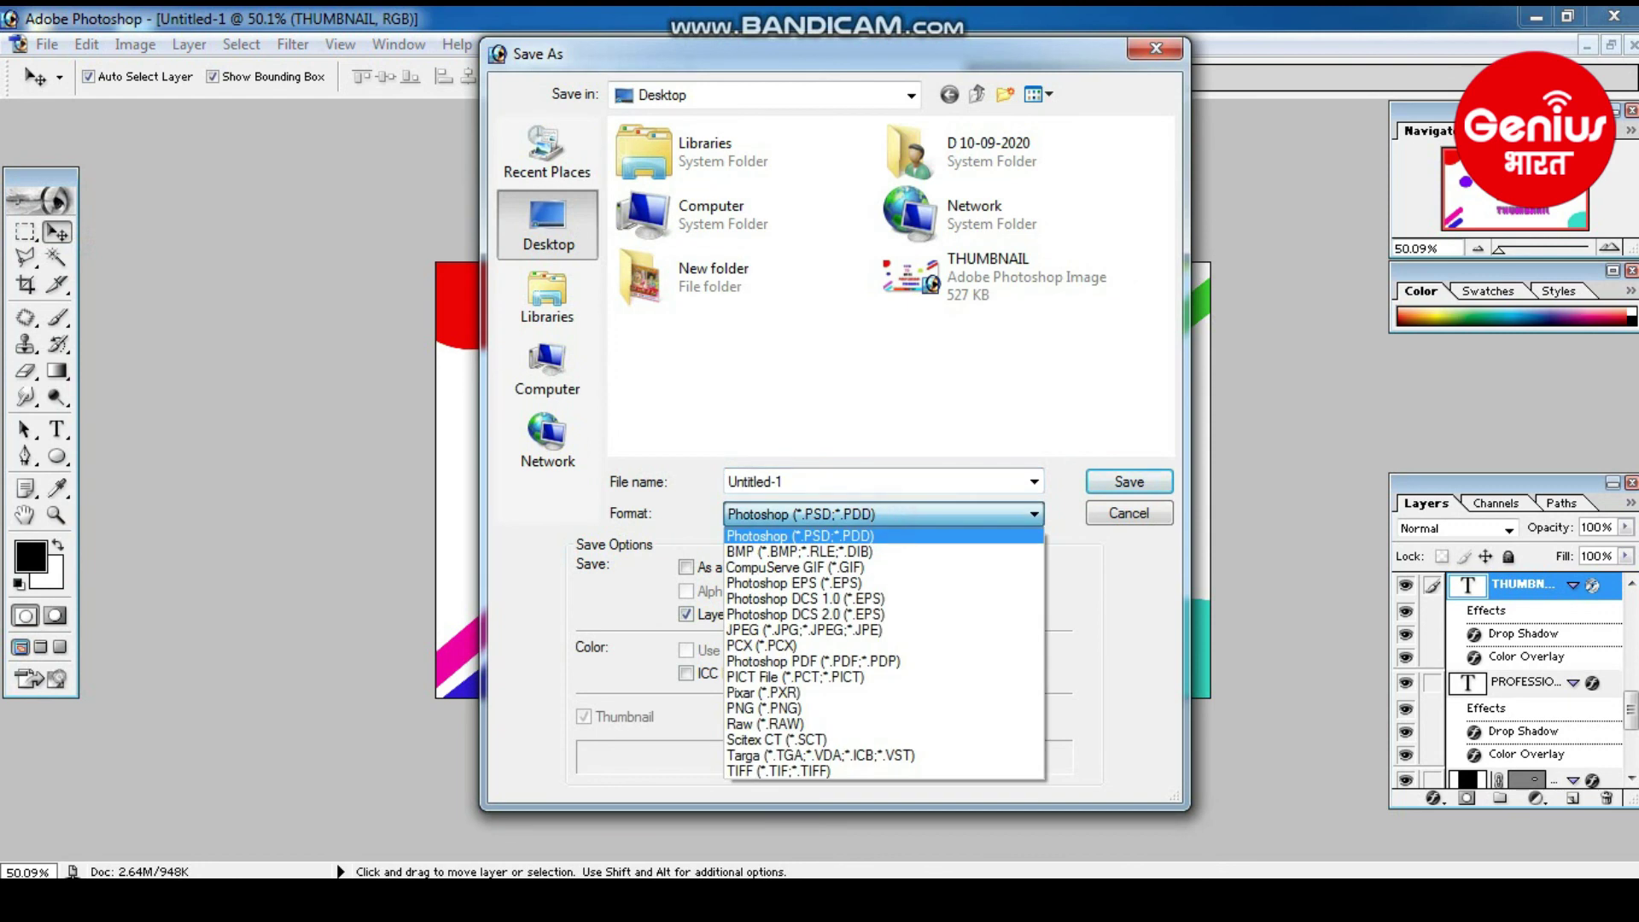
{"action": "left_click", "coordinate": [876, 536]}
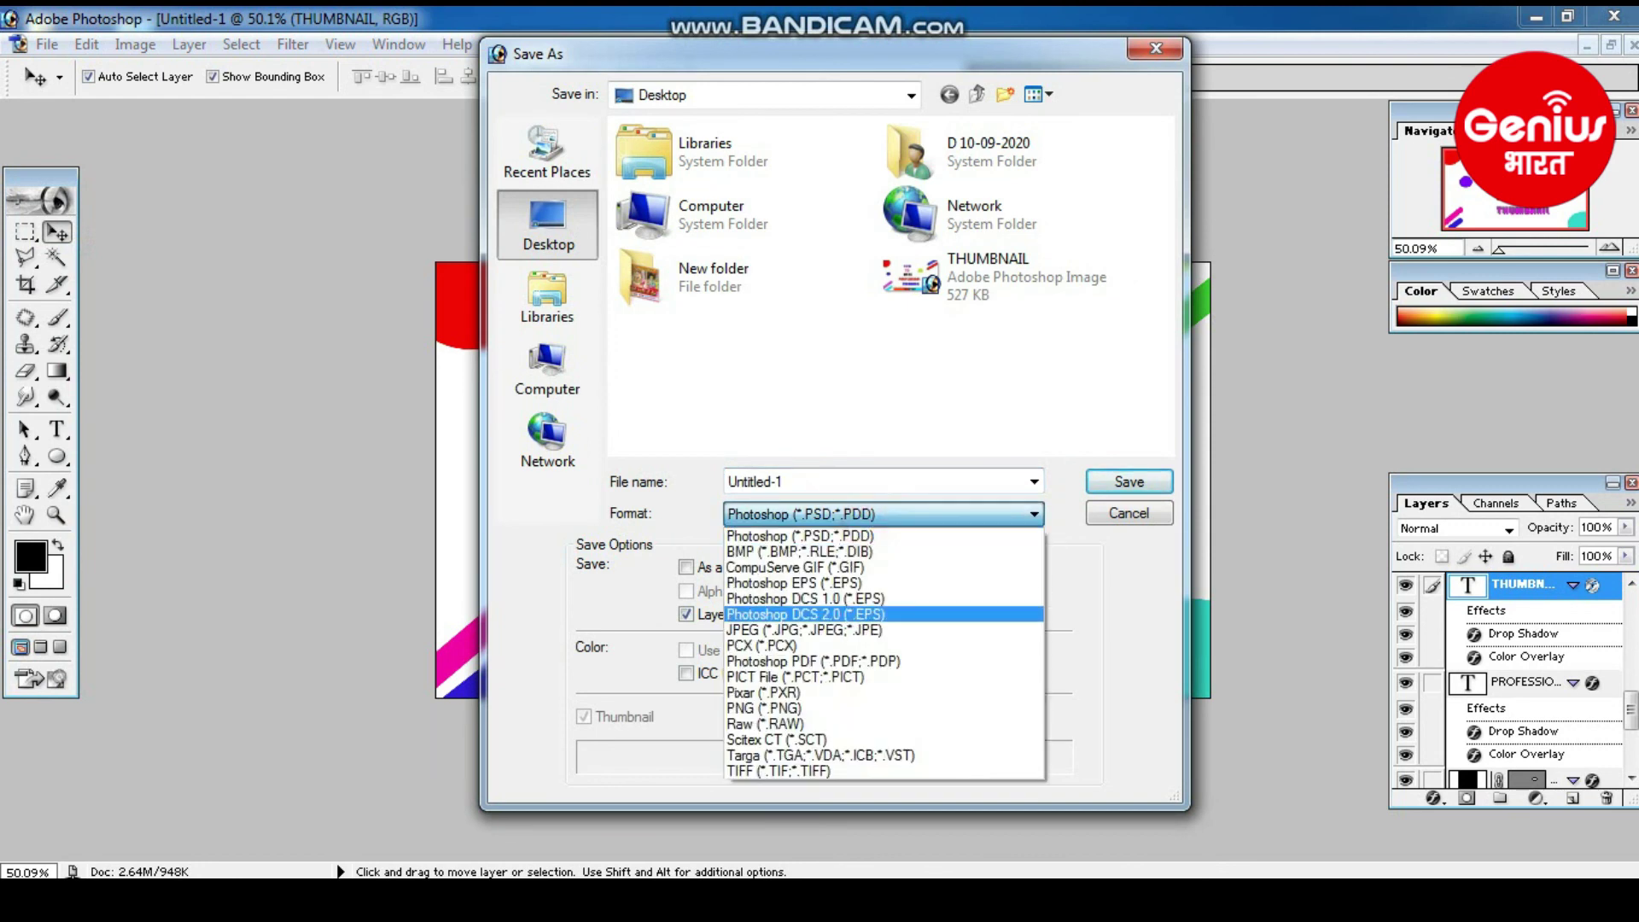
{"action": "left_click", "coordinate": [800, 536]}
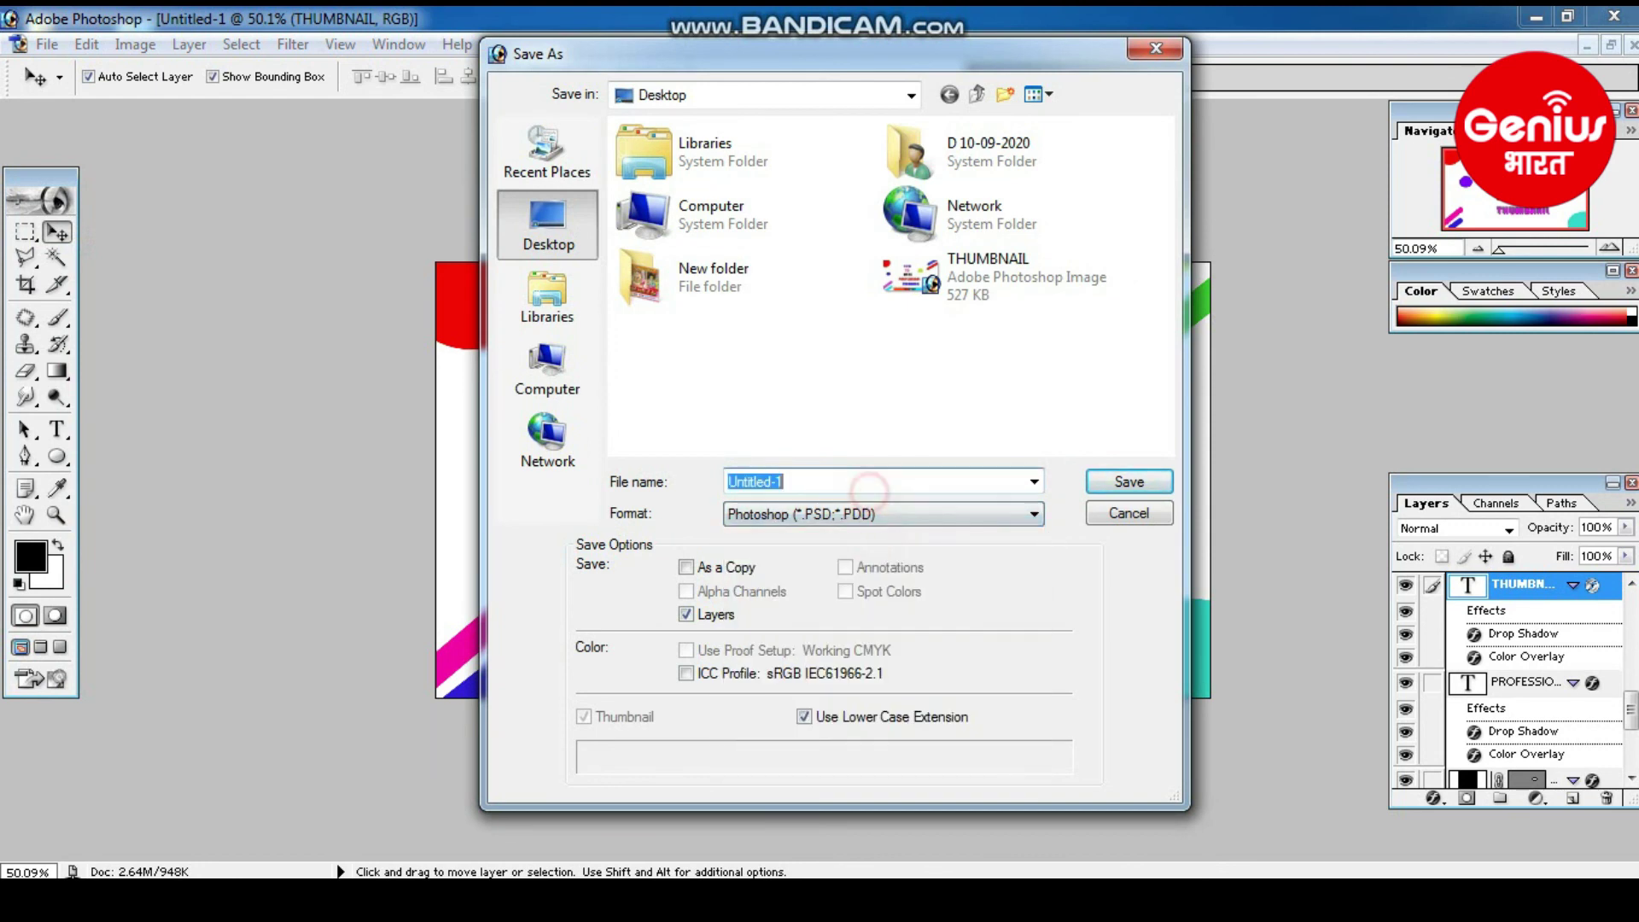
{"action": "type", "text": "THU"}
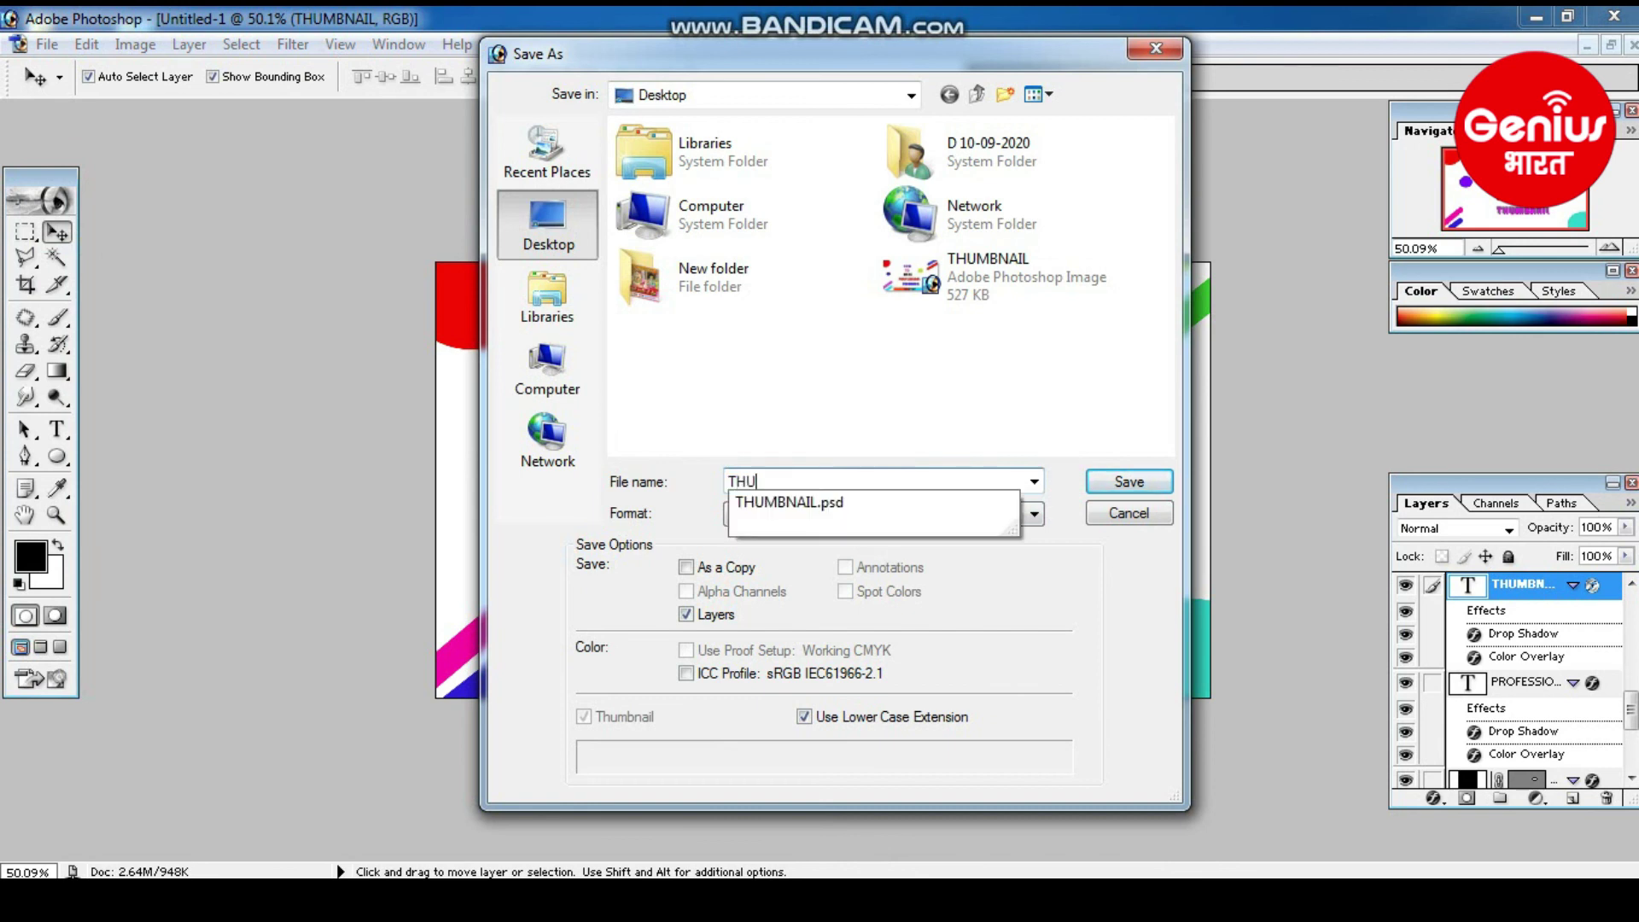
{"action": "type", "text": "MBNSIL"}
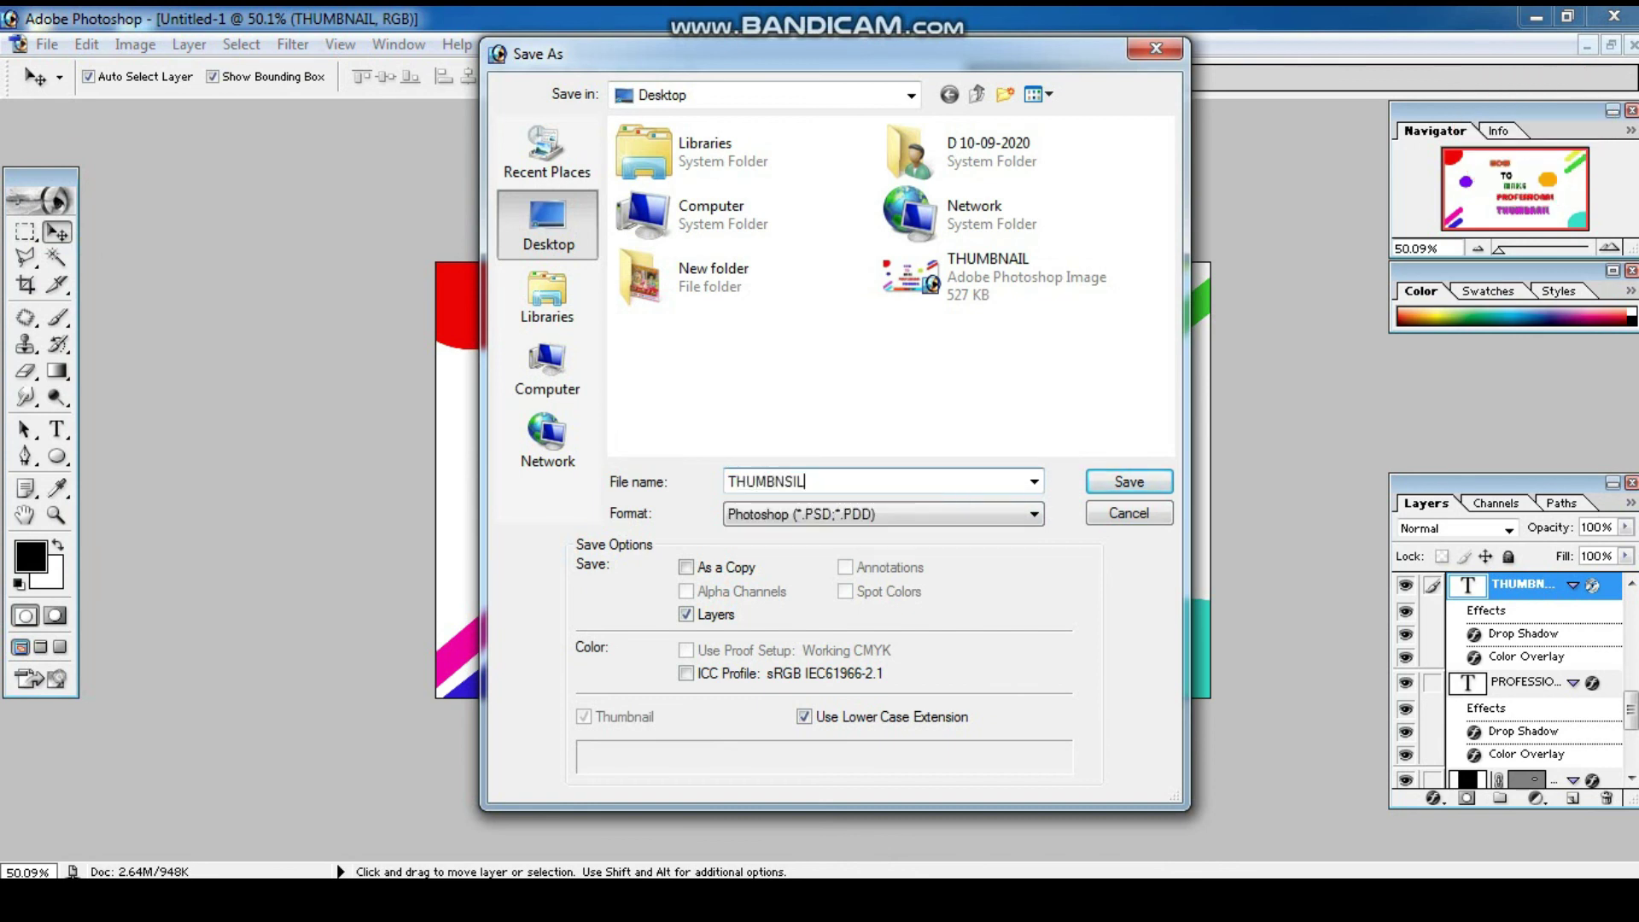
{"action": "key", "text": "Return"}
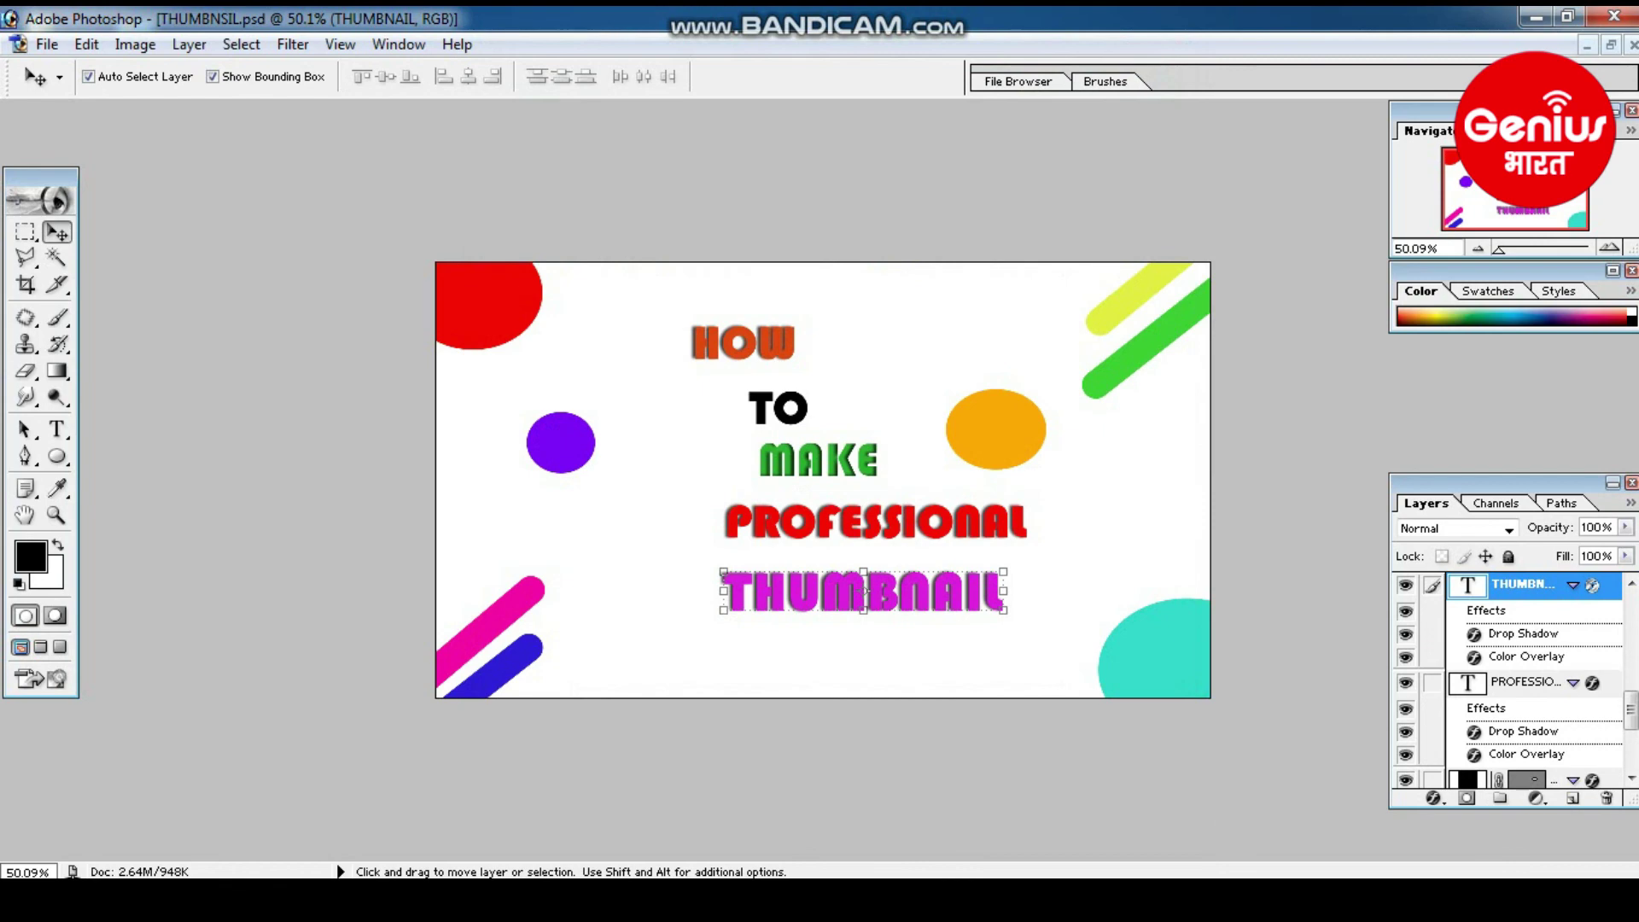